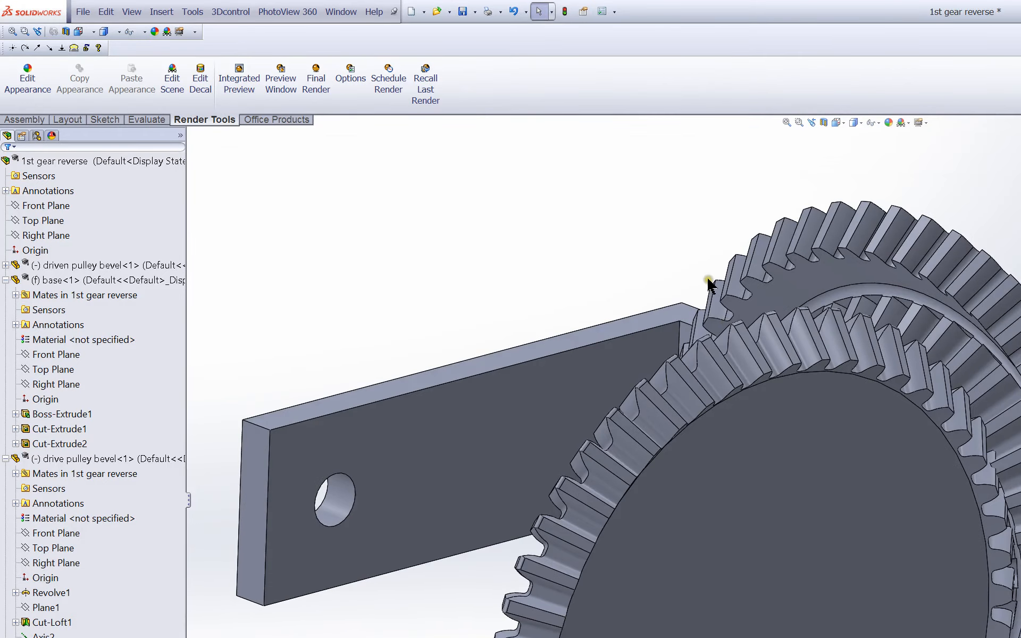
Turn the meshing bevel gears in the 1st gear reverse assembly to check their motion.
drag(691, 281, 653, 492)
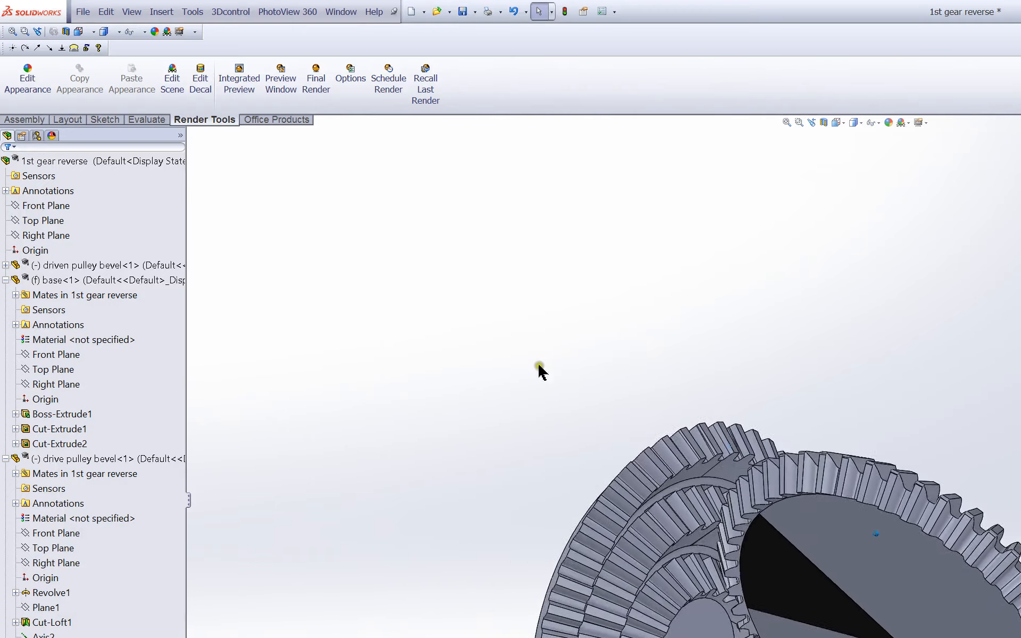
drag(671, 559, 525, 509)
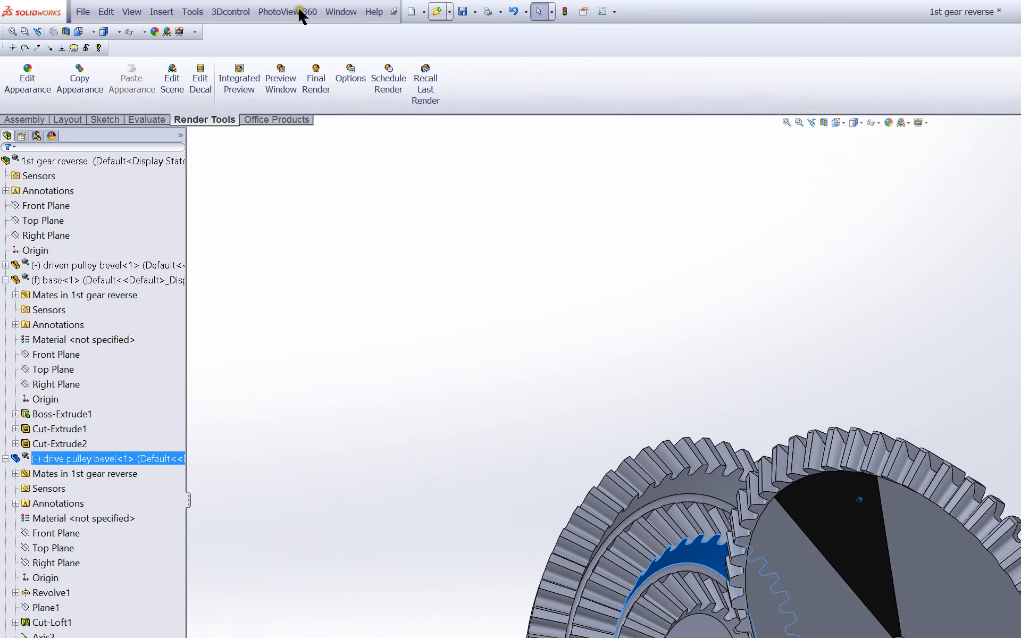
Open the 3rd gear forward assembly from the Transmission folder.
key(ctrl+o)
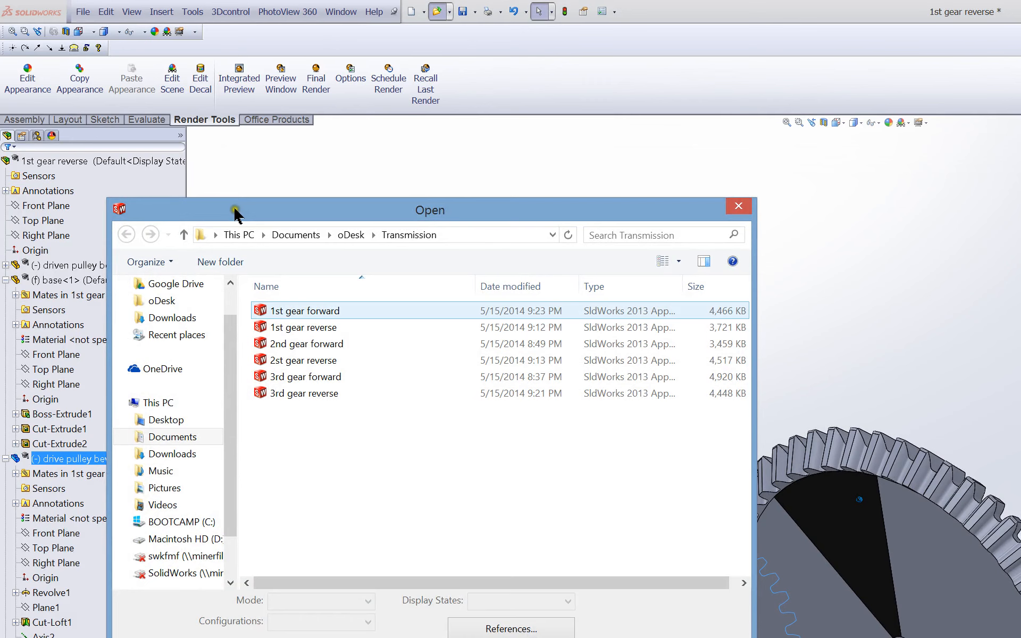
key(Down)
key(Down)
key(Down)
key(Down)
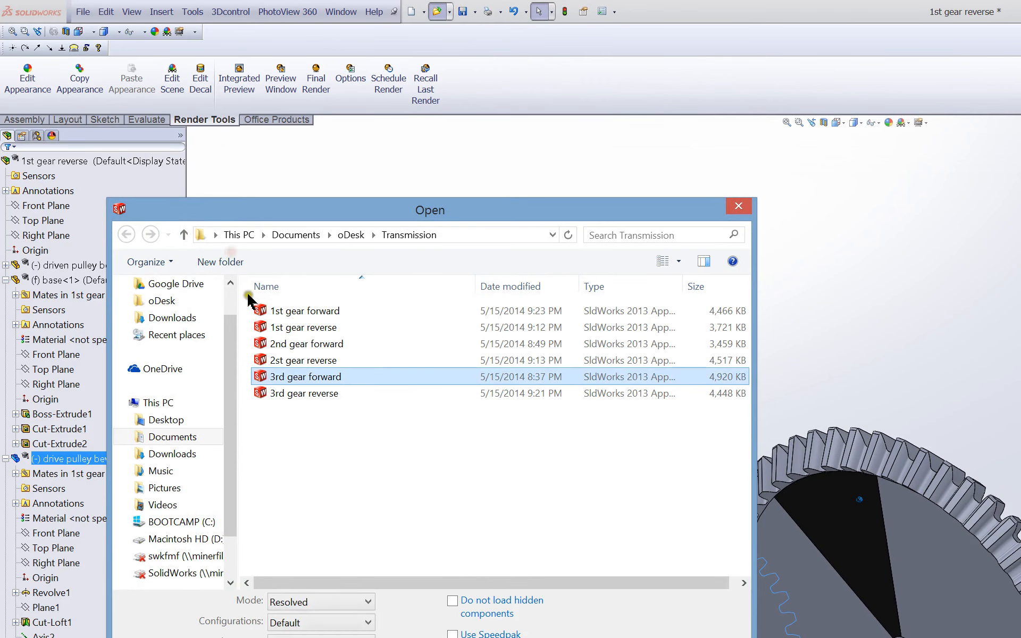
key(Return)
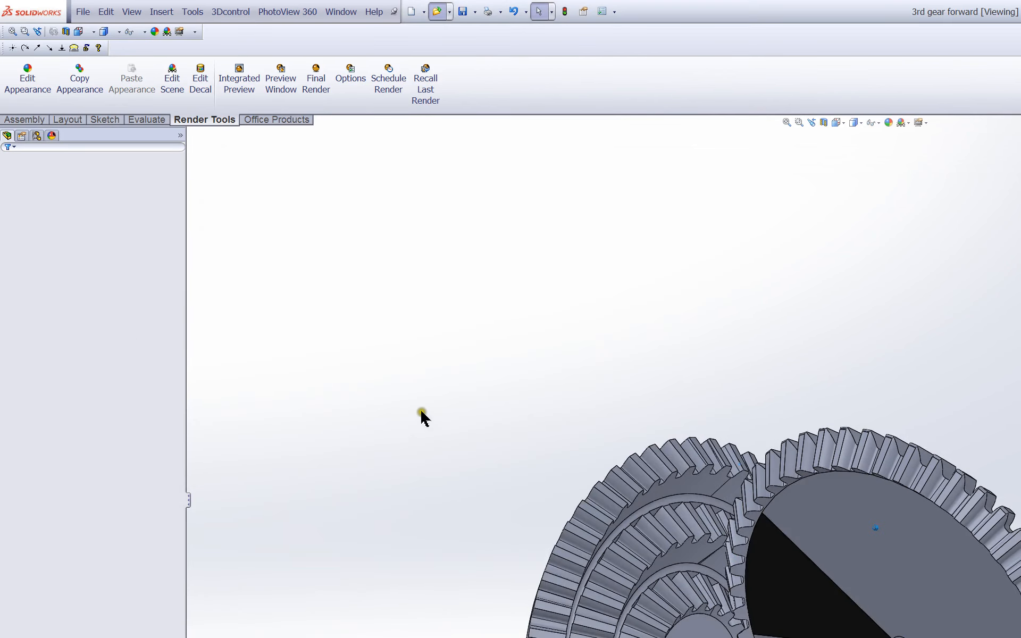
key(Return)
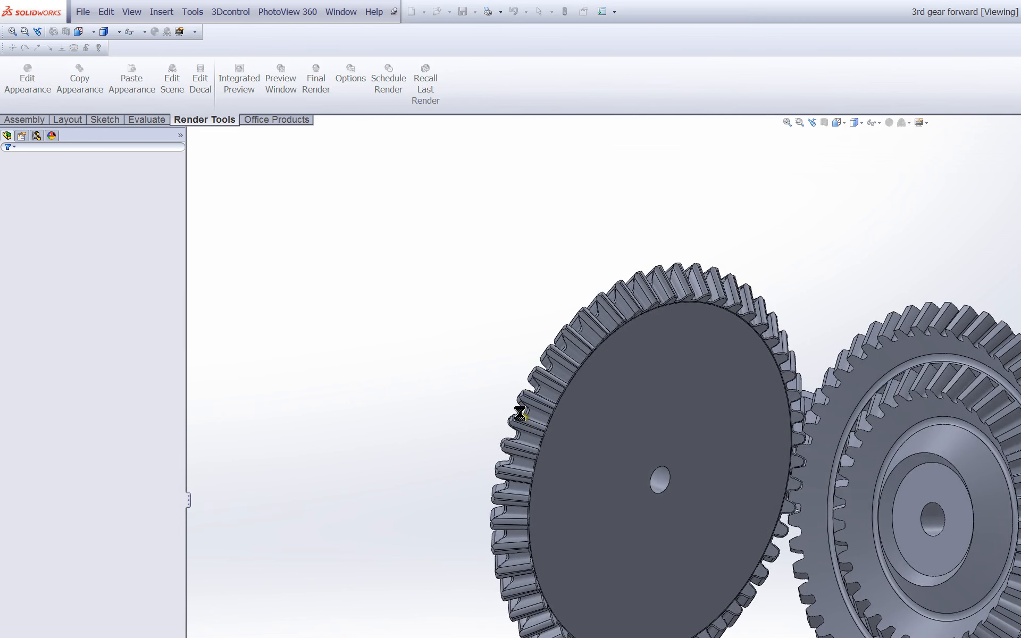
key(Return)
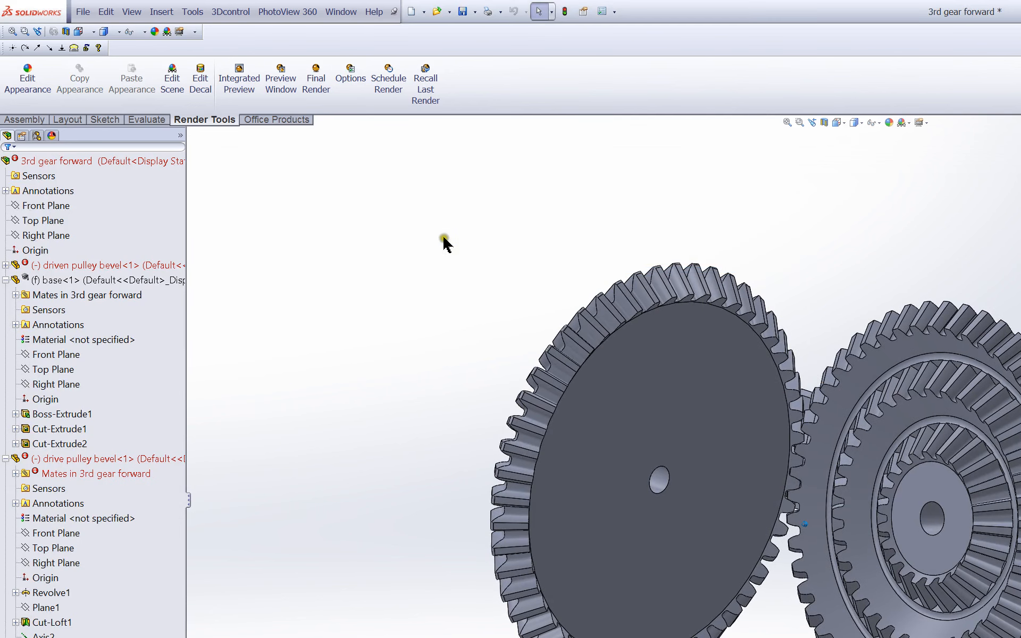
Expand the driven pulley bevel and its mates in the feature tree, and turn the driven gear to check how it drives the stepped gear.
click(4, 176)
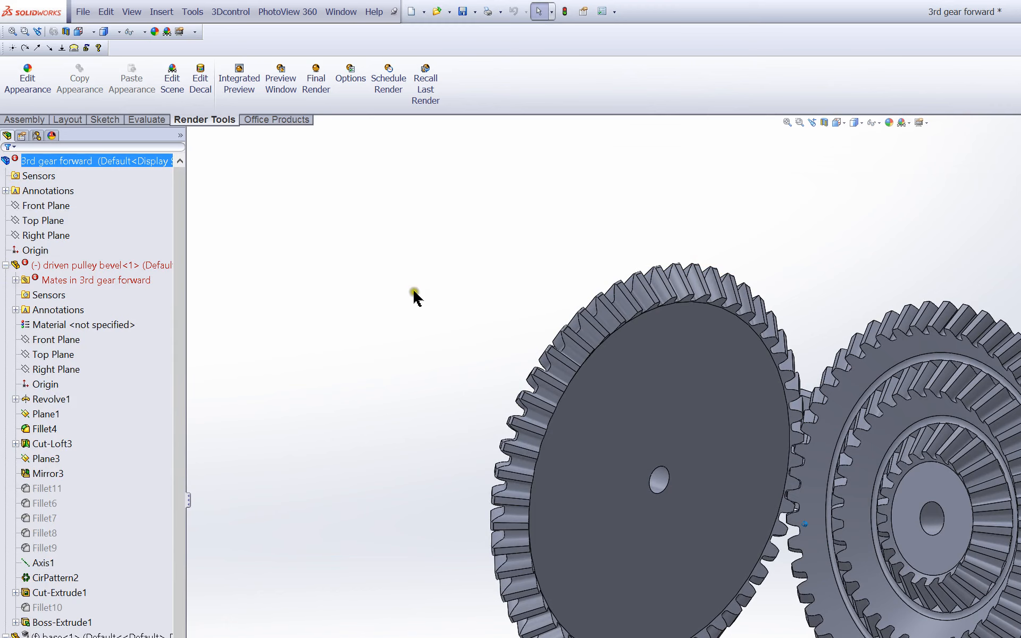
drag(410, 257, 479, 258)
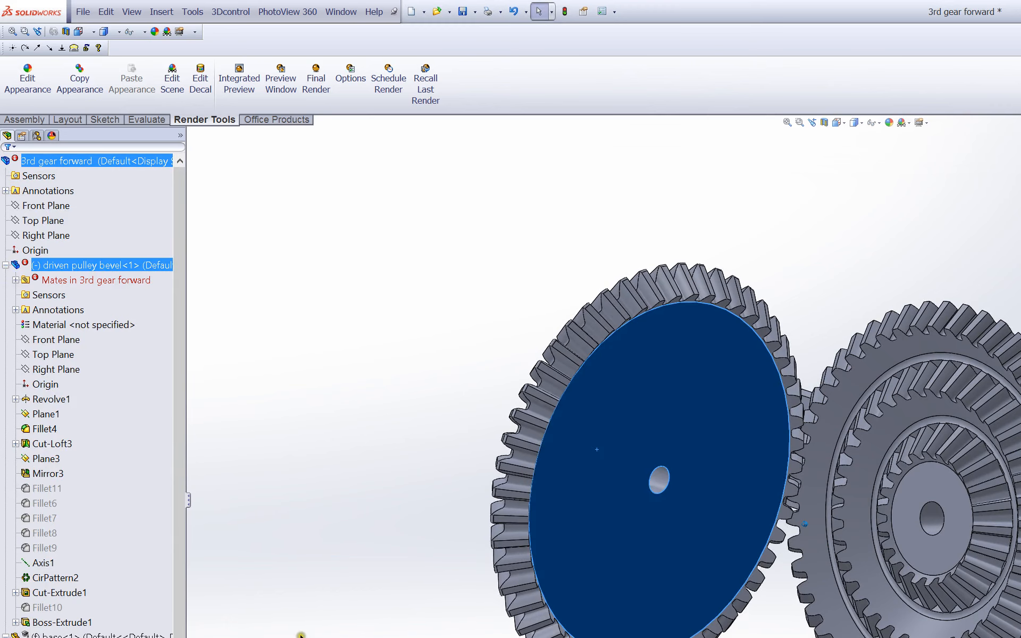
drag(535, 542, 589, 529)
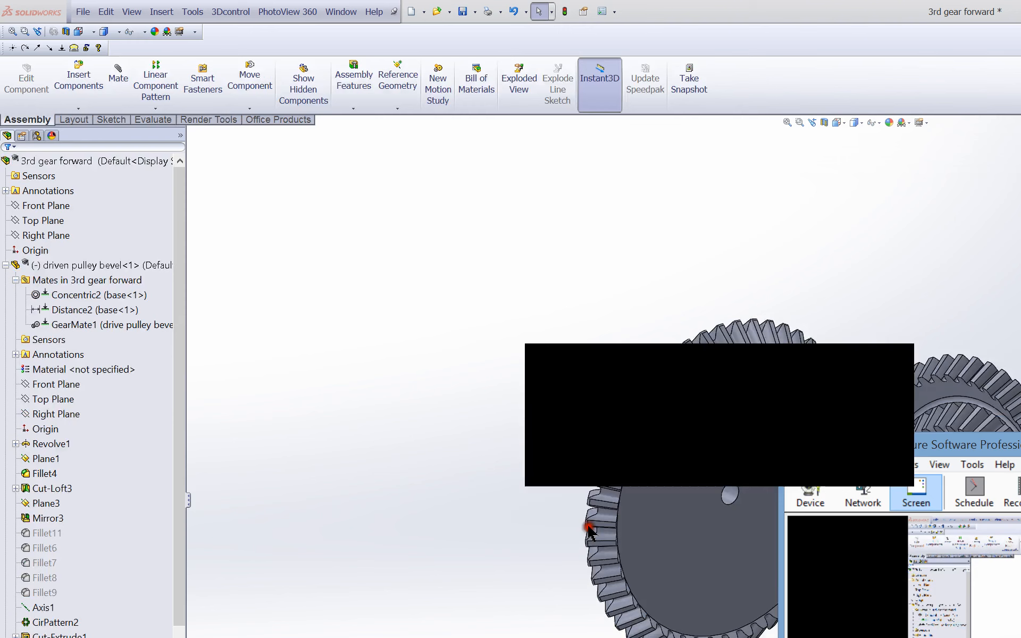
click(389, 524)
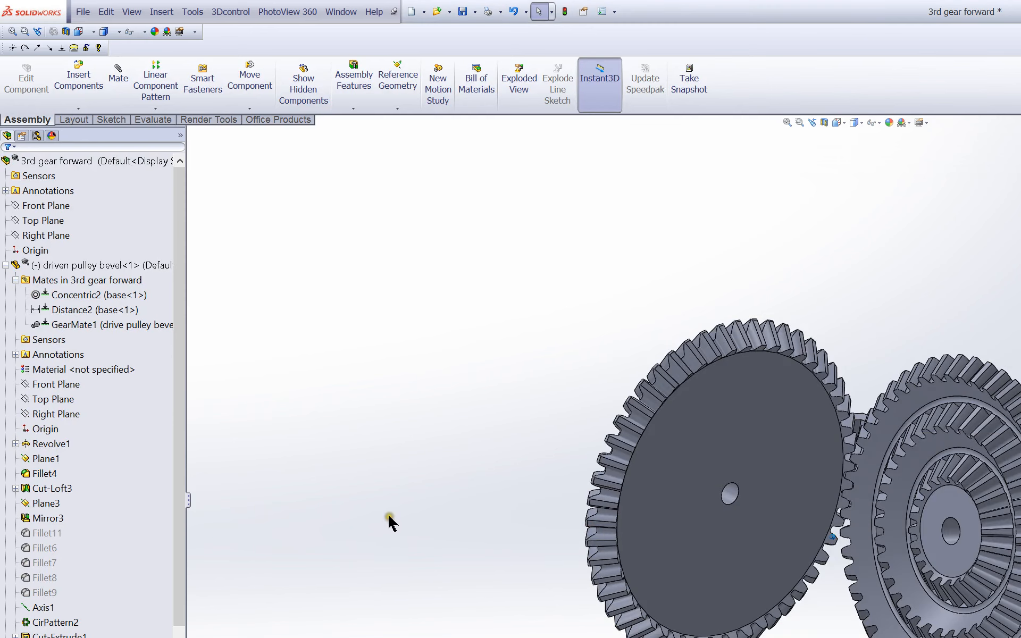
scroll(442, 413, up, 5)
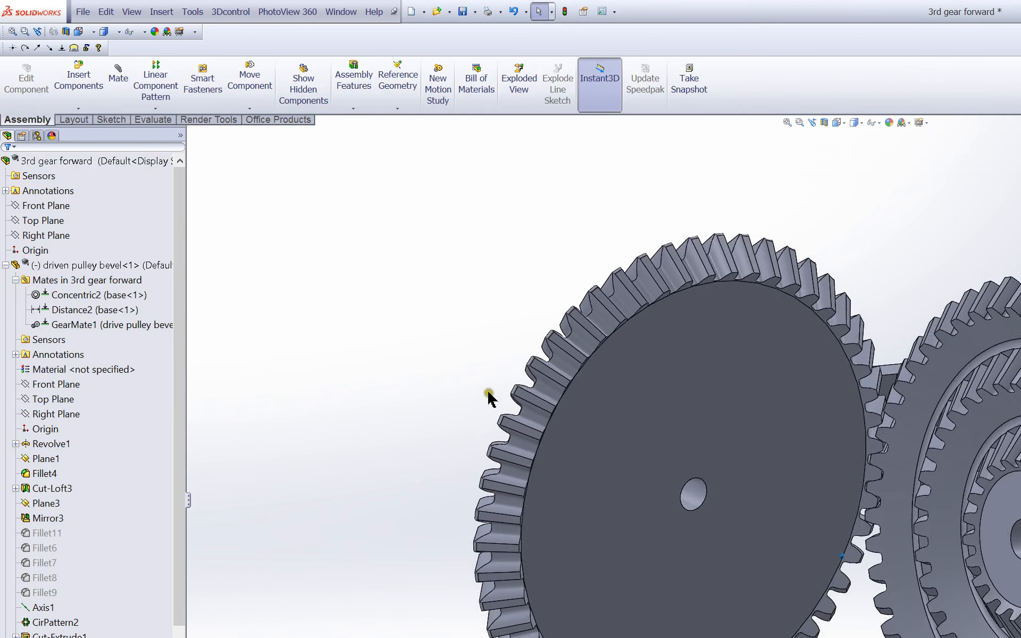
scroll(611, 337, up, 3)
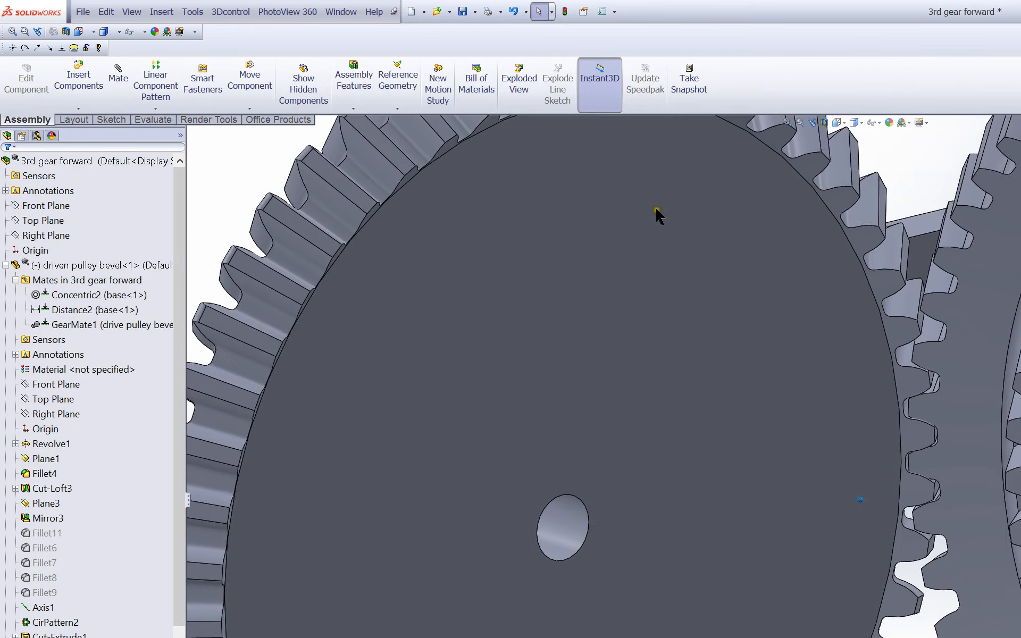
drag(659, 195, 776, 308)
key(Escape)
Turn the gears and examine the tooth meshing between the driven and drive pulley bevels from behind and up close.
middle_drag(638, 446, 584, 319)
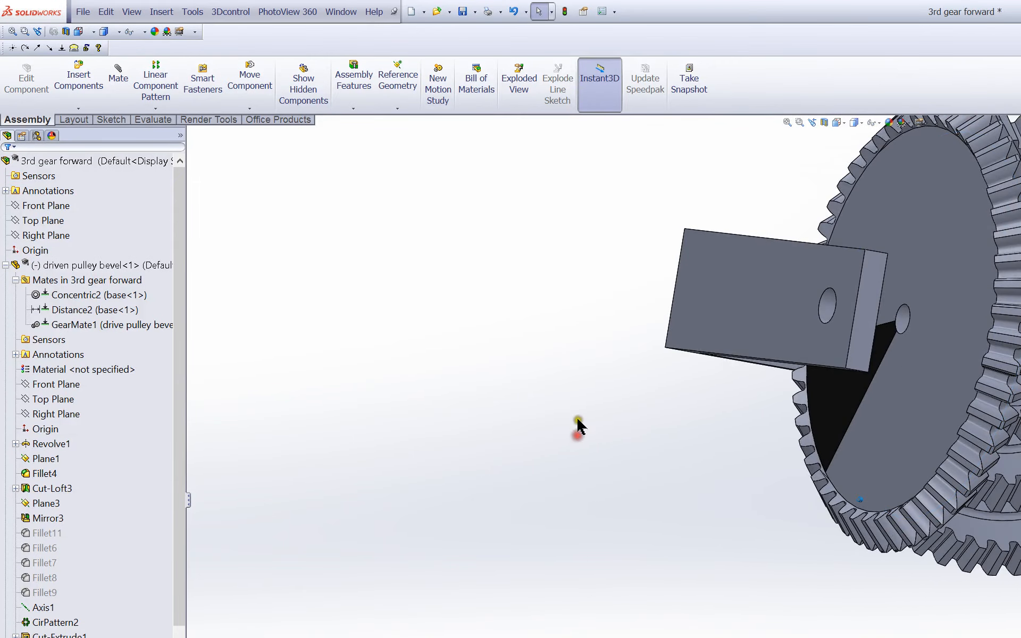
middle_drag(578, 425, 619, 366)
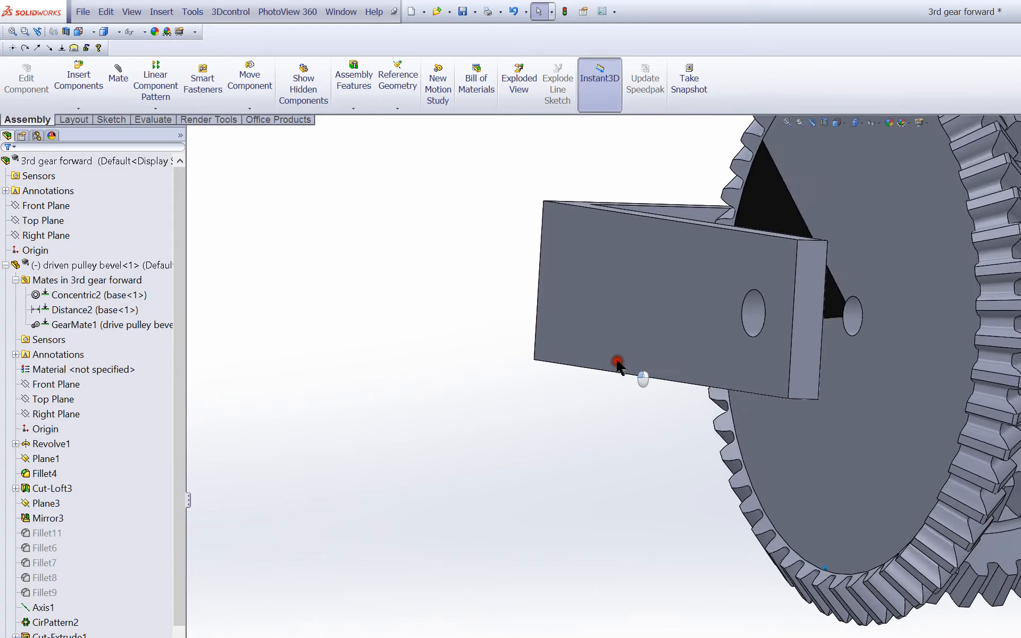
drag(534, 371, 471, 283)
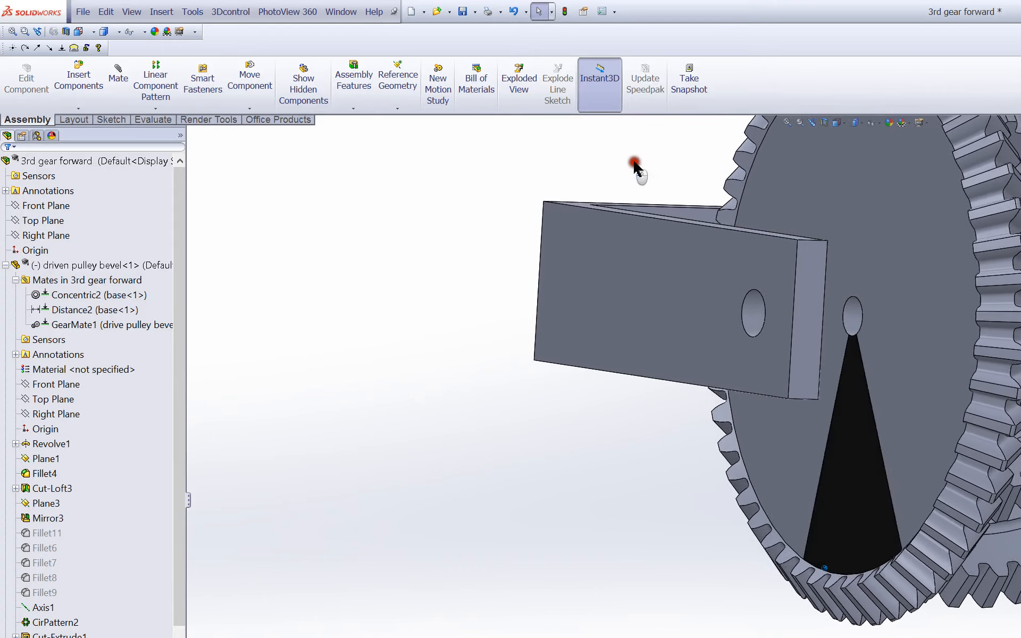
middle_drag(639, 287, 755, 230)
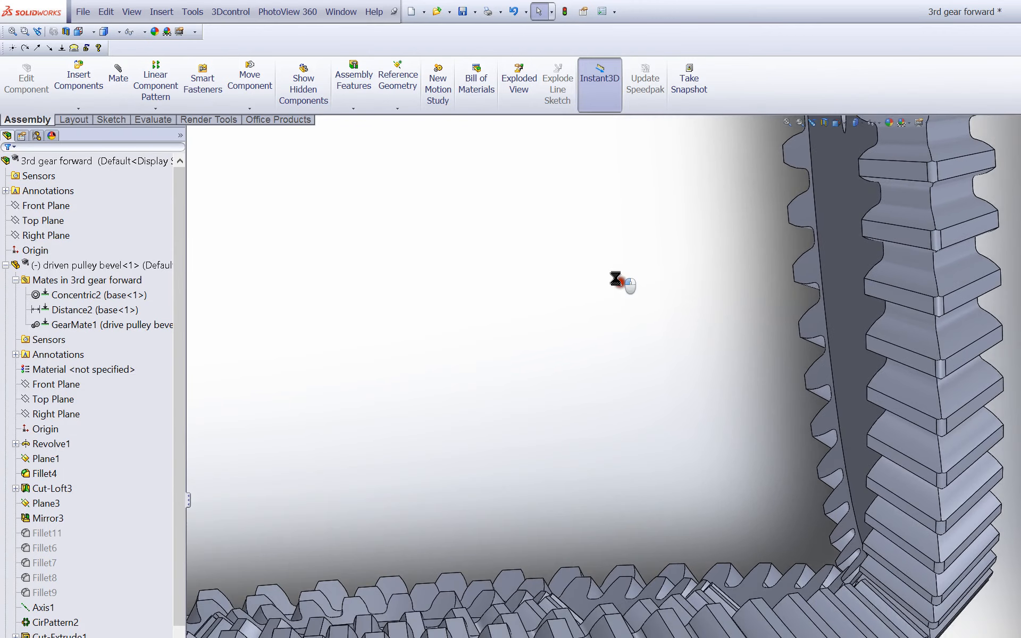
click(617, 316)
mouse_move(607, 462)
mouse_down()
mouse_move(606, 494)
mouse_move(615, 367)
mouse_move(609, 461)
mouse_up()
click(659, 449)
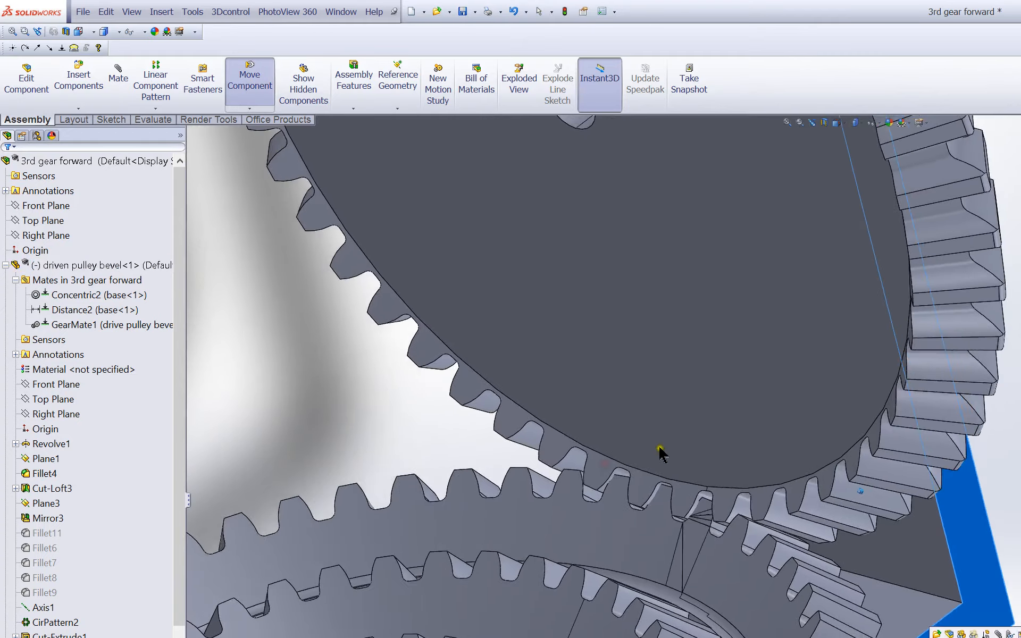
click(729, 484)
click(621, 495)
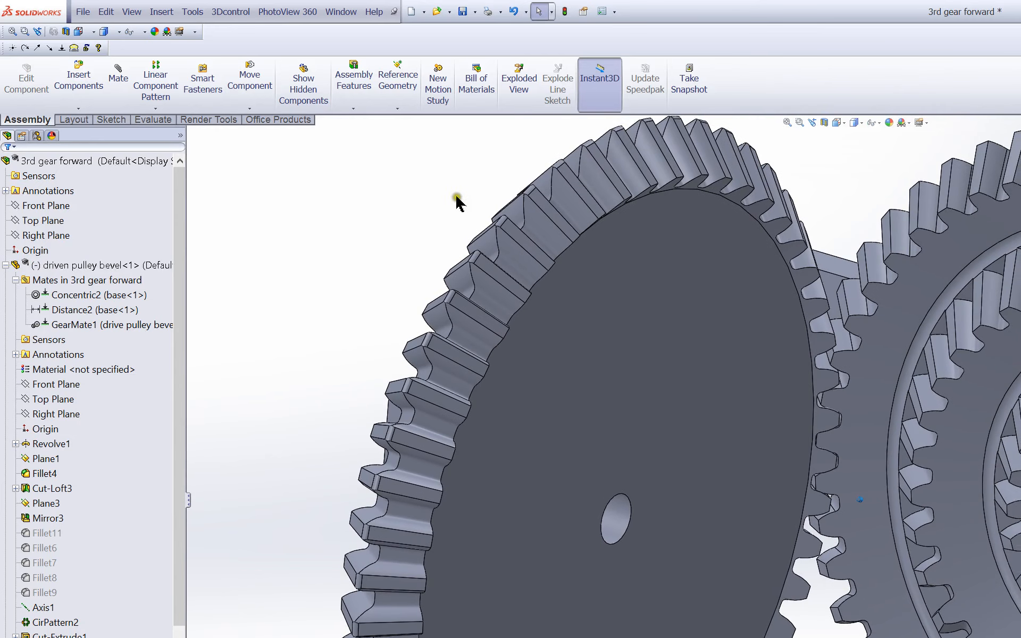
Open the driven pulley bevel part from the assembly and roll its feature history back to just after Revolve1.
right_click(398, 213)
click(404, 186)
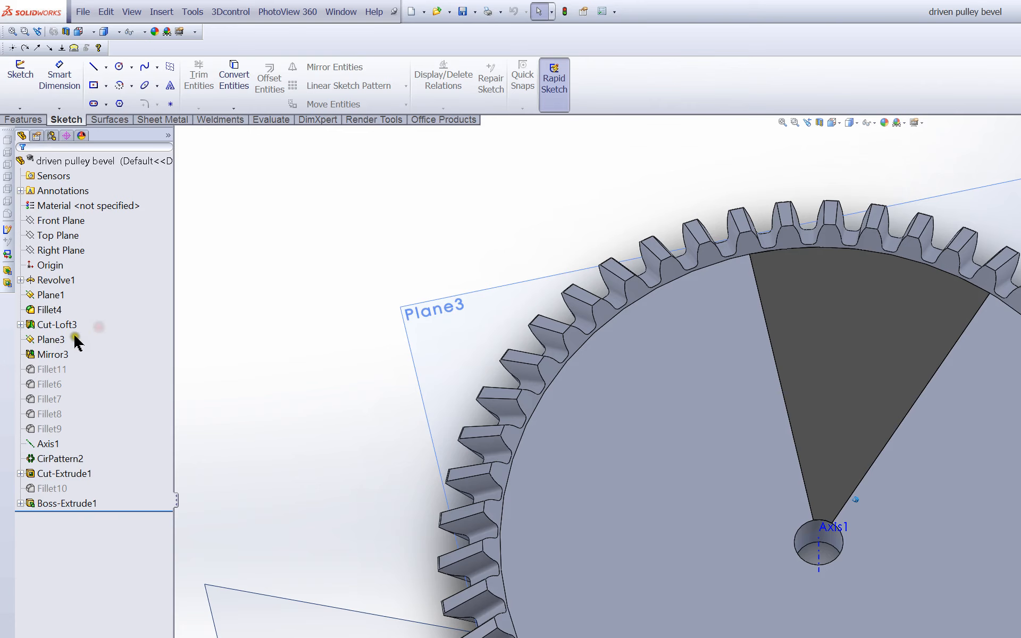
scroll(225, 293, up, 4)
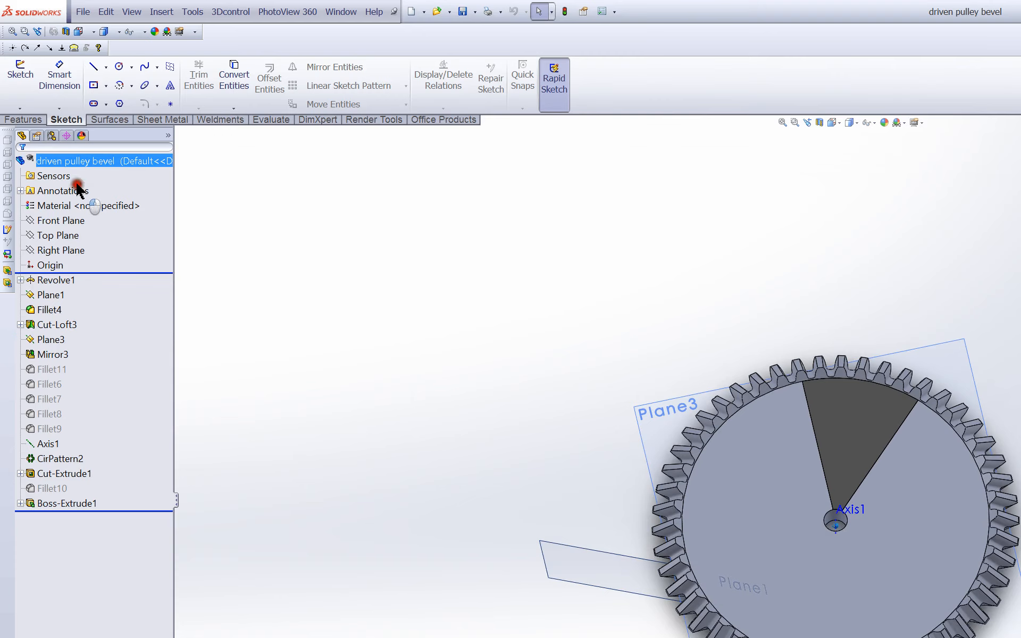
drag(77, 188, 77, 191)
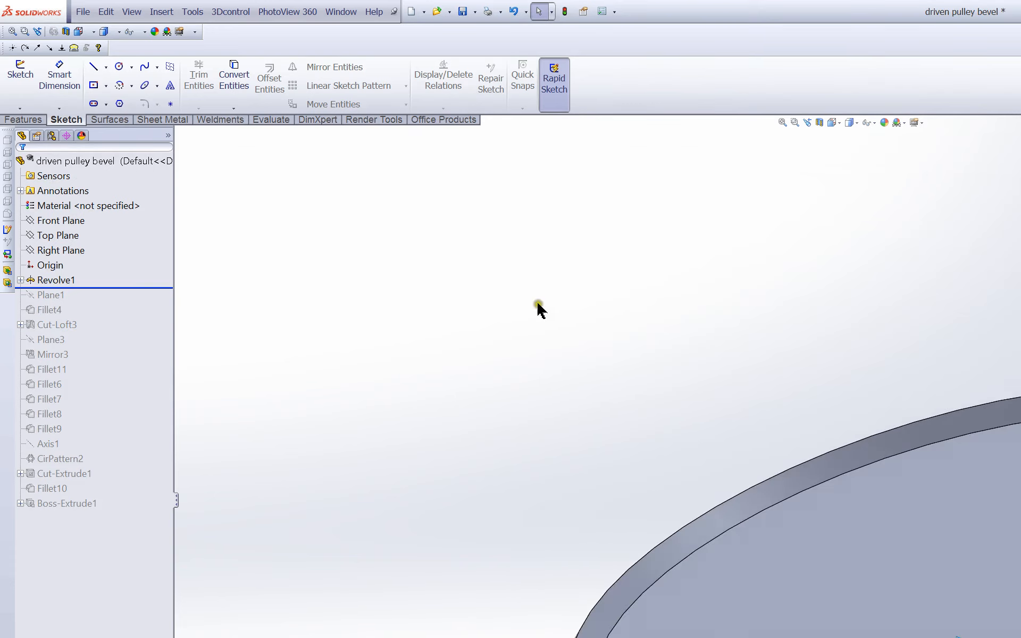
Open Sketch1 of Revolve1 for editing, examine the dimensions of its beveled rim profile, and exit the sketch.
right_click(69, 279)
click(88, 248)
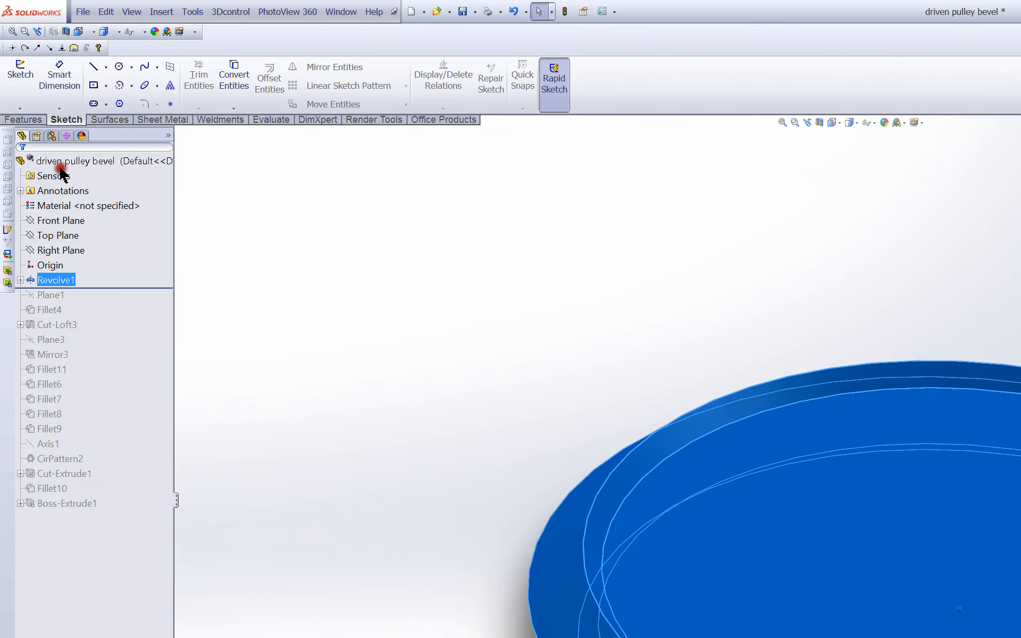
click(269, 352)
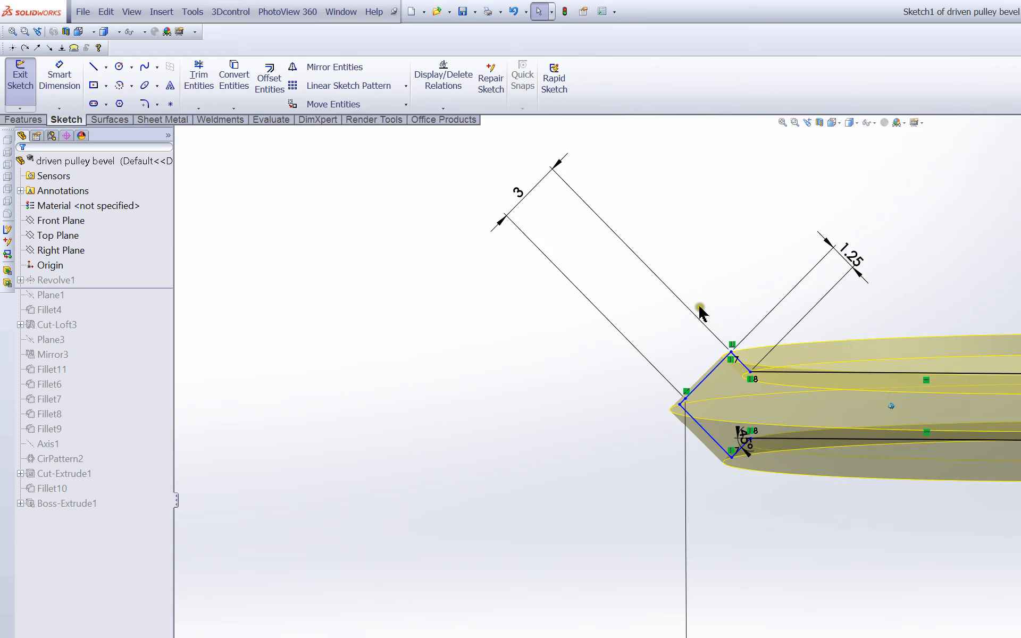
scroll(497, 248, down, 4)
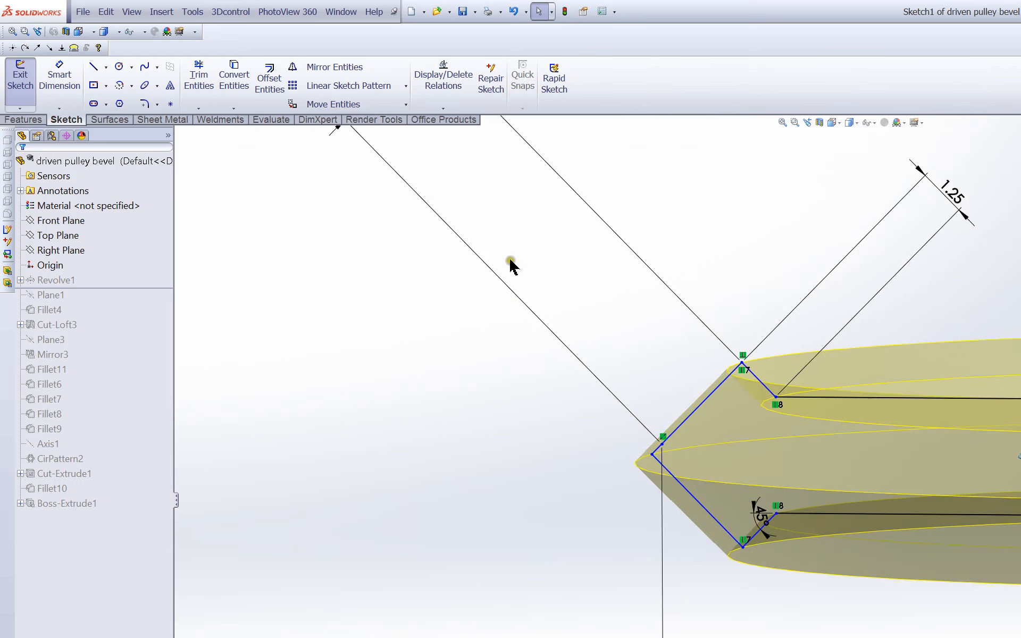
click(10, 58)
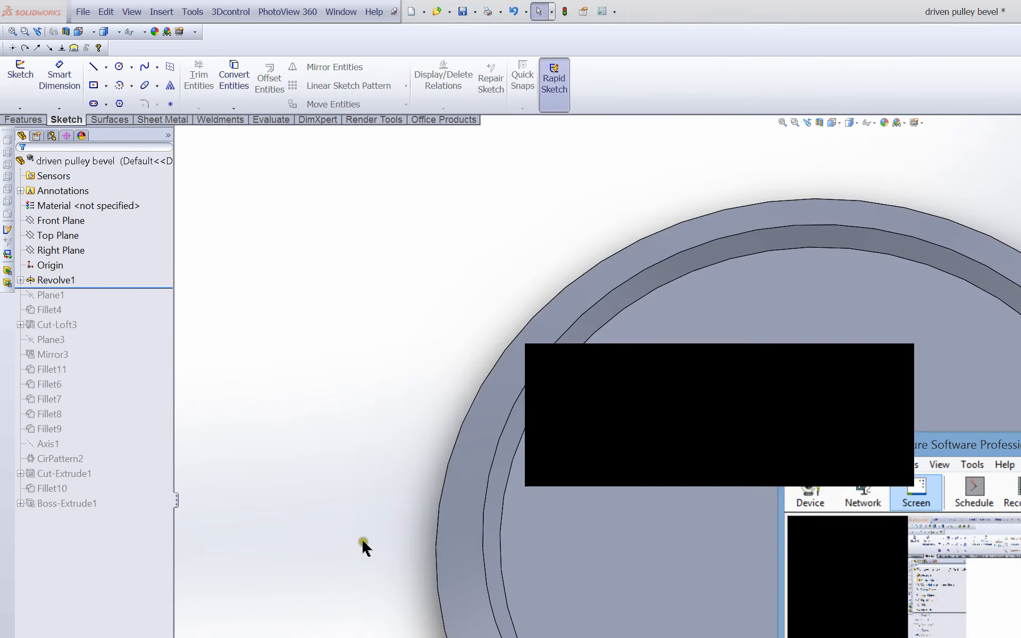
click(329, 543)
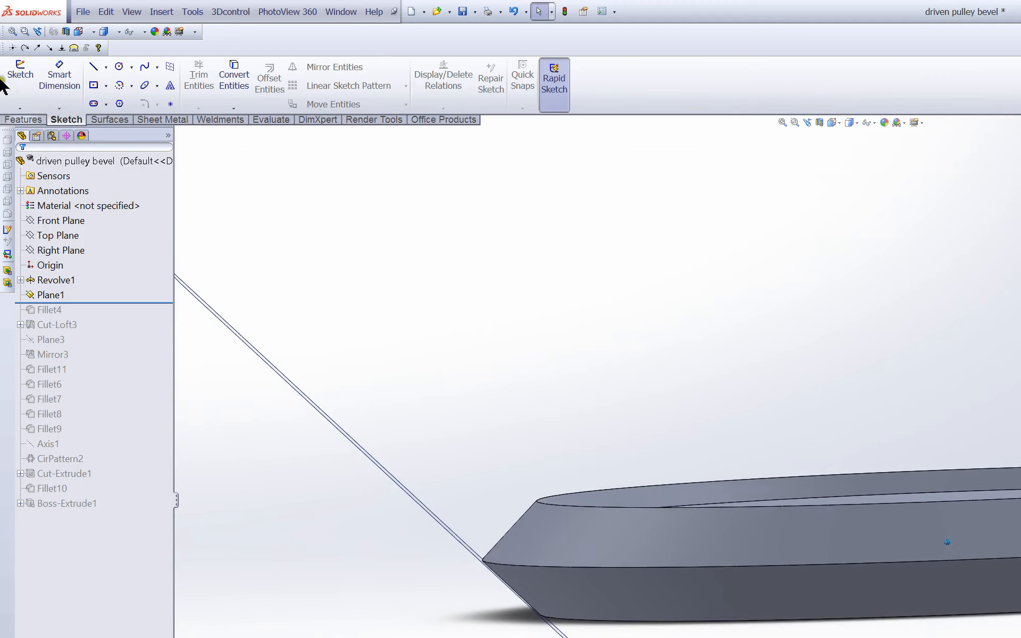
Try to create a reference plane tangent to the rim's upper conical face and coincident with the rim's circular edge.
click(23, 119)
click(586, 83)
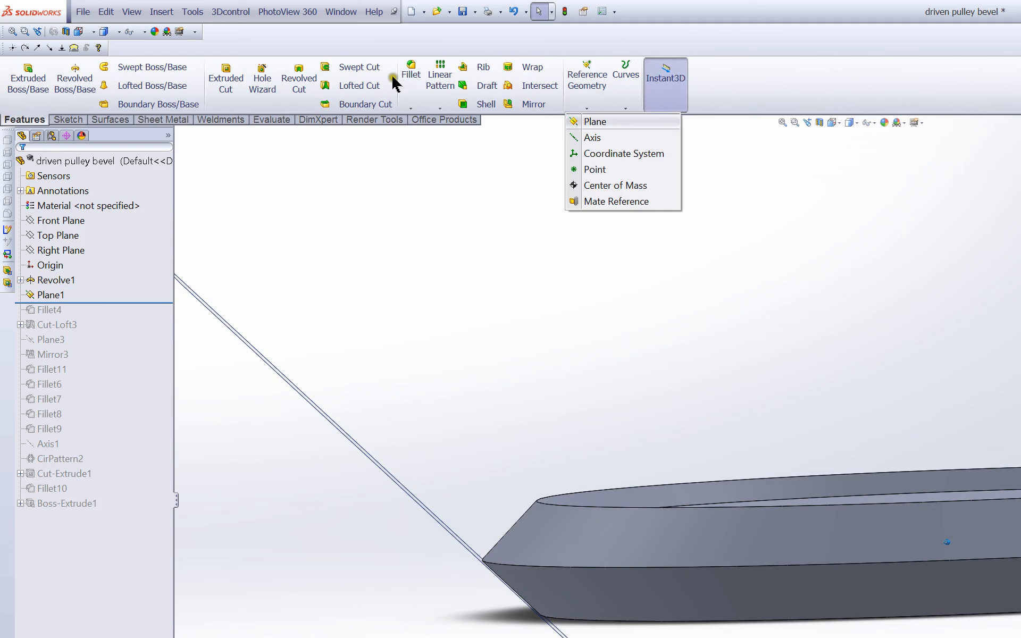
click(594, 122)
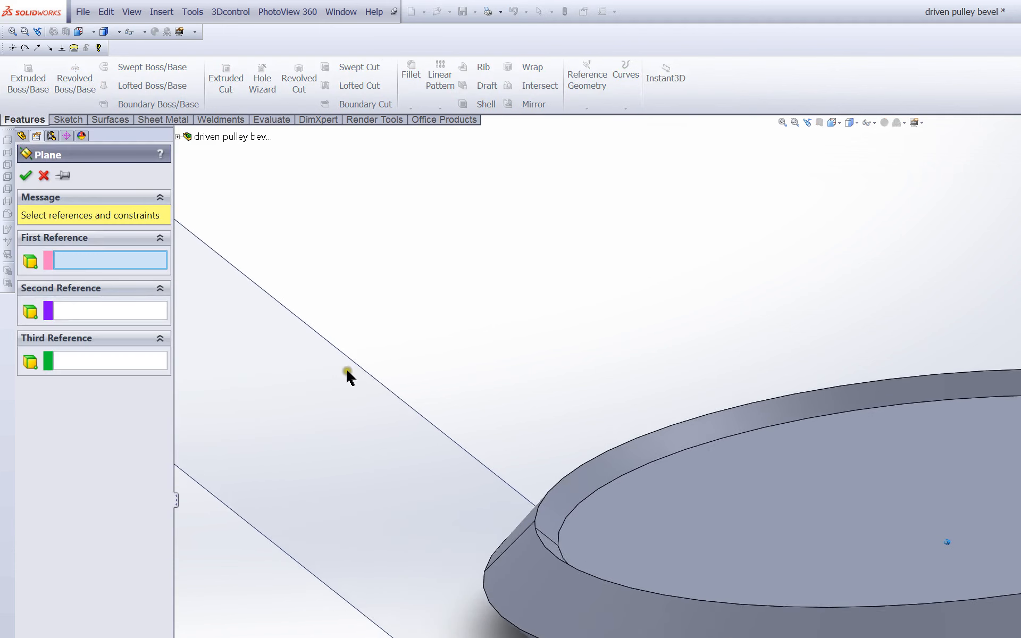
middle_drag(347, 371, 340, 415)
click(346, 377)
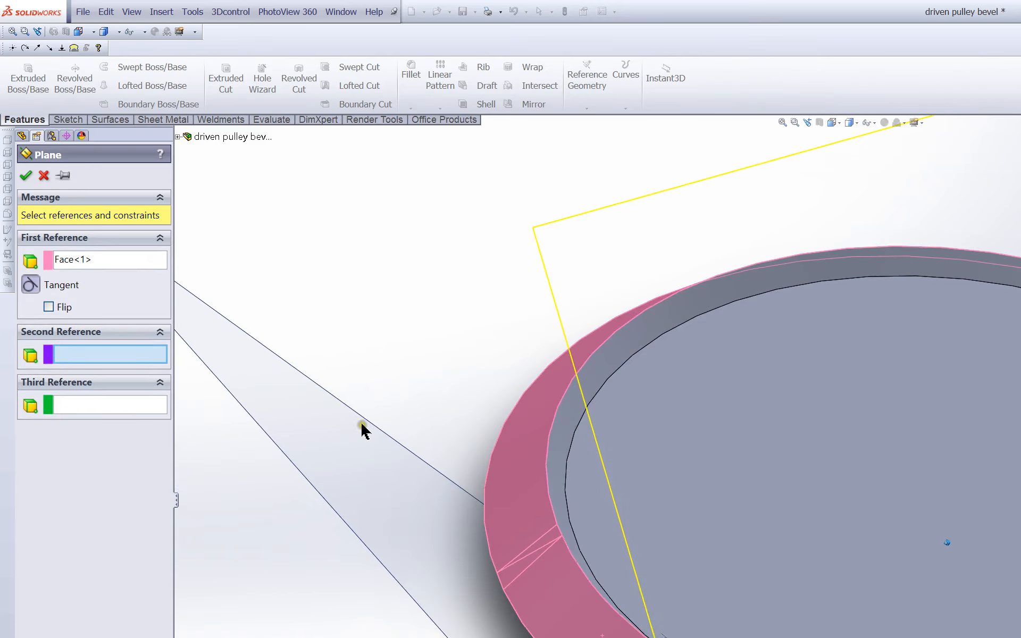
click(367, 443)
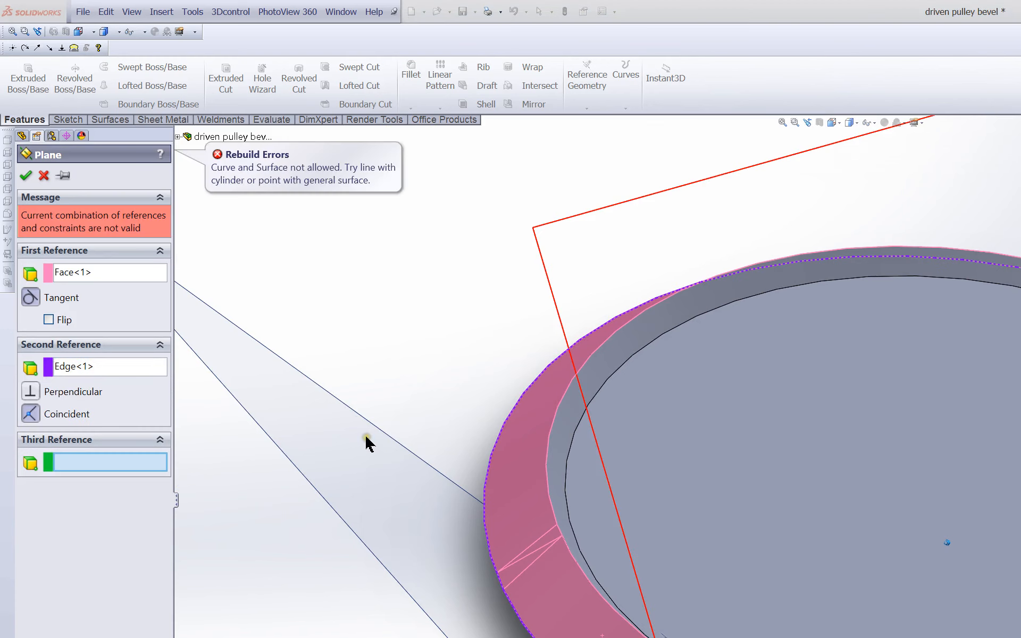
click(272, 632)
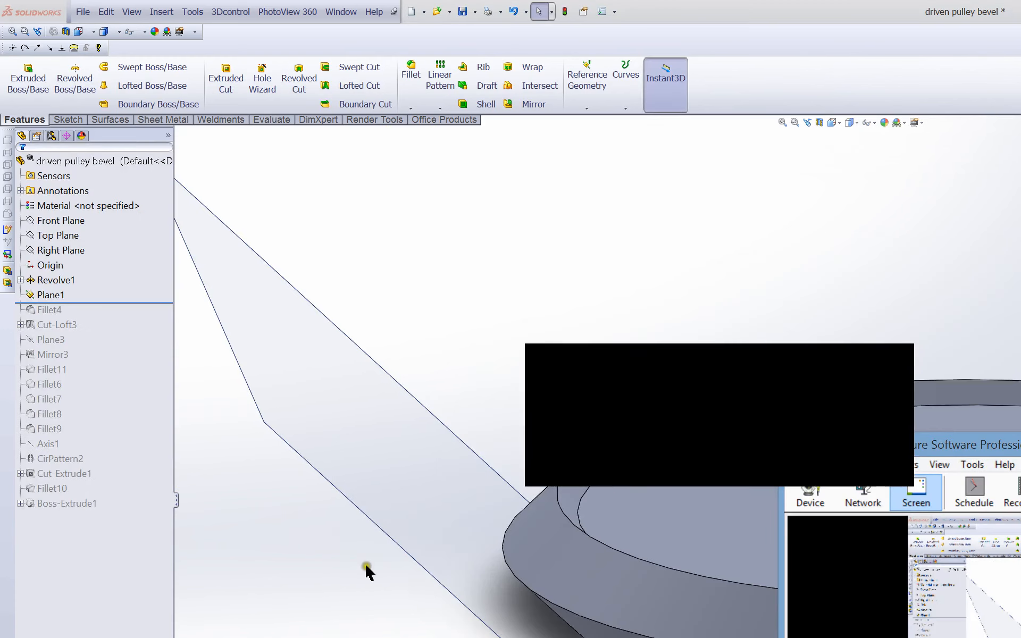
Start a sketch on the Front Plane and draw a vertical construction line upward from the origin.
click(332, 573)
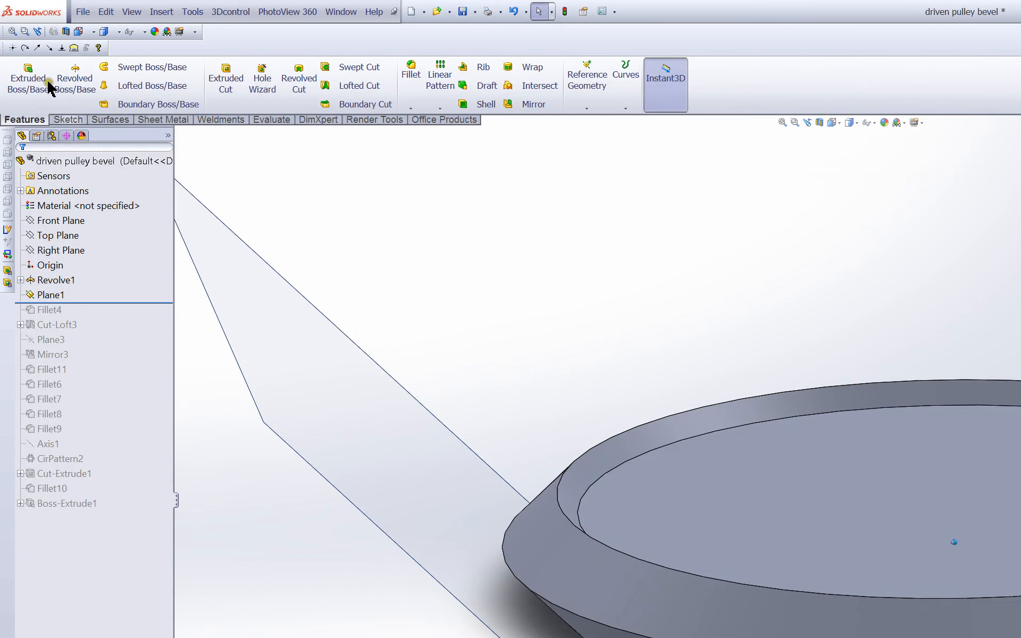
click(66, 119)
click(20, 74)
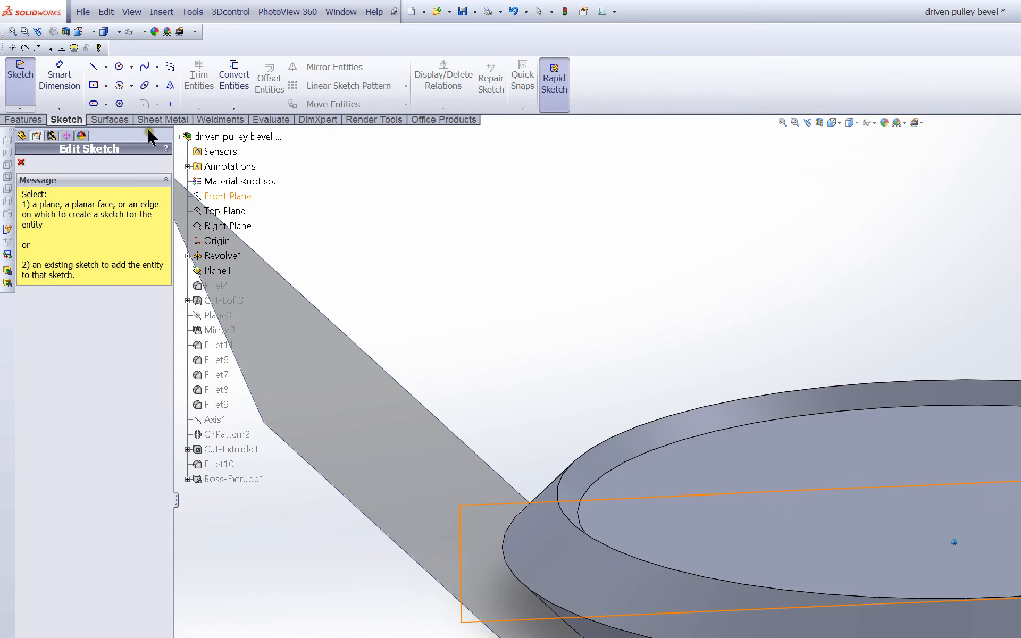
click(223, 195)
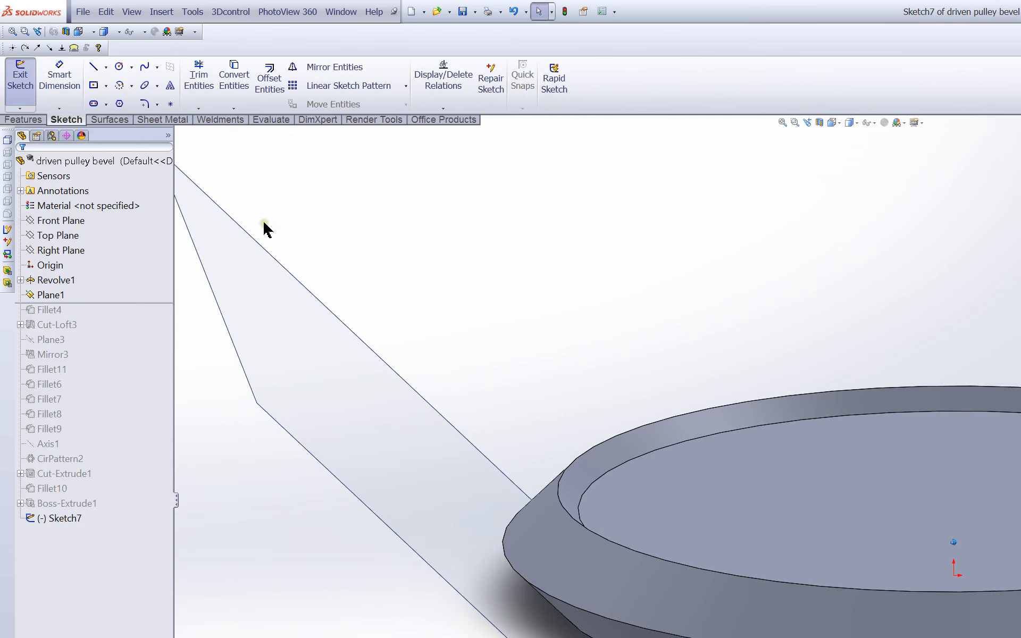
key(ctrl+8)
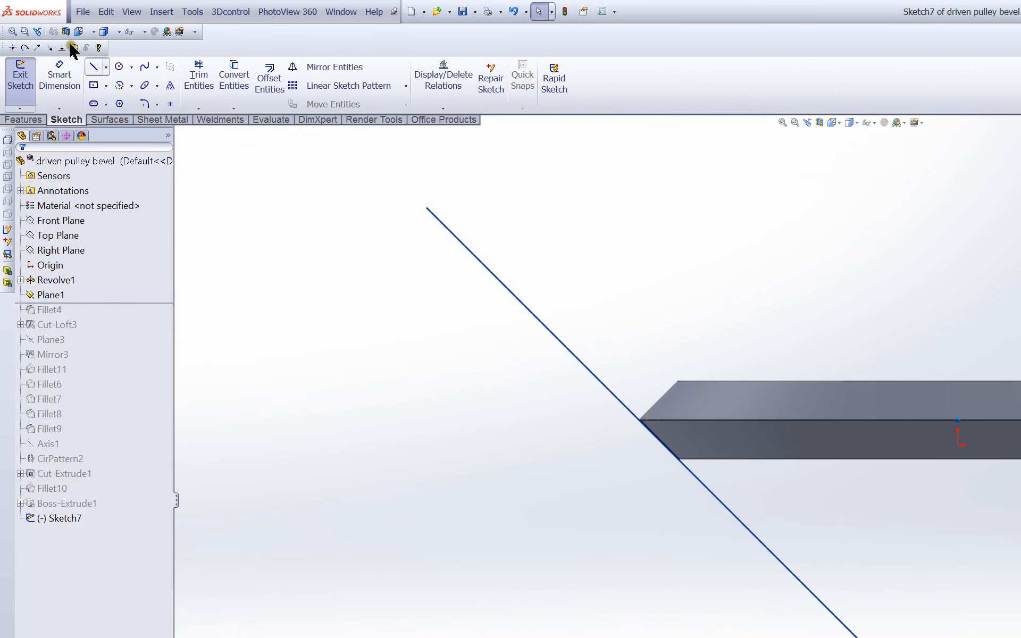
click(124, 100)
click(957, 445)
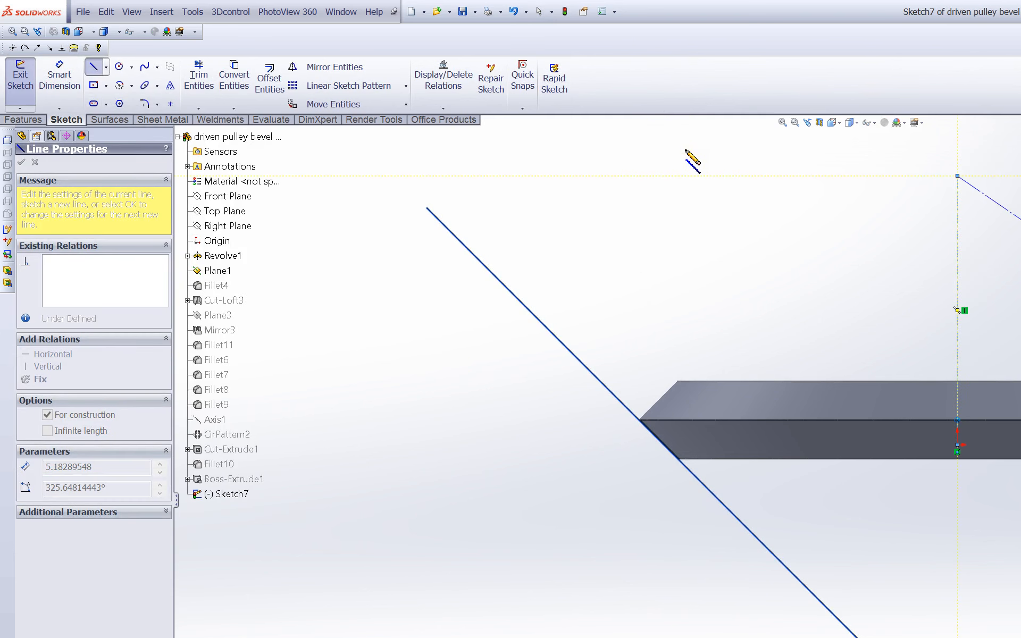
key(Escape)
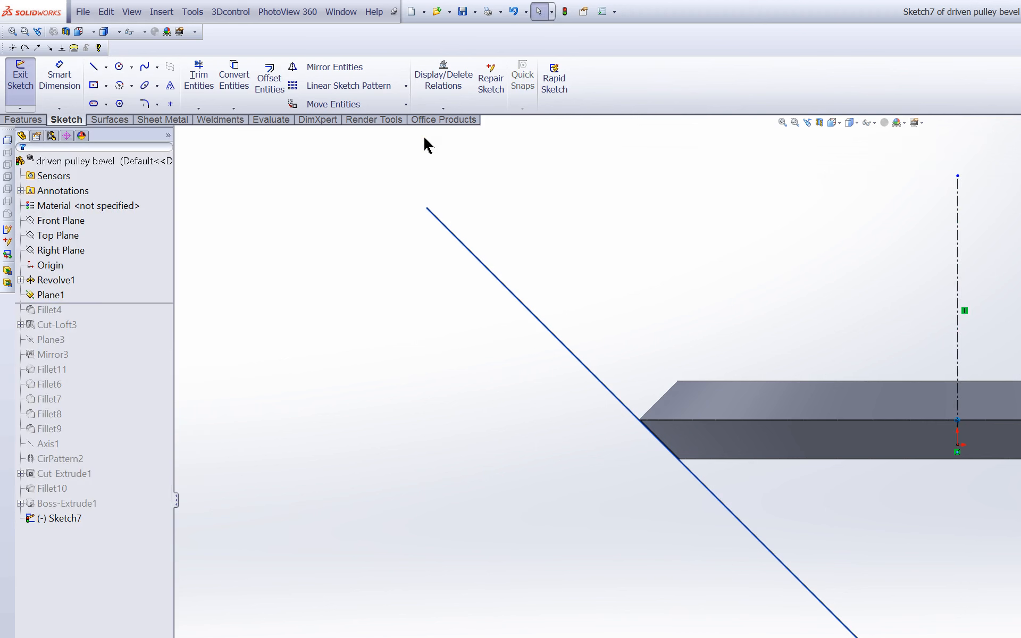
key(s)
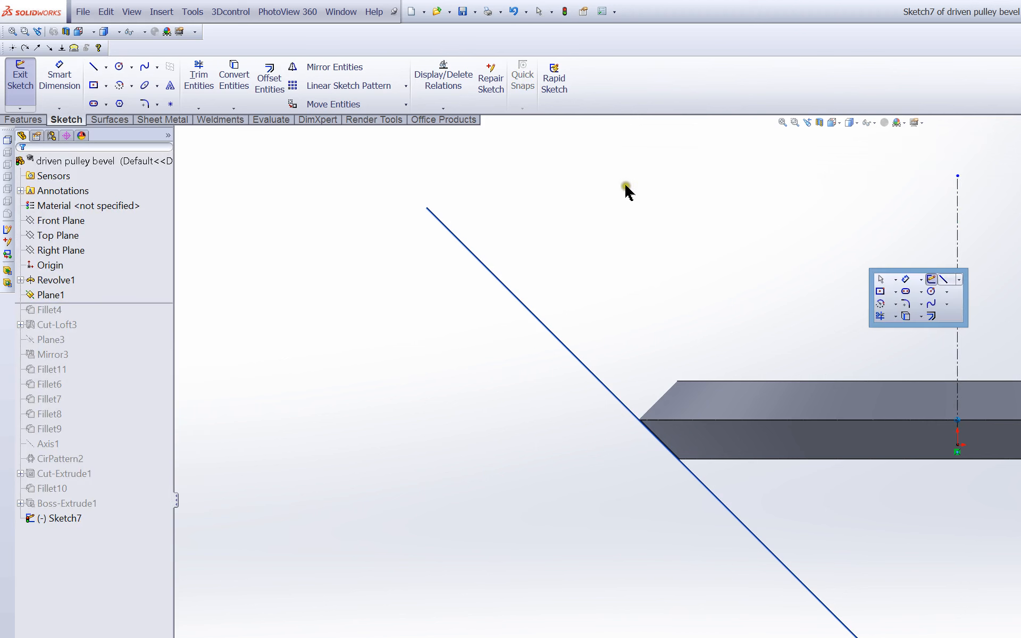
click(964, 312)
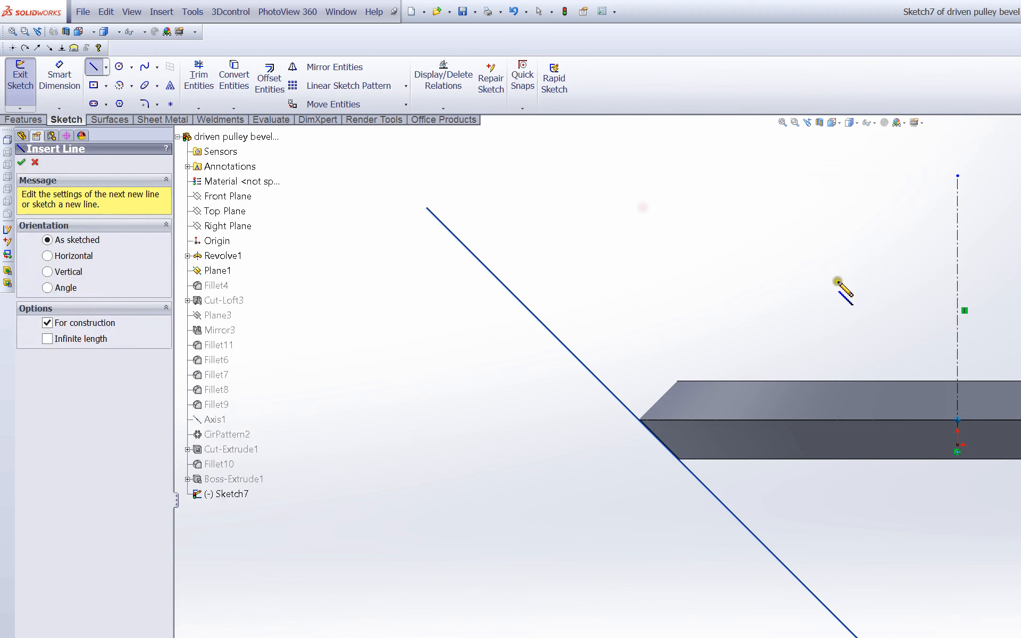
click(851, 278)
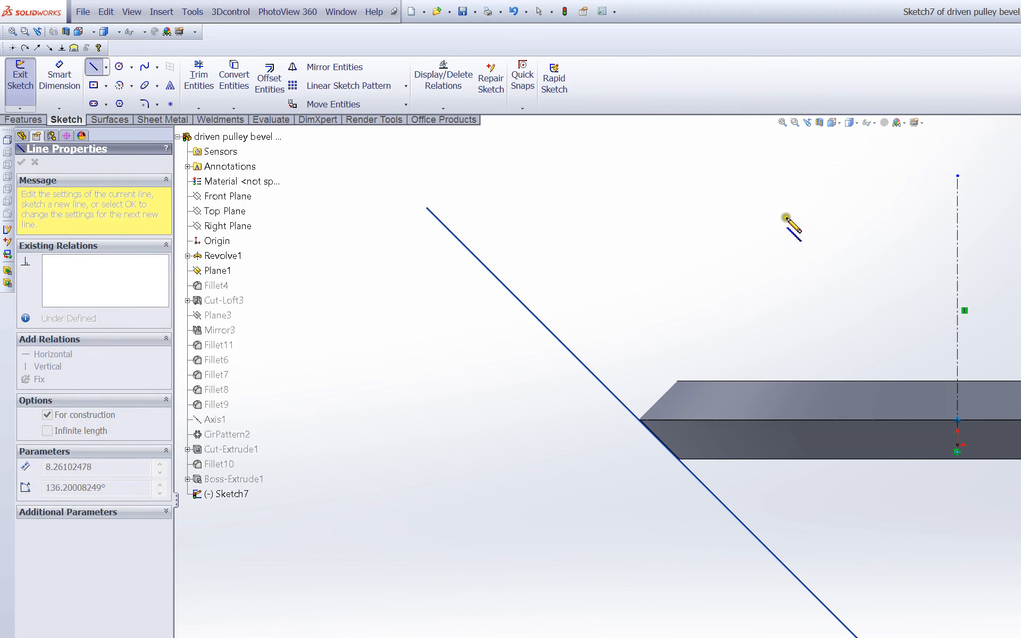
key(Escape)
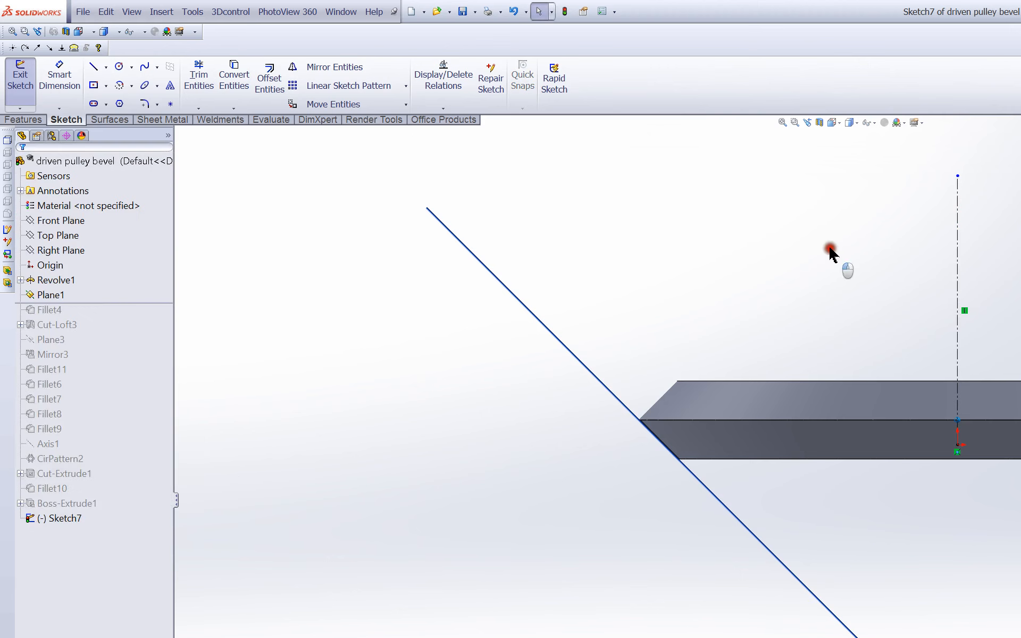
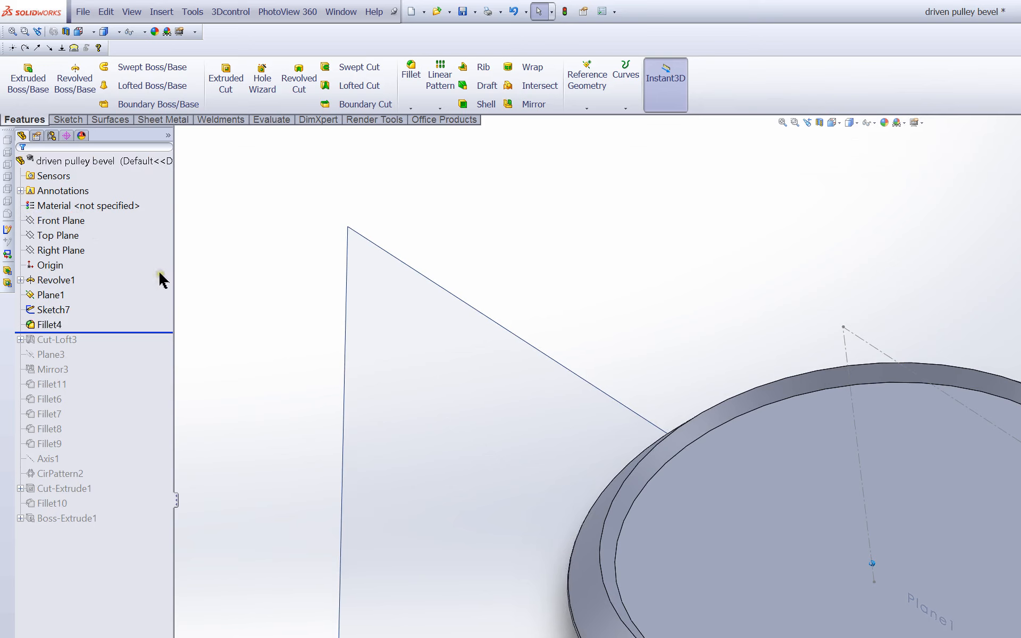
Roll the feature history forward to just after Cut-Loft3.
middle_drag(296, 387, 848, 189)
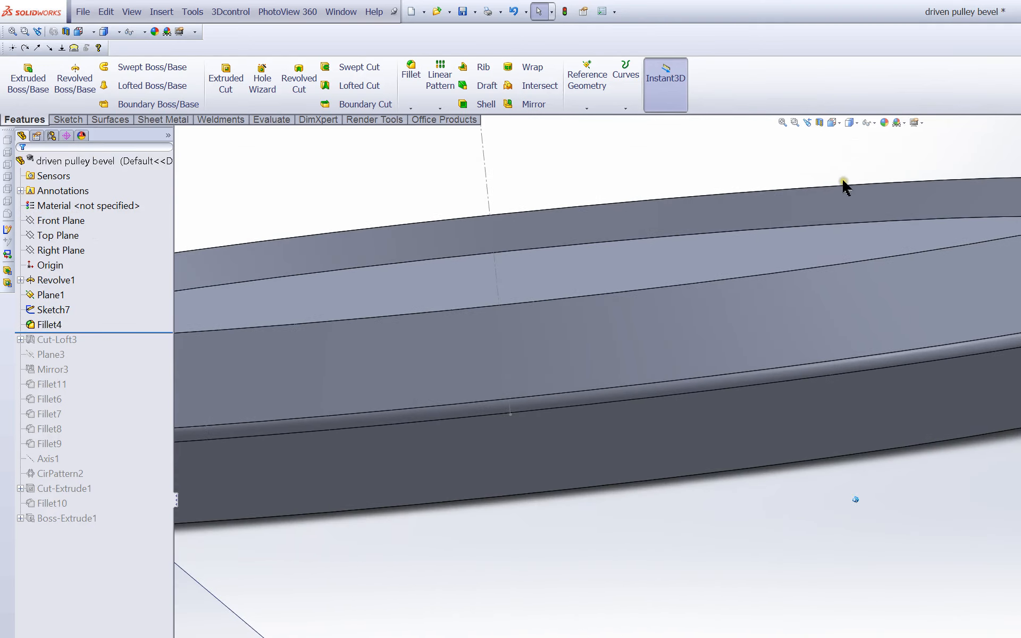
click(90, 222)
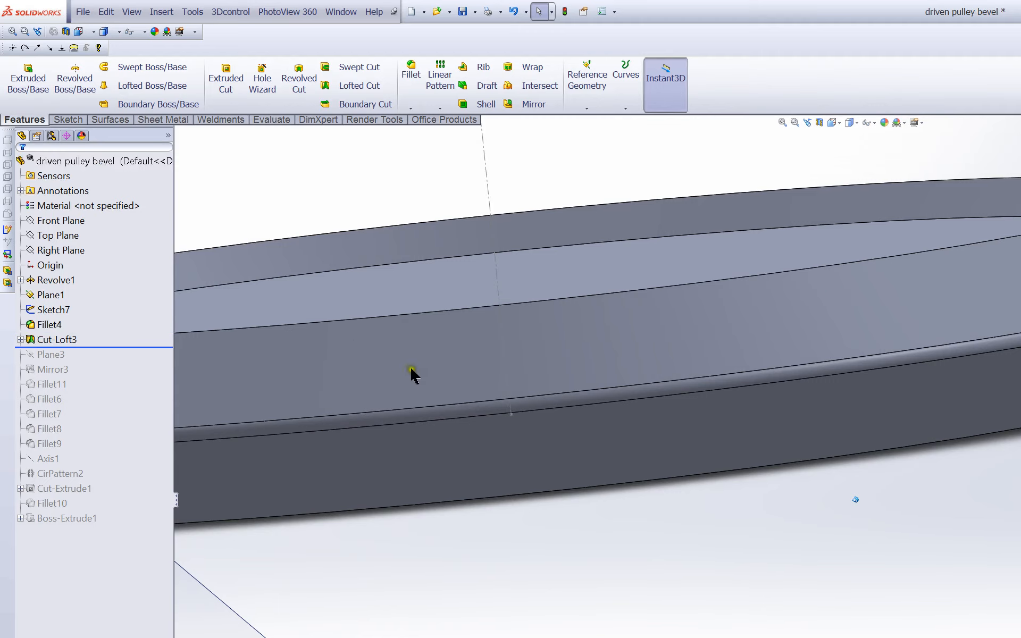
shift+middle_drag(410, 369, 359, 370)
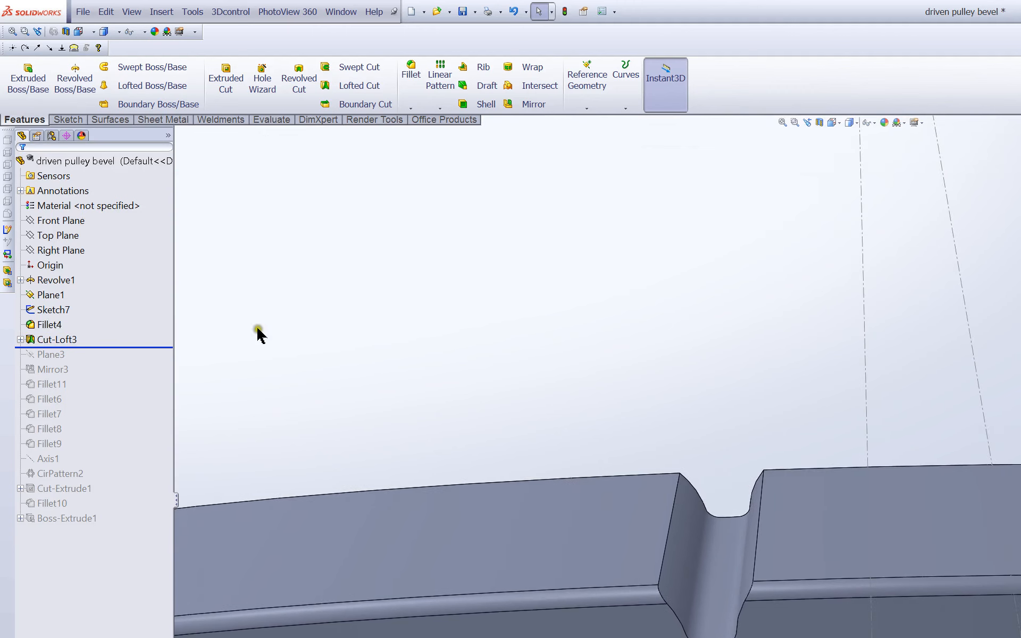
Expand Cut-Loft3 in the feature tree and open its Sketch3 for editing.
right_click(52, 340)
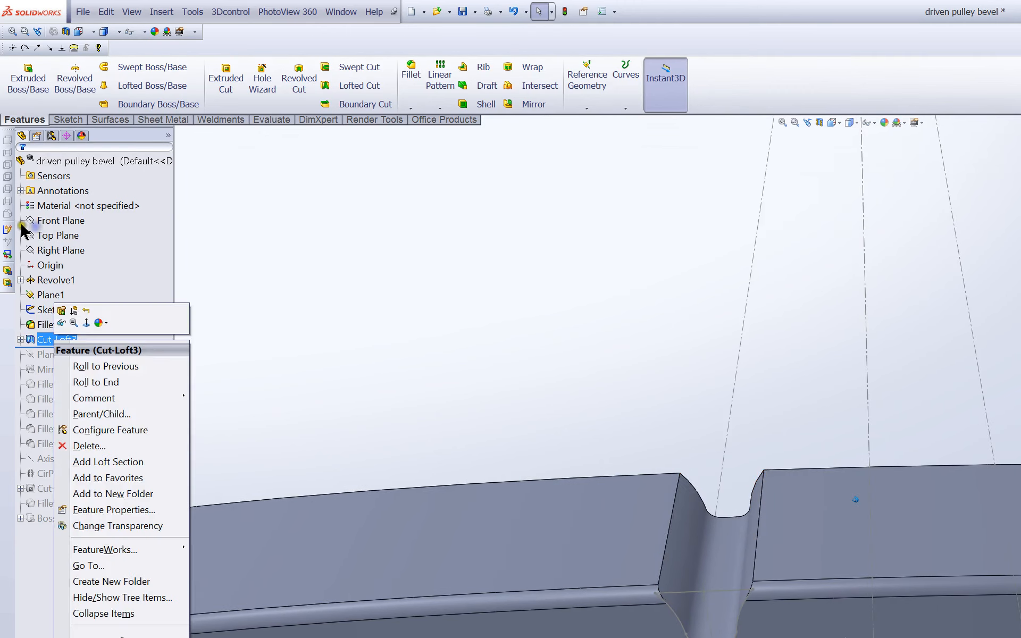
click(21, 339)
click(54, 353)
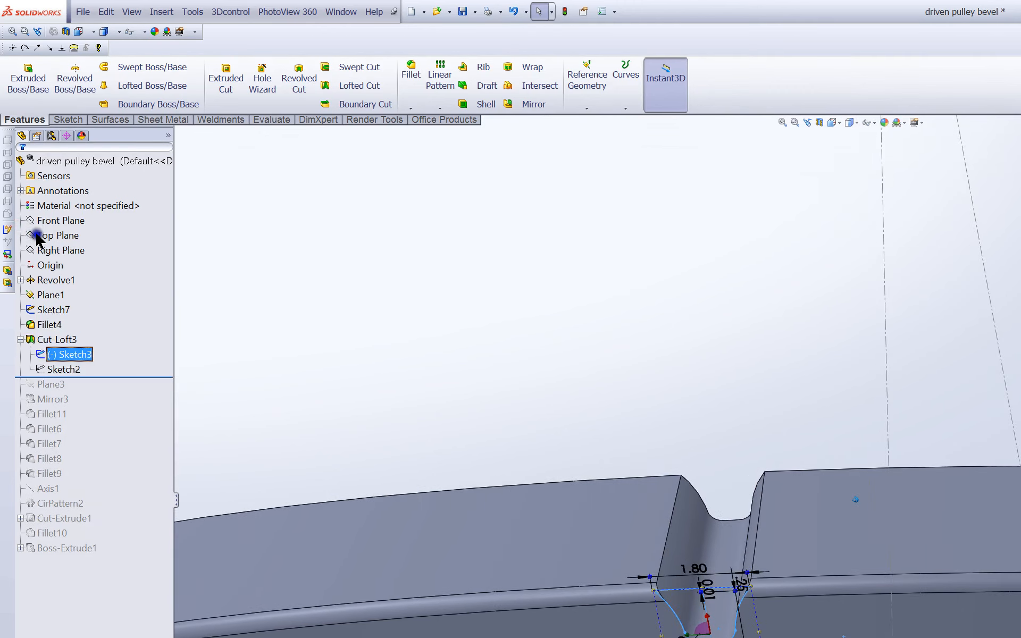
right_click(70, 354)
click(85, 359)
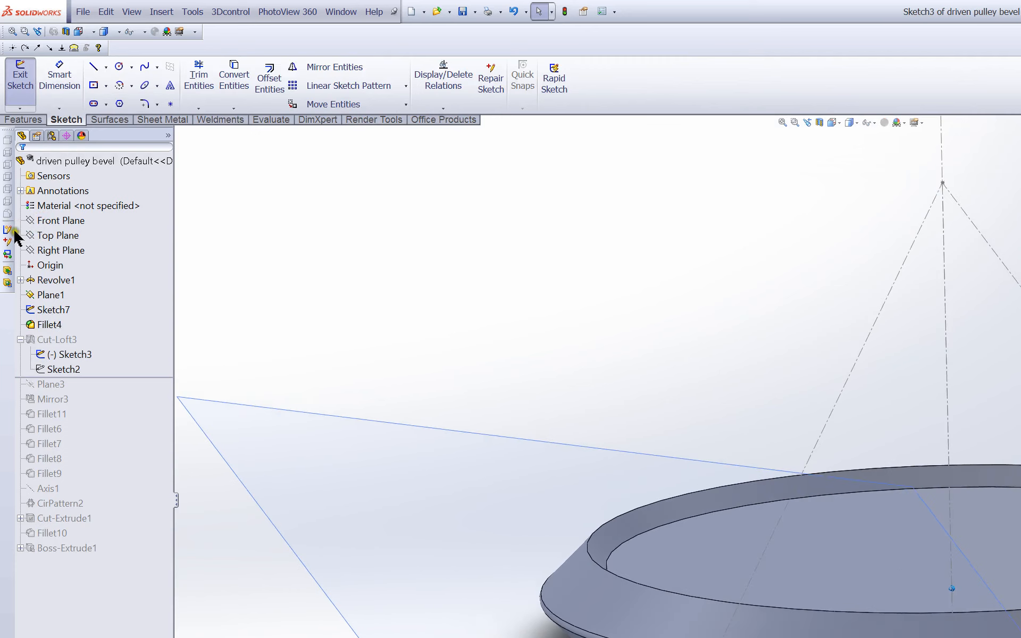
Exit the loft profile sketch and delete the construction-line sketch Sketch7.
click(51, 310)
right_click(44, 306)
click(208, 162)
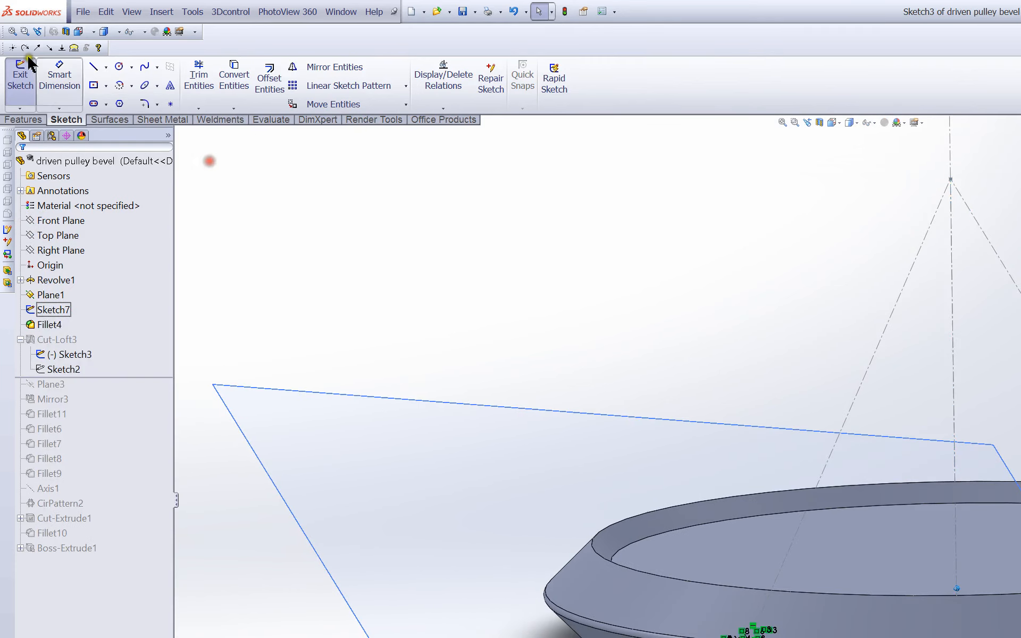
click(22, 84)
right_click(55, 311)
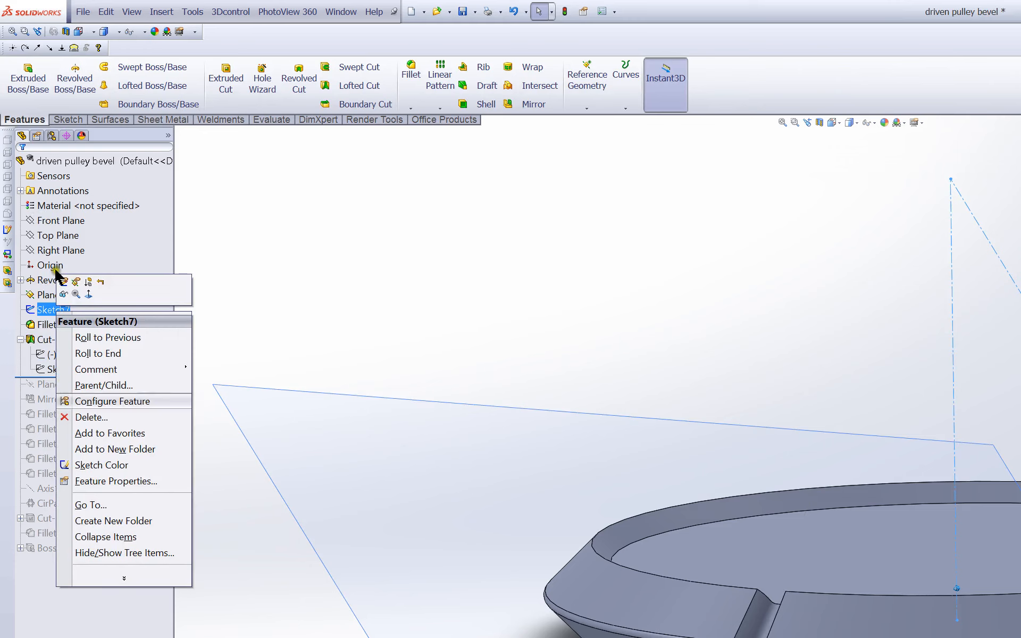
click(83, 418)
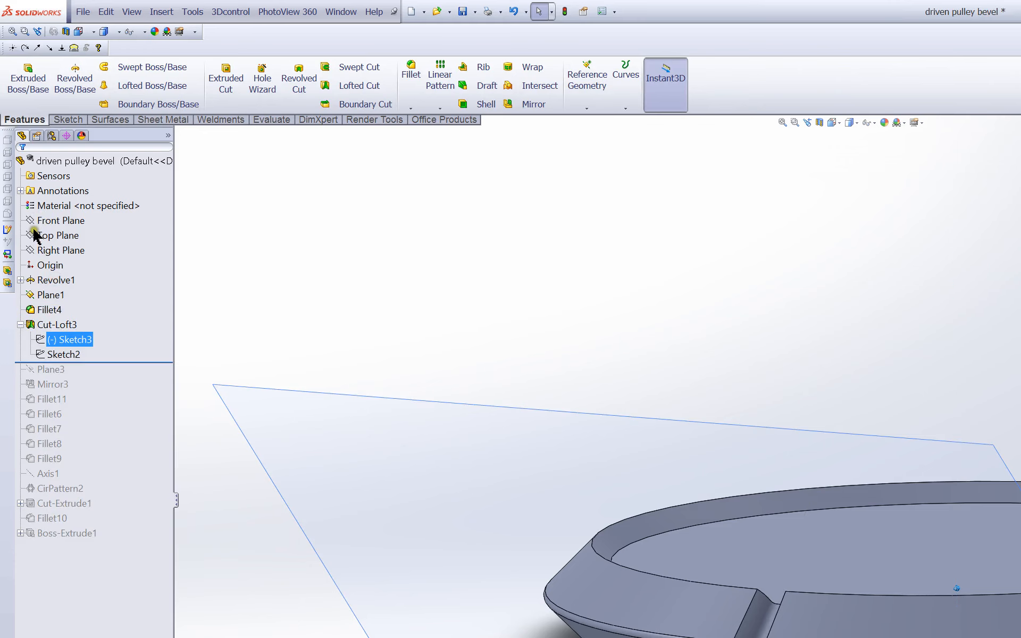
Reopen Sketch3 of Cut-Loft3 for editing, face its plane squarely, and hide the sketch relation symbols.
right_click(59, 339)
click(65, 313)
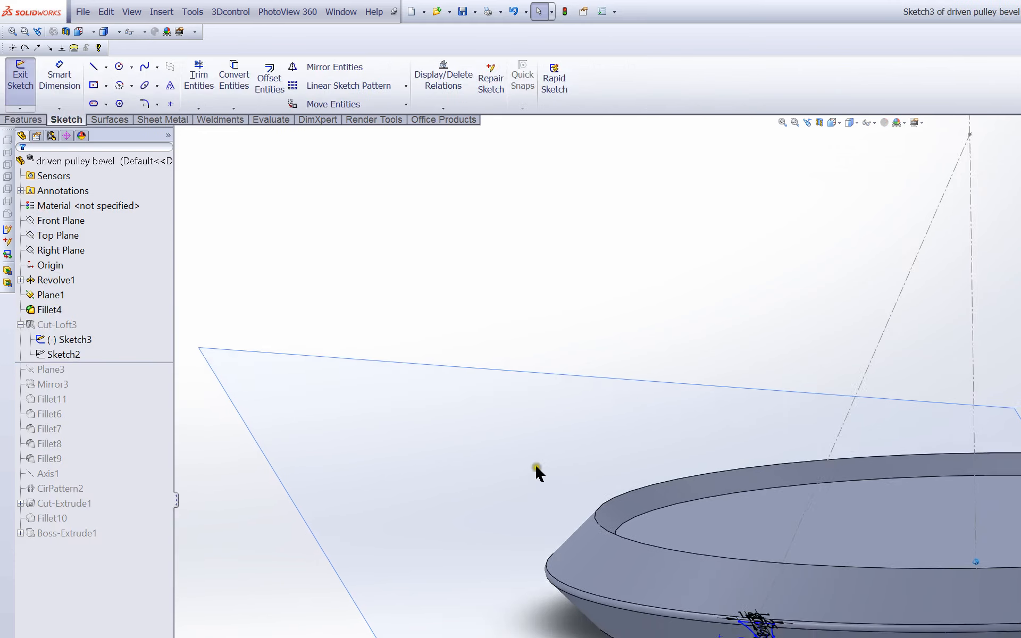
key(ctrl+8)
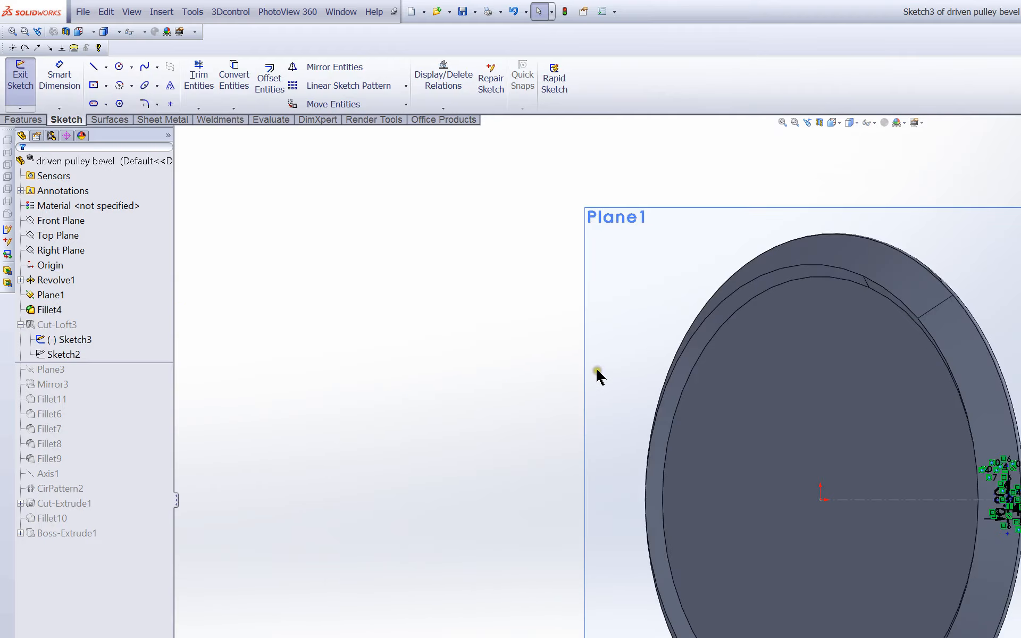
scroll(700, 353, down, 10)
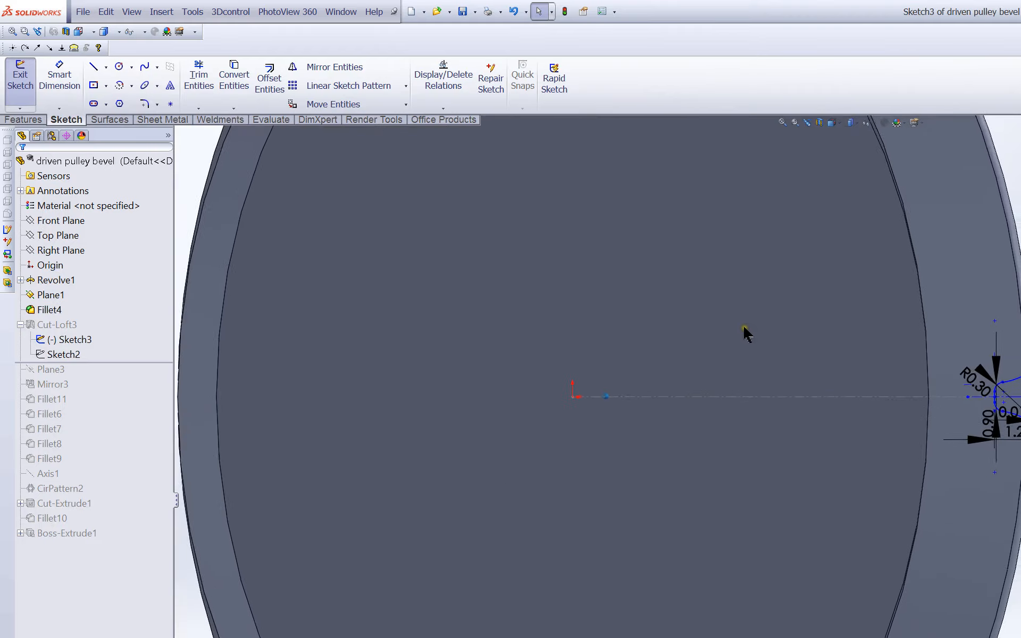
scroll(744, 329, down, 6)
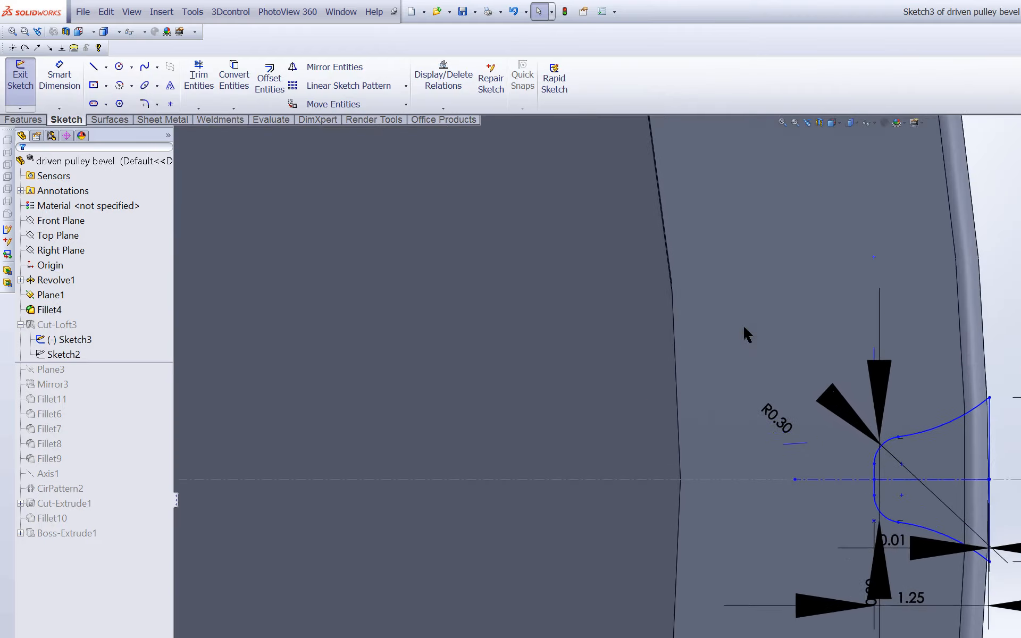
scroll(744, 327, down, 4)
click(771, 356)
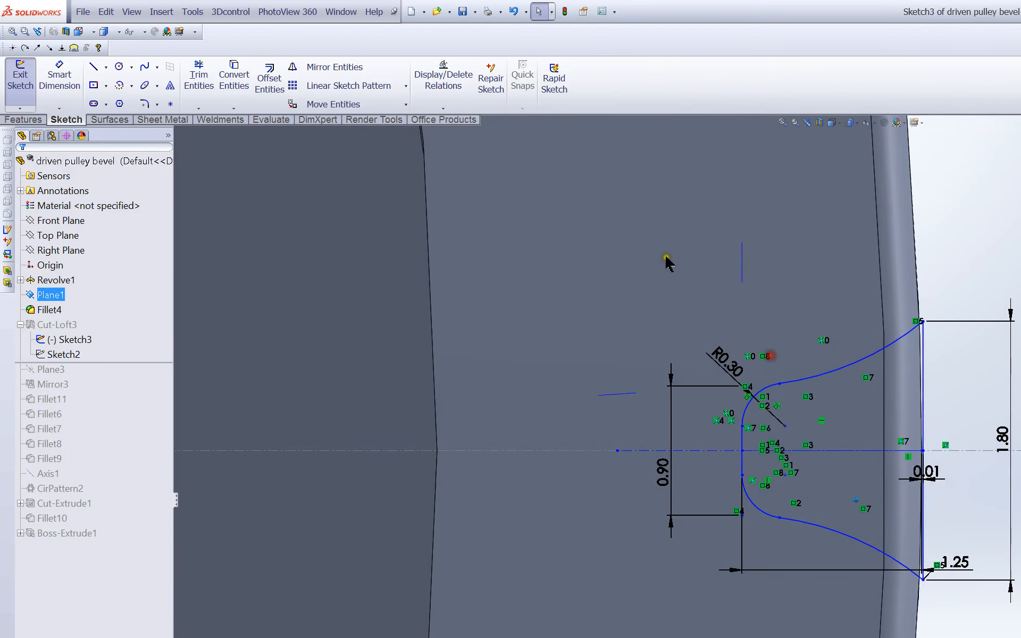
click(868, 122)
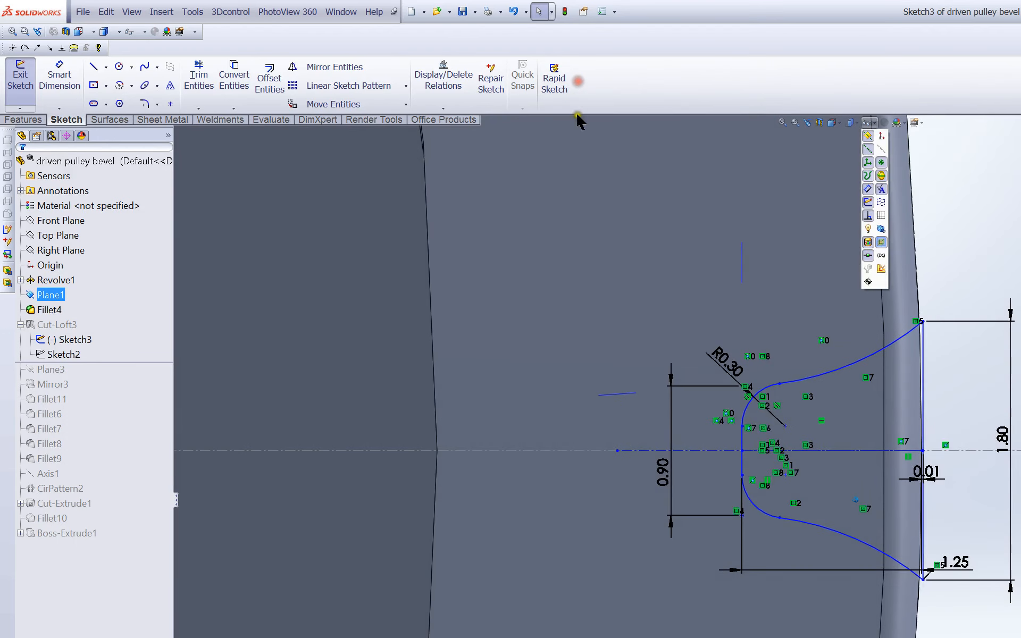
click(868, 255)
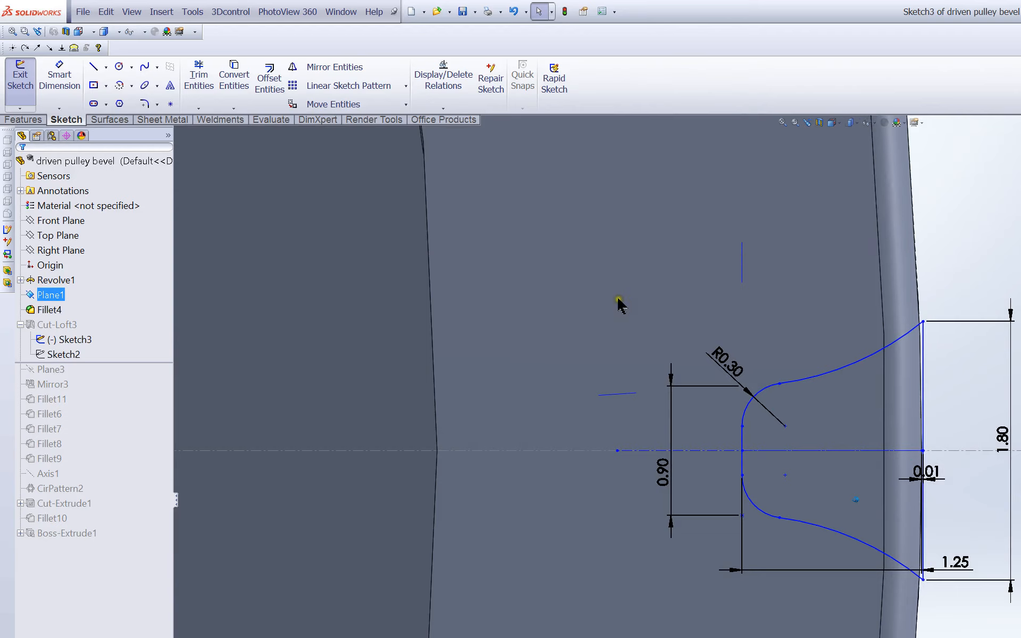
Examine the tooth-gap profile's dimensions, including its small offset beyond the rim edge, and exit the sketch.
scroll(618, 302, down, 8)
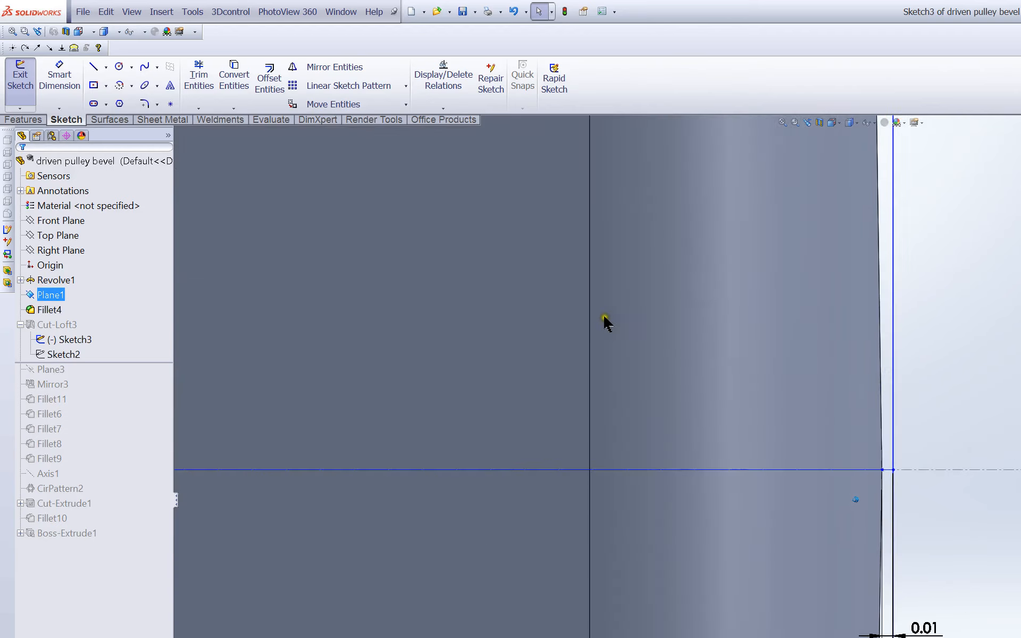
scroll(591, 313, up, 8)
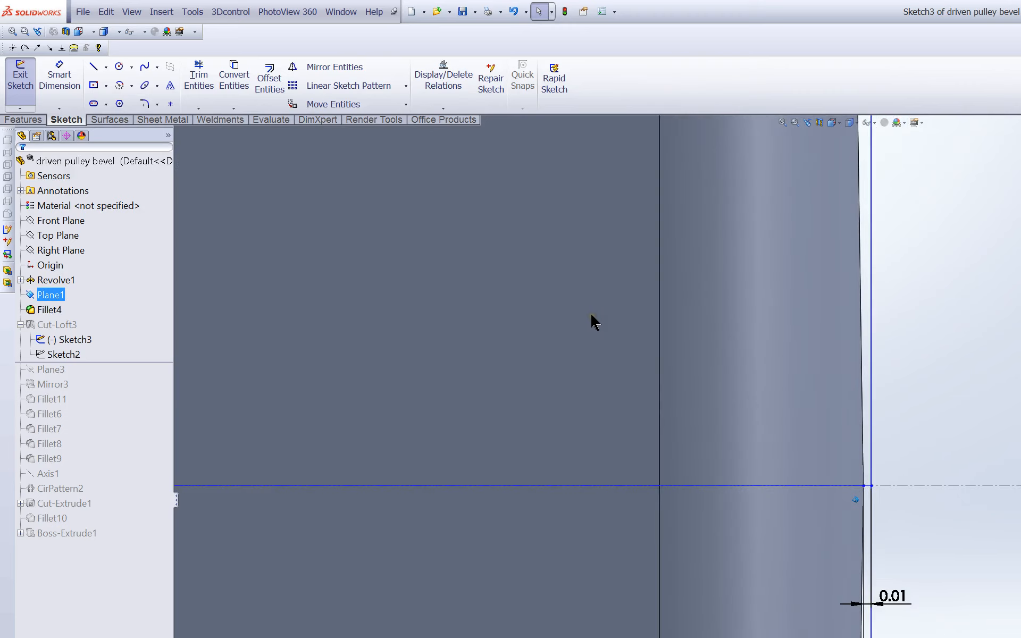
scroll(591, 314, up, 1)
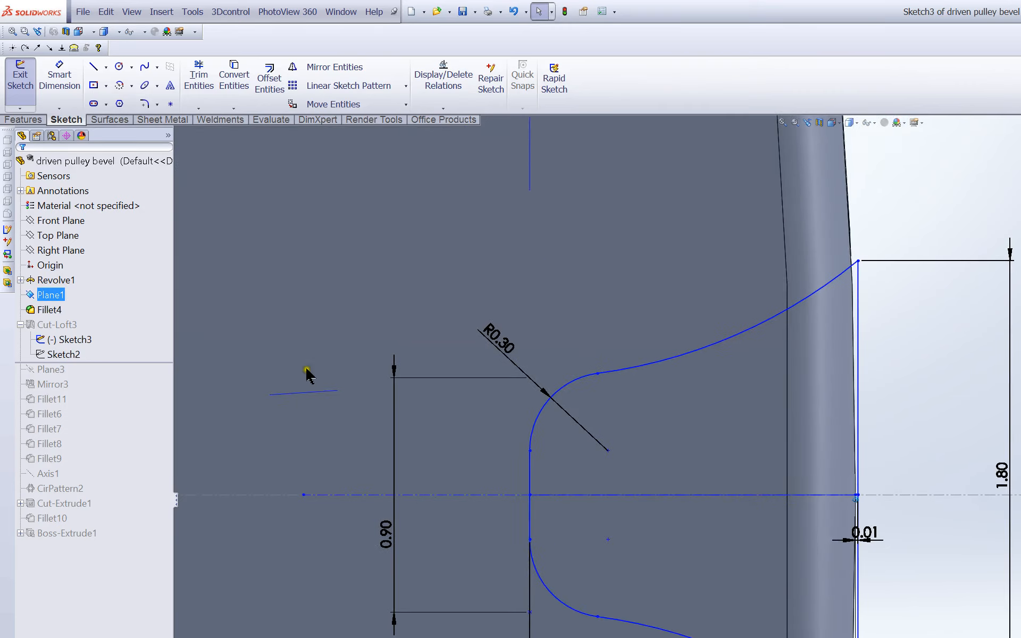
click(63, 48)
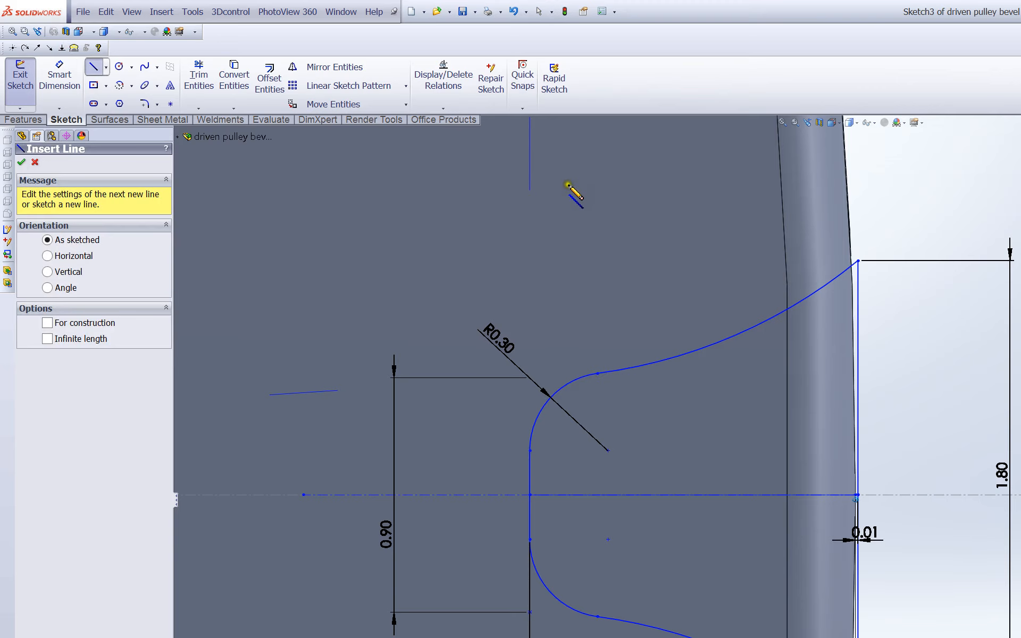
scroll(505, 394, up, 3)
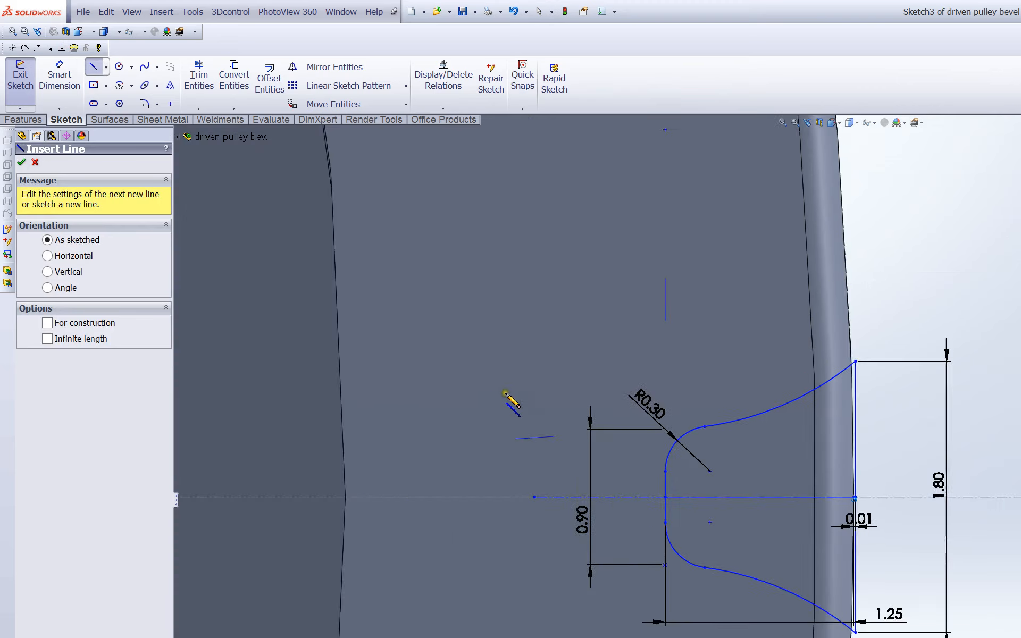
scroll(537, 426, up, 2)
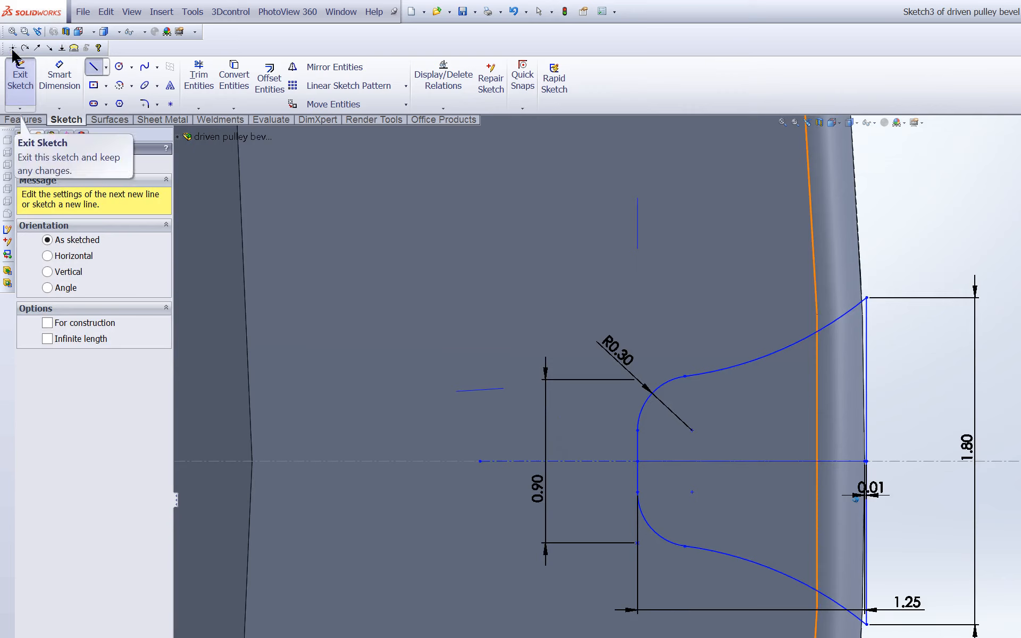
click(18, 74)
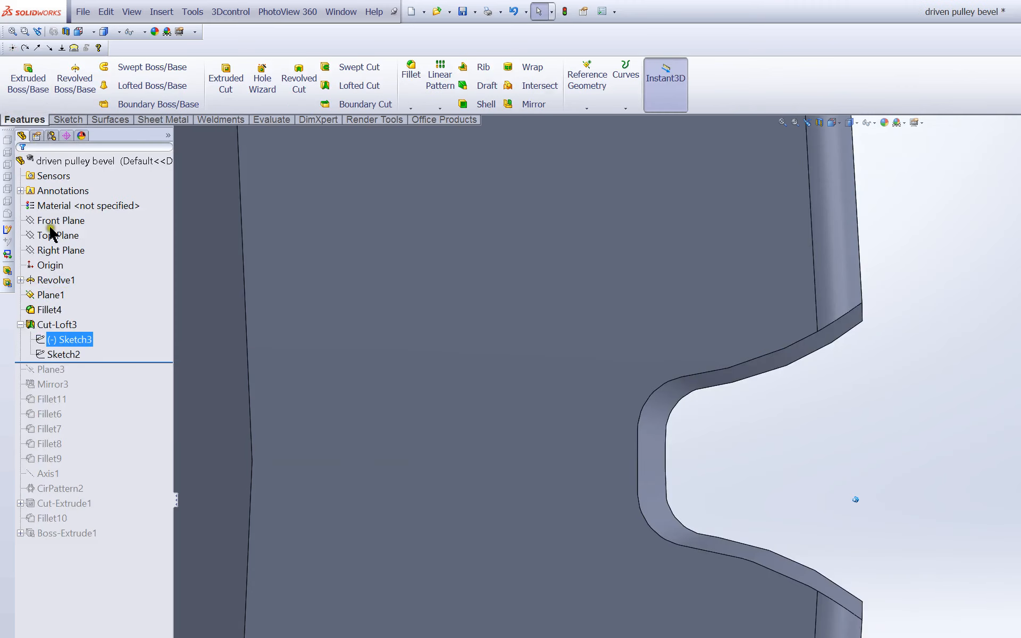
Open Sketch2 of Cut-Loft3, examine its apex point on the construction lines, and exit the sketch.
right_click(72, 354)
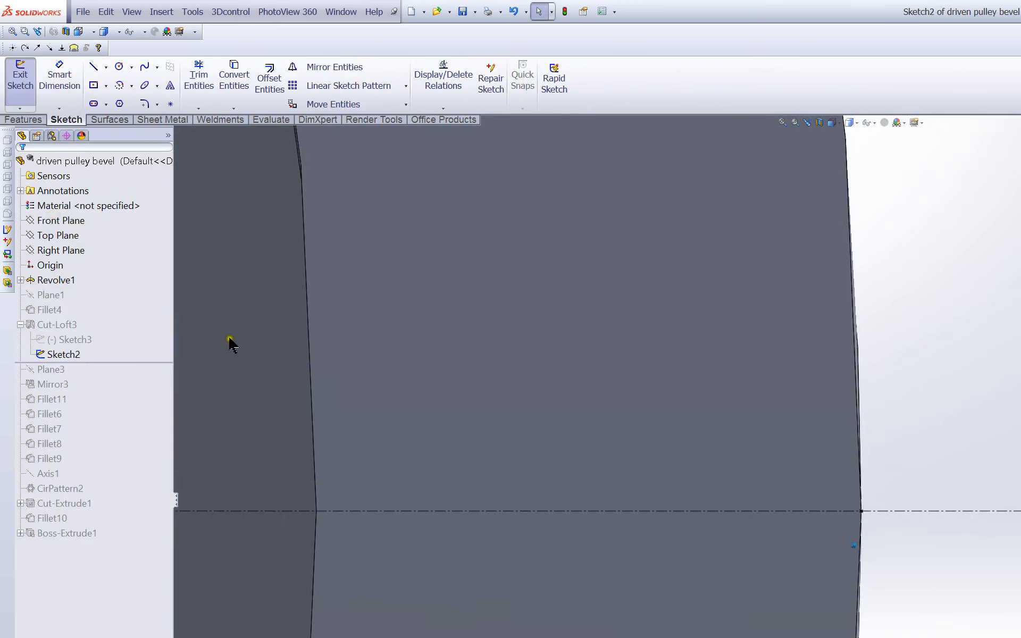
middle_drag(237, 345, 577, 158)
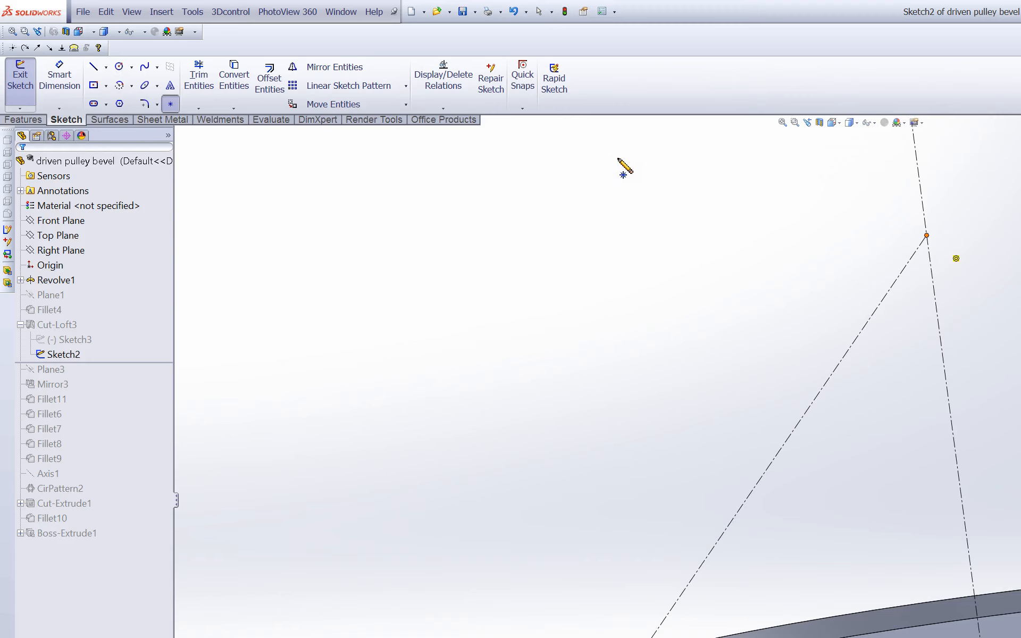
click(20, 75)
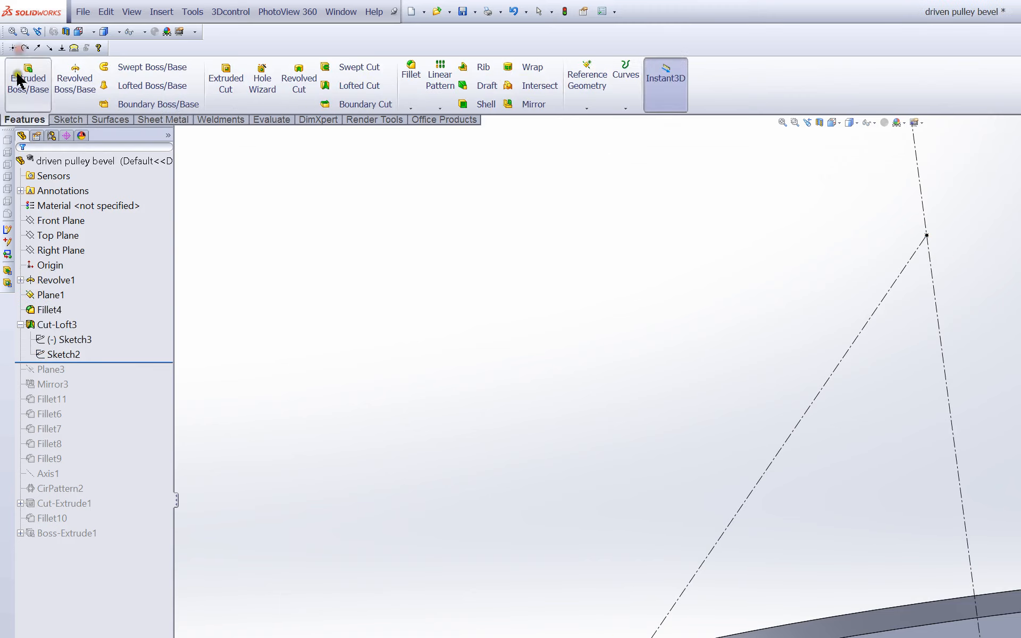
Open the Cut-Loft3 definition to review its two loft profiles, Sketch3 and Sketch2, and close it.
right_click(47, 325)
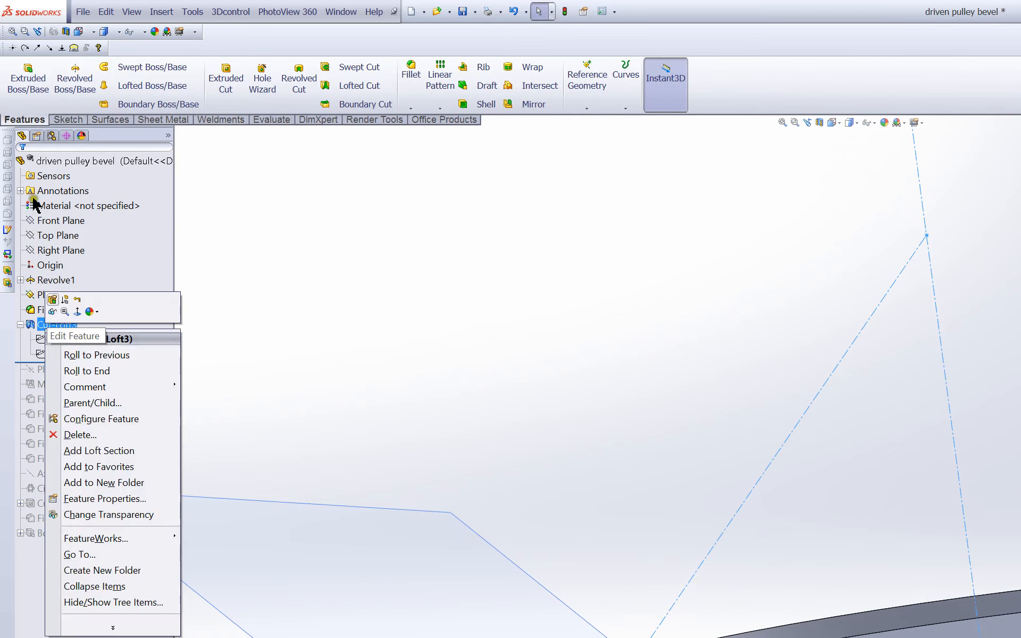
click(52, 302)
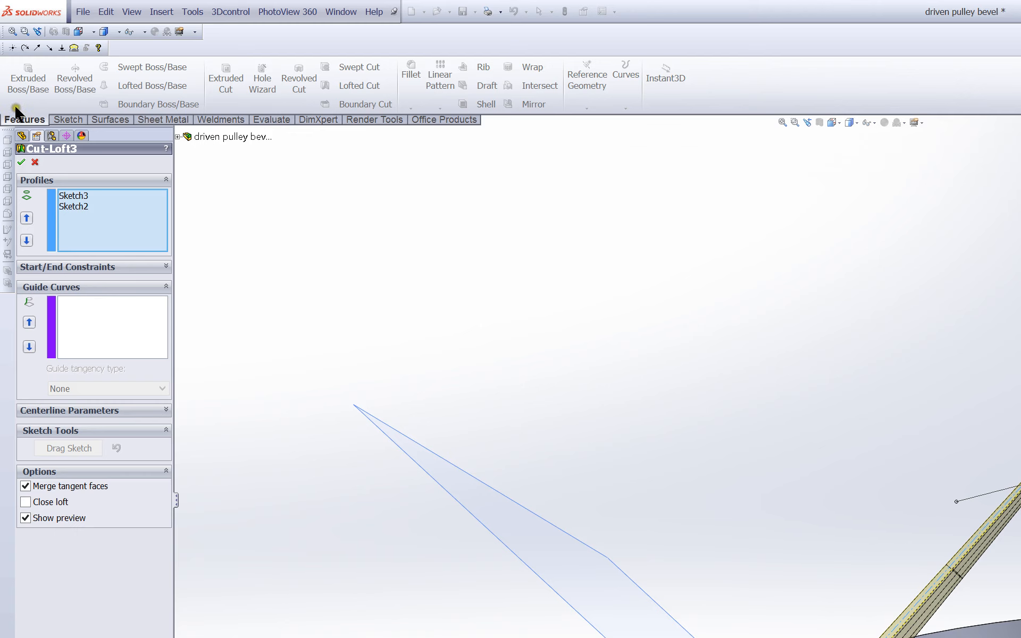
click(365, 280)
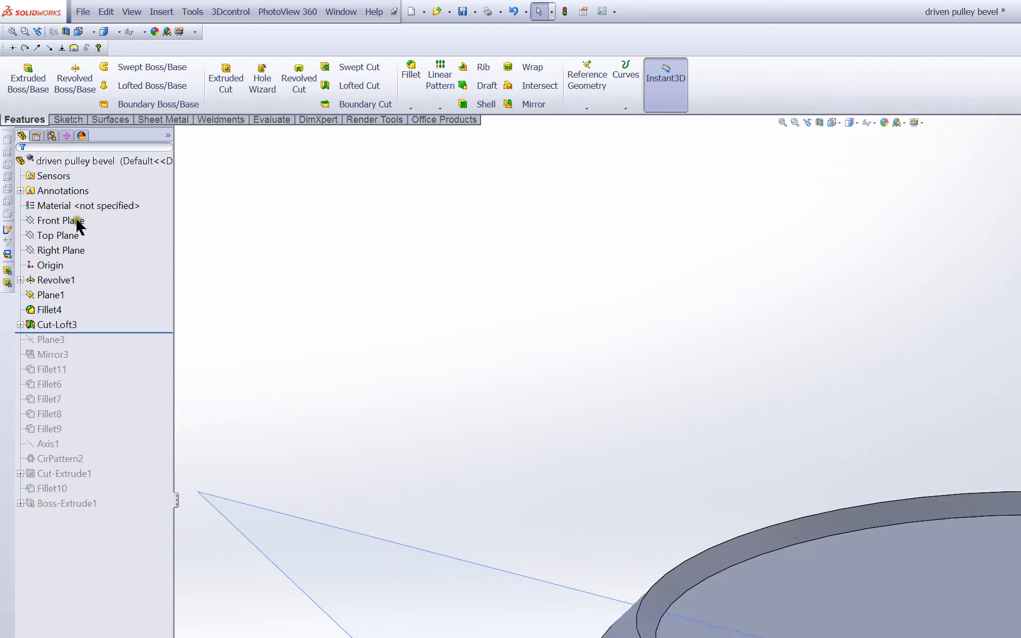
Roll the feature history forward to include Plane3 and review that plane's definition.
drag(77, 221, 77, 230)
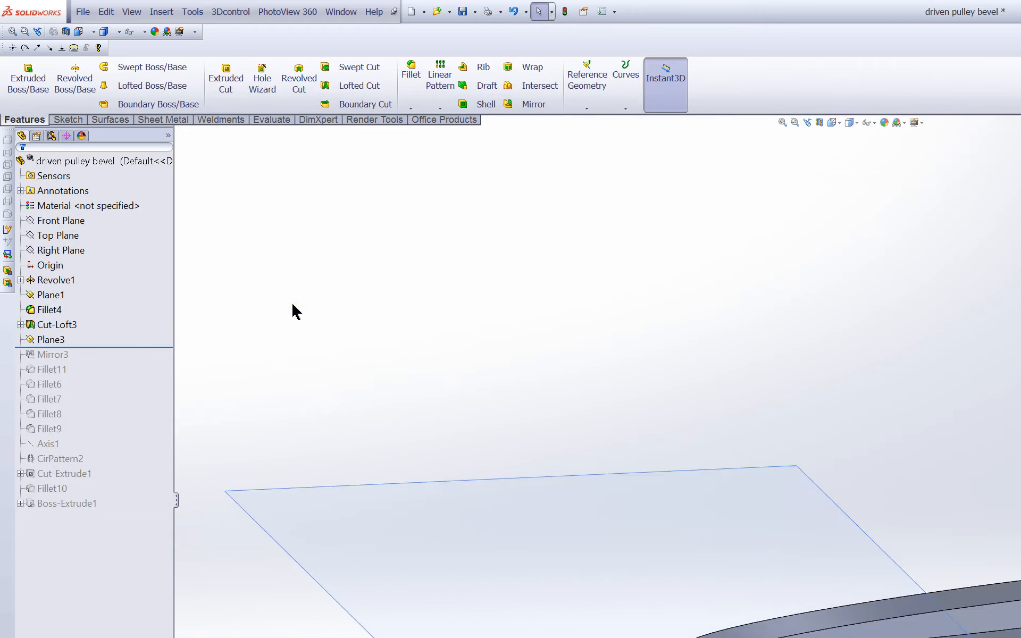
right_click(56, 341)
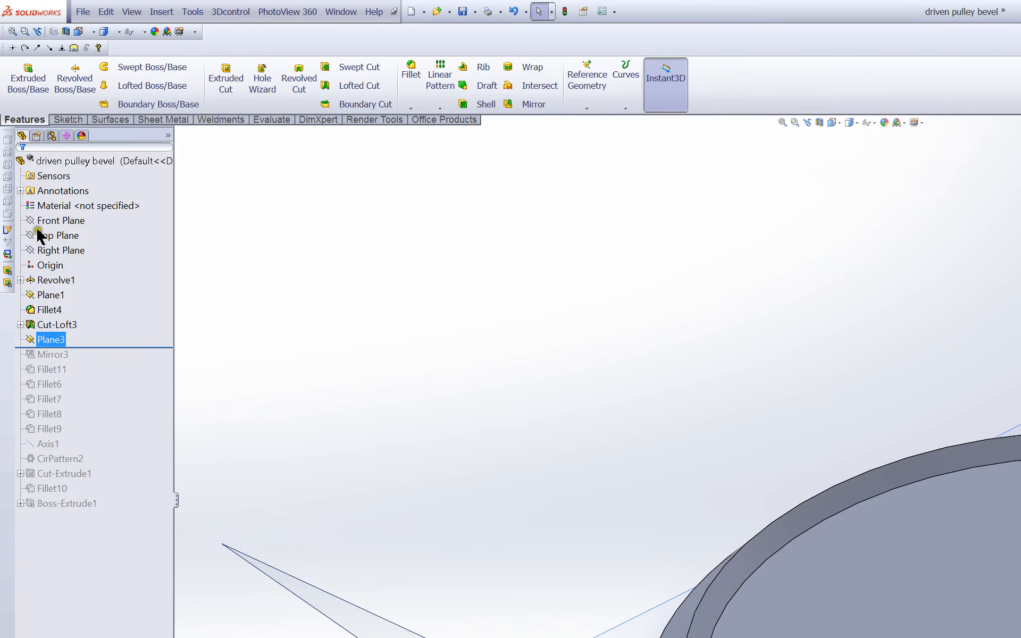
click(64, 316)
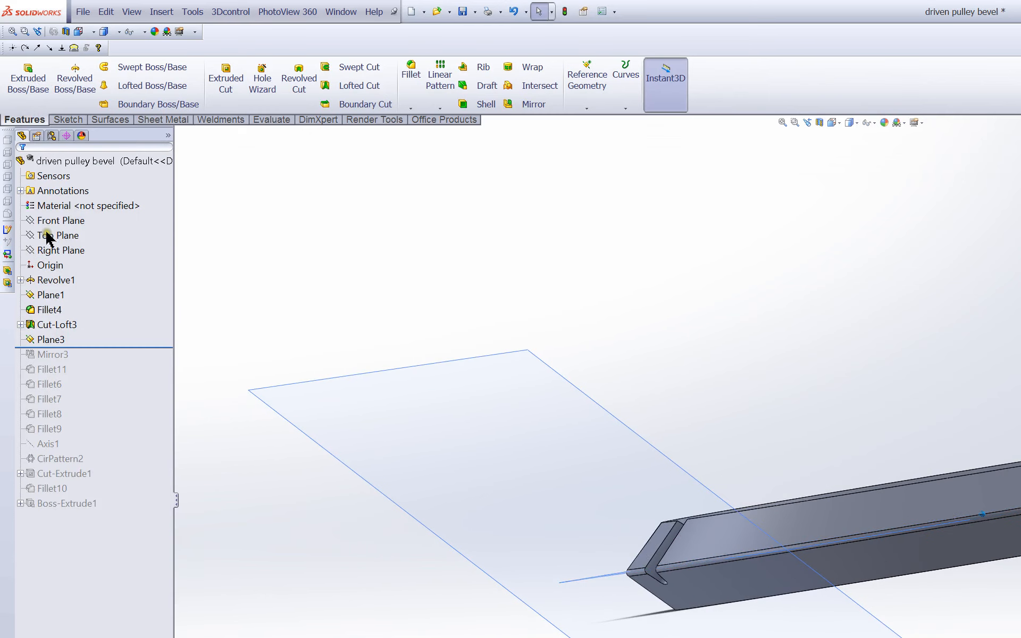
Roll the feature history forward to include Mirror3 and inspect the mirrored tooth cut on the rim.
drag(47, 234, 47, 235)
click(232, 418)
middle_drag(232, 418, 335, 339)
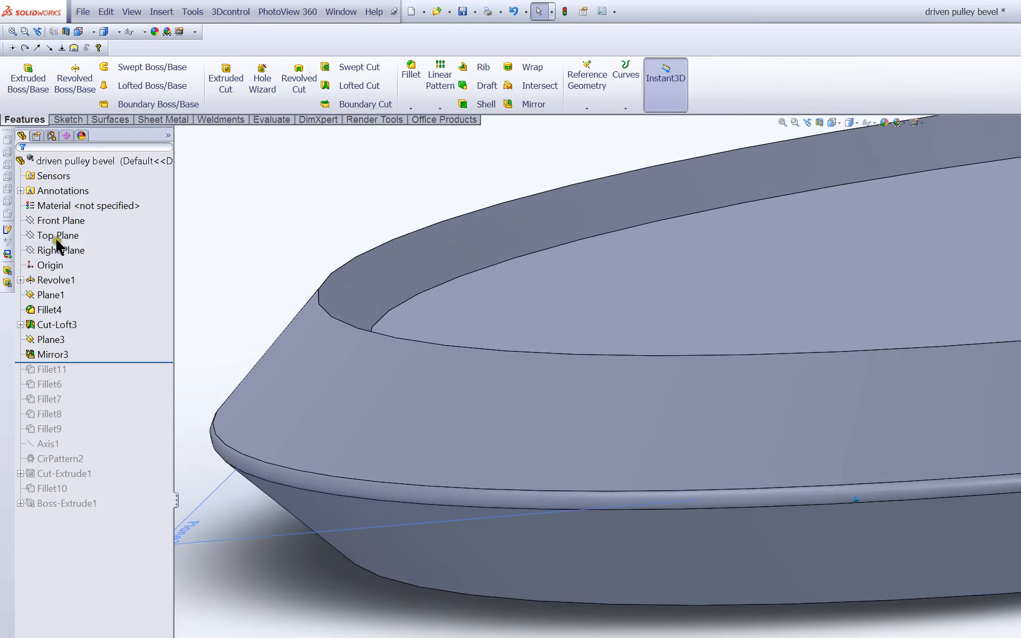
Roll the feature history forward past the suppressed fillets, Fillet11 through Fillet9, to include Axis1.
drag(85, 362, 85, 373)
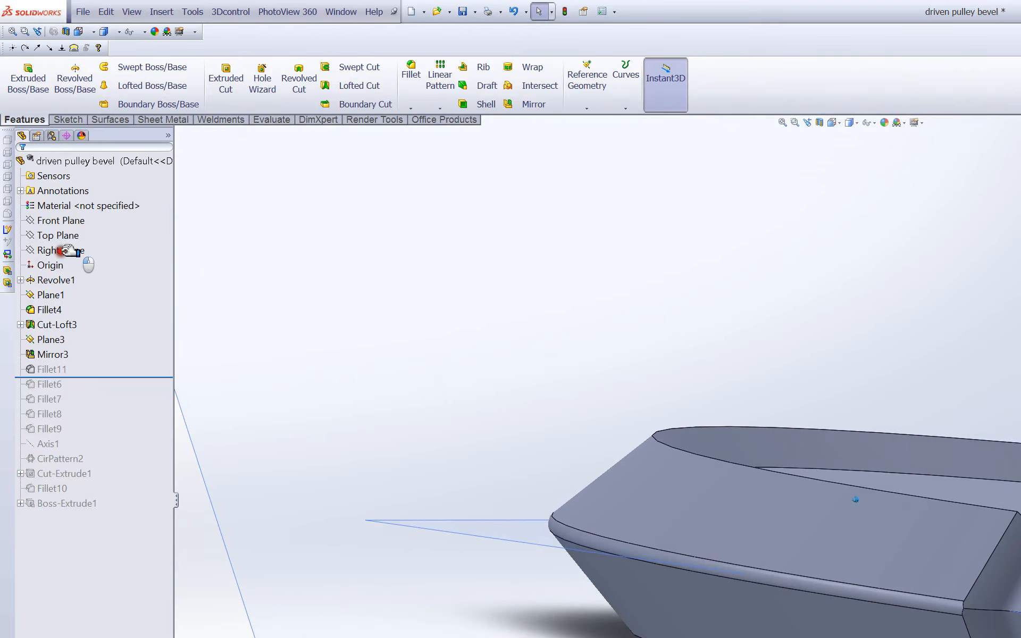
drag(85, 376, 86, 392)
click(60, 265)
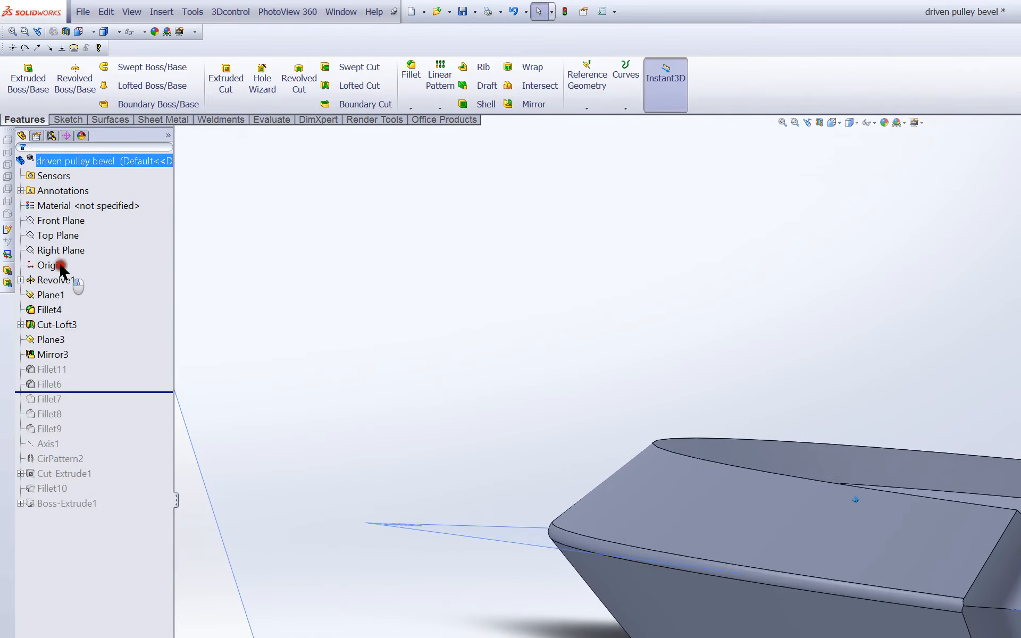
click(60, 281)
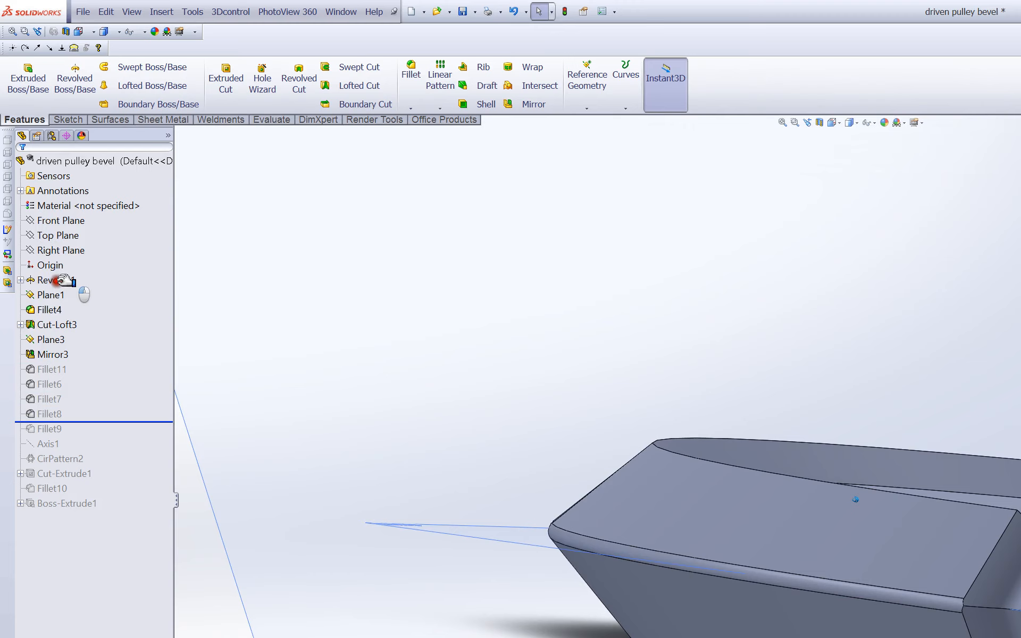
click(58, 295)
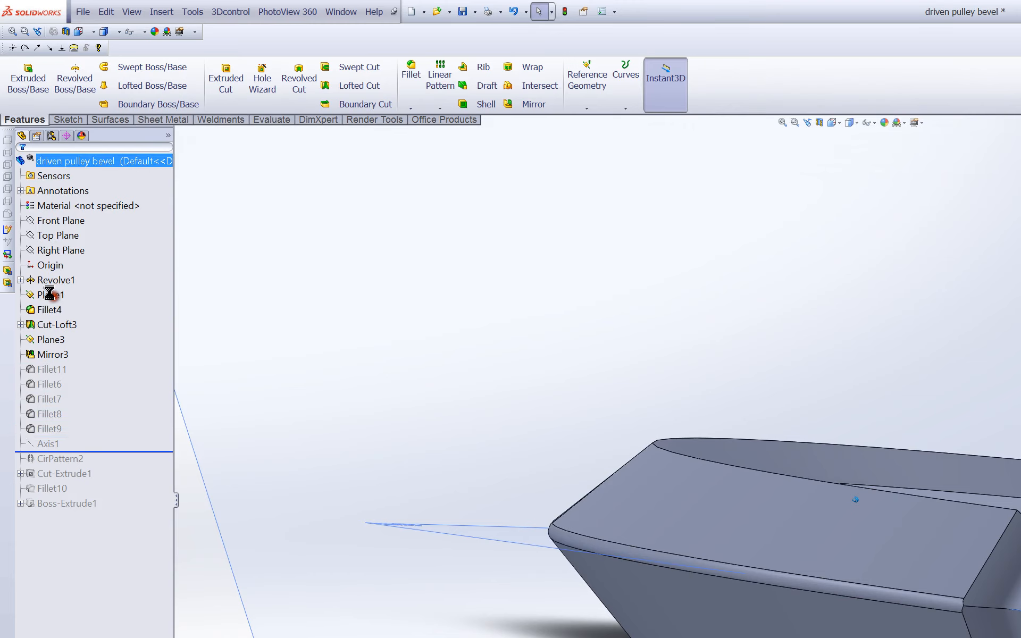
middle_drag(260, 360, 521, 287)
Open the Axis1 definition, review its Two Planes selection of Right Plane and Front Plane, and accept it.
right_click(38, 444)
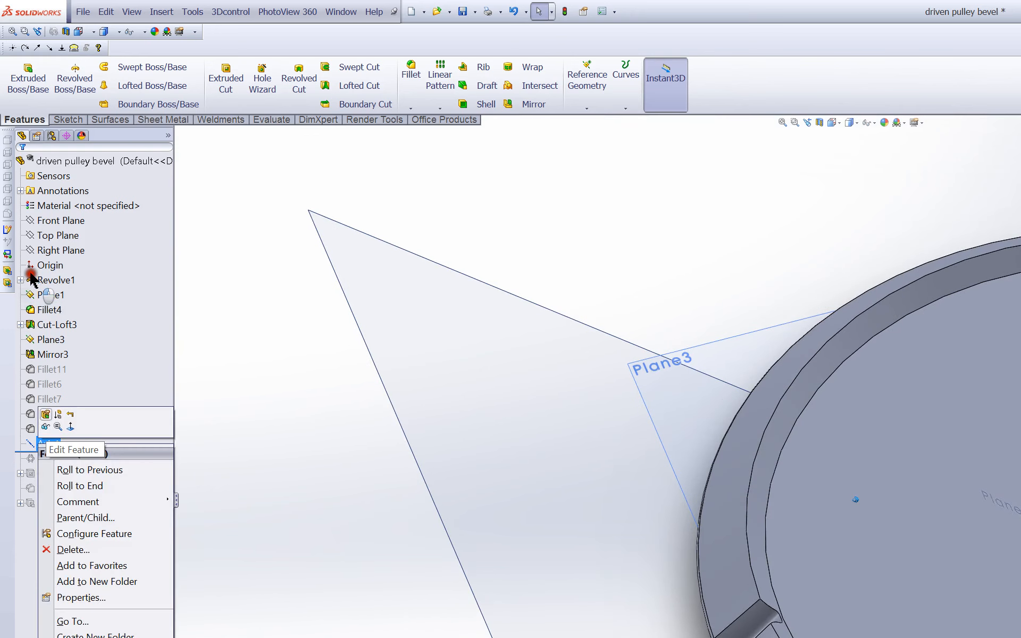
click(43, 414)
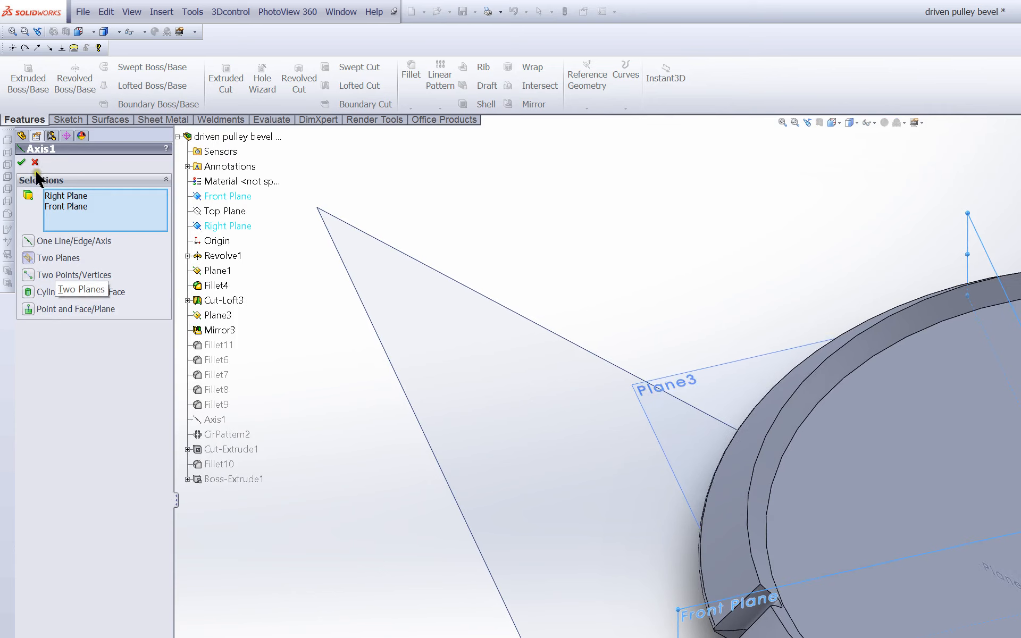
middle_drag(659, 348, 702, 281)
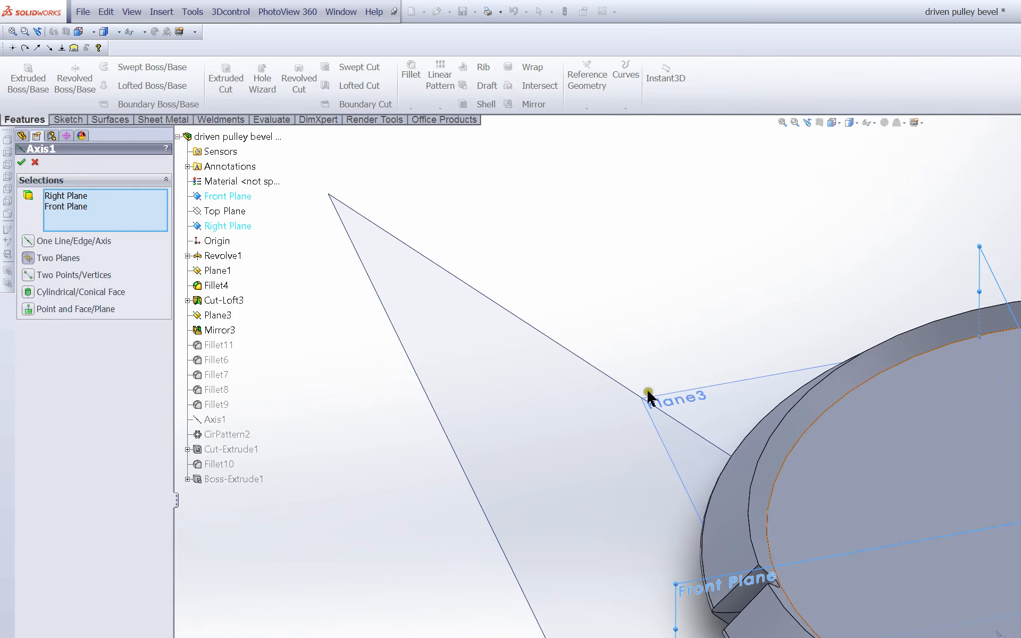
middle_drag(602, 405, 685, 363)
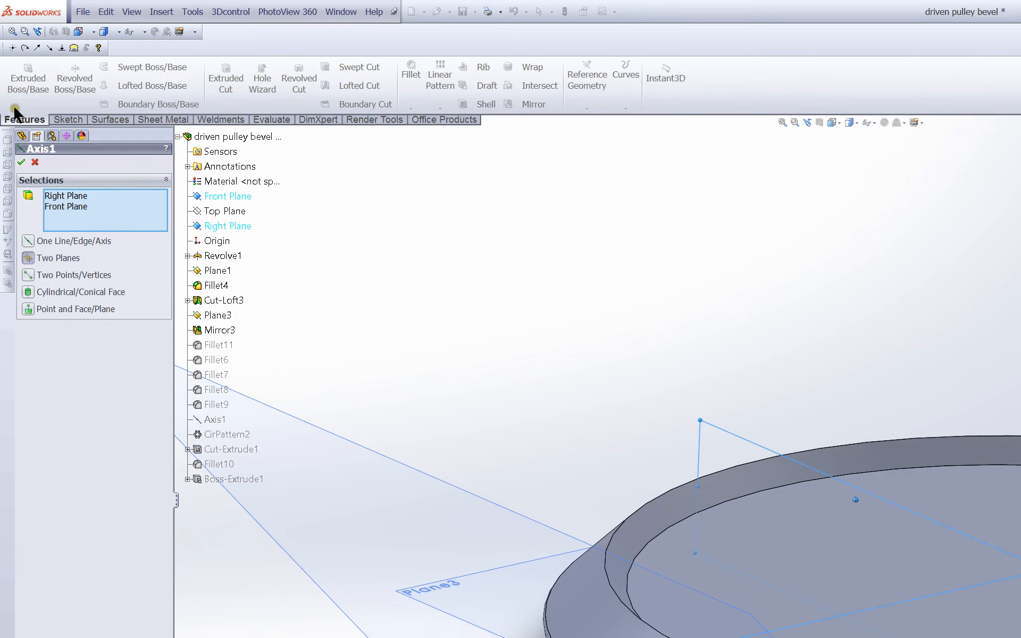
click(21, 162)
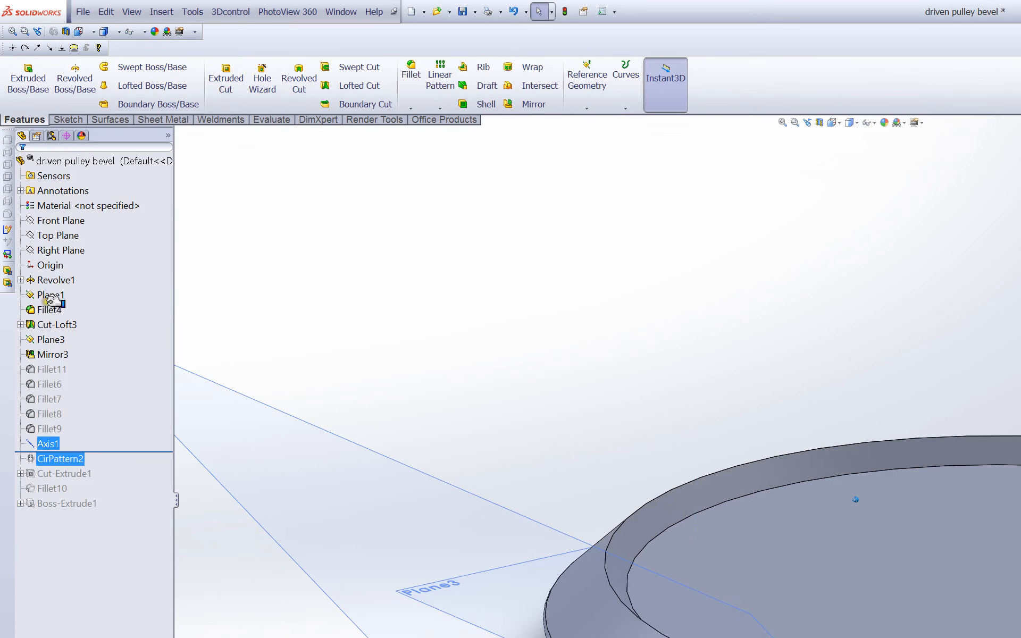
Roll the feature history forward to include CirPattern2, then review the pattern's definition and the patterned teeth.
drag(51, 301, 53, 308)
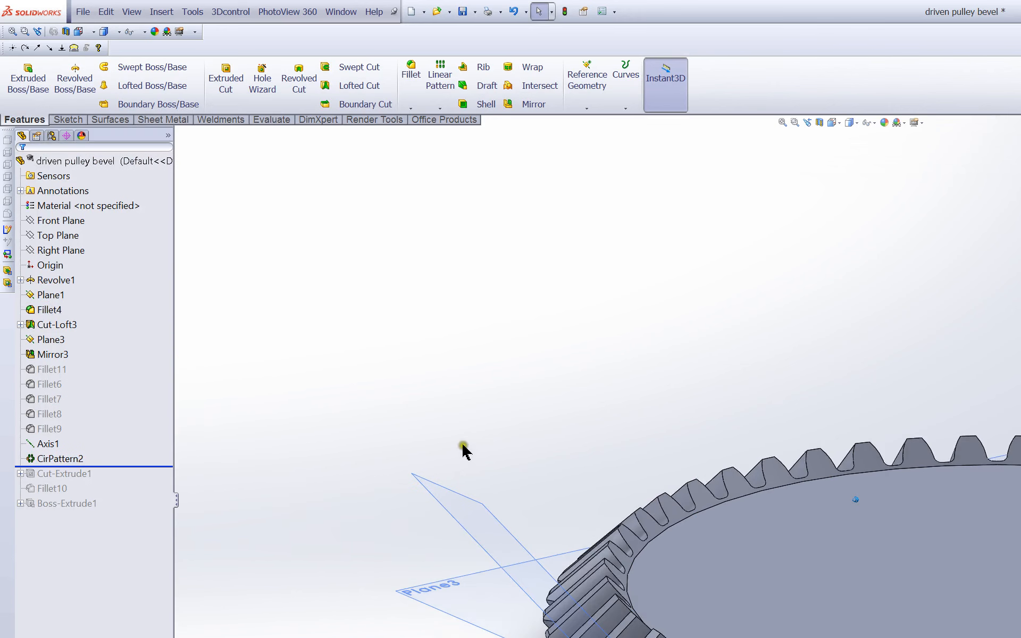
scroll(518, 440, down, 5)
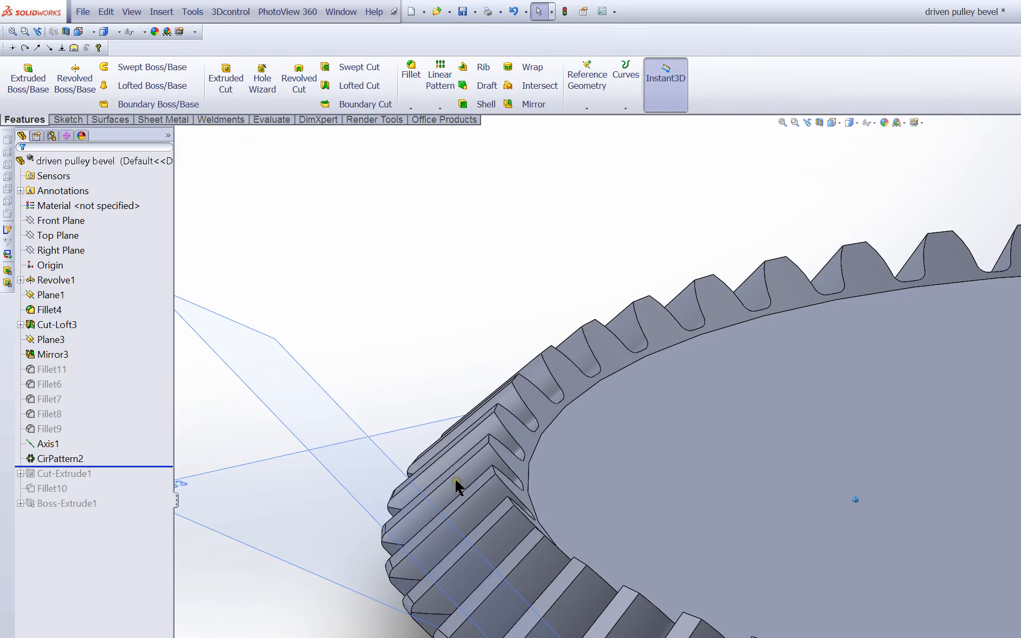
right_click(68, 457)
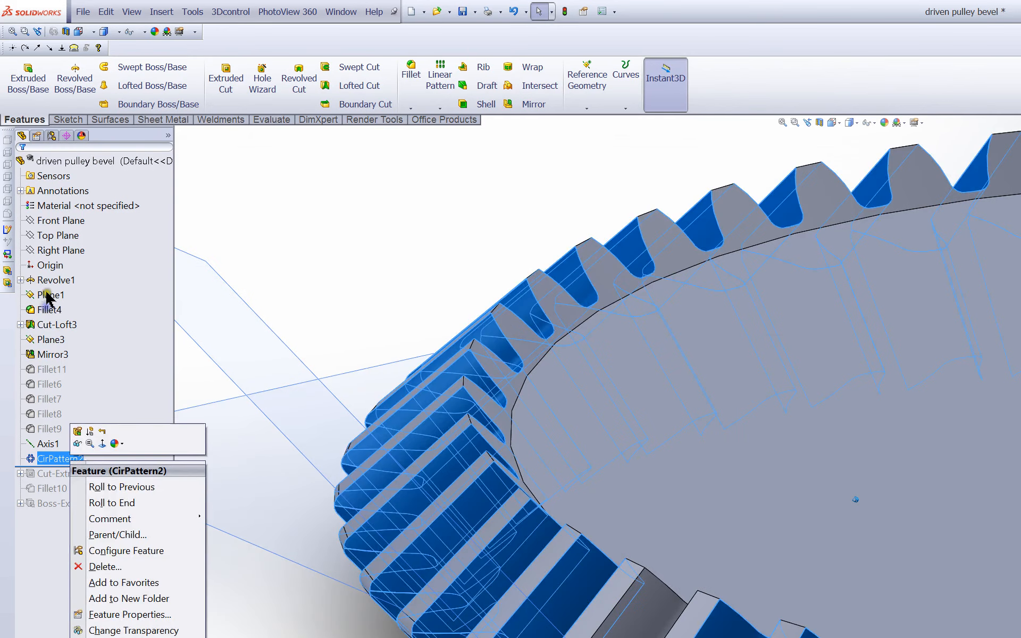
click(75, 432)
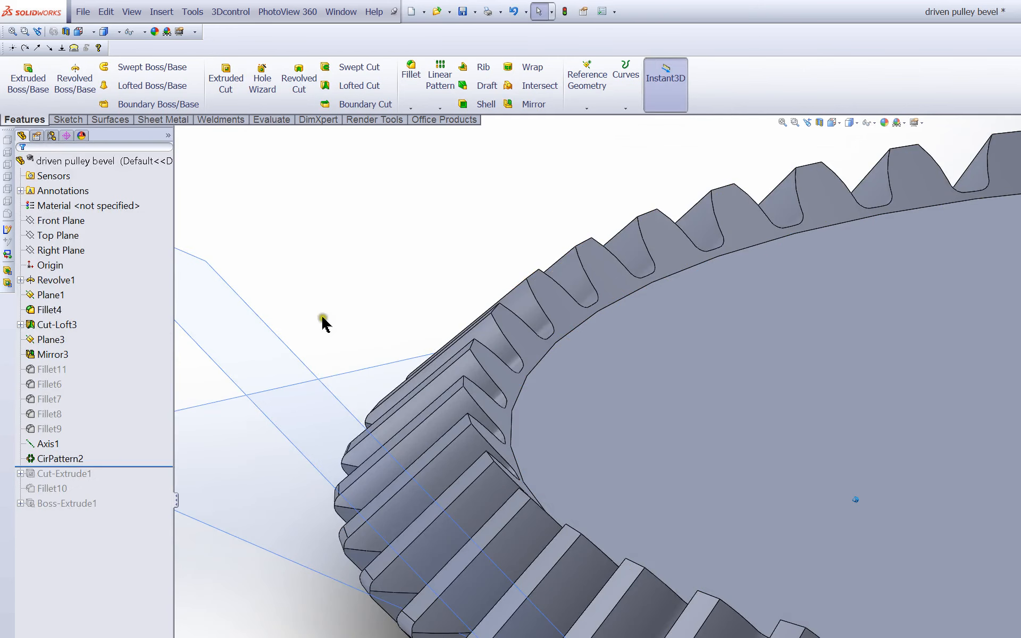
middle_drag(323, 315, 453, 240)
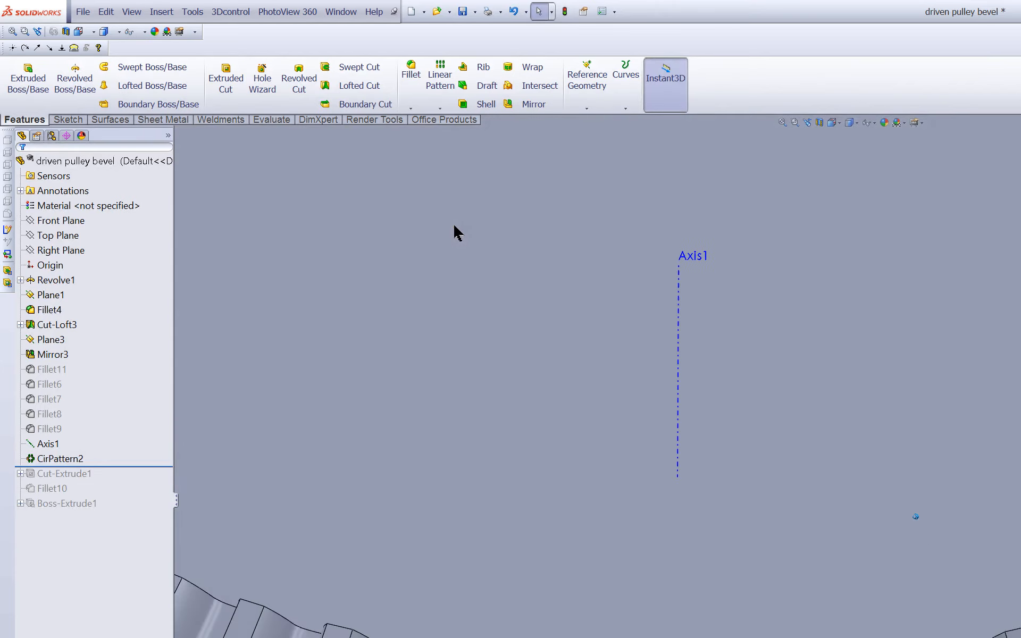
Roll the feature history forward to its end, past Cut-Extrude1 and Boss-Extrude1, and inspect the completed gear.
mouse_move(63, 310)
mouse_down()
mouse_move(105, 338)
mouse_move(83, 339)
mouse_up()
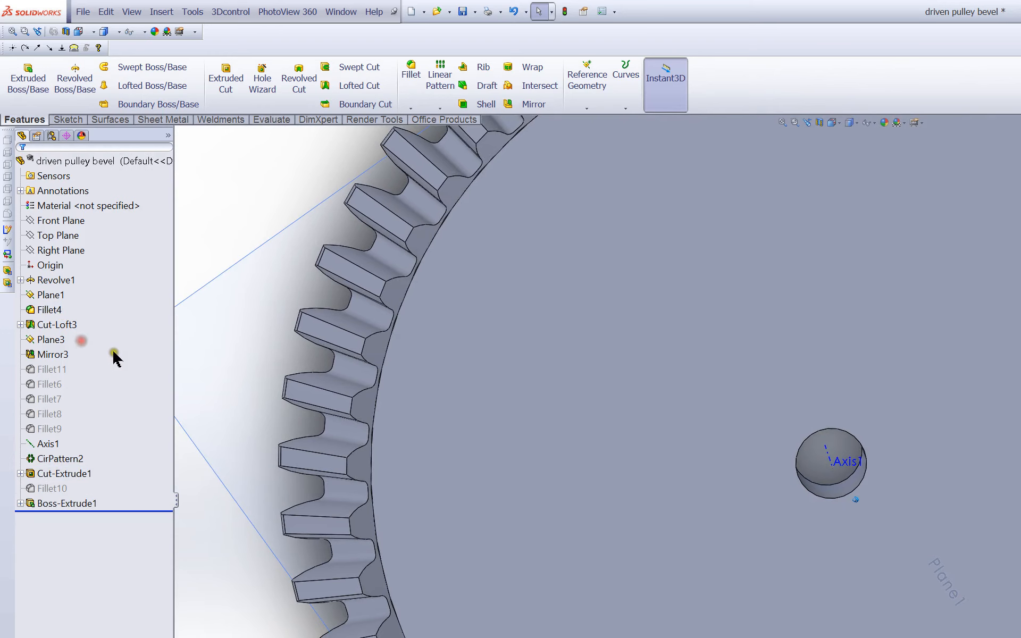
click(149, 375)
middle_drag(395, 299, 553, 259)
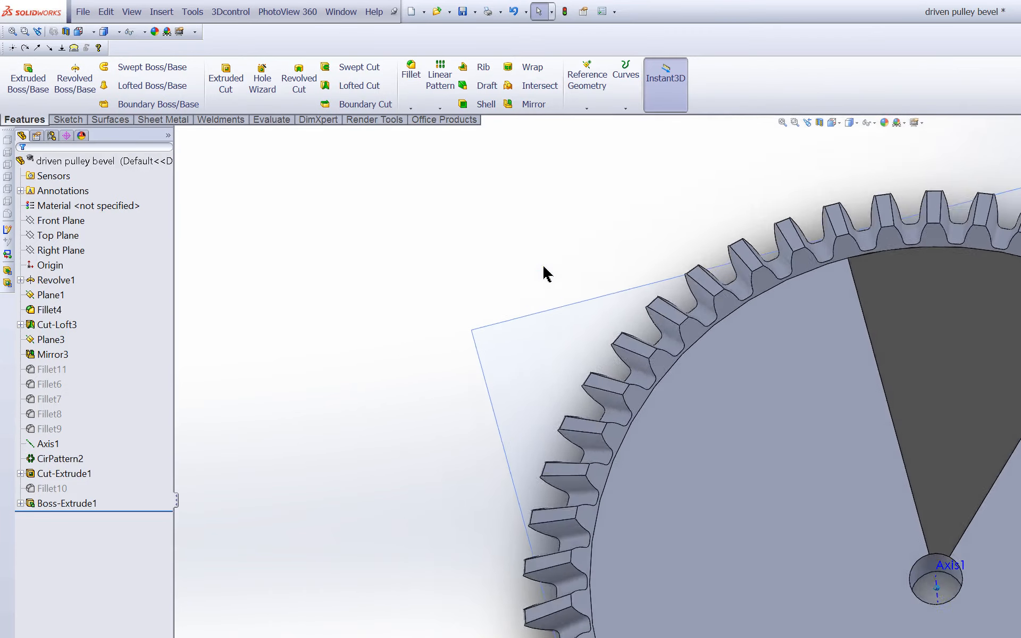
mouse_move(543, 267)
middle_down()
mouse_move(480, 277)
mouse_move(414, 230)
mouse_move(384, 255)
middle_up()
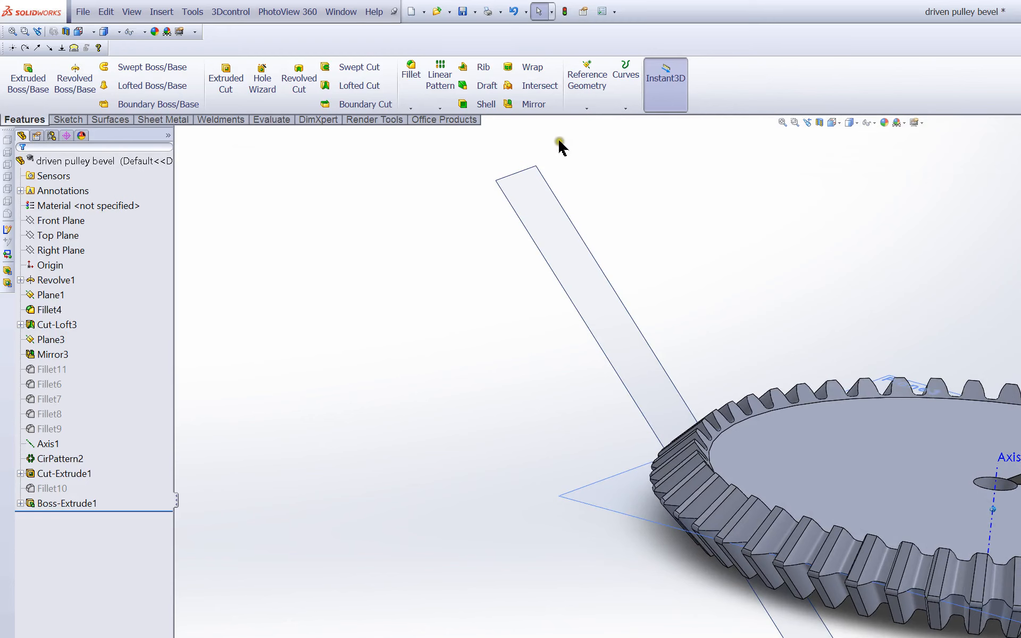
click(546, 151)
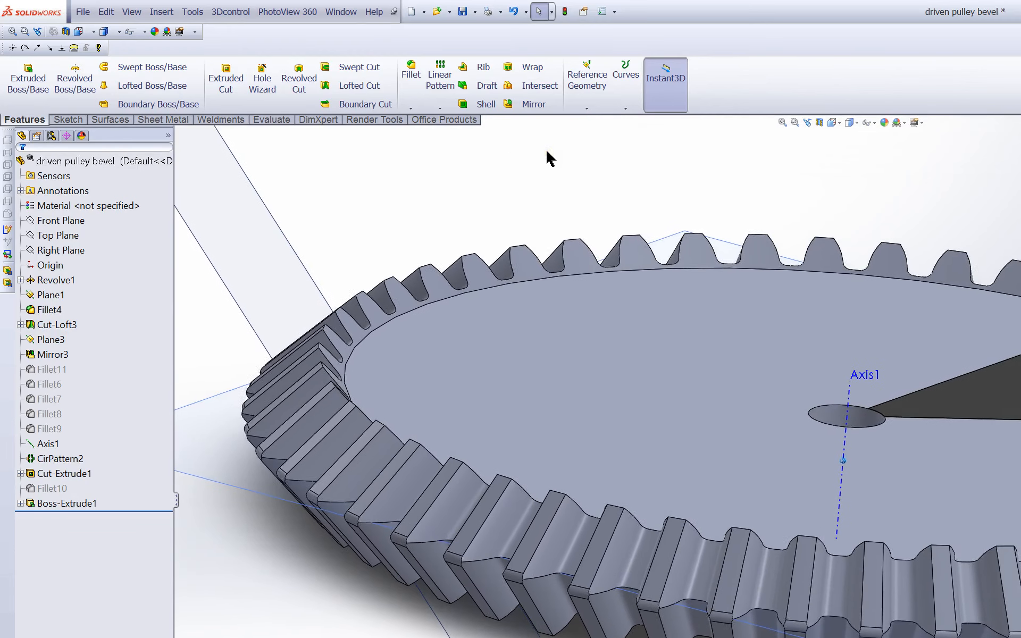
click(306, 632)
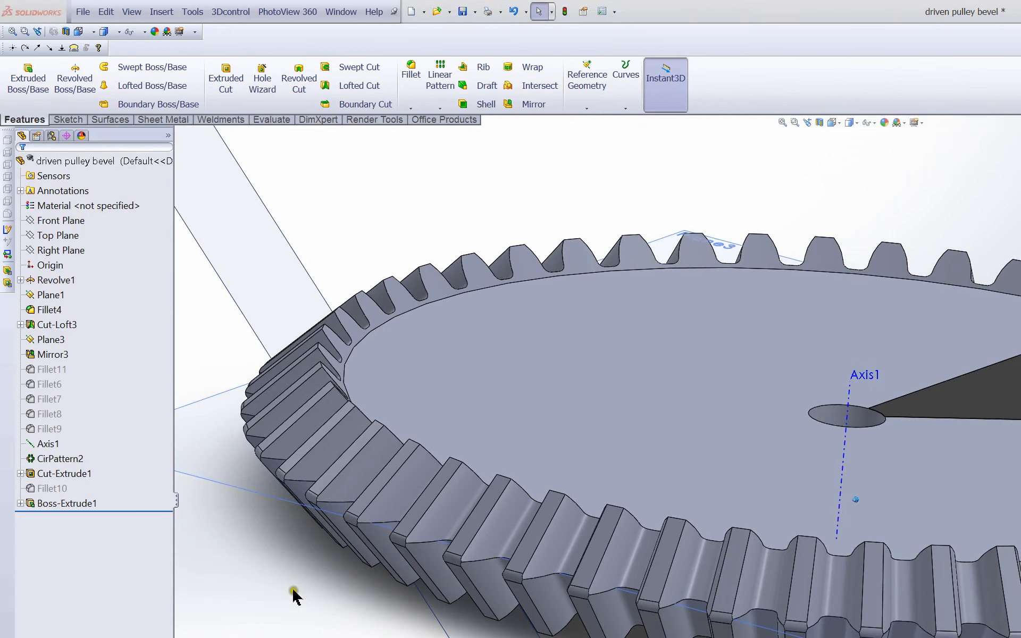
Switch to the 3rd gear forward assembly and view the meshing bevel gears up close.
key(ctrl+Tab)
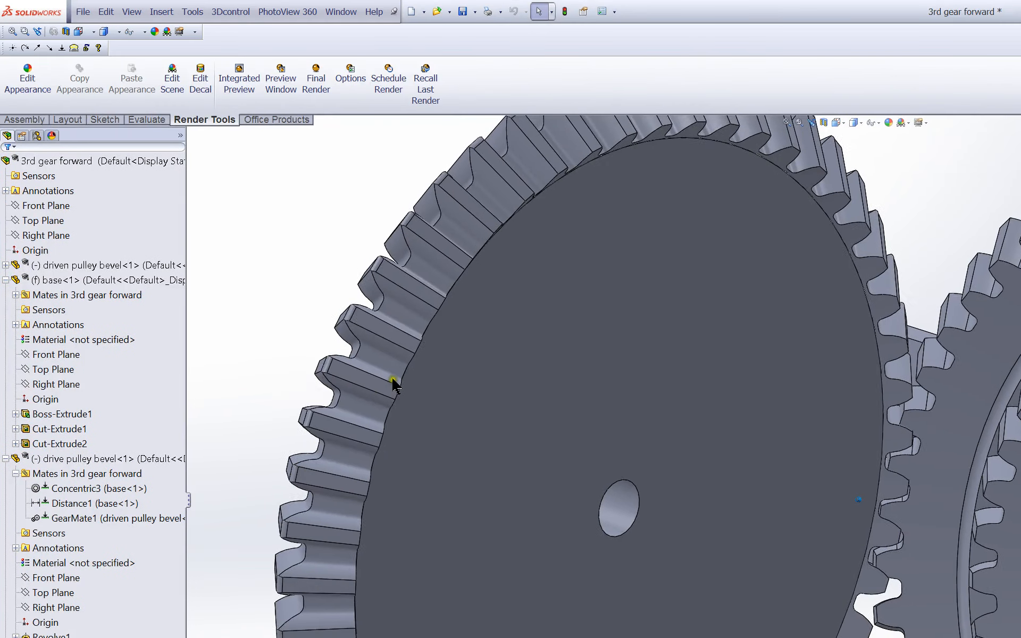
drag(558, 244, 540, 418)
click(437, 513)
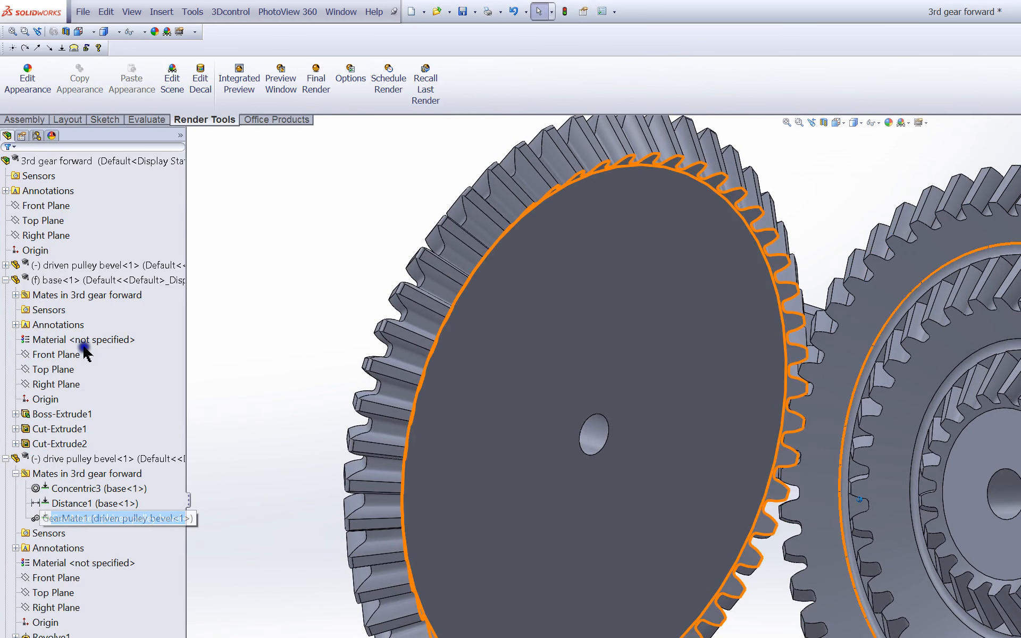
Open GearMate1 under the drive pulley bevel's mates, set its gear ratio to 50 : 50 mm, and accept the mate.
right_click(85, 346)
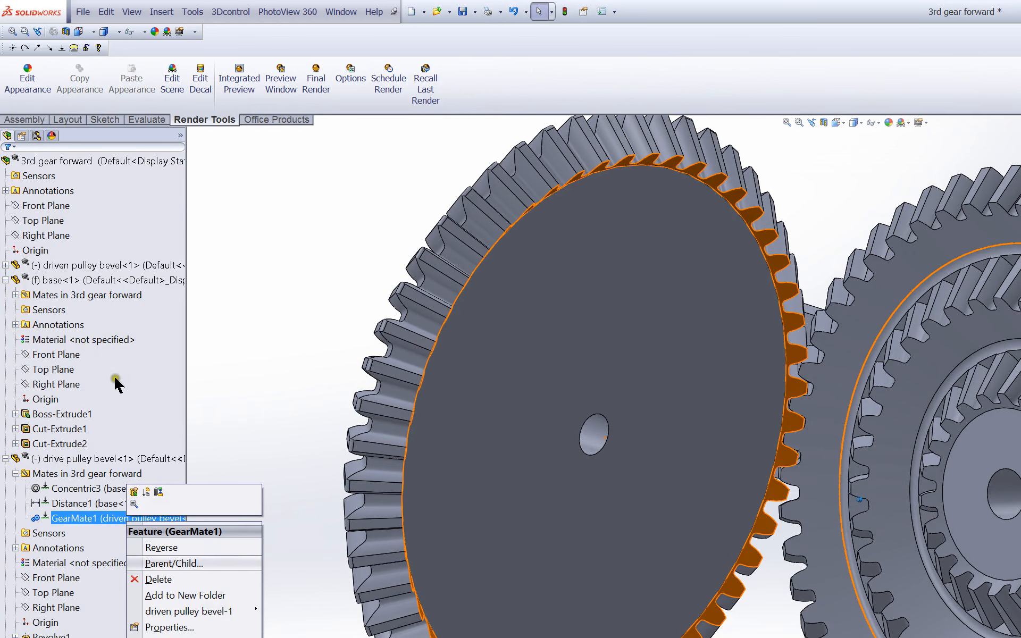
click(90, 324)
right_click(87, 343)
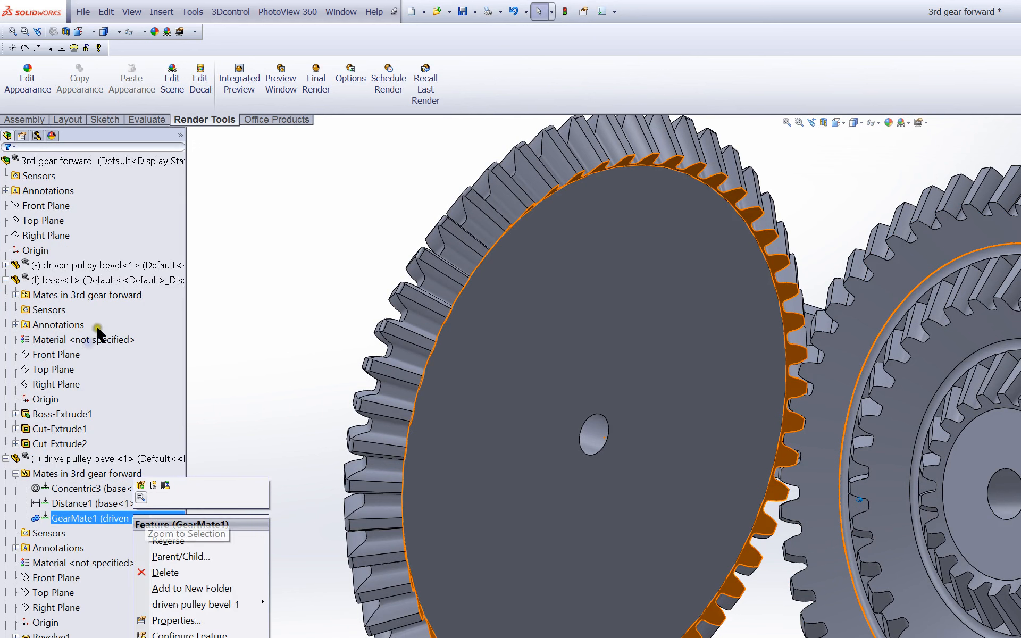
click(91, 324)
drag(73, 438, 33, 437)
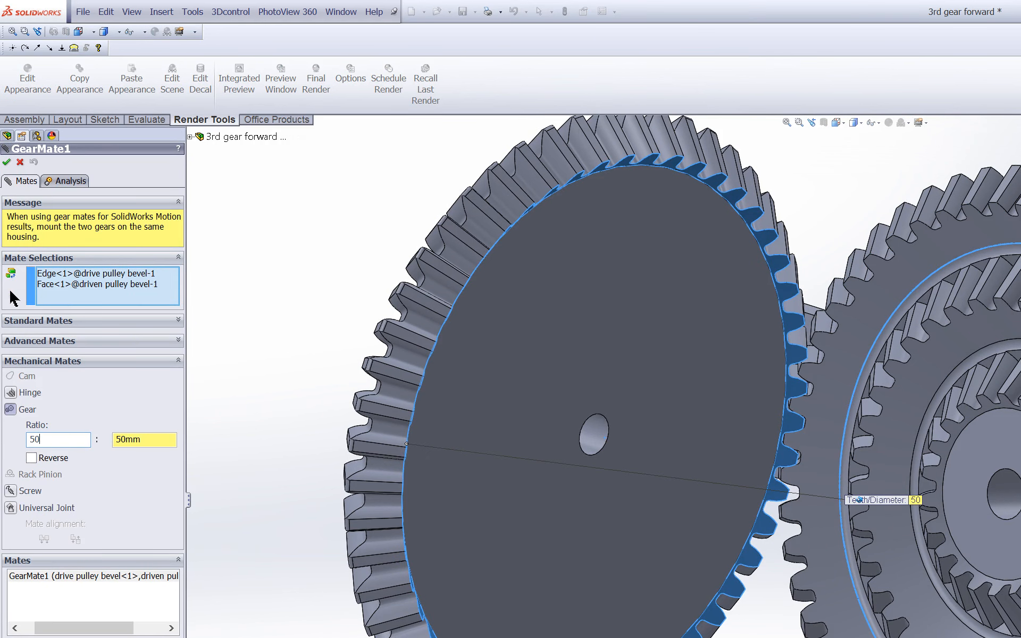
click(10, 292)
click(6, 162)
click(6, 162)
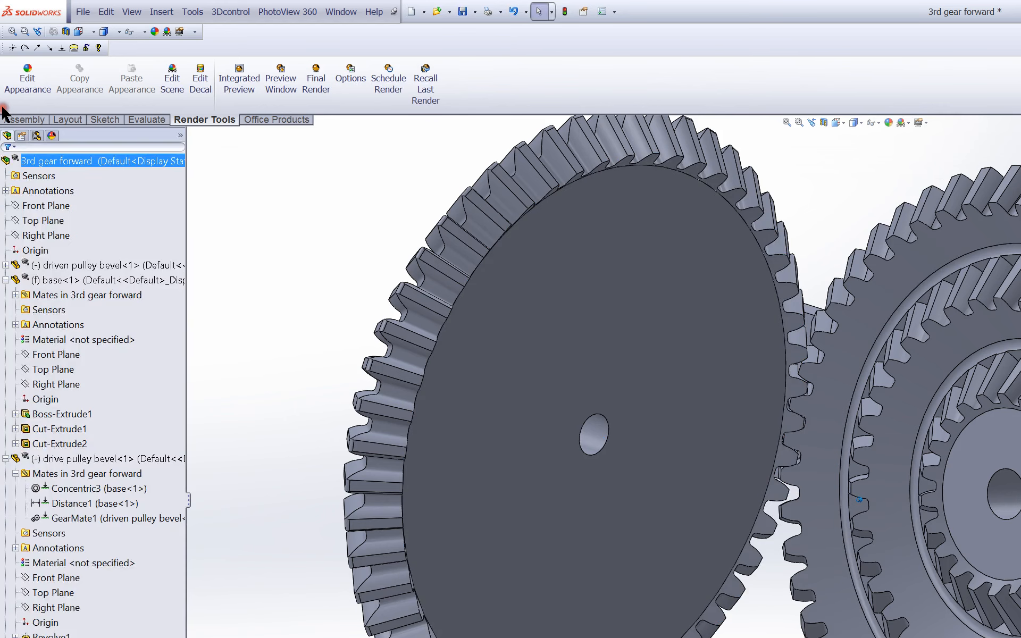
Rotate the driven pulley bevel to test the gear mate, then open the drive pulley bevel part from the assembly.
drag(576, 250, 514, 480)
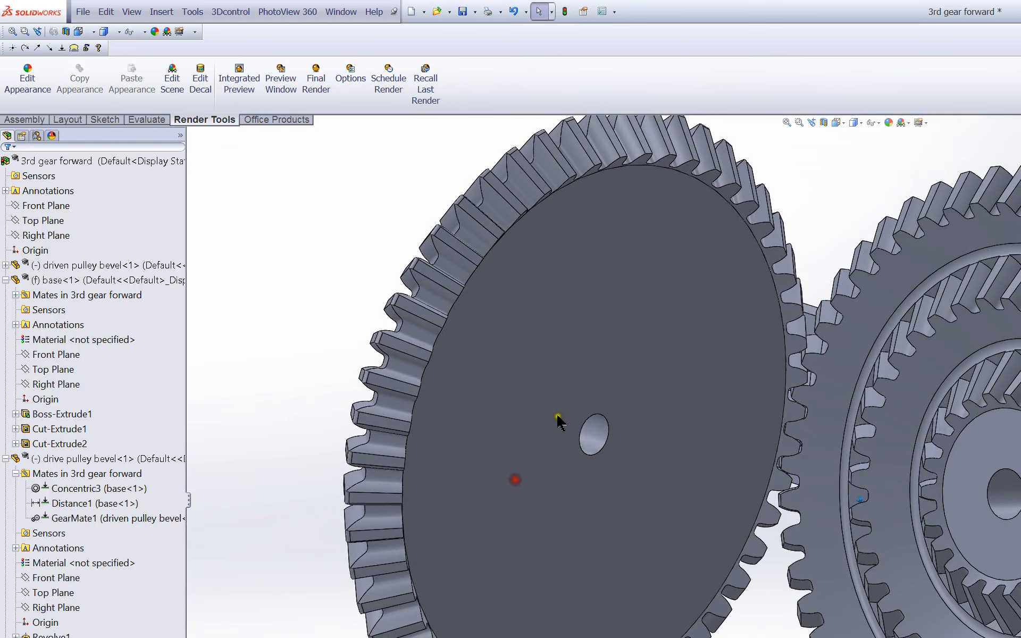
right_click(824, 504)
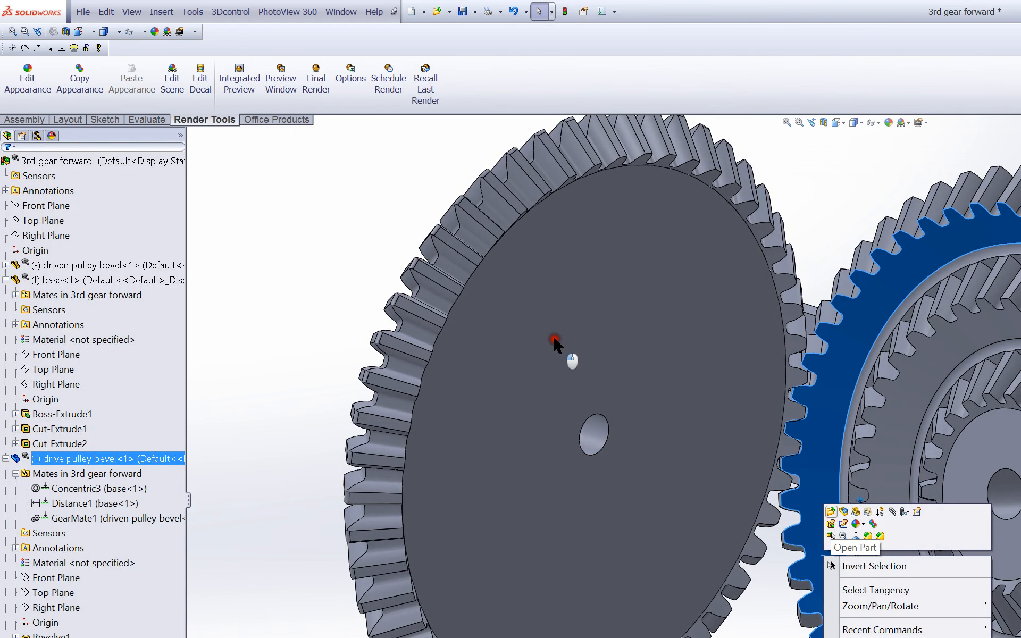
click(831, 512)
scroll(489, 327, up, 2)
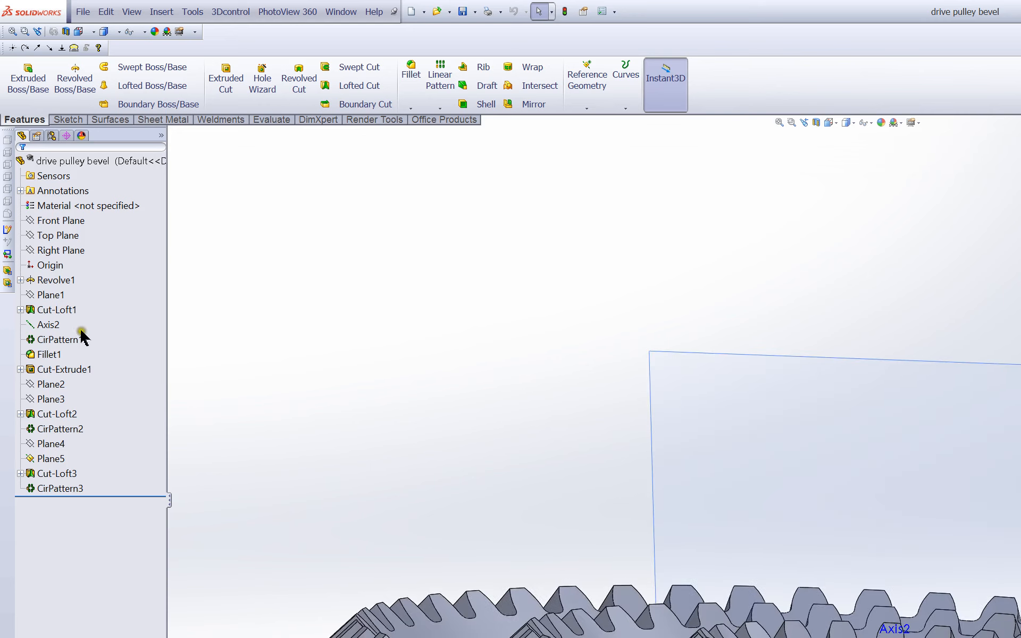
Roll the drive pulley bevel's feature history back to just after Revolve1 and examine the revolve's profile sketch, then exit it.
drag(83, 328, 61, 187)
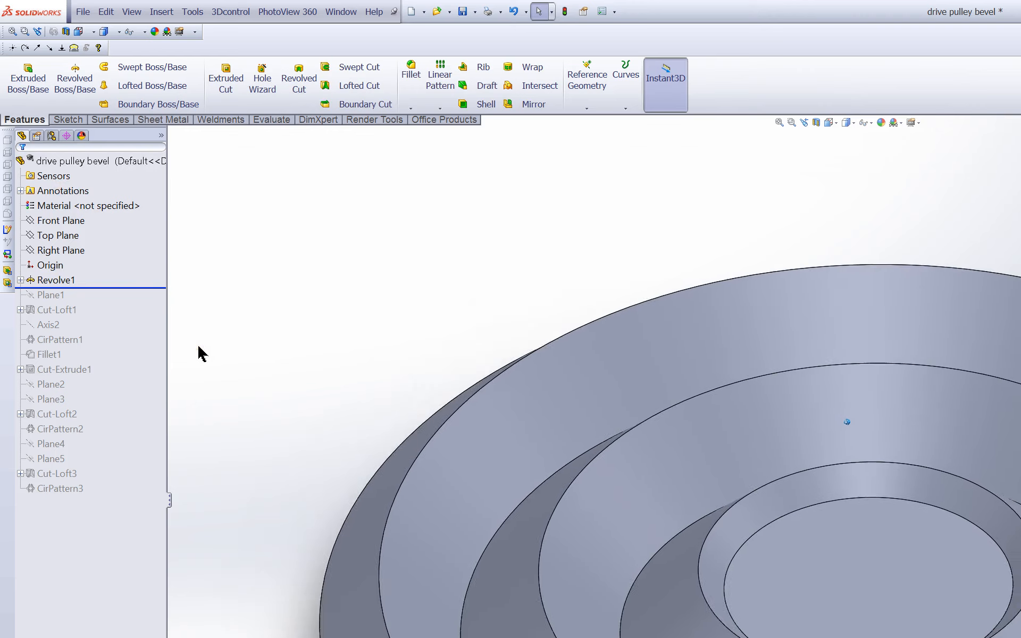
right_click(56, 280)
click(125, 254)
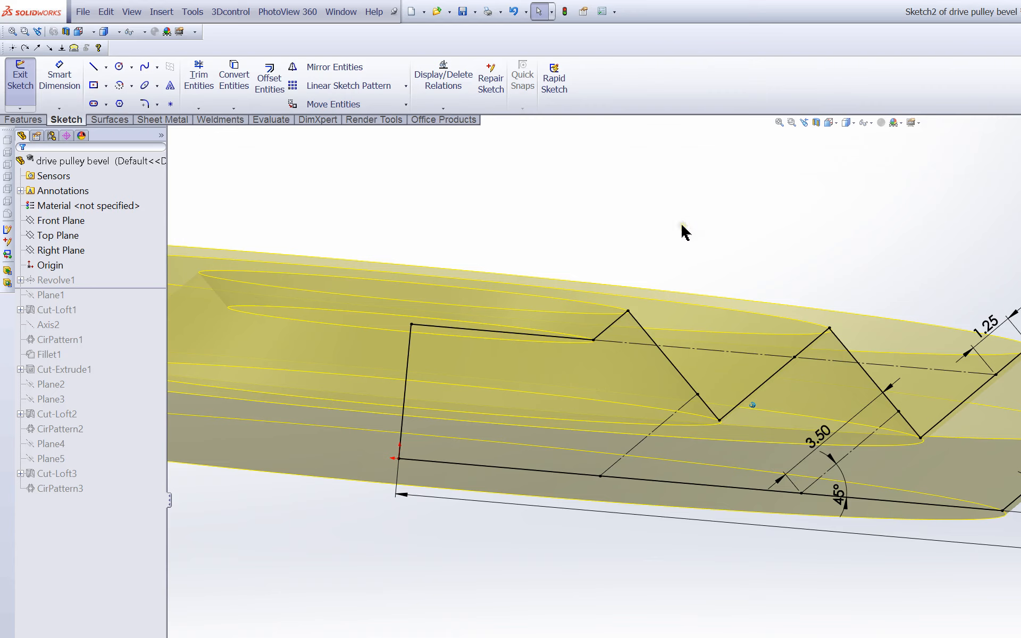
scroll(664, 234, down, 3)
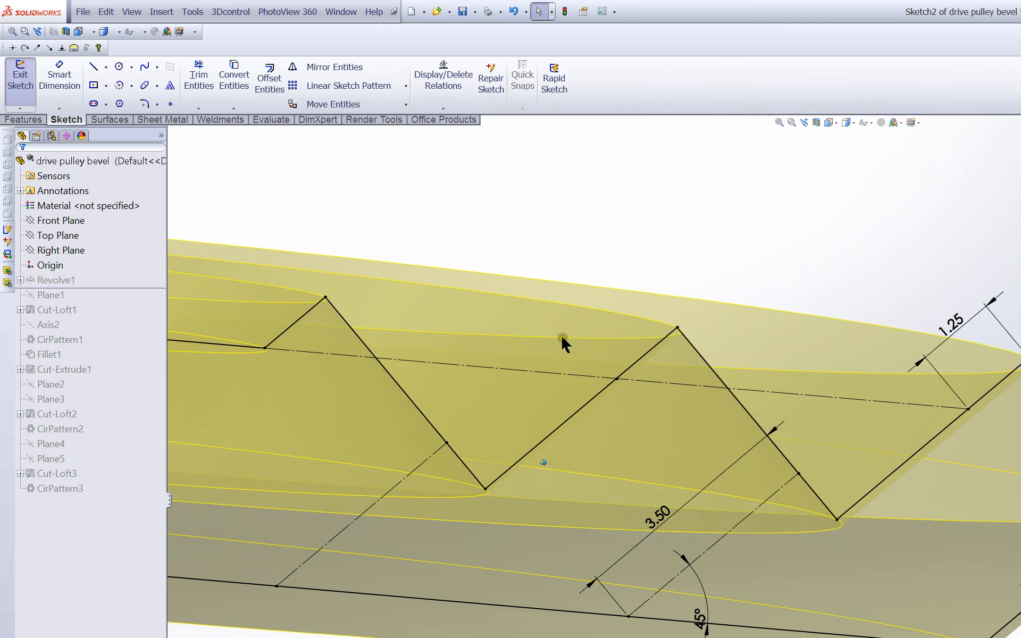
scroll(553, 341, up, 4)
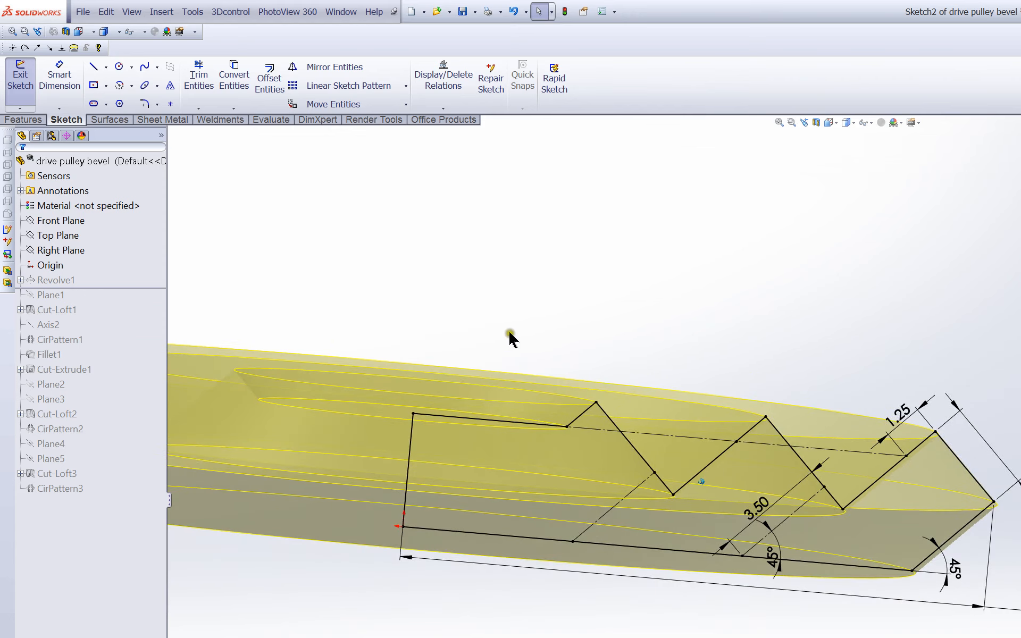
scroll(418, 306, up, 2)
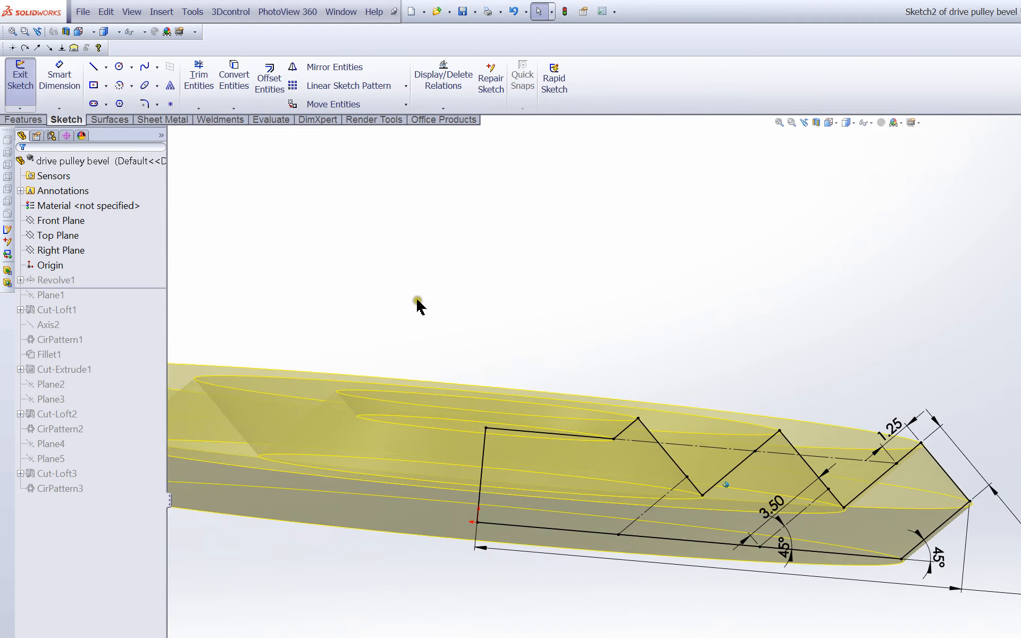
scroll(404, 297, down, 4)
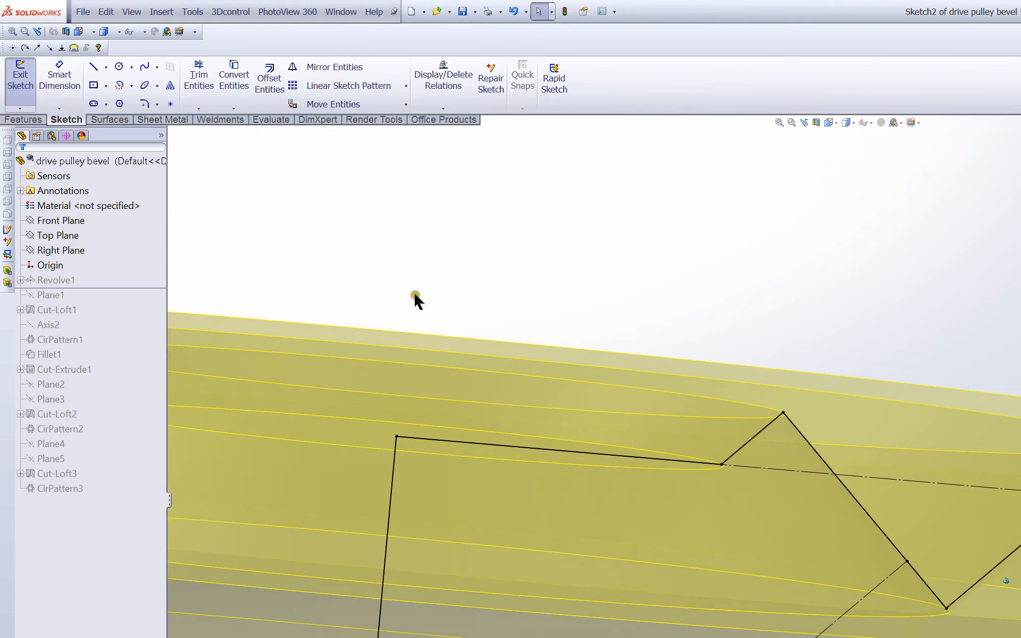
scroll(449, 314, up, 3)
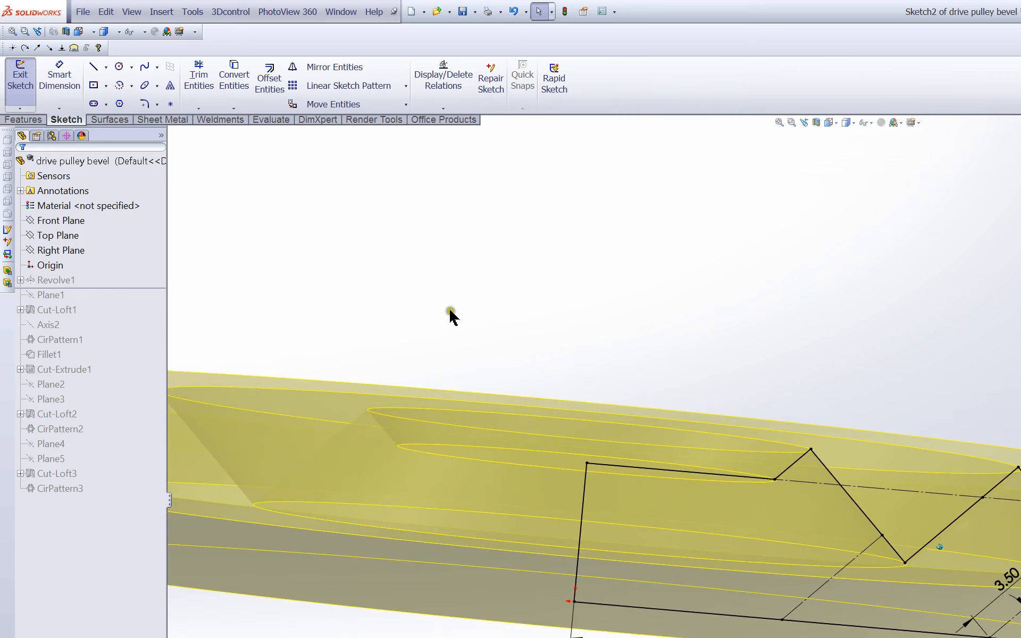
click(20, 77)
middle_drag(259, 228, 226, 300)
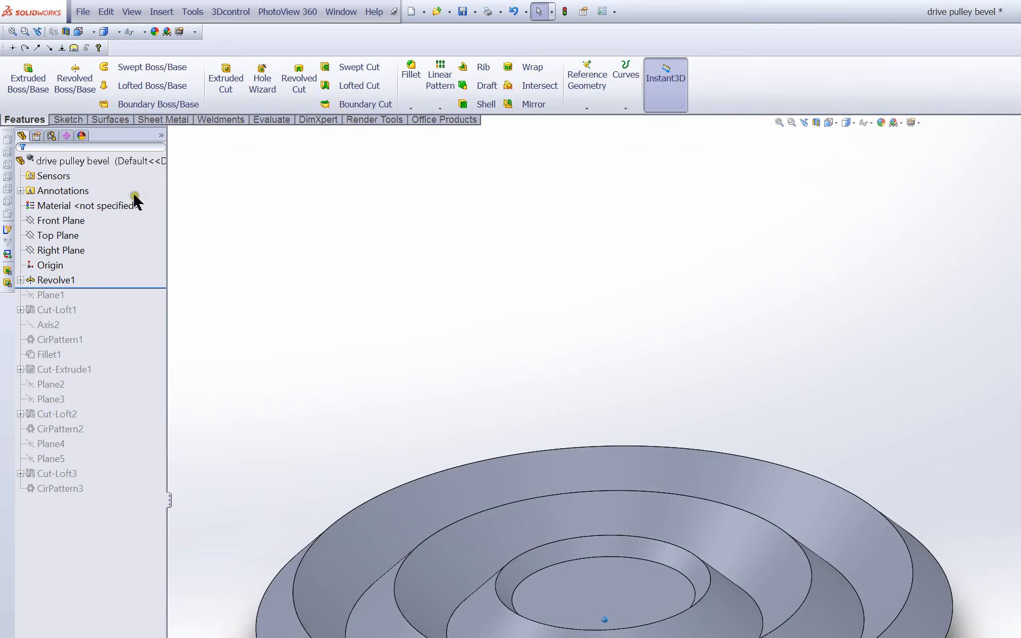
Roll the feature history forward past Plane1 and on to include Cut-Loft1.
drag(57, 192, 56, 198)
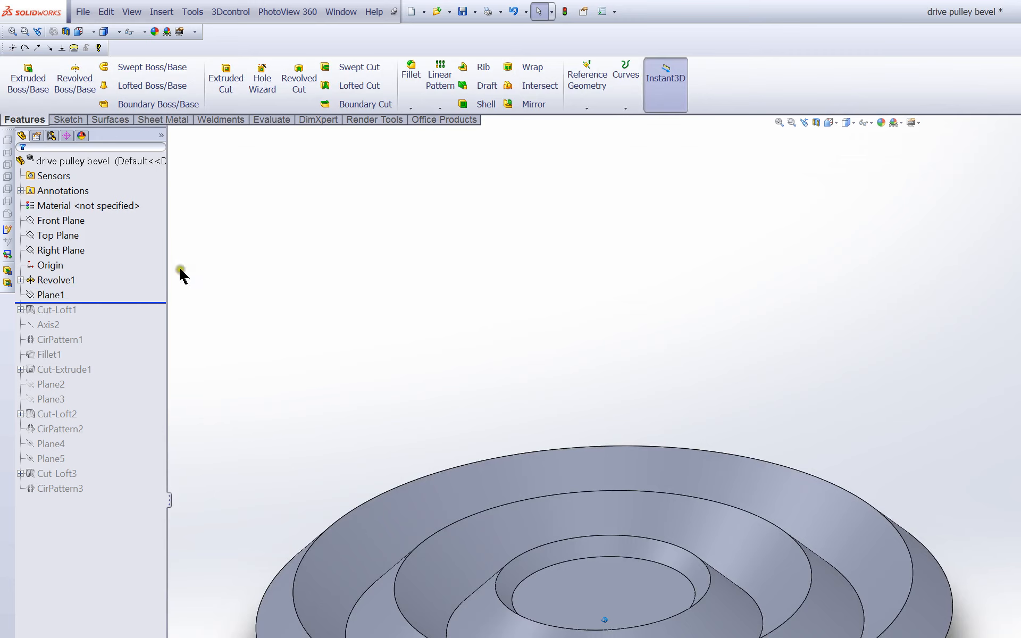
click(576, 80)
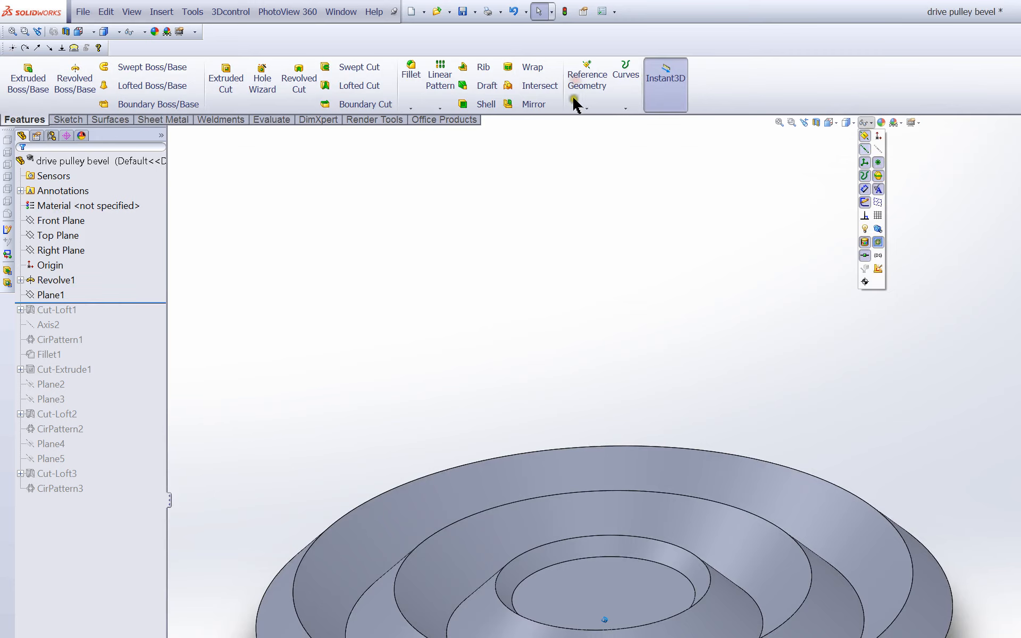
click(452, 193)
scroll(382, 238, up, 4)
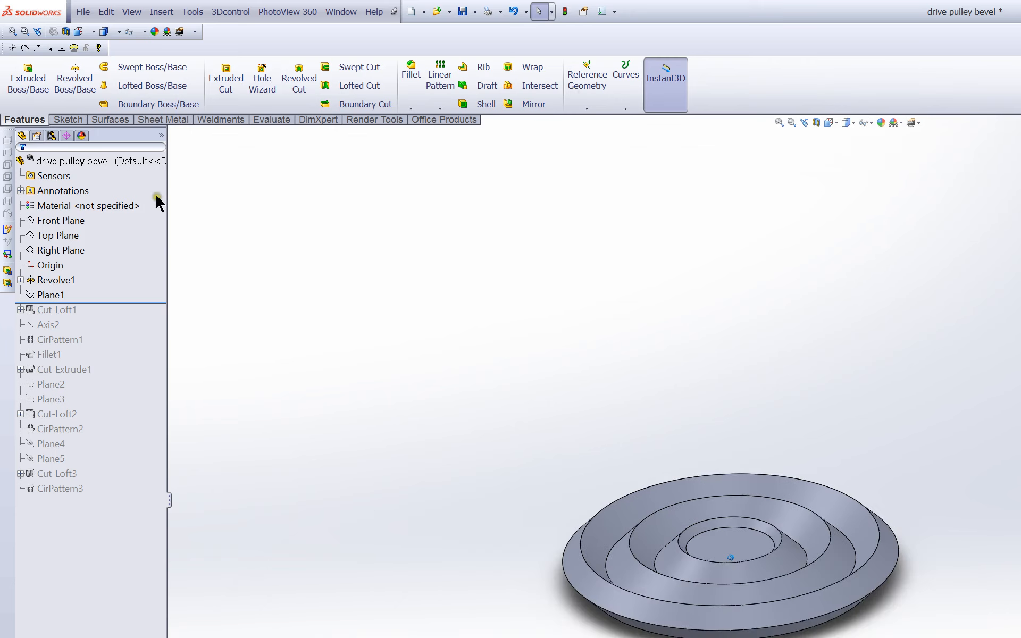
drag(58, 201, 51, 209)
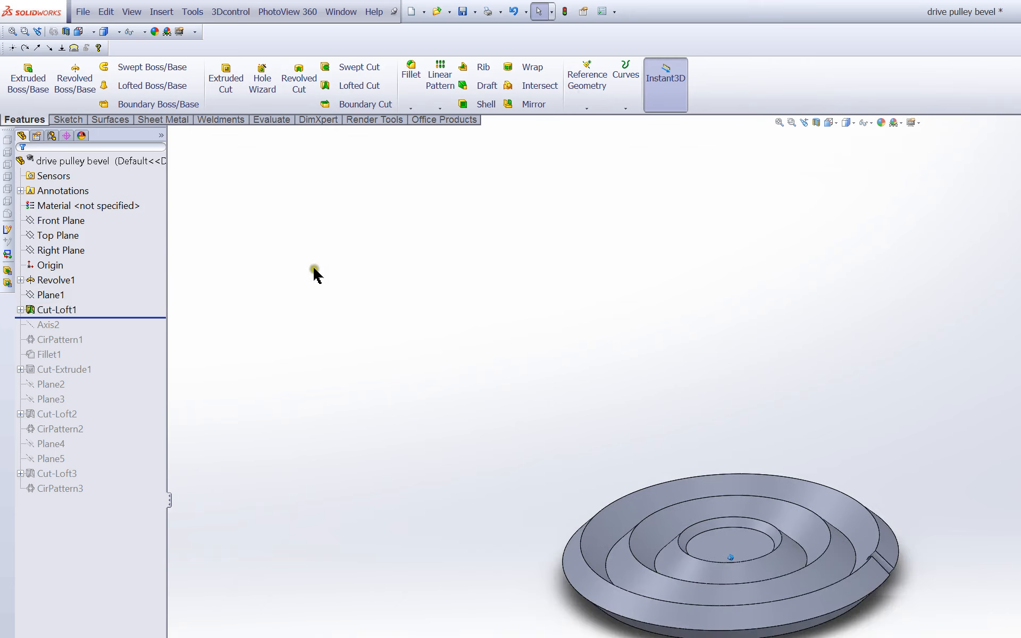
Show Plane1 in the model and inspect its placement relative to the first lofted tooth cut.
middle_drag(478, 451, 366, 382)
click(56, 295)
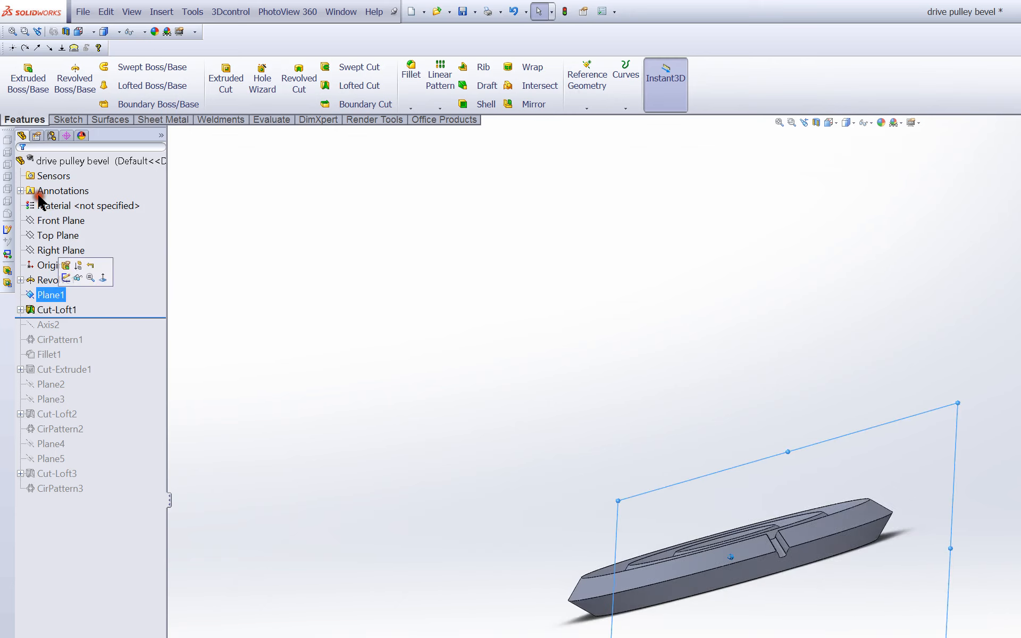
right_click(56, 295)
click(79, 277)
click(258, 290)
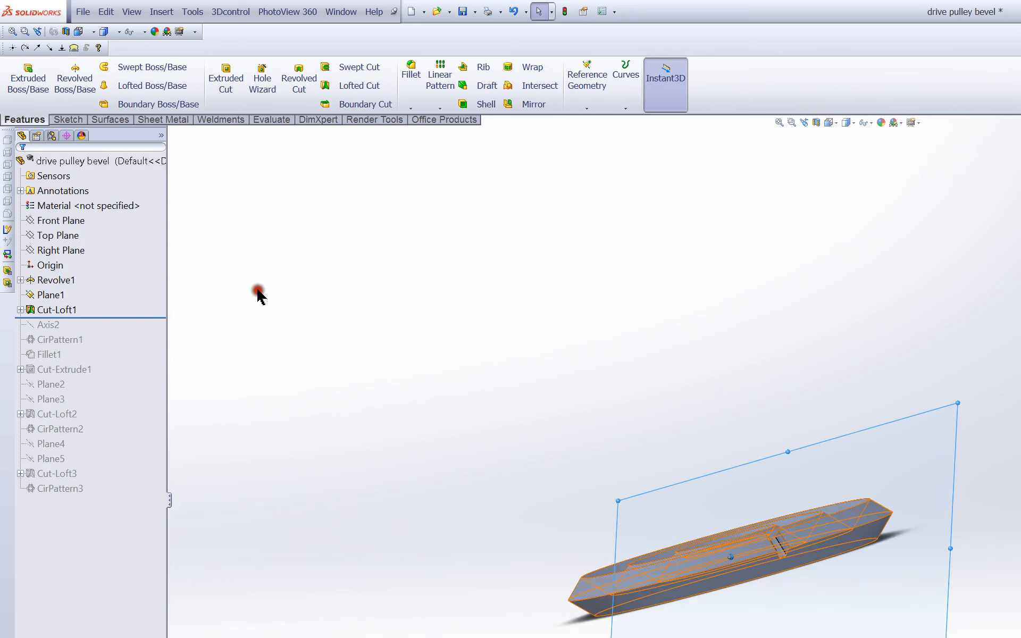
middle_drag(274, 296, 338, 355)
scroll(338, 355, up, 3)
scroll(545, 363, down, 6)
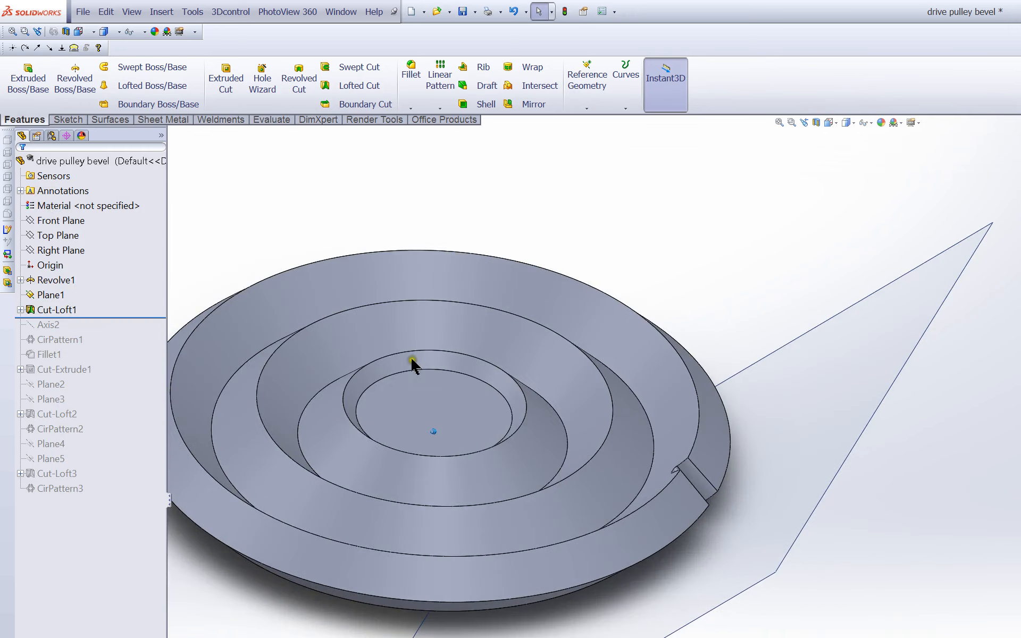
Expand Cut-Loft1 and open its Sketch4 for editing to view the slanted construction lines.
click(20, 310)
click(56, 324)
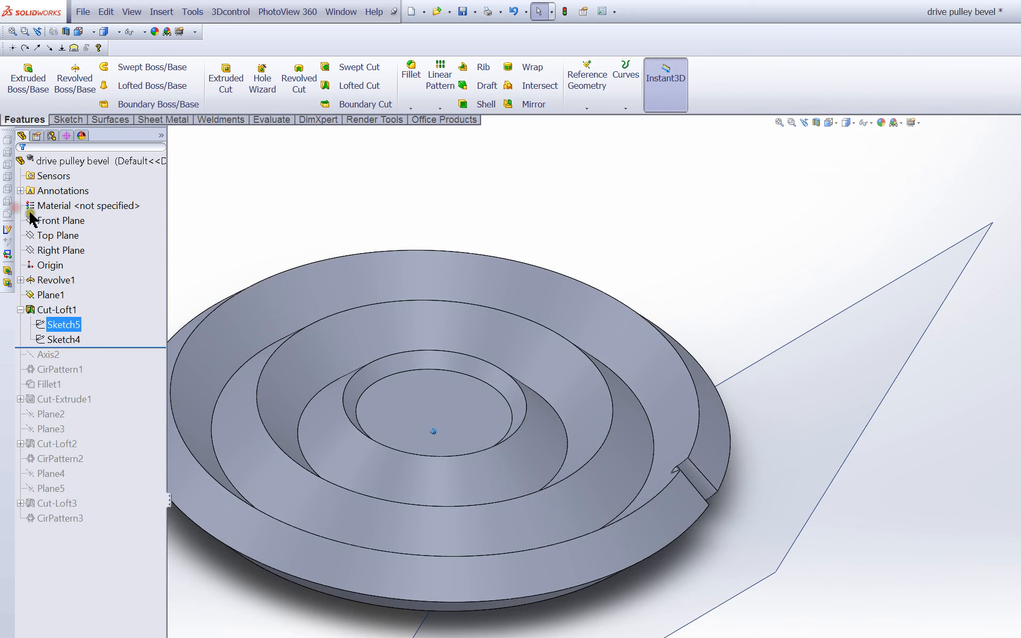
click(55, 338)
click(56, 325)
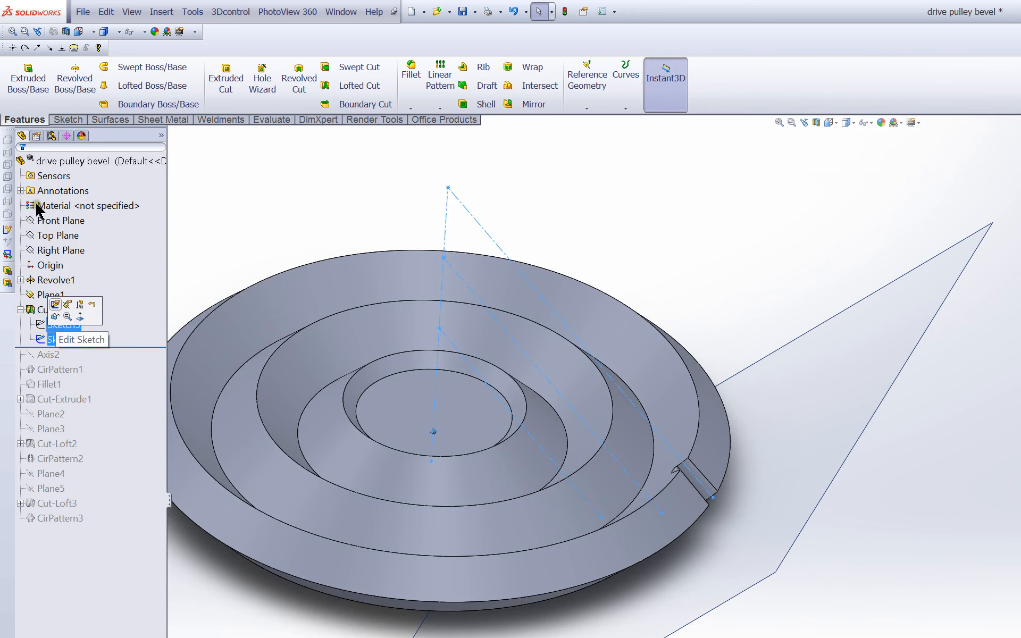
click(56, 304)
mouse_move(564, 264)
middle_down()
mouse_move(551, 244)
mouse_move(456, 230)
mouse_move(427, 248)
middle_up()
Try to trim away the two inner slanted construction lines of Sketch4, then exit the sketch without keeping the trim.
click(198, 80)
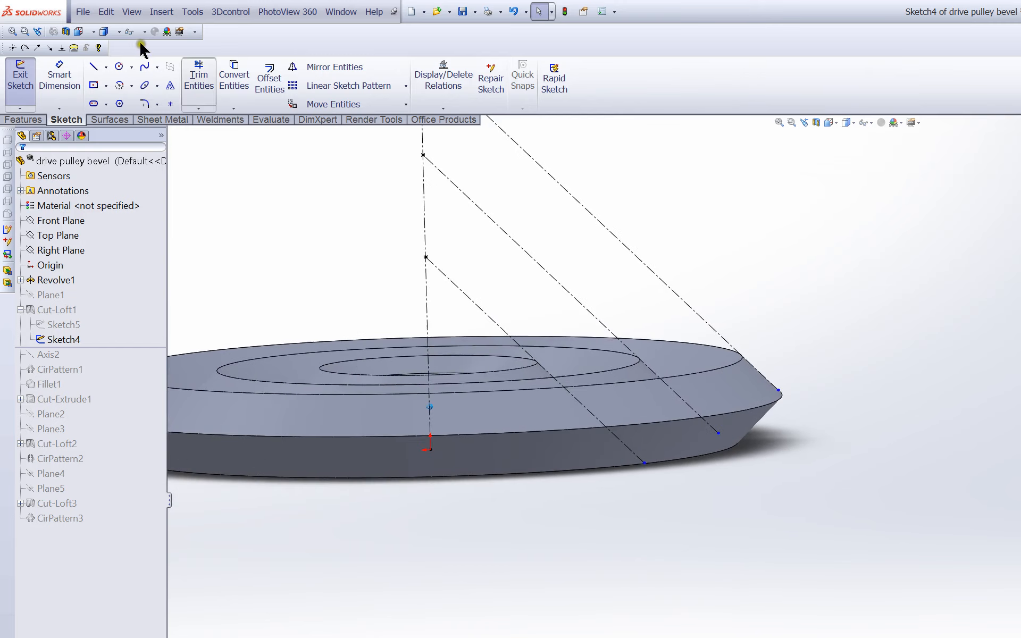
drag(339, 141, 326, 282)
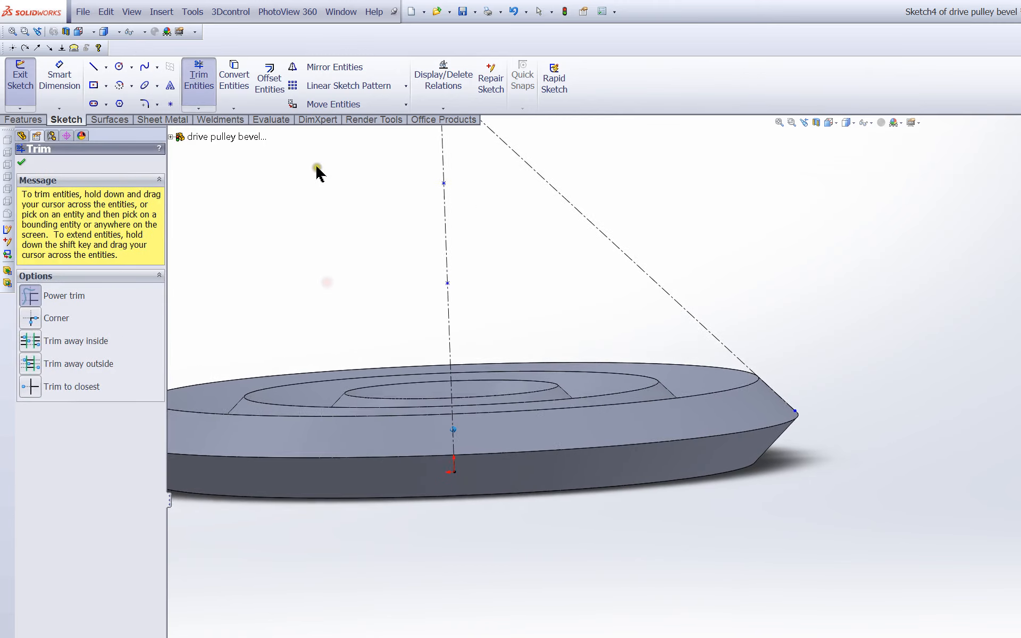
key(Escape)
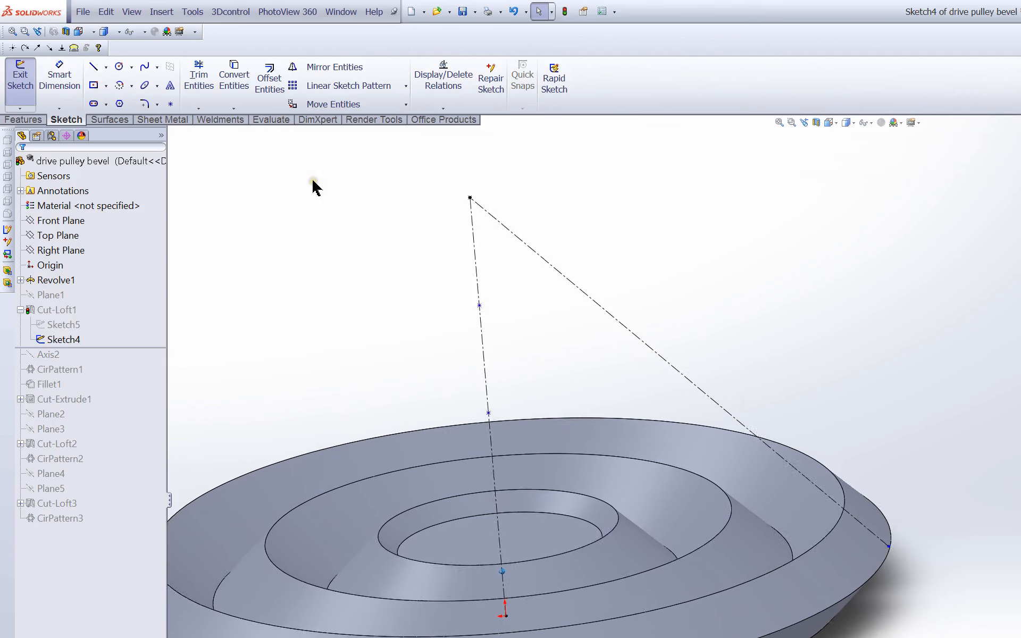
key(ctrl+8)
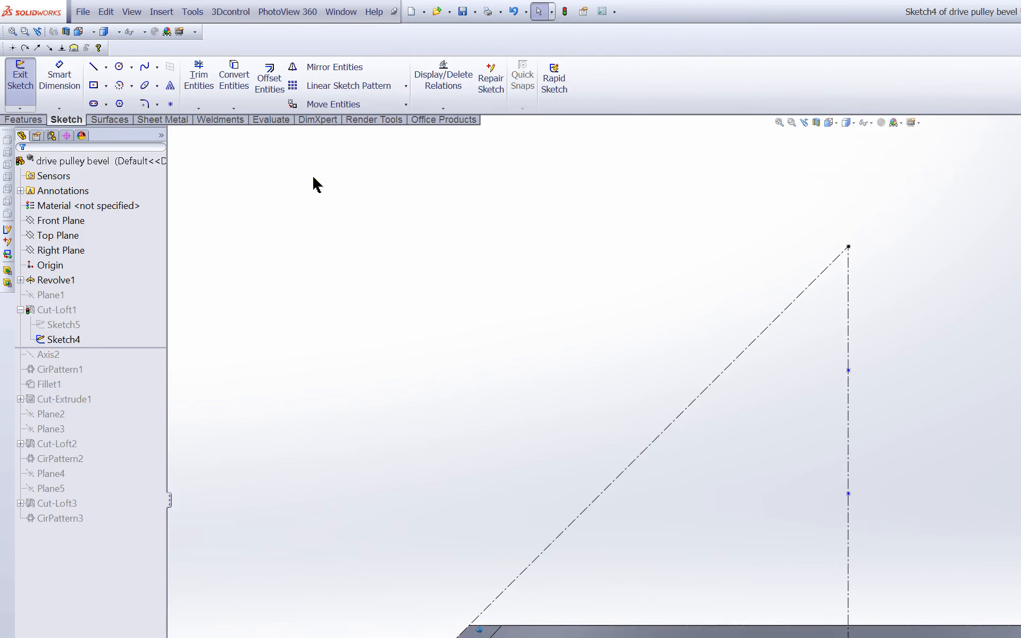
click(15, 65)
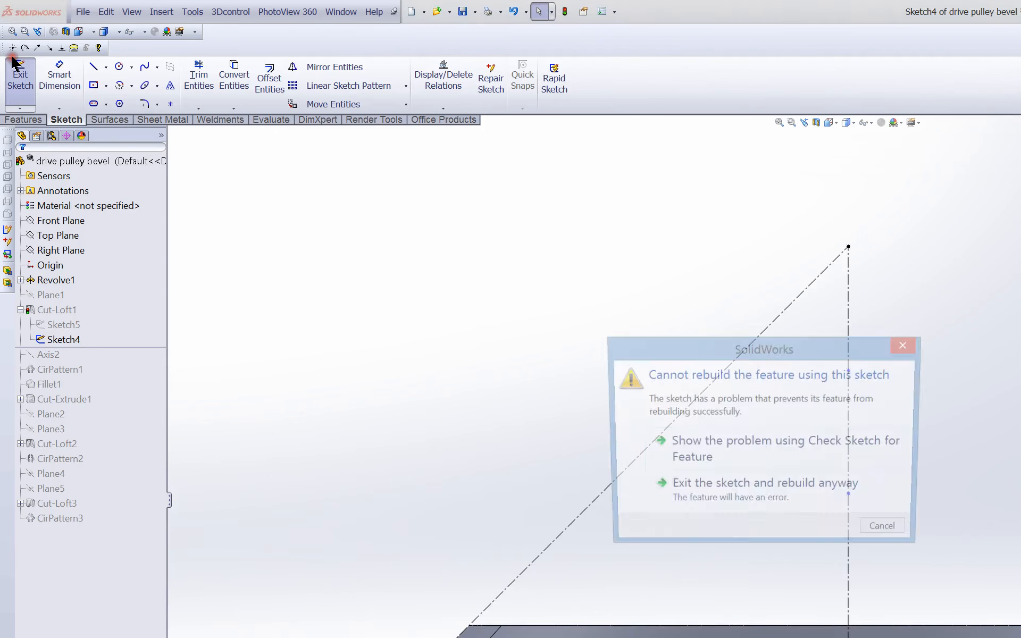
key(Escape)
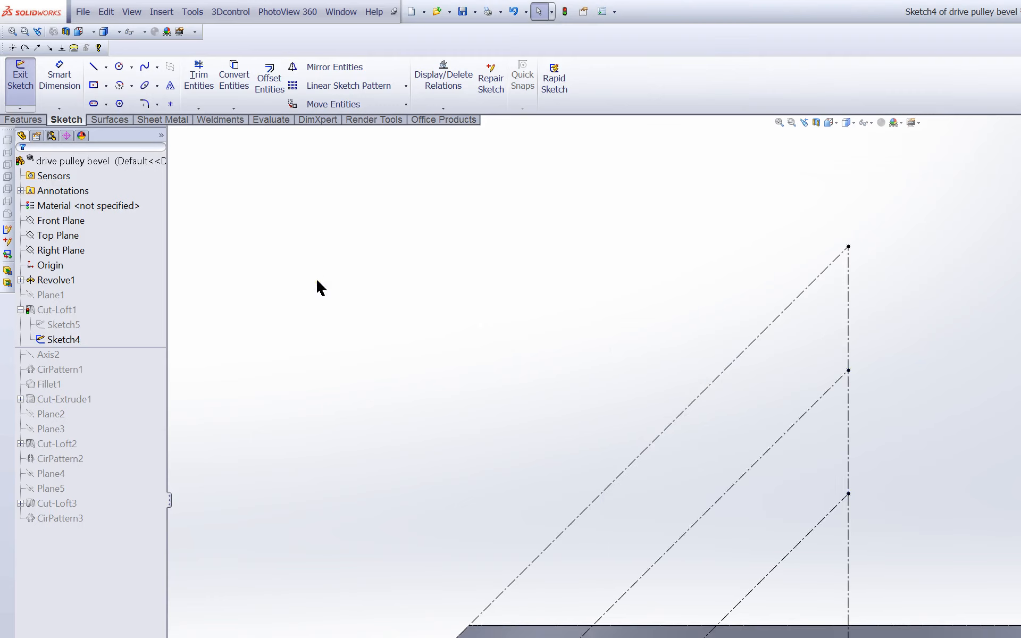
click(17, 65)
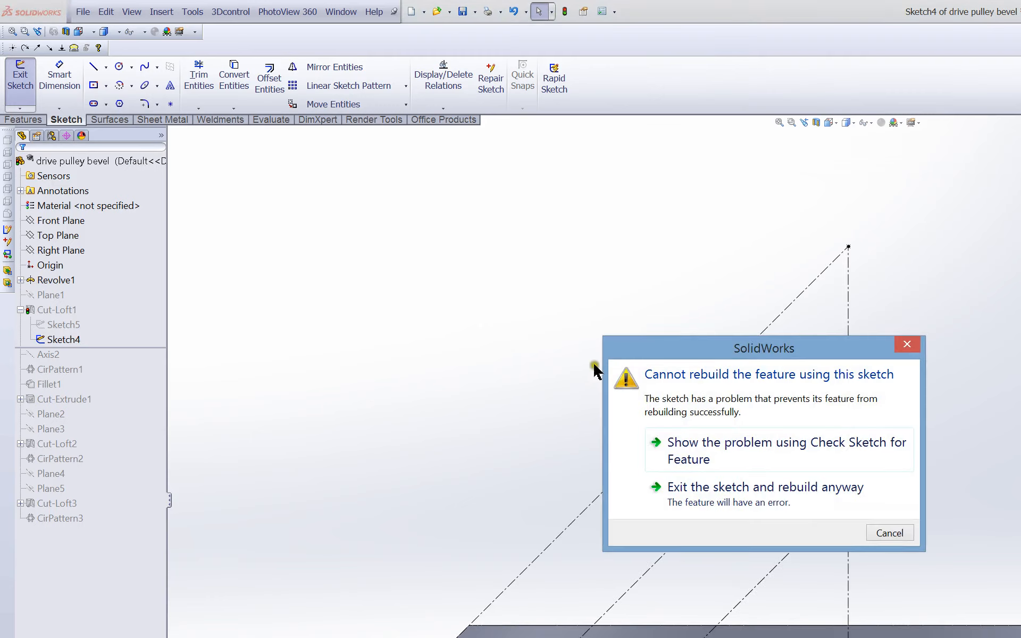
key(Escape)
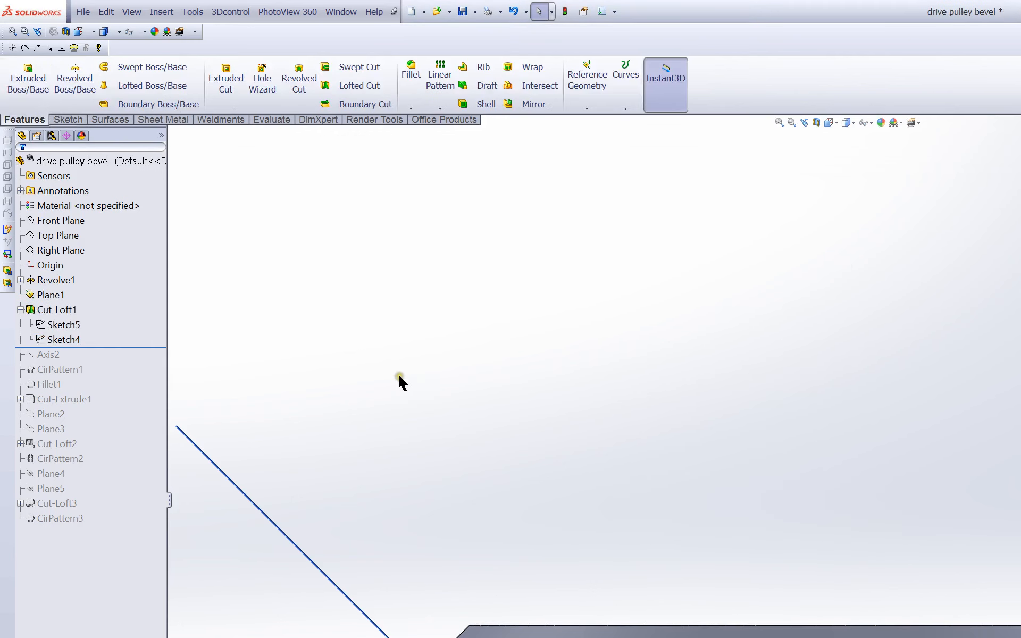
Open Sketch5 under Cut-Loft1, examine the dimensioned tooth-gap profile, and exit the sketch.
middle_drag(314, 372, 592, 444)
click(551, 300)
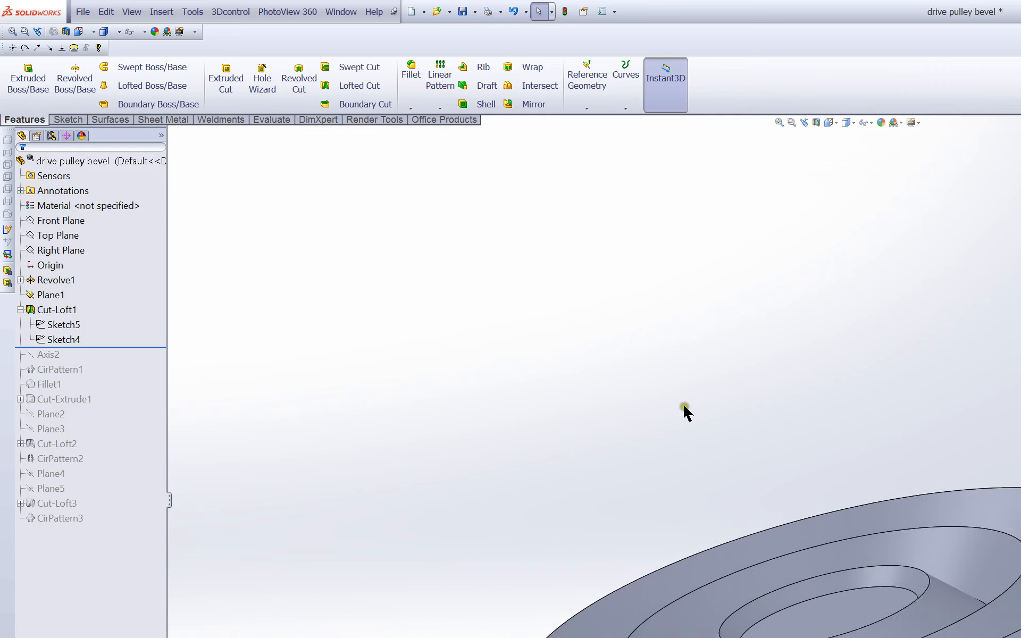
click(59, 324)
right_click(63, 340)
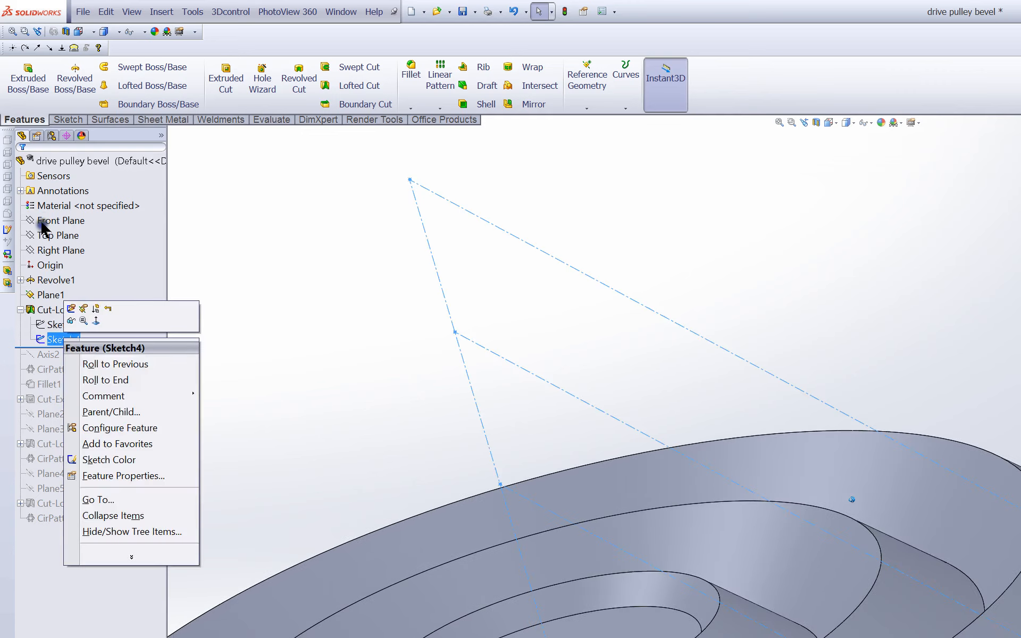
right_click(55, 325)
click(61, 296)
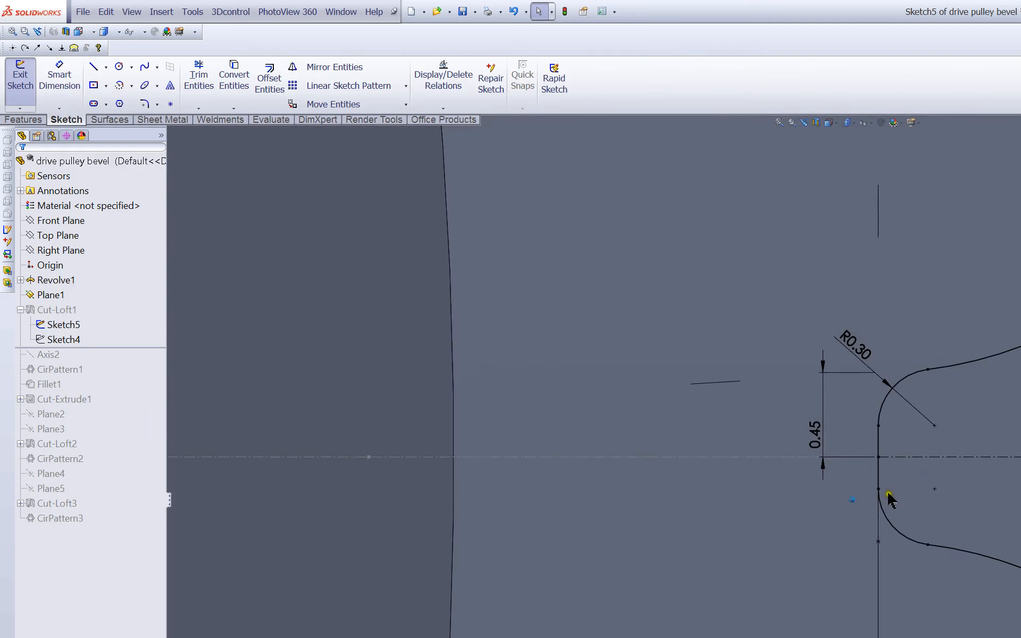
click(20, 79)
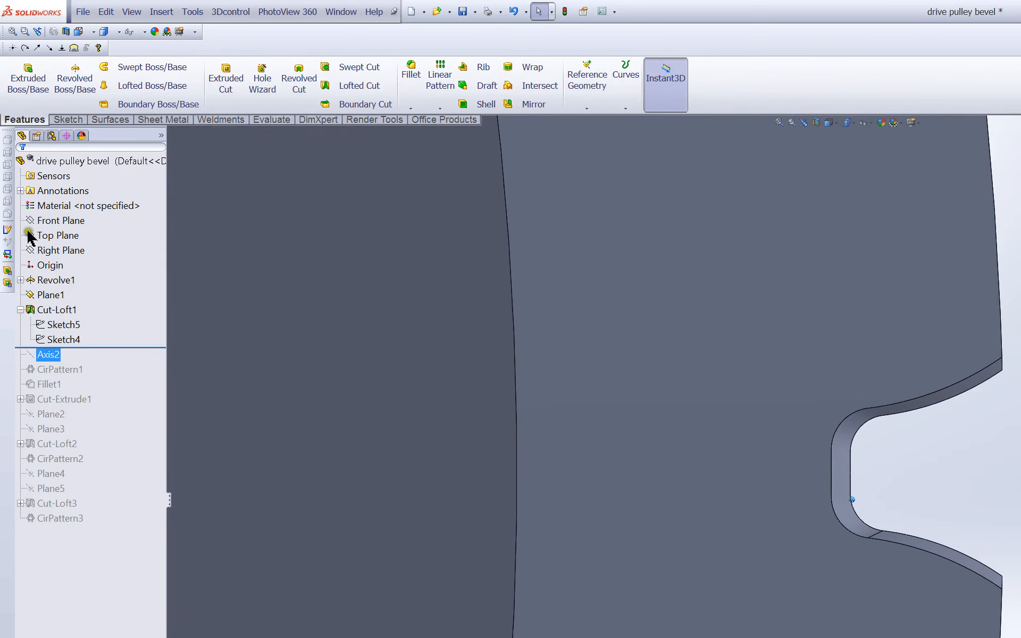
Review Cut-Loft1's profiles, Sketch5 and the Sketch4 point, accept the feature, and roll the history forward to include Axis2.
right_click(58, 312)
click(65, 283)
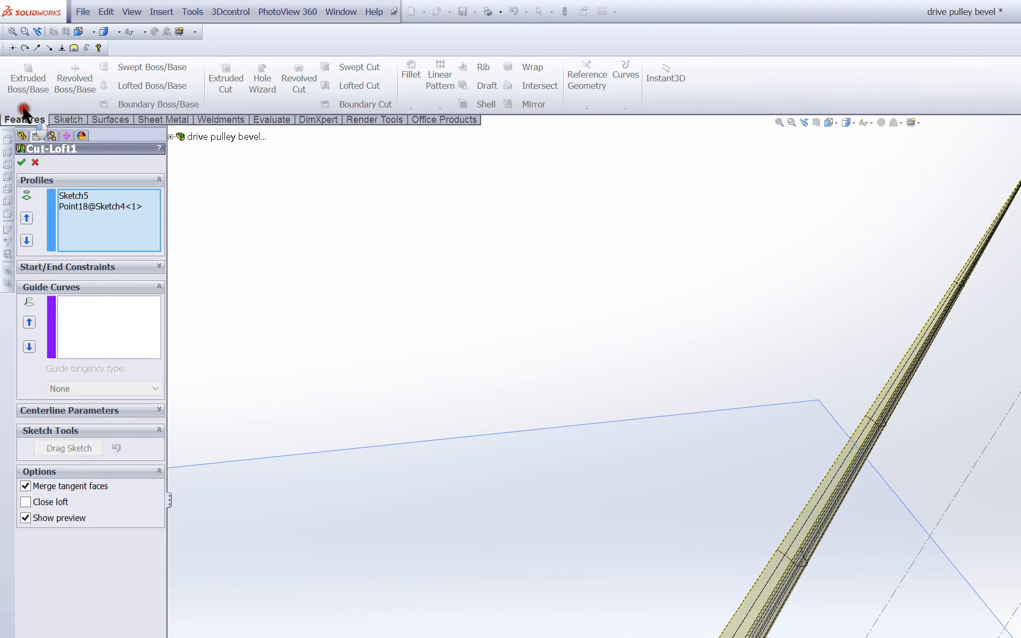
click(21, 162)
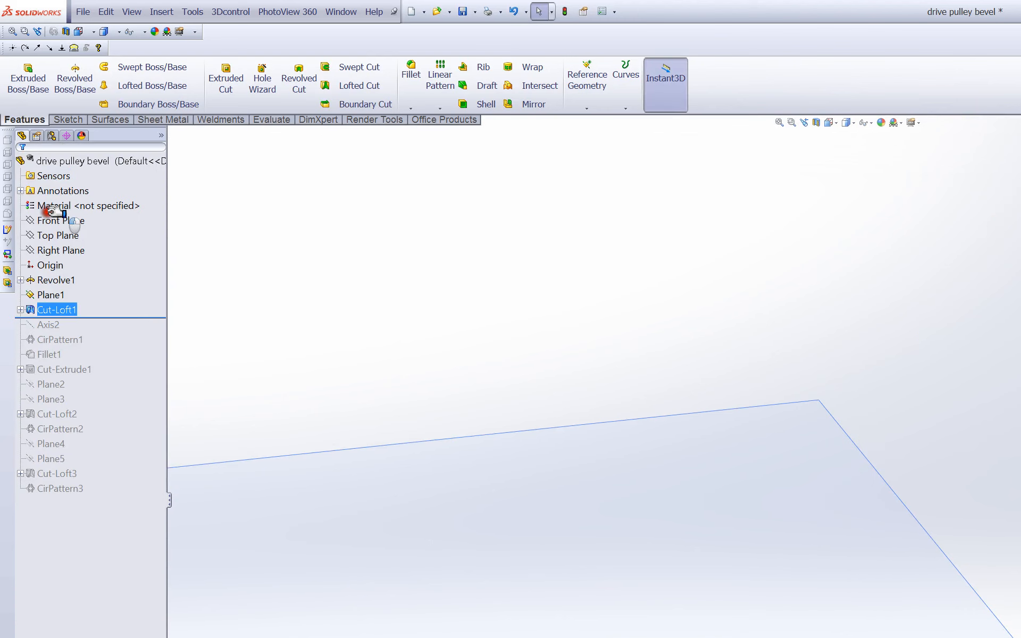
drag(74, 317, 73, 333)
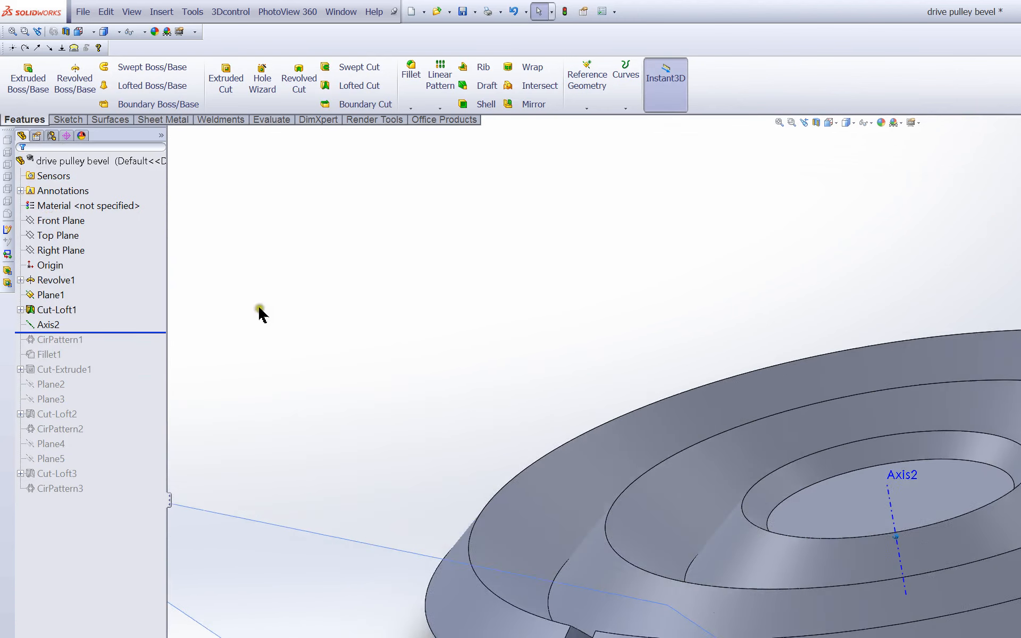
Roll the history forward in stages through CirPattern1, Fillet1 and Cut-Extrude1.
drag(122, 333, 125, 342)
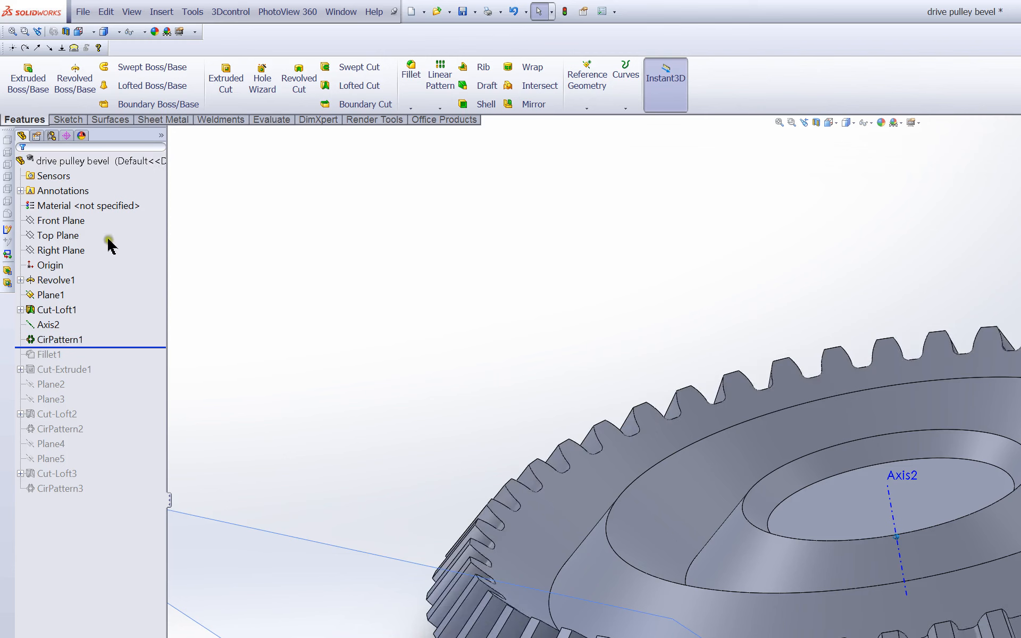
drag(139, 347, 134, 360)
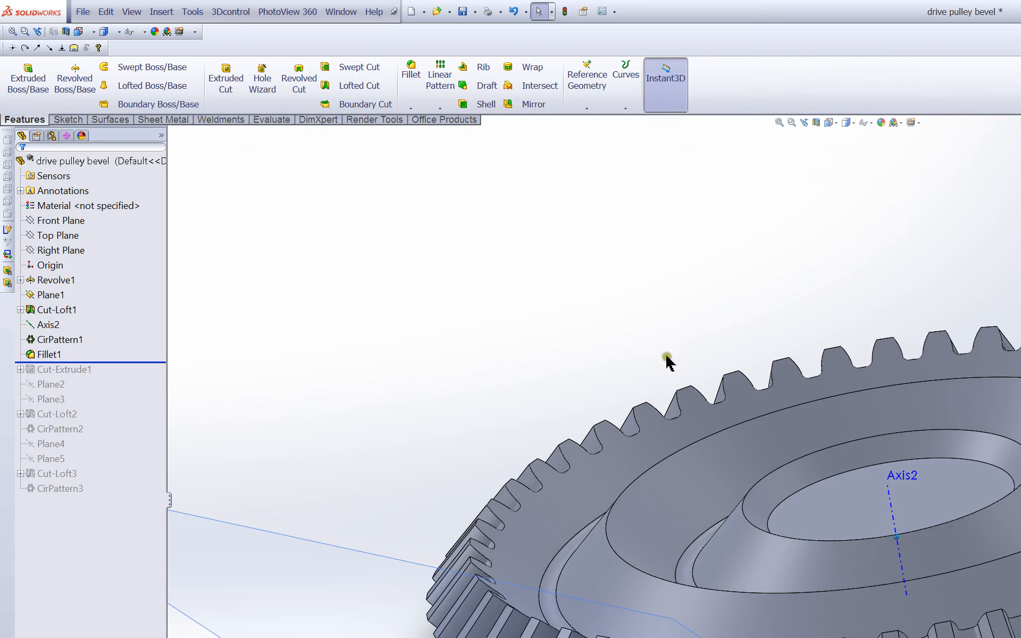
middle_drag(718, 328, 691, 367)
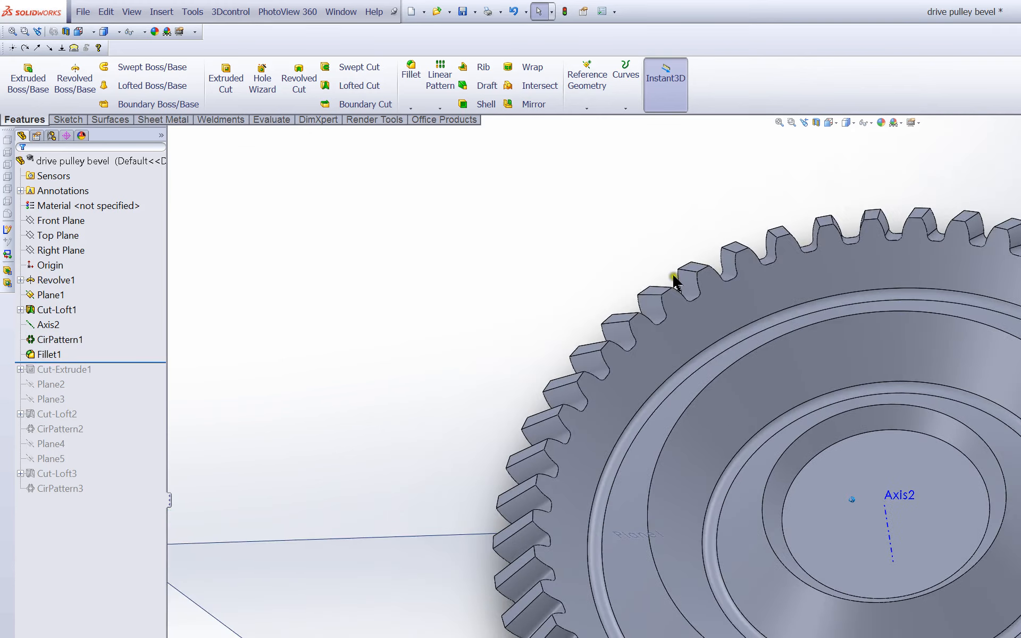
drag(104, 362, 107, 375)
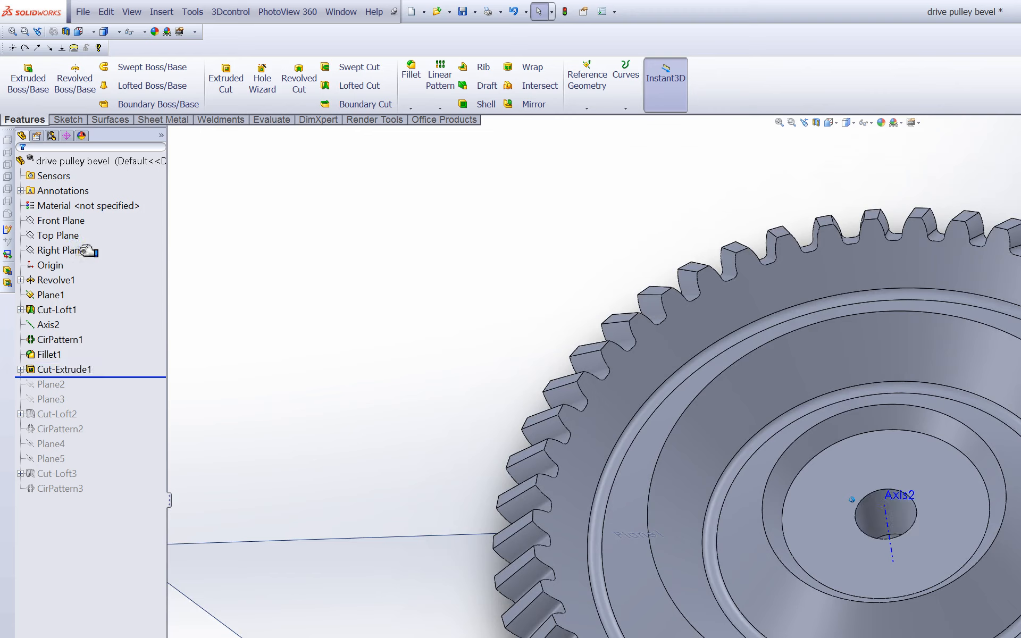
Open Cut-Extrude1 for editing, examine the bore's circle and blind cut settings, and close the feature.
drag(121, 377, 117, 381)
right_click(59, 368)
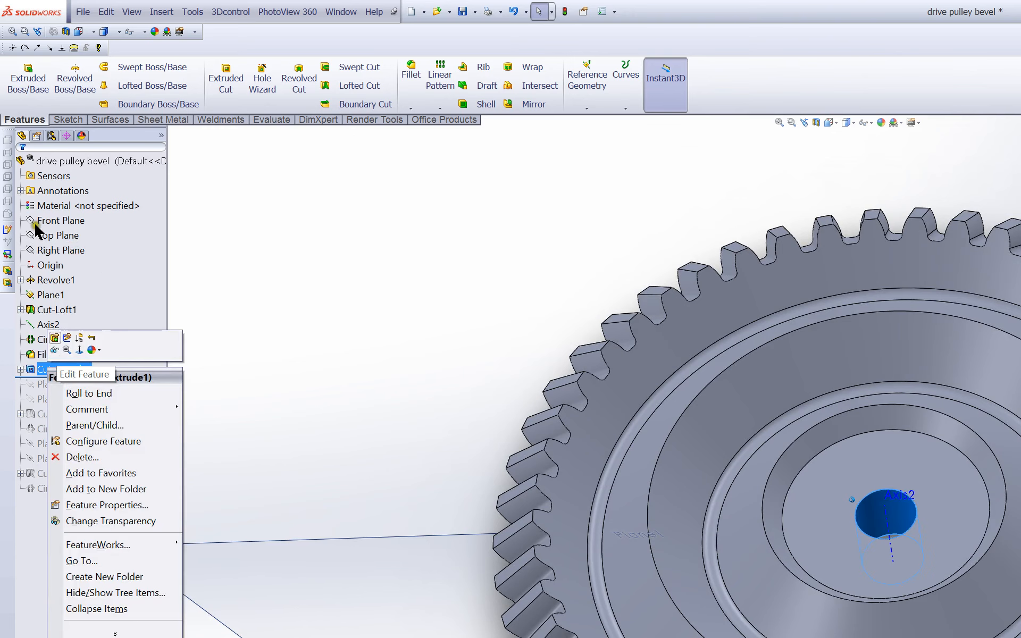
click(55, 338)
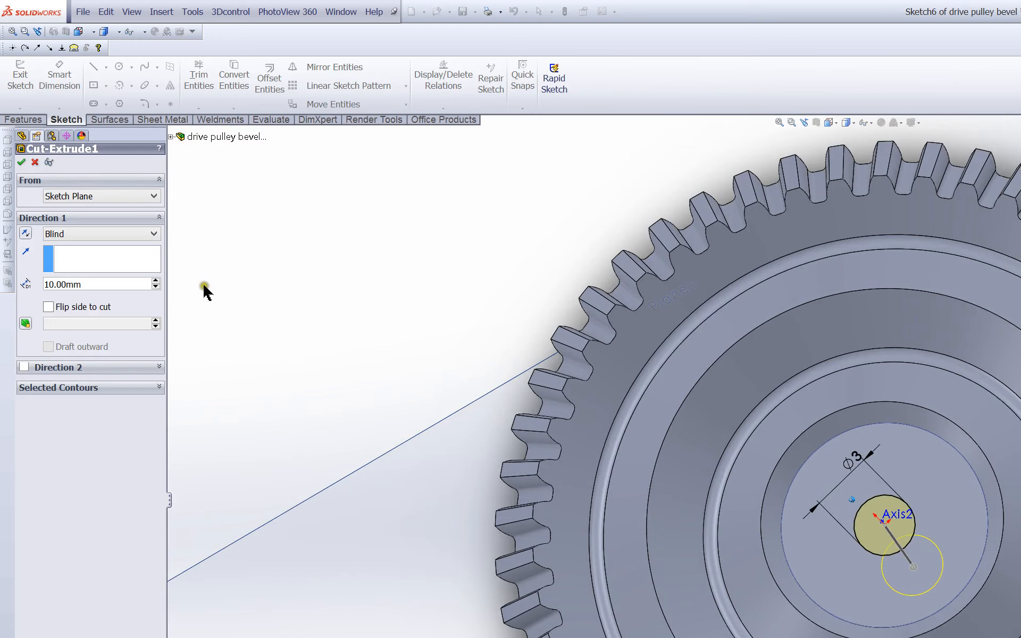
scroll(571, 349, down, 4)
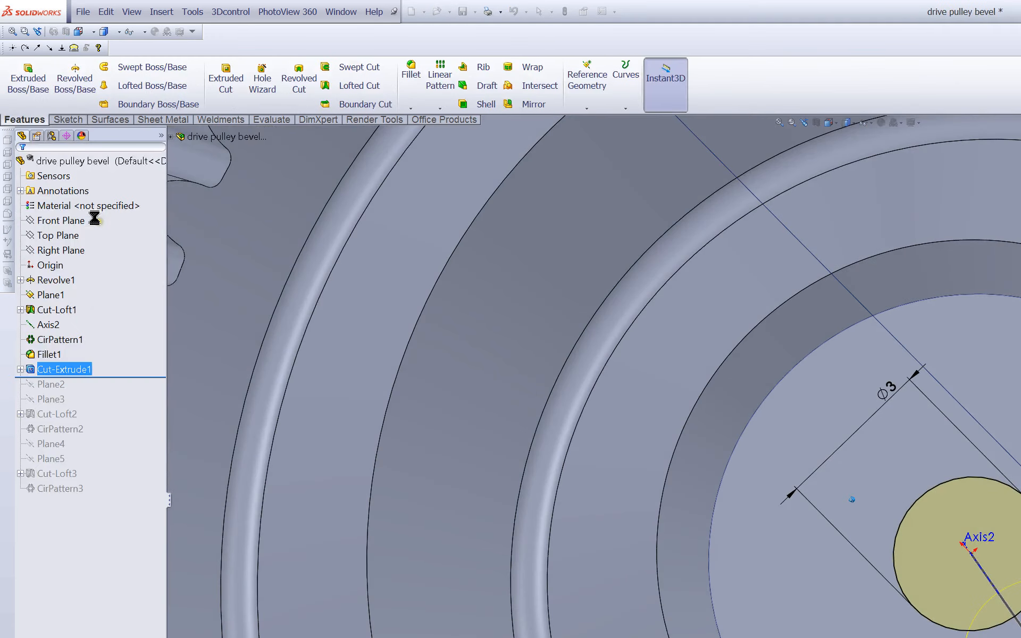
Roll the history forward to include Plane2 and Plane3, and show both planes.
click(66, 258)
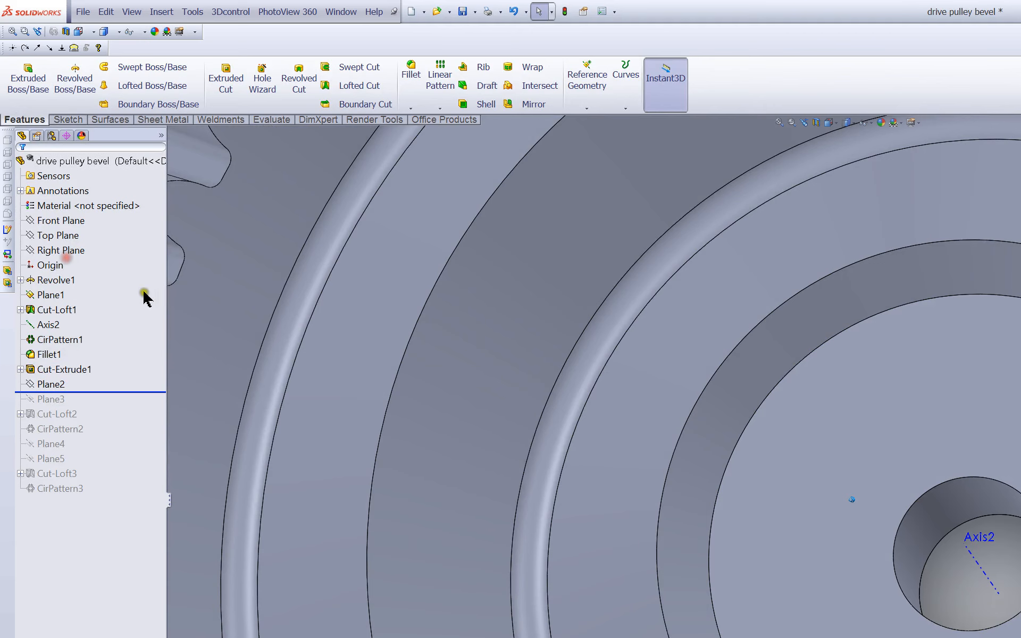
scroll(143, 295, up, 1)
right_click(39, 251)
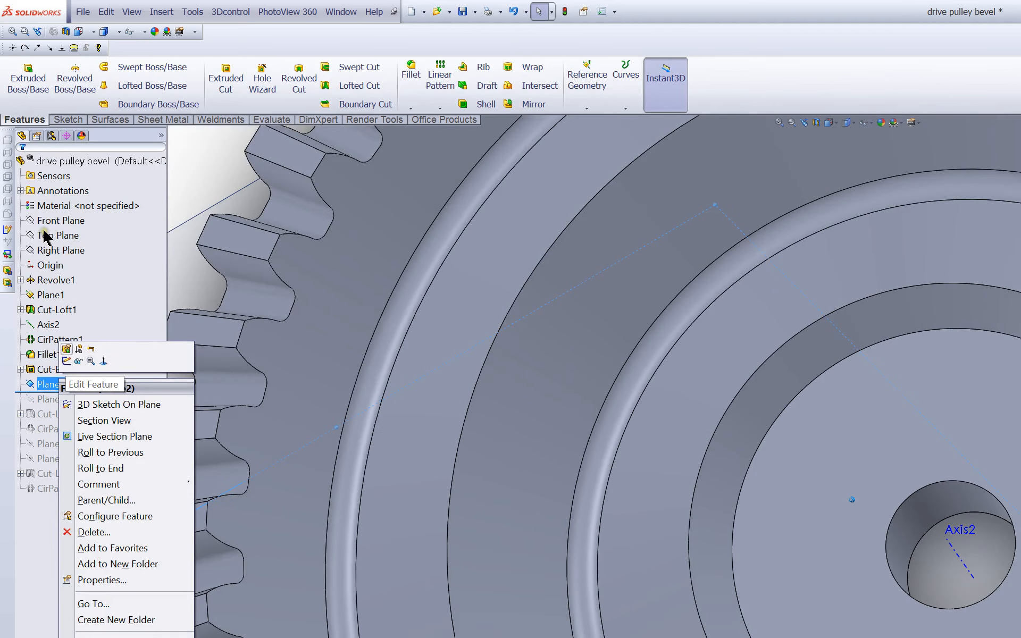
click(52, 239)
drag(51, 261, 50, 276)
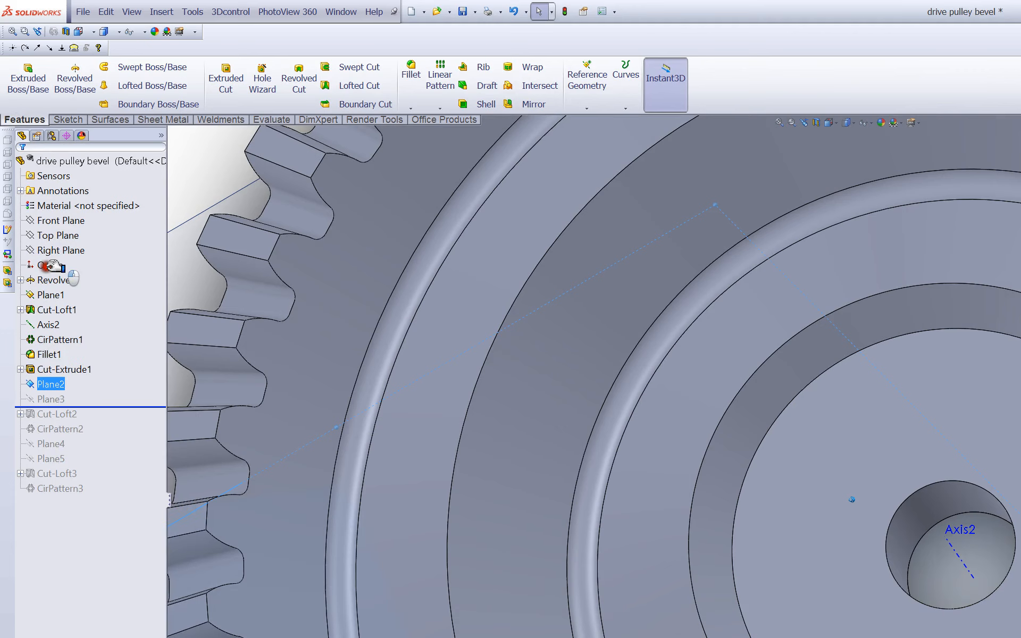
right_click(40, 268)
click(78, 383)
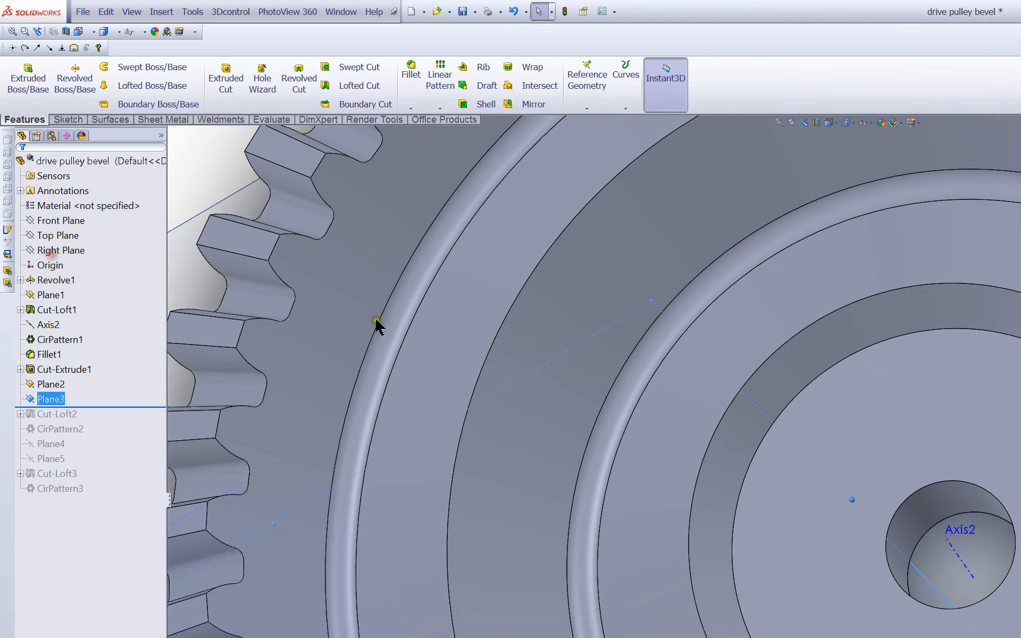
Hide the reference plane Plane1 in the gear model.
scroll(375, 317, up, 7)
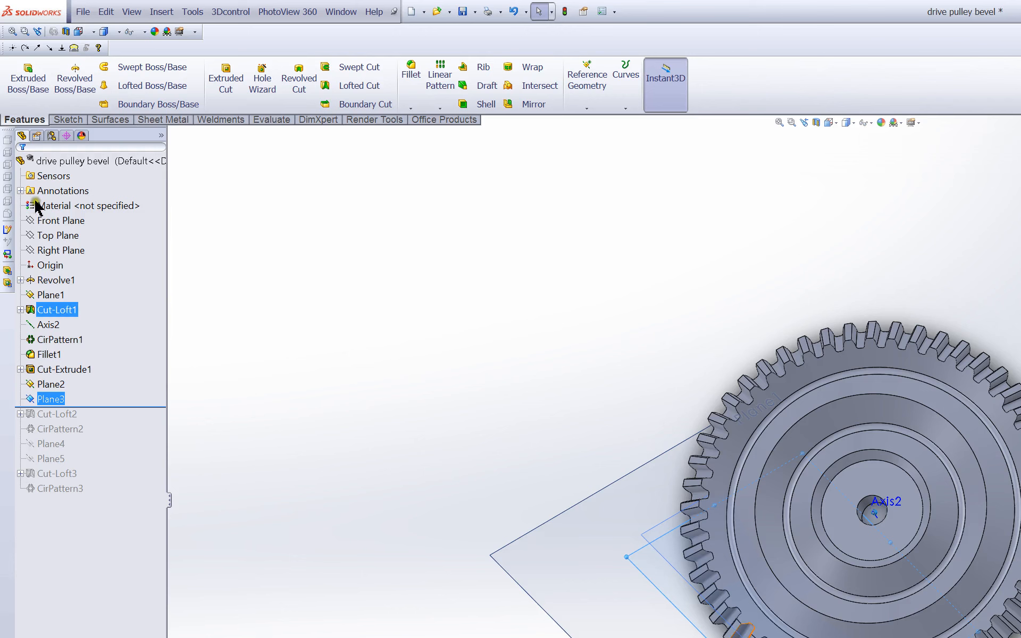
right_click(52, 296)
click(74, 280)
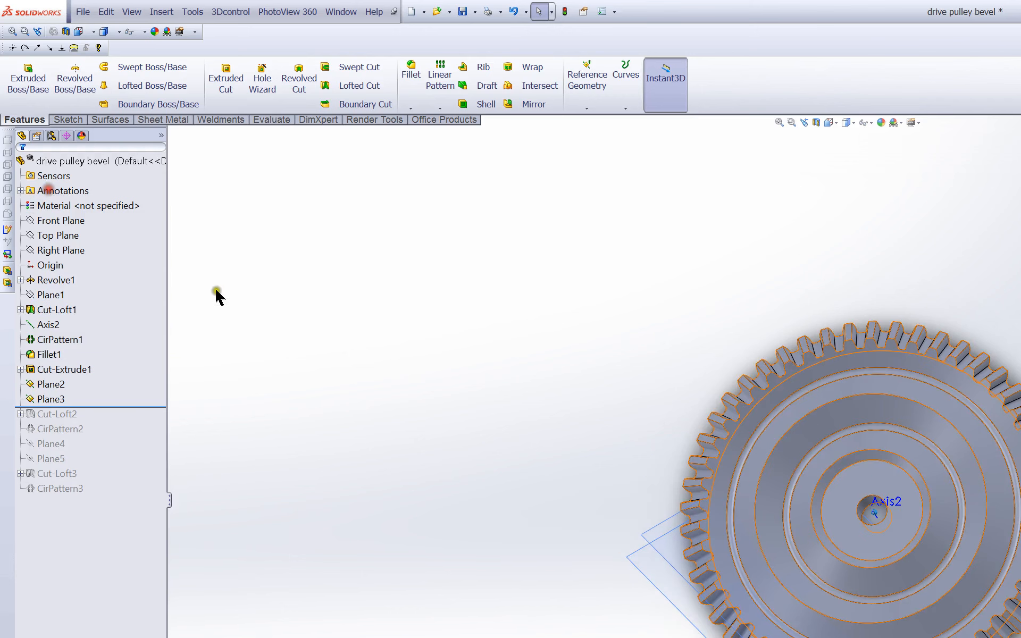
Examine from the side and from above how Plane2 and Plane3 sit relative to the toothed gear body.
key(Down)
key(Down)
key(Down)
key(Down)
key(Down)
key(Down)
key(Down)
key(Down)
key(Down)
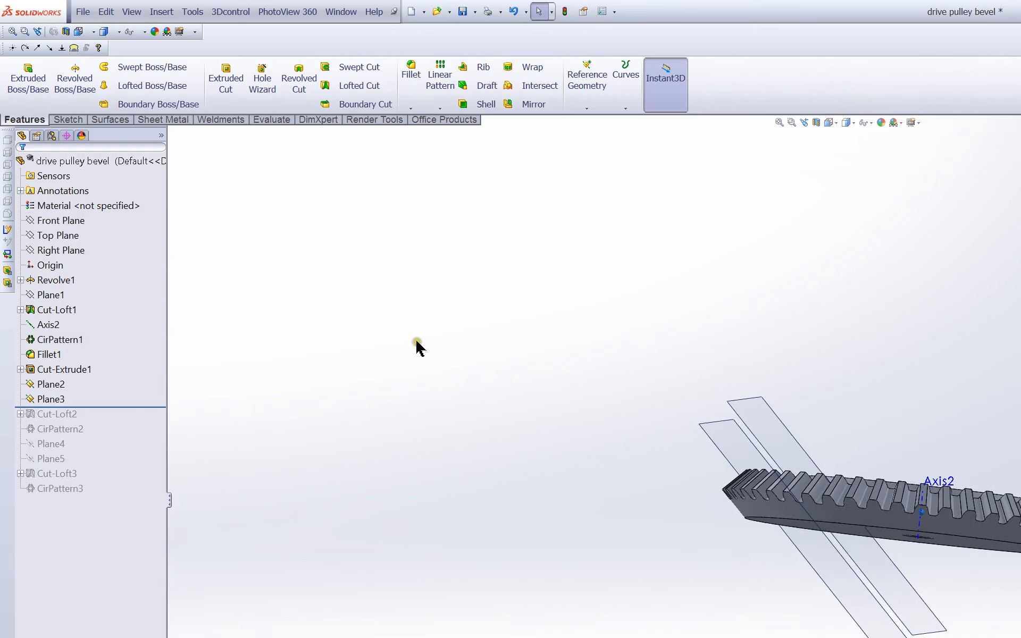
middle_drag(464, 366, 578, 212)
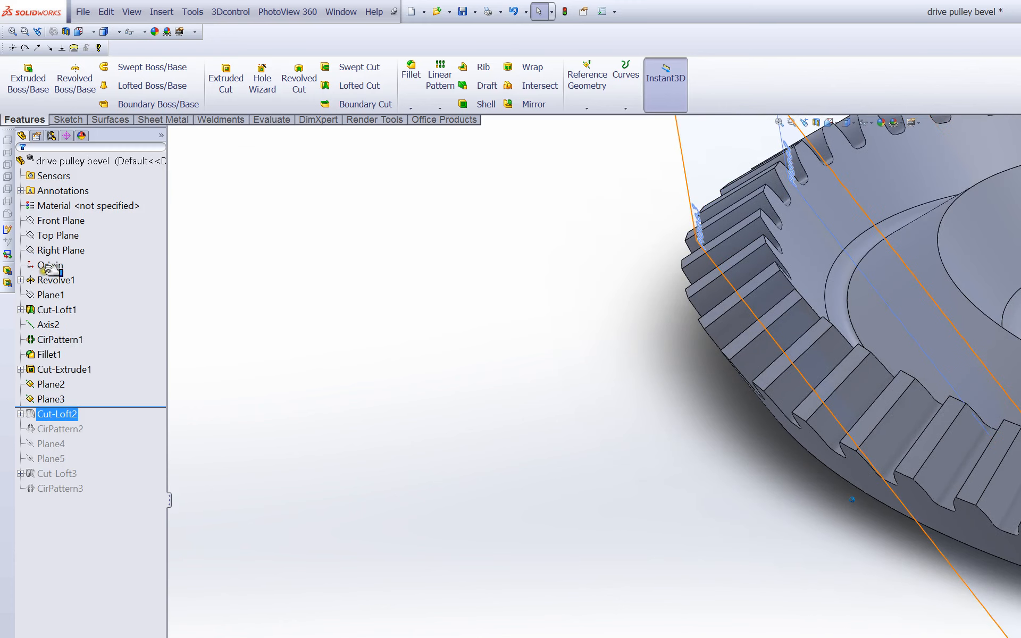
Roll the history forward to include Cut-Loft2, expand it, and open its Sketch7 for viewing.
drag(50, 271, 51, 275)
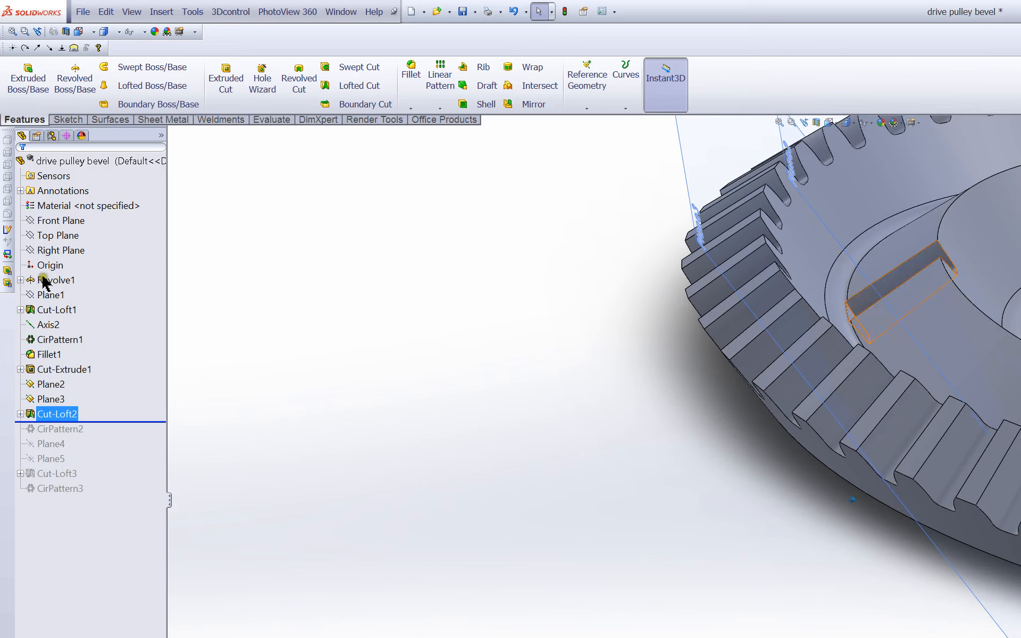
click(20, 414)
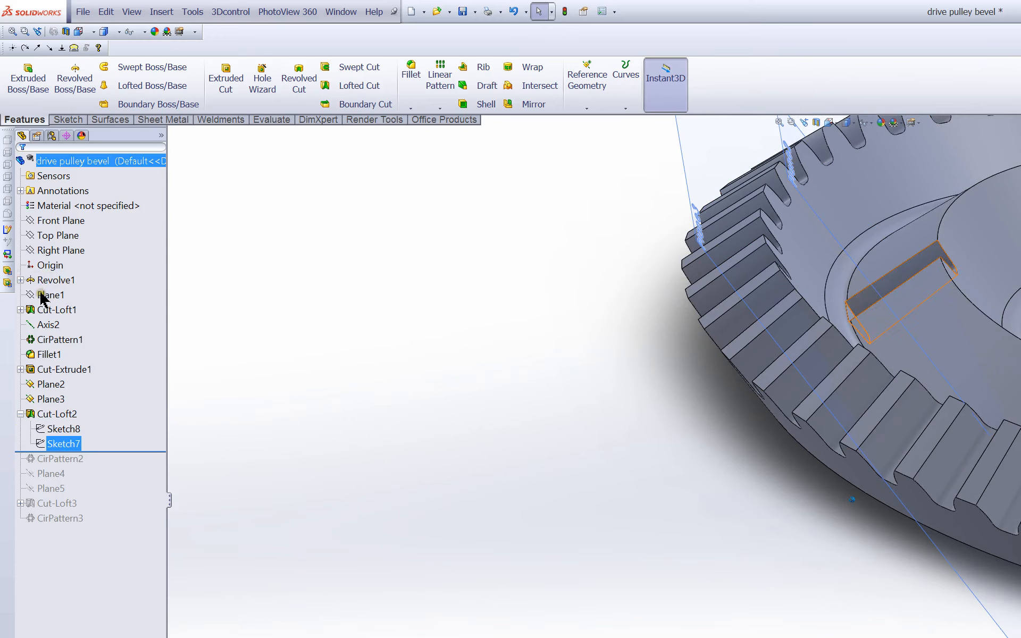
right_click(62, 442)
click(69, 412)
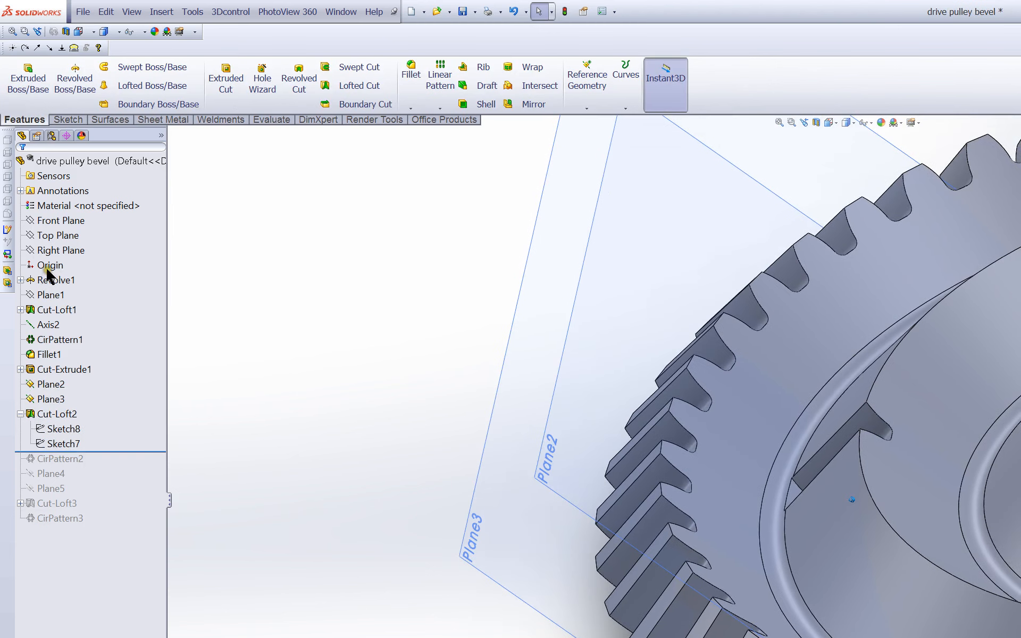
Highlight Plane2 and Plane3 in turn to compare their positions against the inner lofted tooth gap.
click(57, 384)
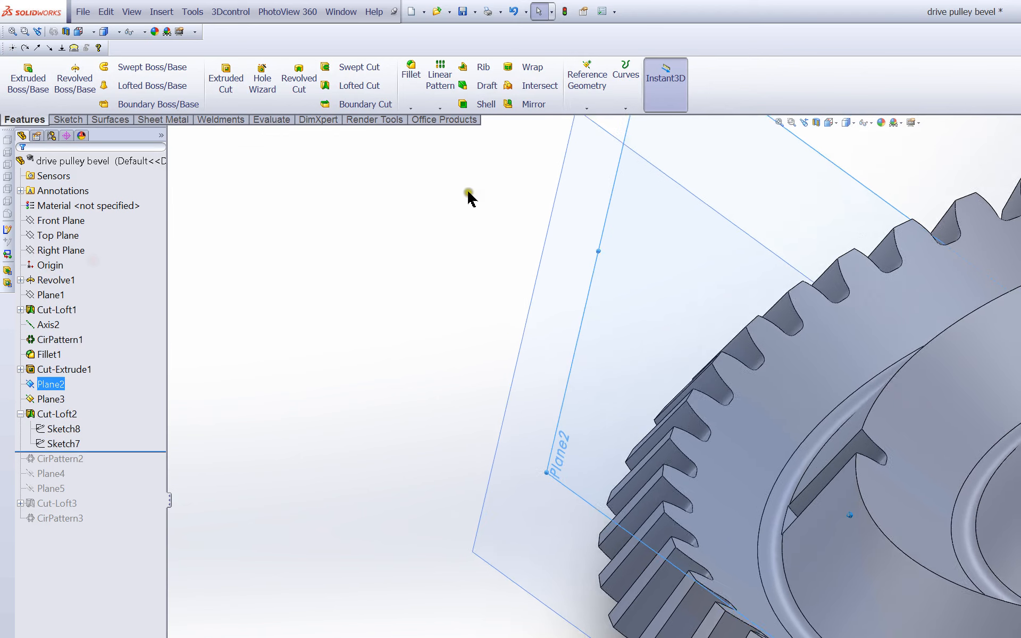
click(490, 163)
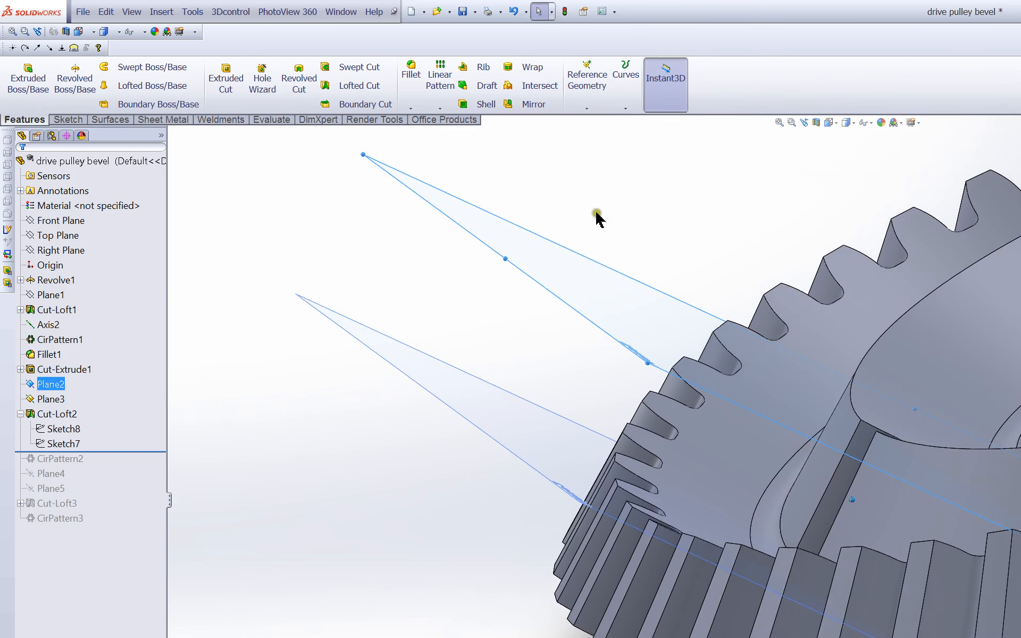
click(50, 399)
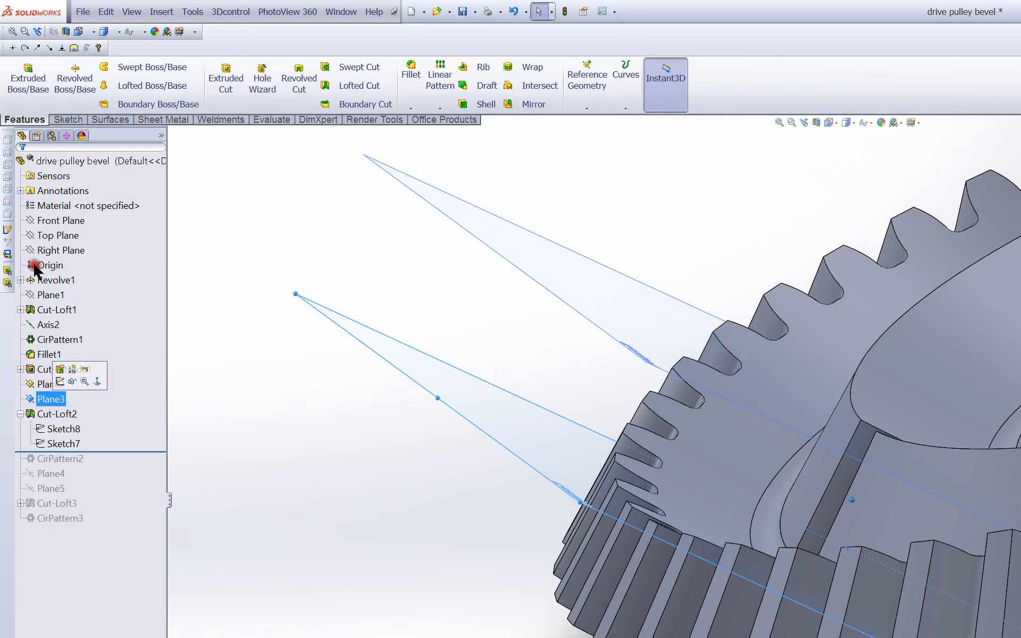
Open Plane3's definition, examine its offset reference to Plane2, and cancel without changing it.
right_click(53, 399)
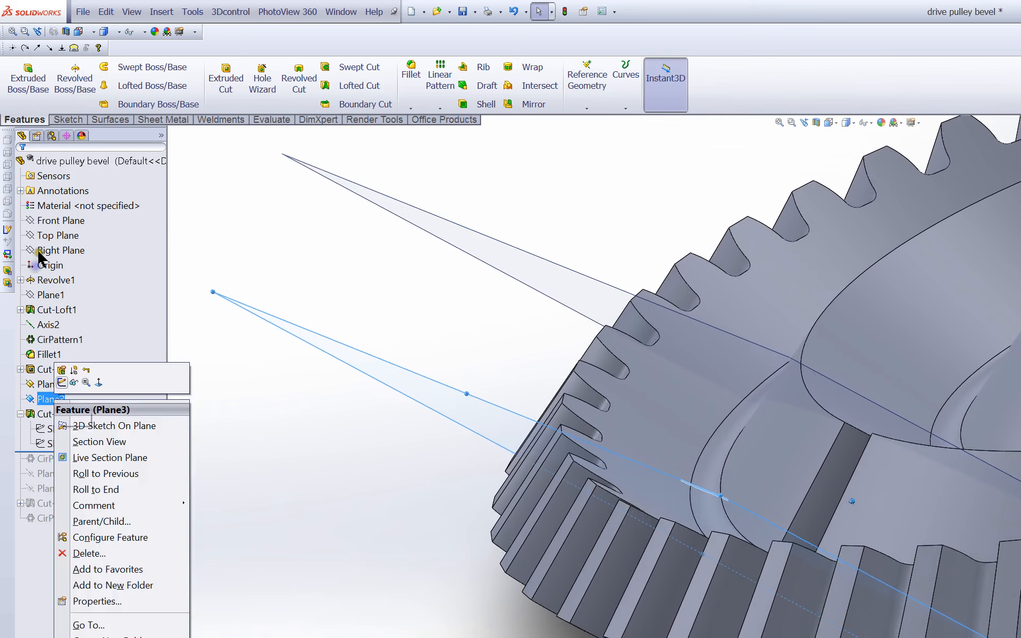
click(59, 378)
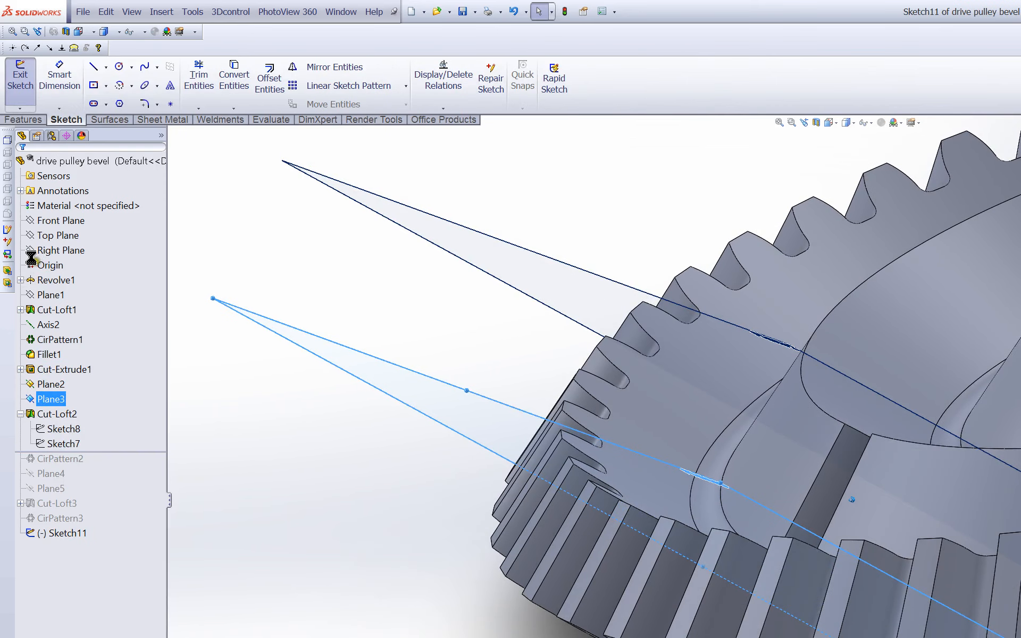
right_click(53, 399)
click(62, 369)
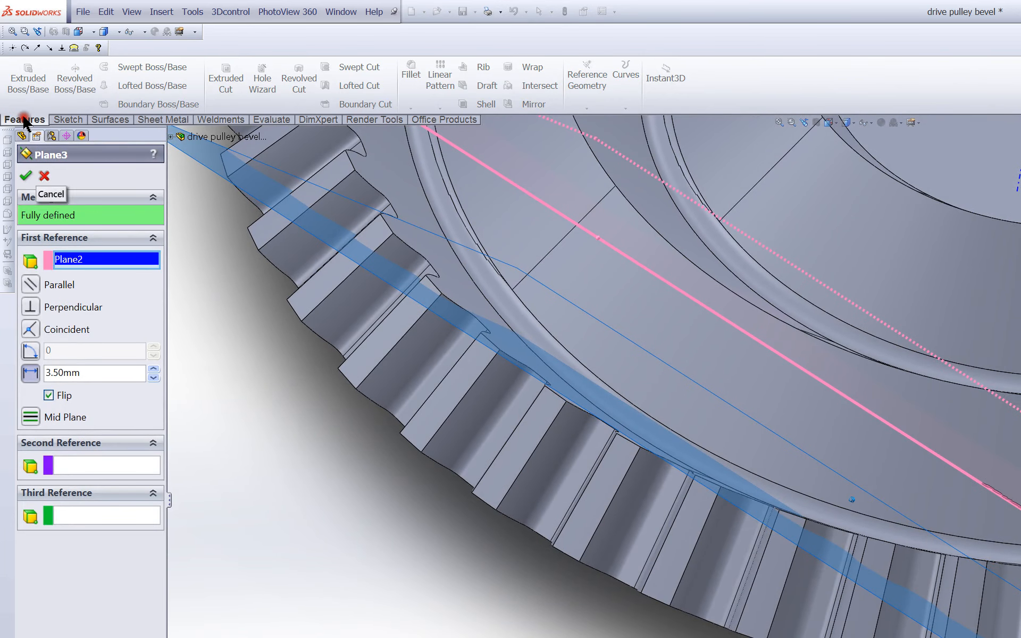
click(44, 175)
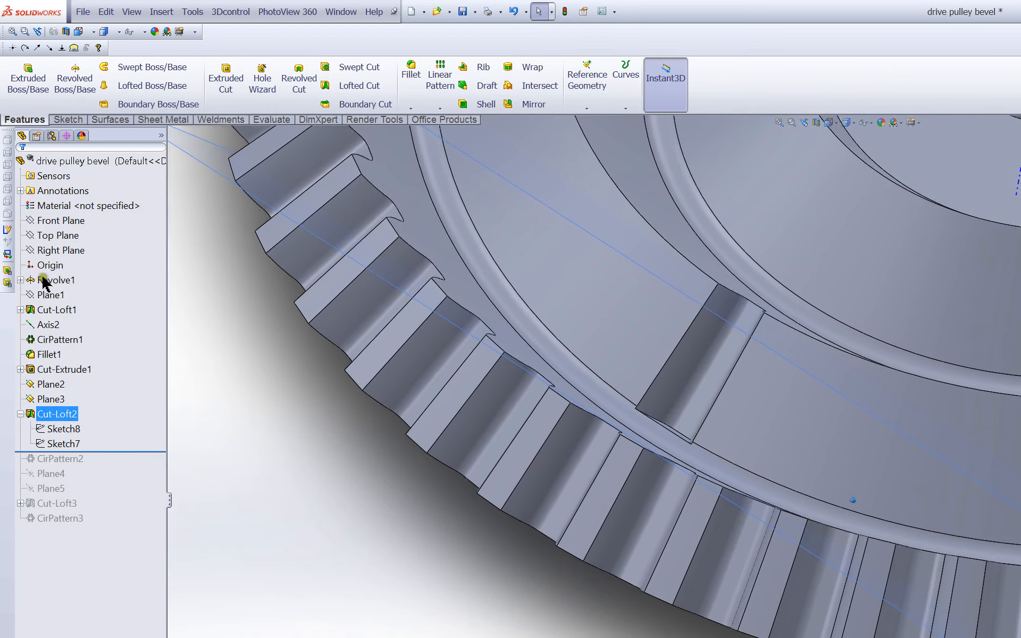
Open Sketch8 under Cut-Loft2 and examine its dimensioned tooth-gap profile with hidden lines visible.
right_click(64, 413)
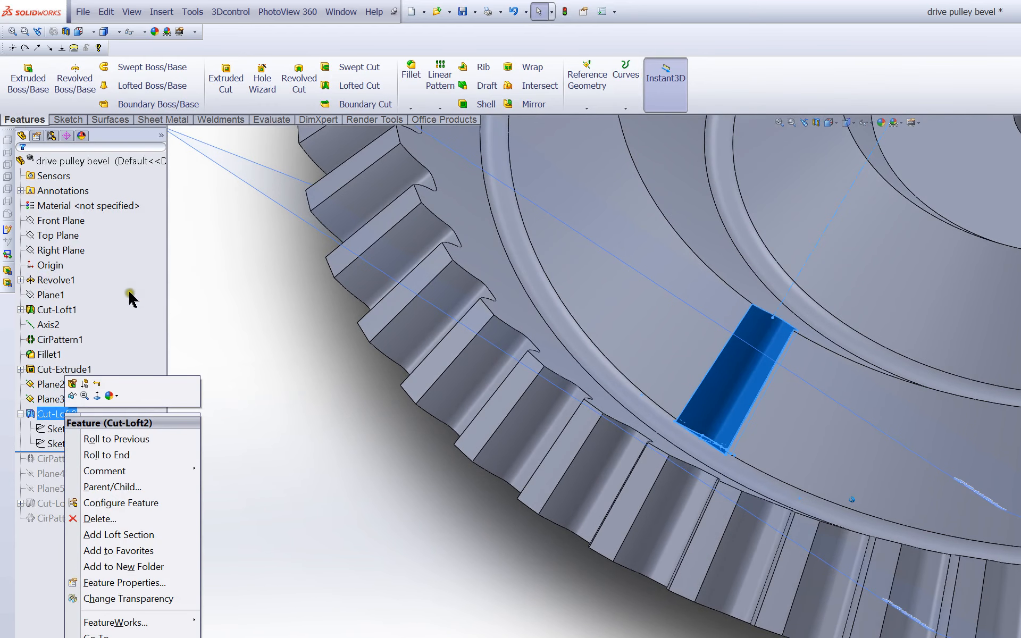
click(191, 290)
right_click(65, 429)
click(75, 401)
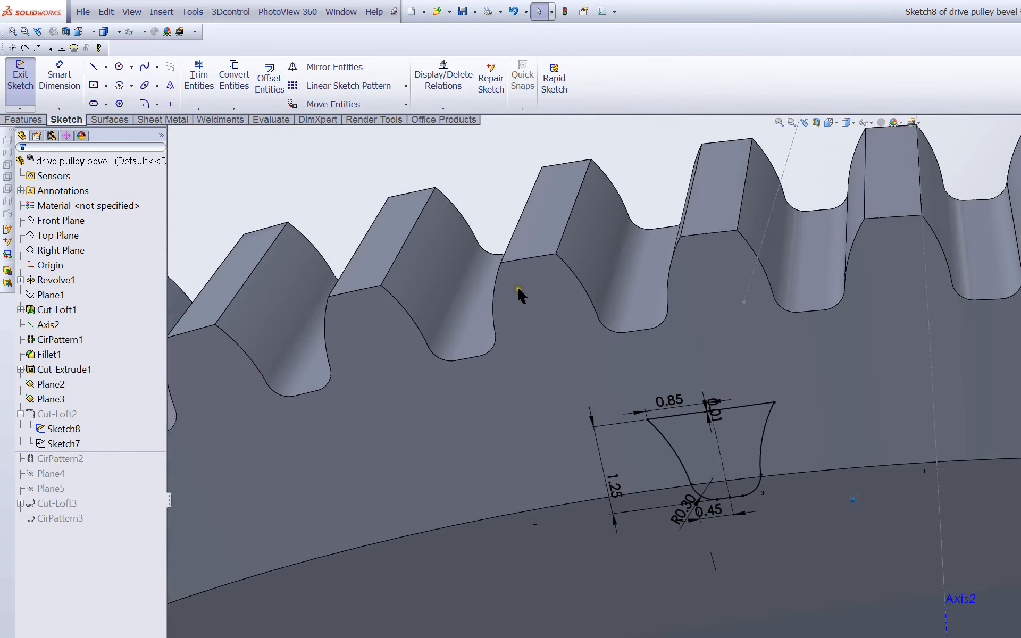
click(854, 123)
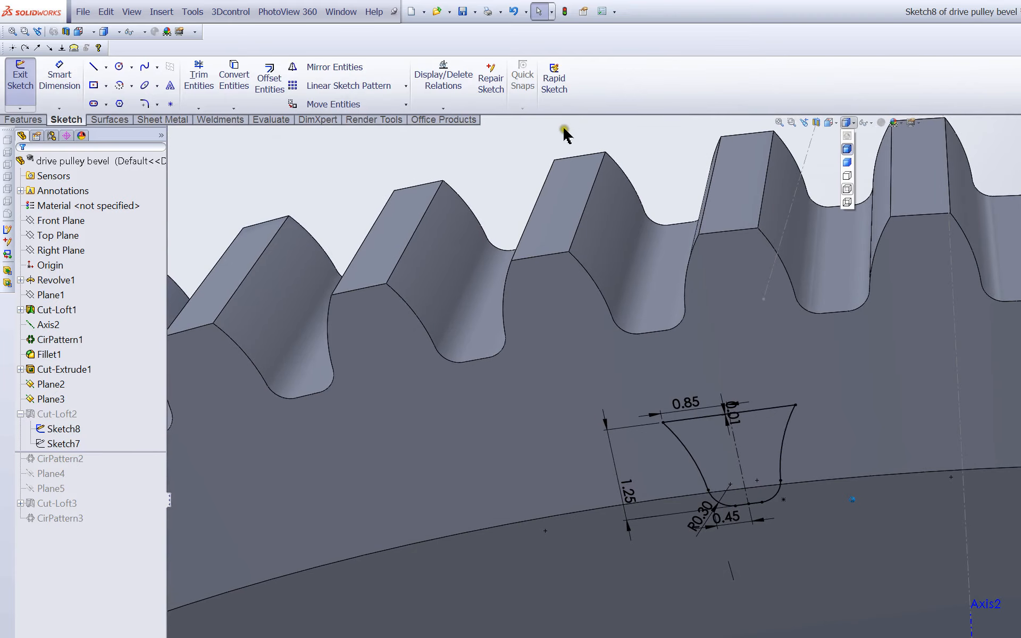
click(847, 188)
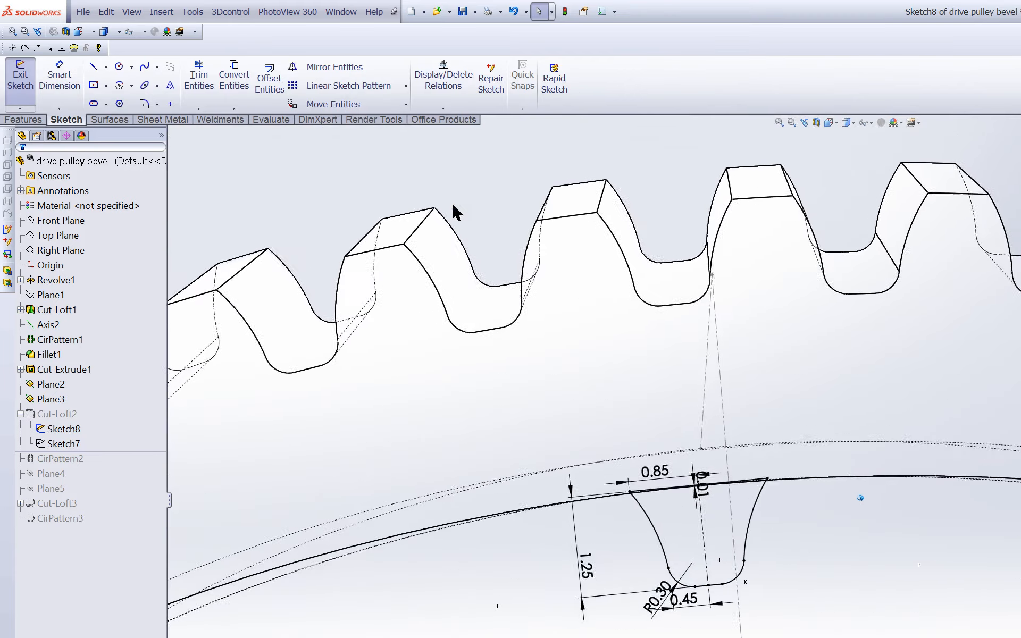
click(498, 339)
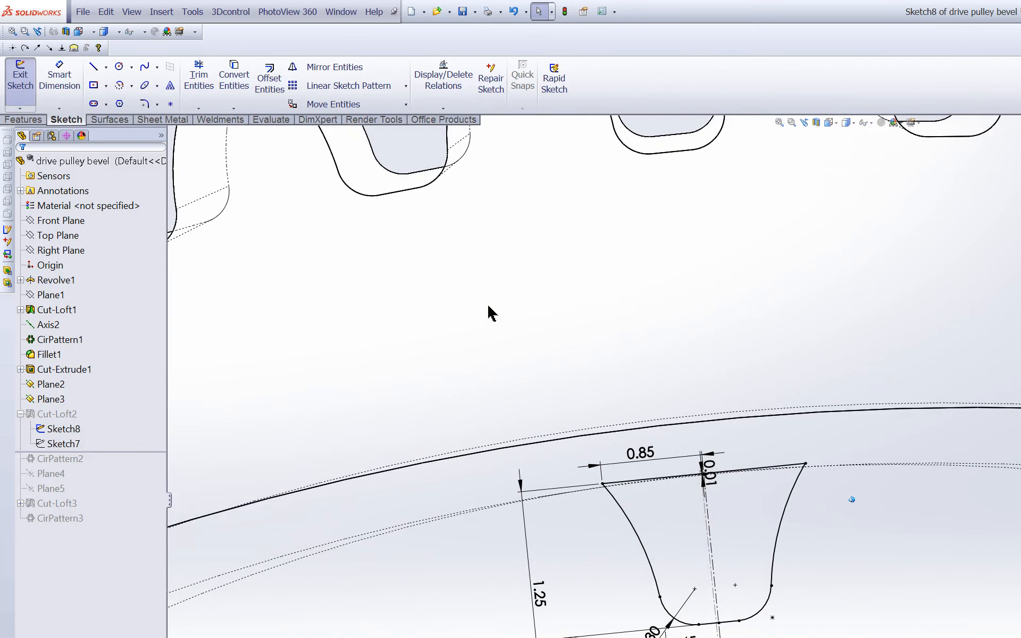
Restore the Shaded With Edges display and exit Sketch8.
click(846, 122)
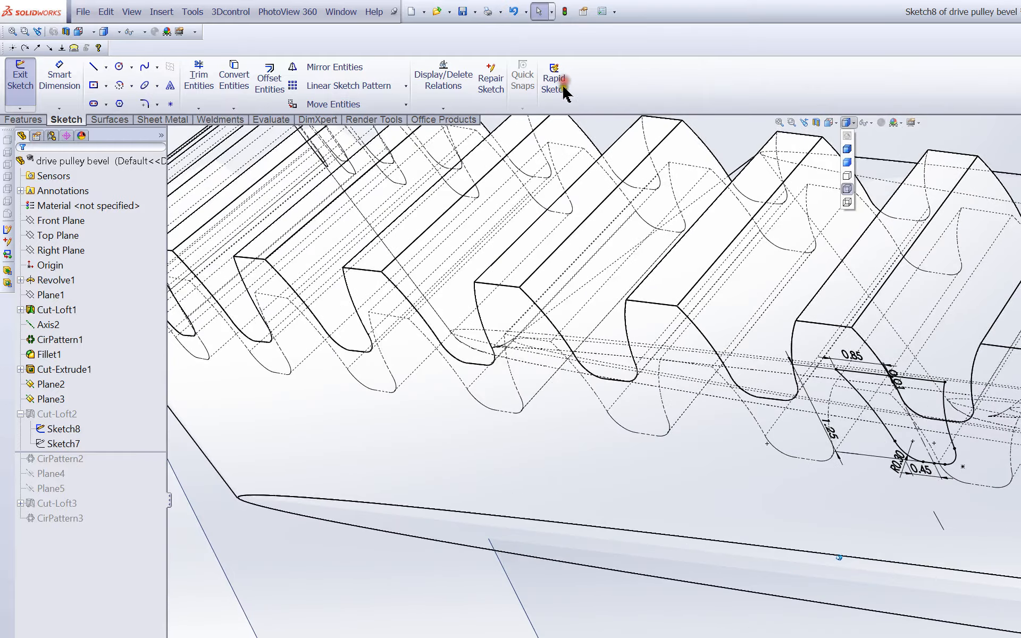
click(847, 148)
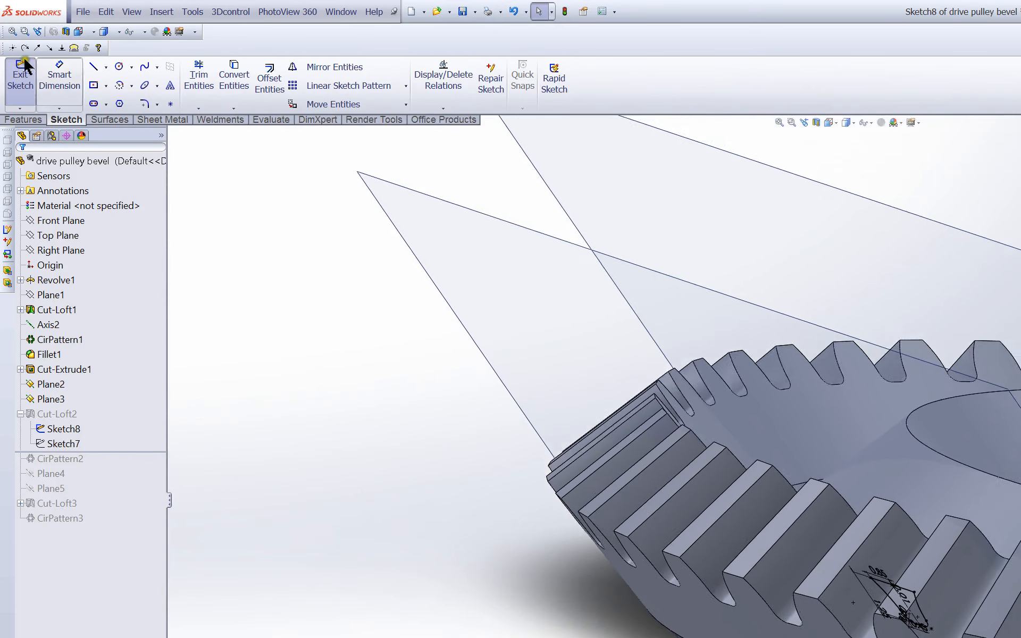
click(28, 74)
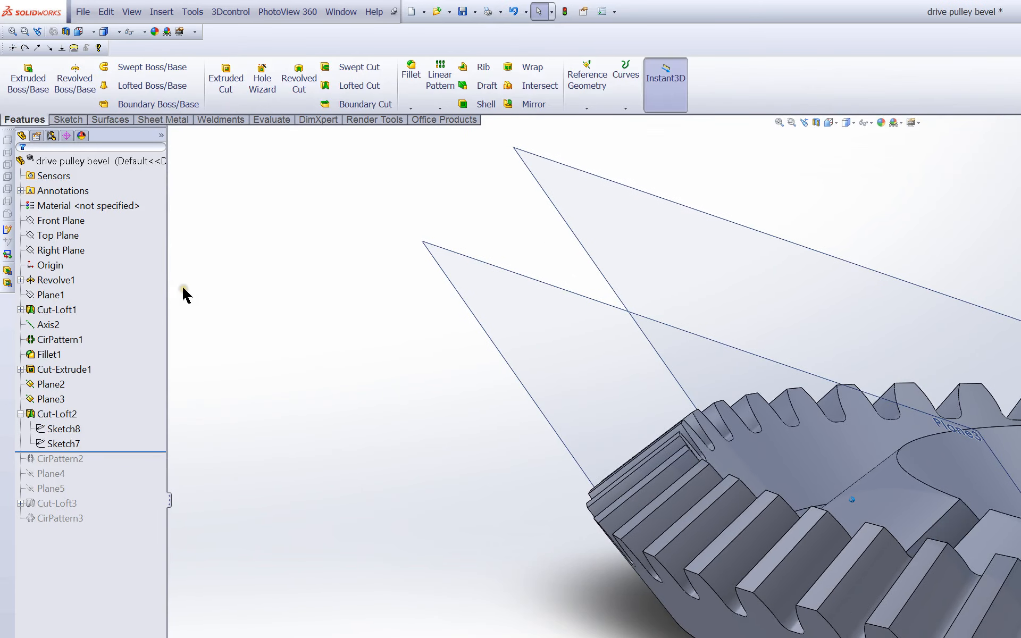
Roll the feature history forward past CirPattern2 and measure between two corner points of an outer-row tooth.
drag(95, 452, 93, 461)
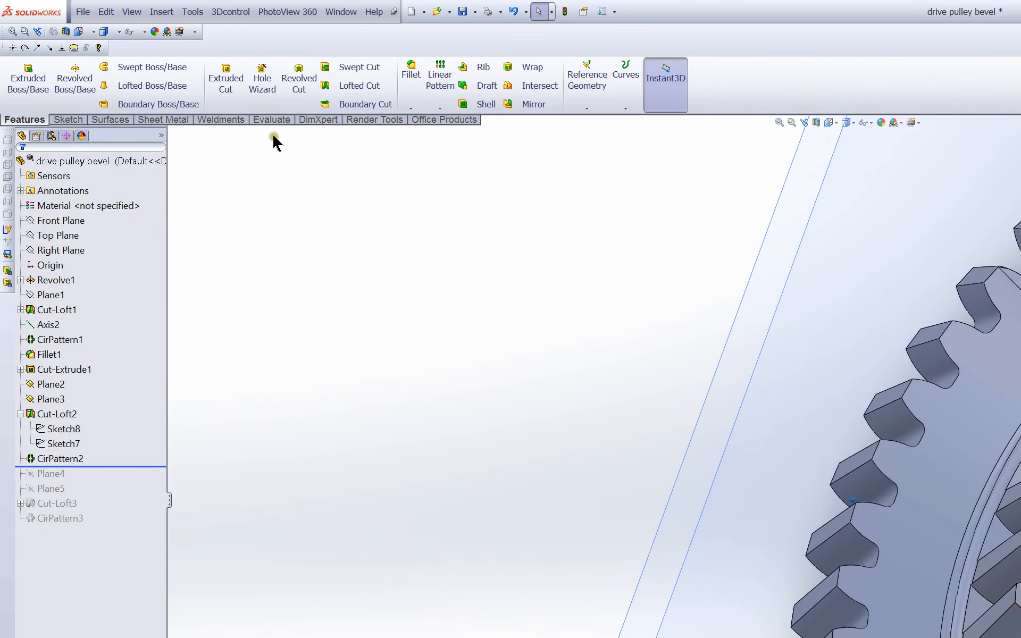
click(270, 119)
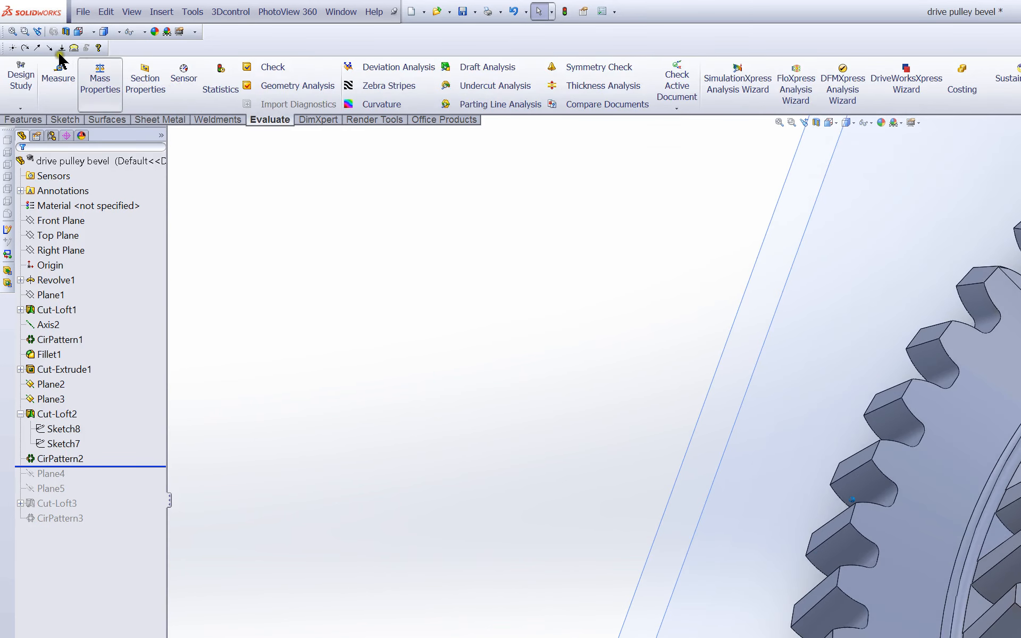
click(58, 75)
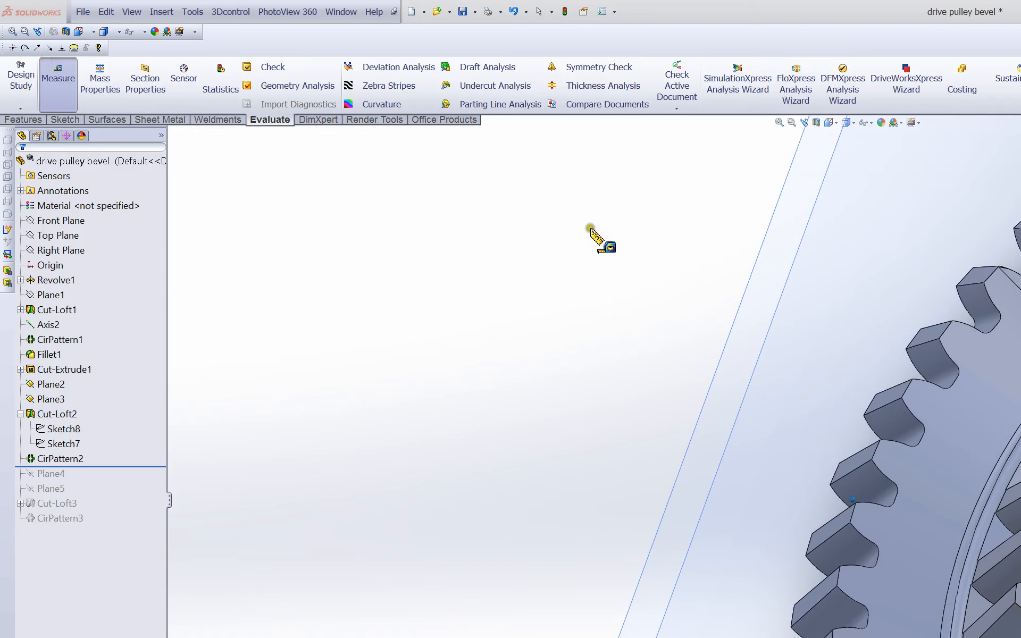
click(584, 264)
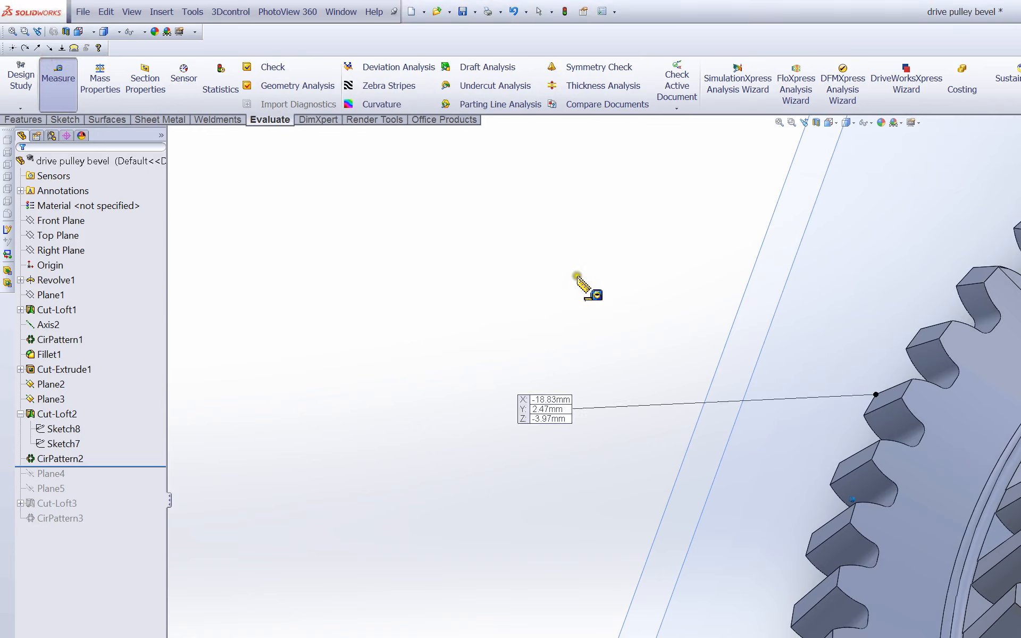
click(575, 276)
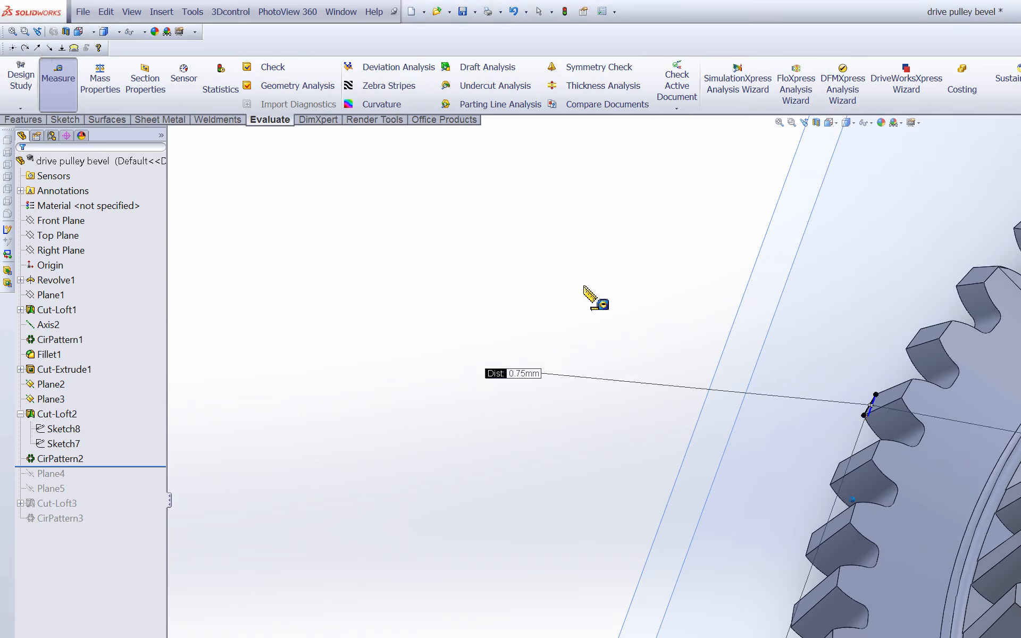
key(Escape)
Measure the distance between two tooth corner points along the rim of the middle tooth row.
click(48, 85)
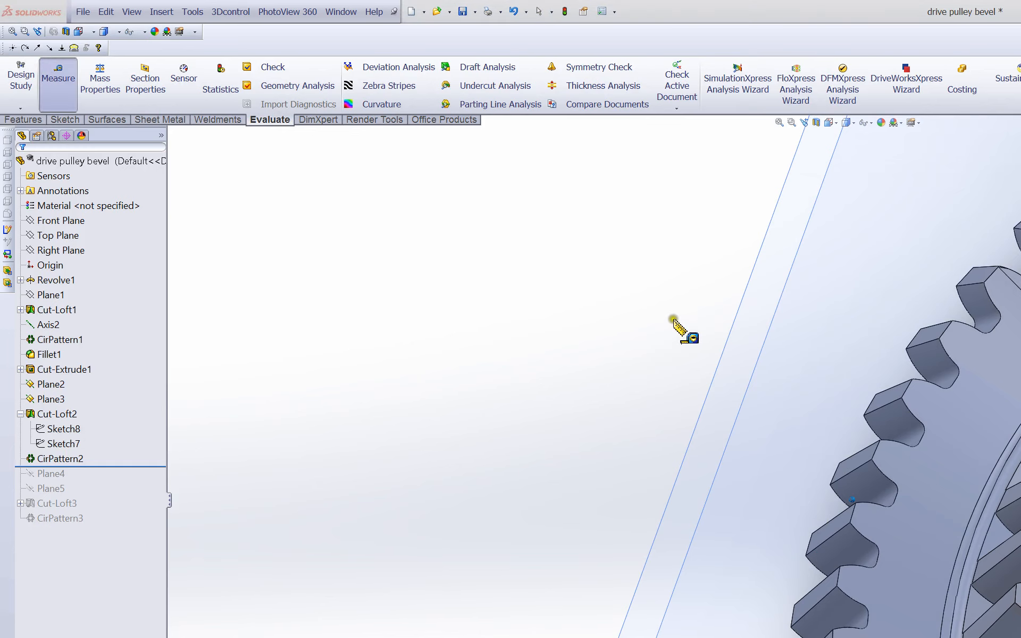
scroll(673, 319, down, 5)
scroll(596, 347, down, 5)
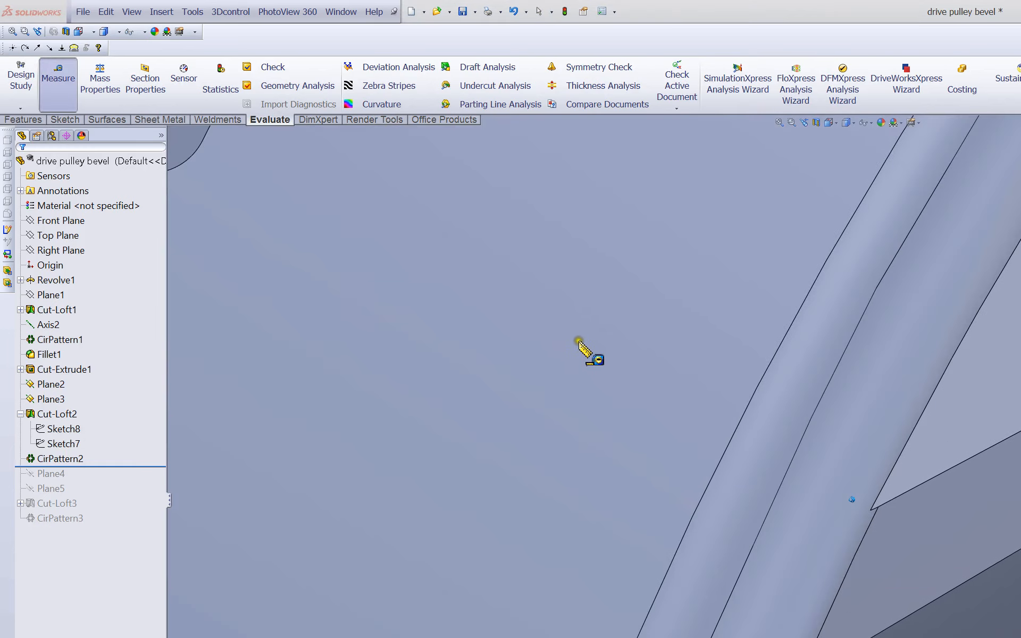
click(579, 340)
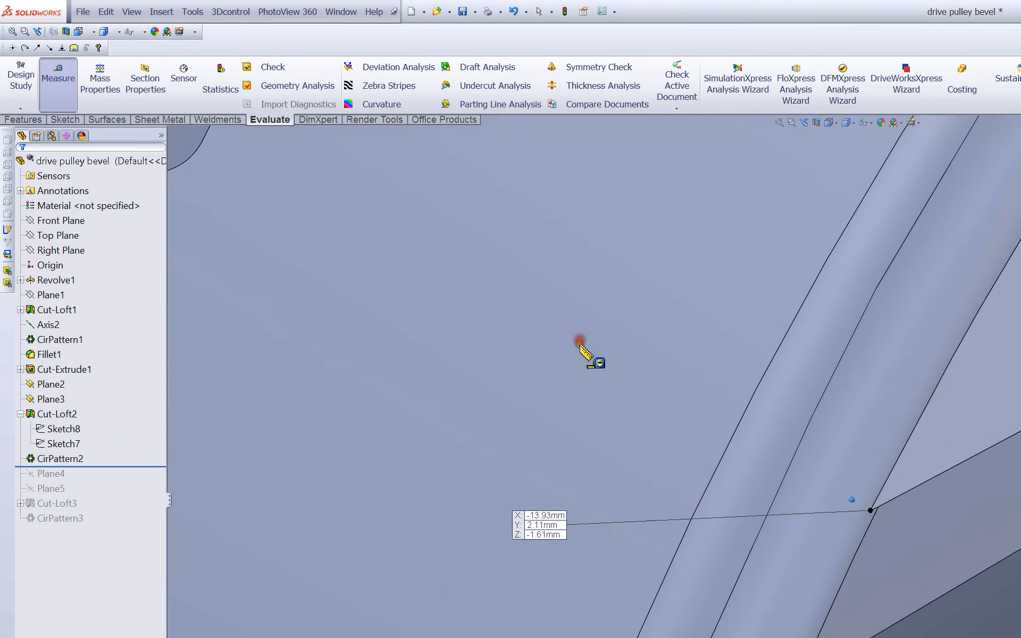
click(524, 456)
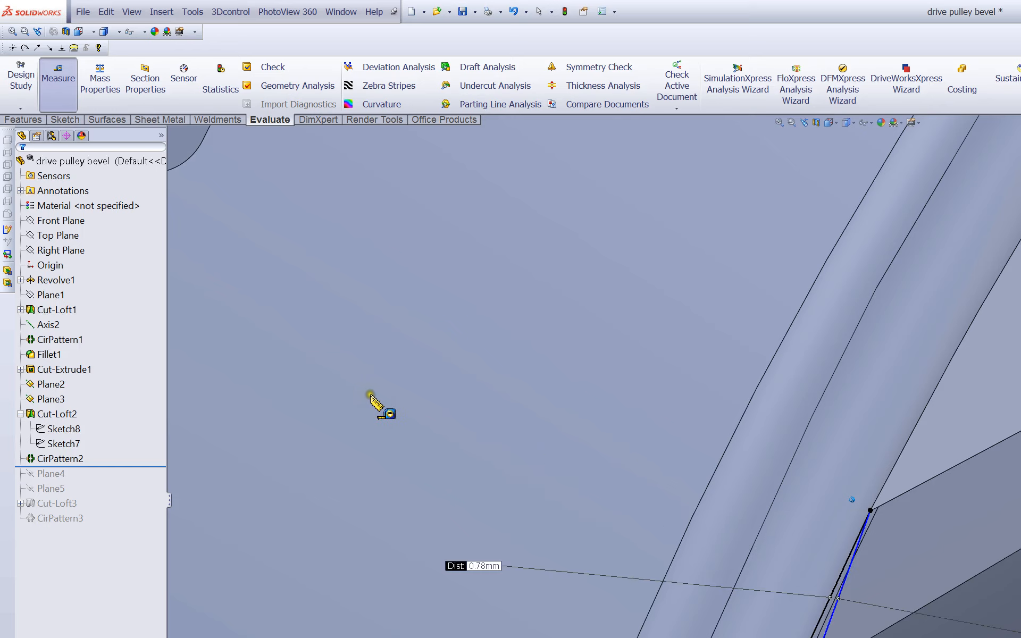
key(Escape)
scroll(303, 337, up, 6)
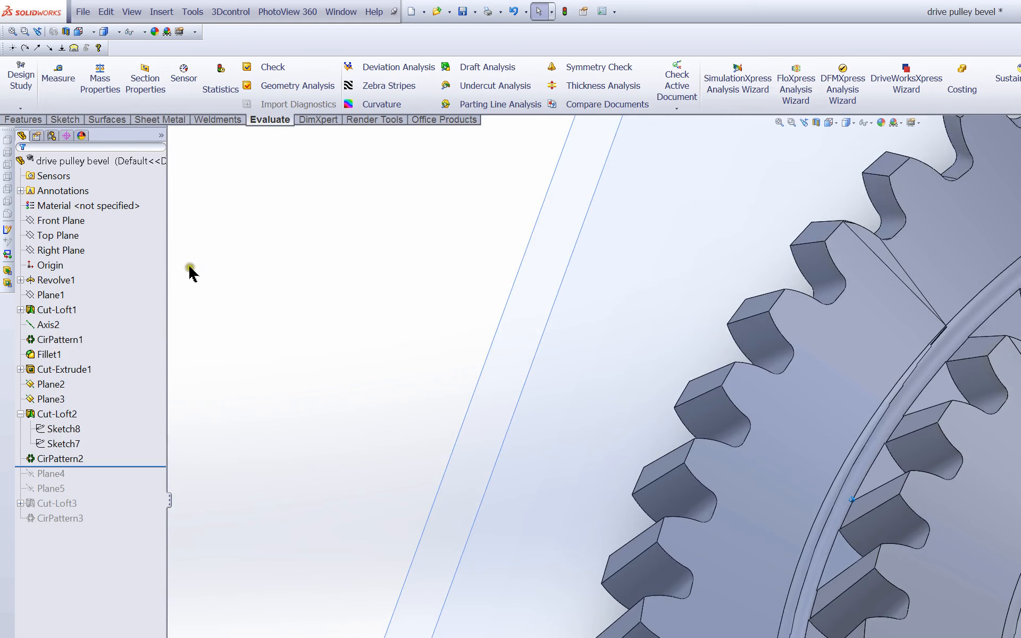
Open CirPattern2's definition, examine its axis, instance count and patterned Cut-Loft2 feature, and close it unchanged.
right_click(47, 460)
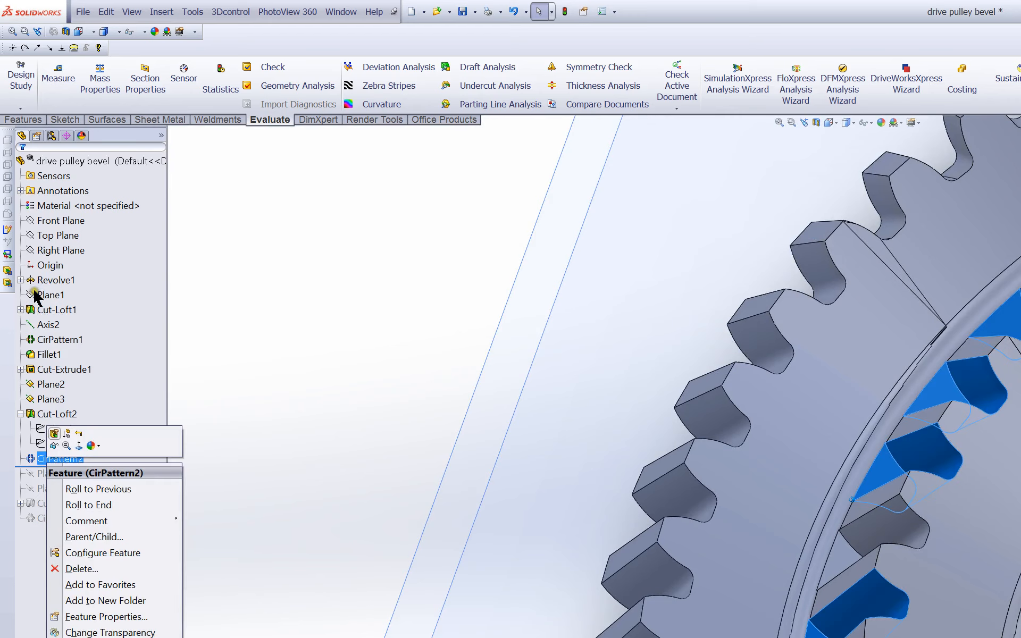
click(53, 434)
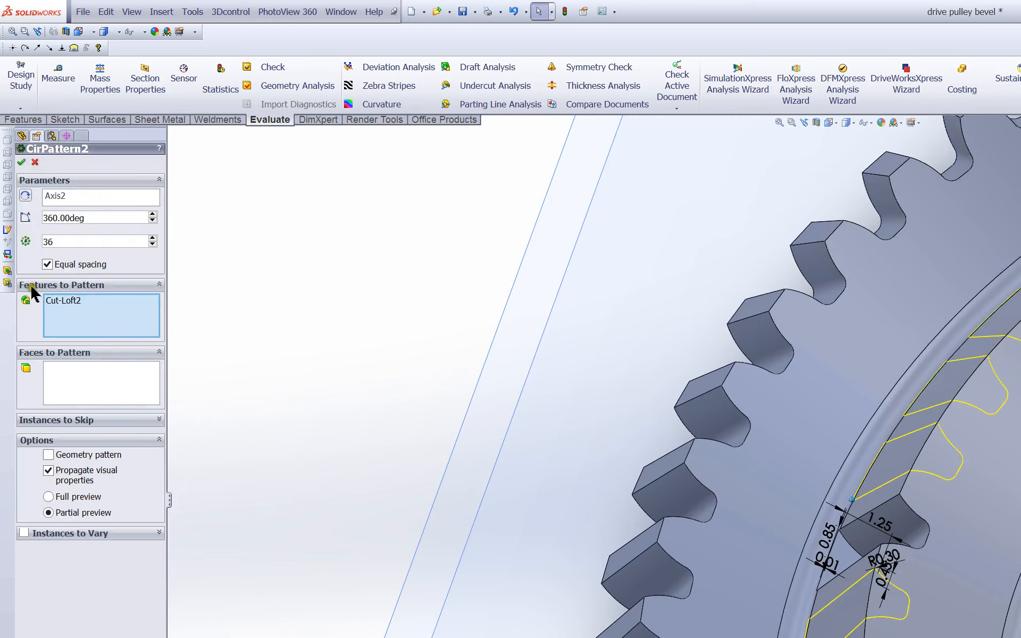
scroll(581, 372, up, 2)
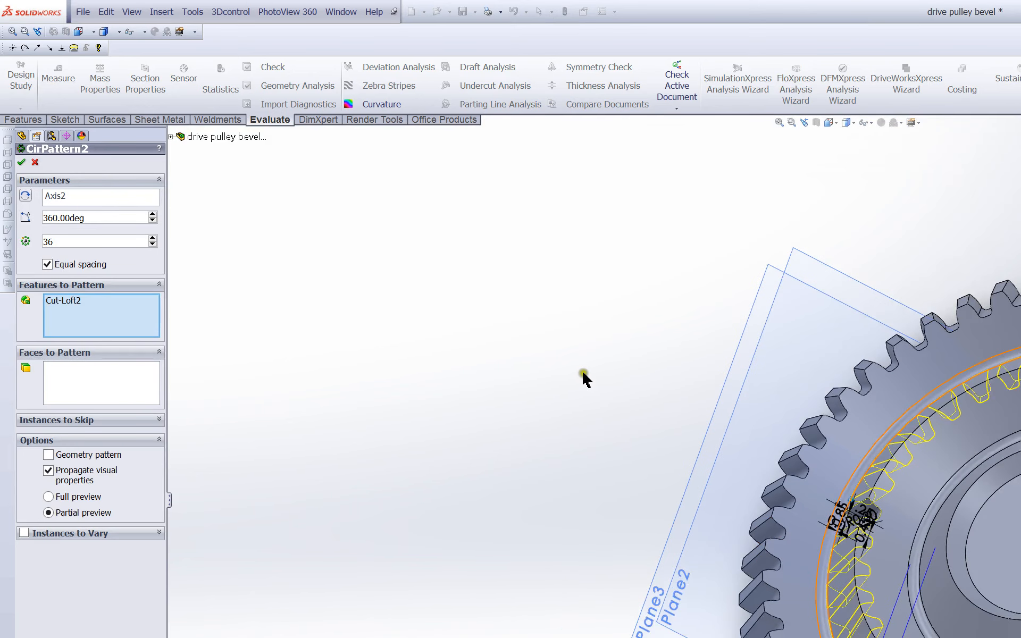
scroll(723, 379, down, 3)
scroll(722, 380, up, 2)
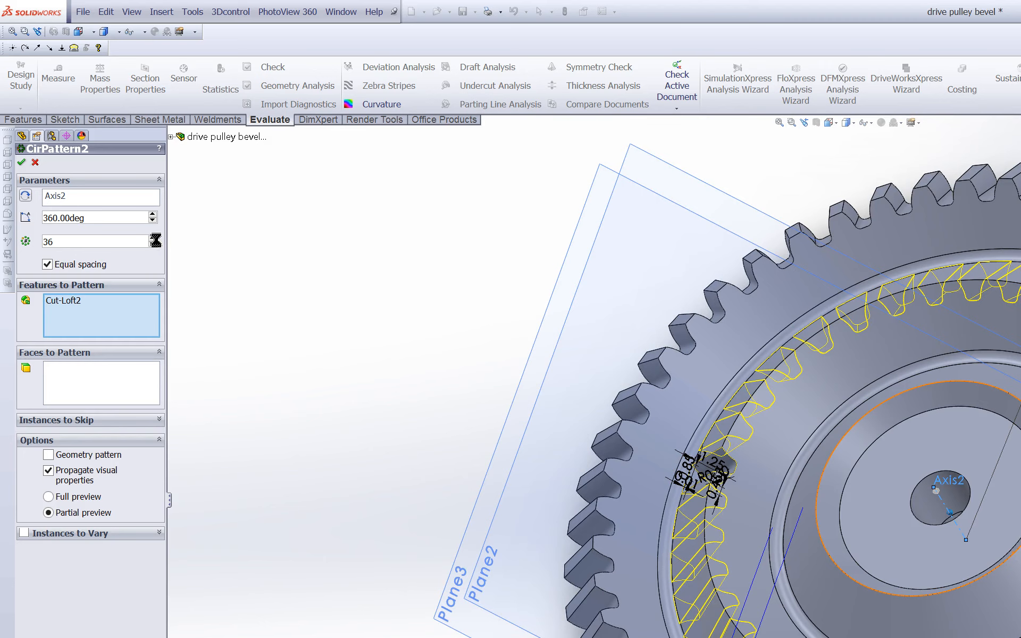
scroll(269, 353, down, 2)
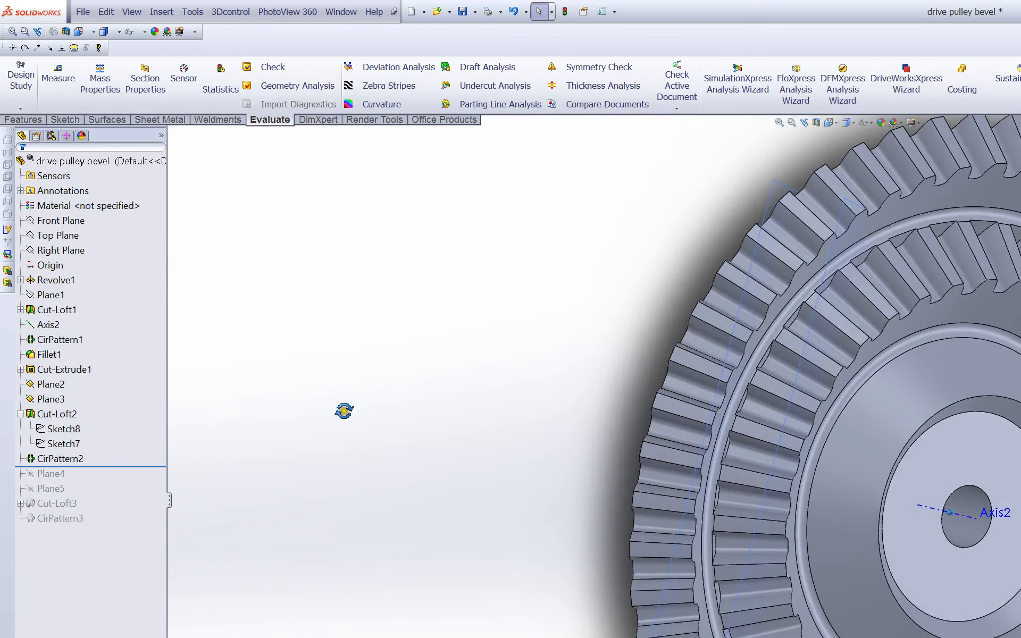
scroll(341, 410, up, 2)
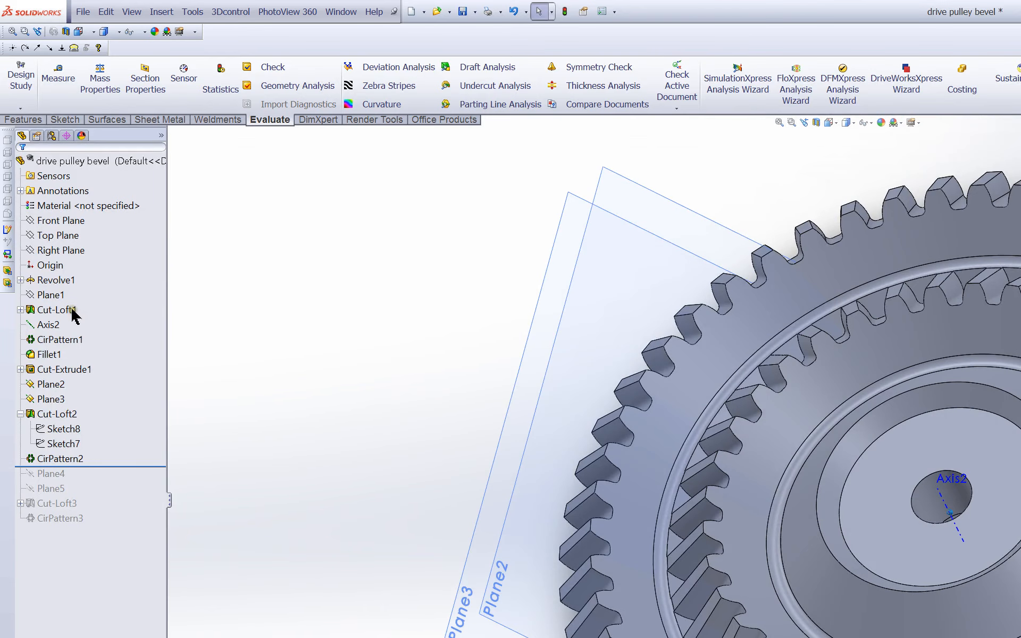
Roll the feature history forward past Plane5 and hide Plane2 and Plane3.
drag(113, 466, 106, 496)
click(50, 383)
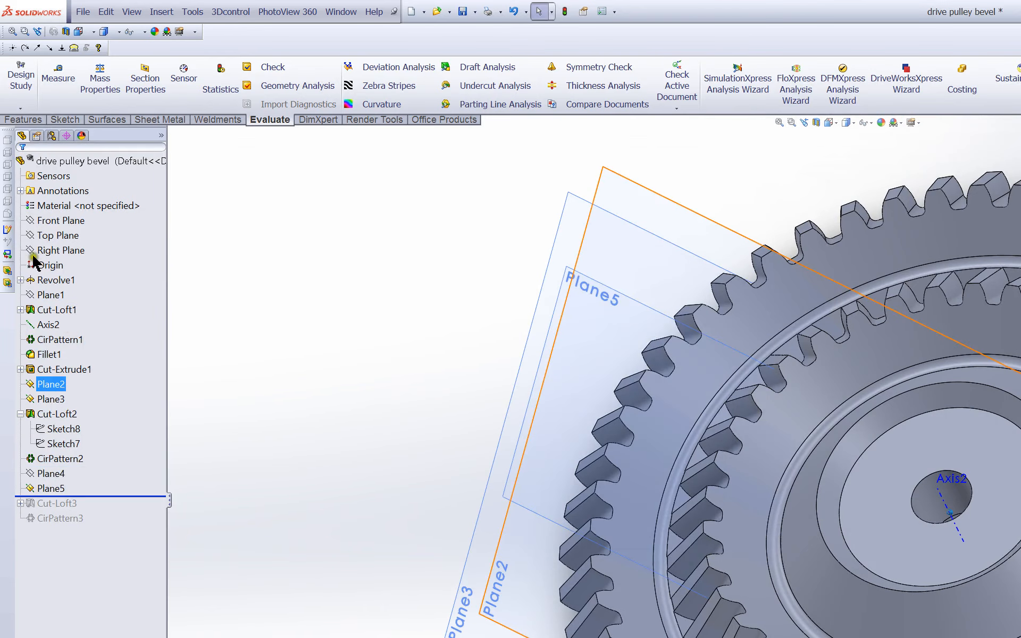
ctrl+click(50, 399)
right_click(50, 398)
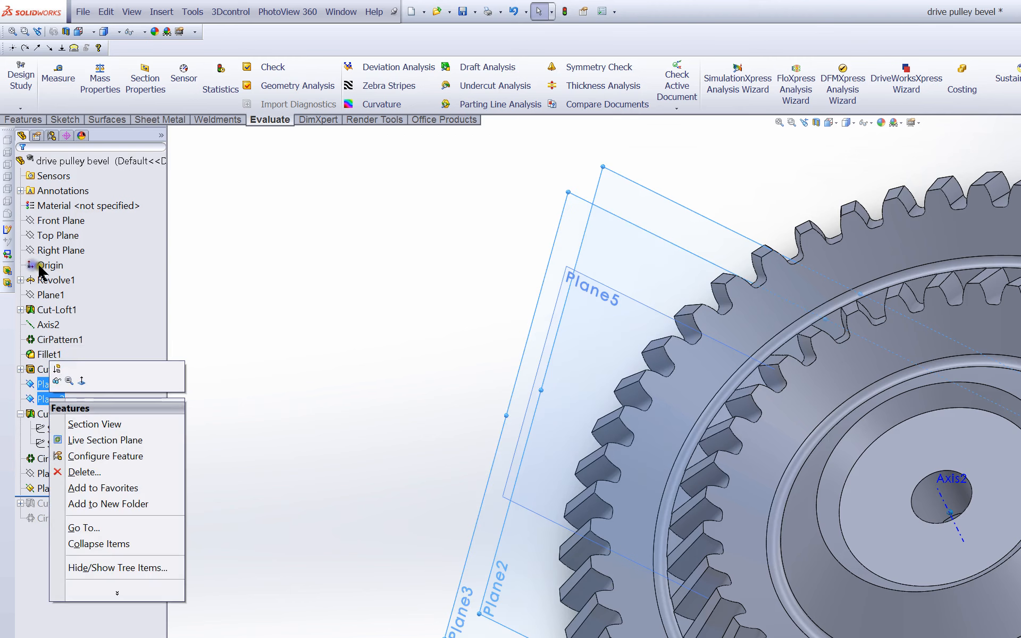
click(56, 381)
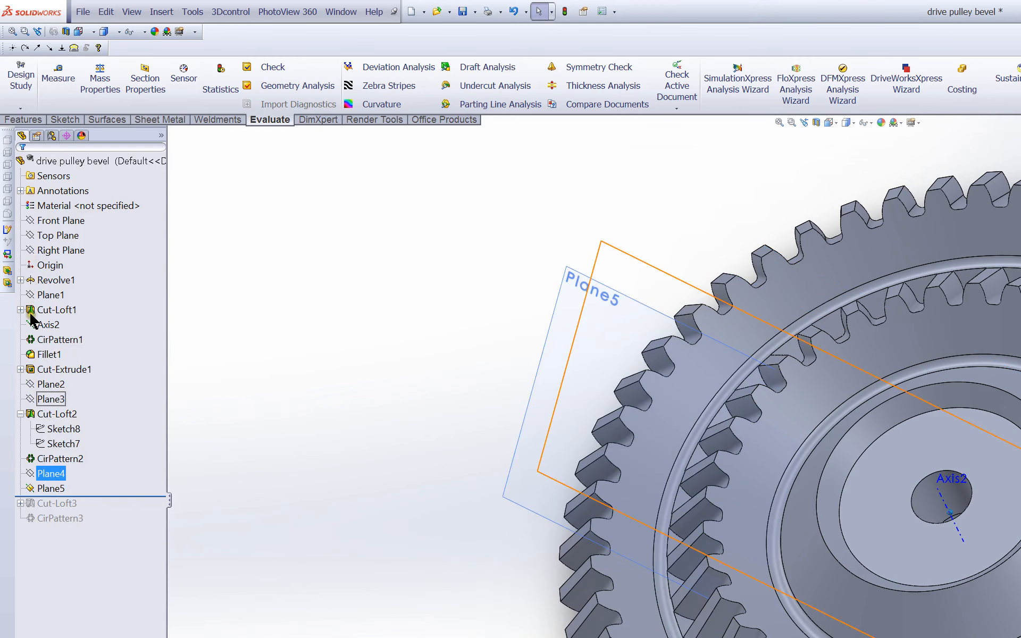
Show Plane4 alongside Plane5 and view both planes against the gear from the side.
click(50, 473)
right_click(50, 473)
click(66, 455)
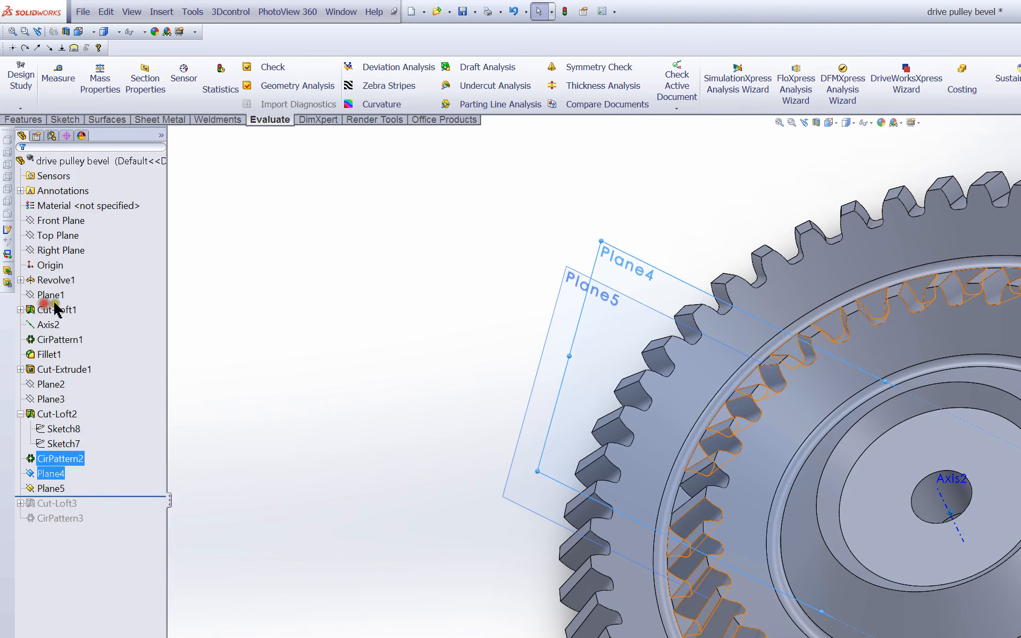
click(216, 302)
mouse_move(217, 301)
middle_down()
mouse_move(246, 291)
mouse_move(289, 217)
mouse_move(158, 288)
middle_up()
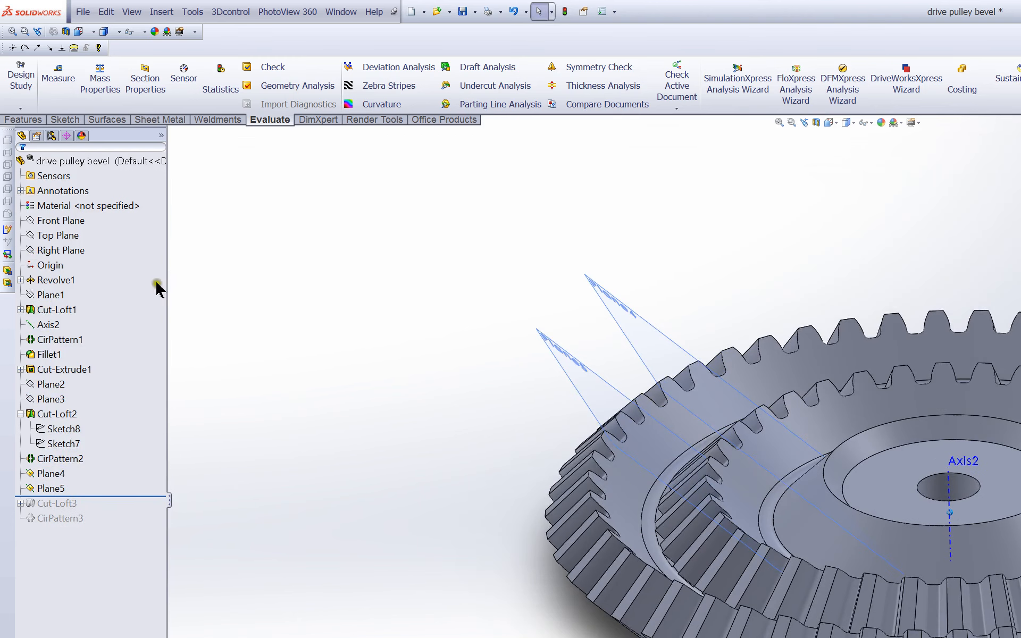
Roll the feature history forward past Cut-Loft3 and expand that feature to list its sketches.
drag(83, 497, 78, 513)
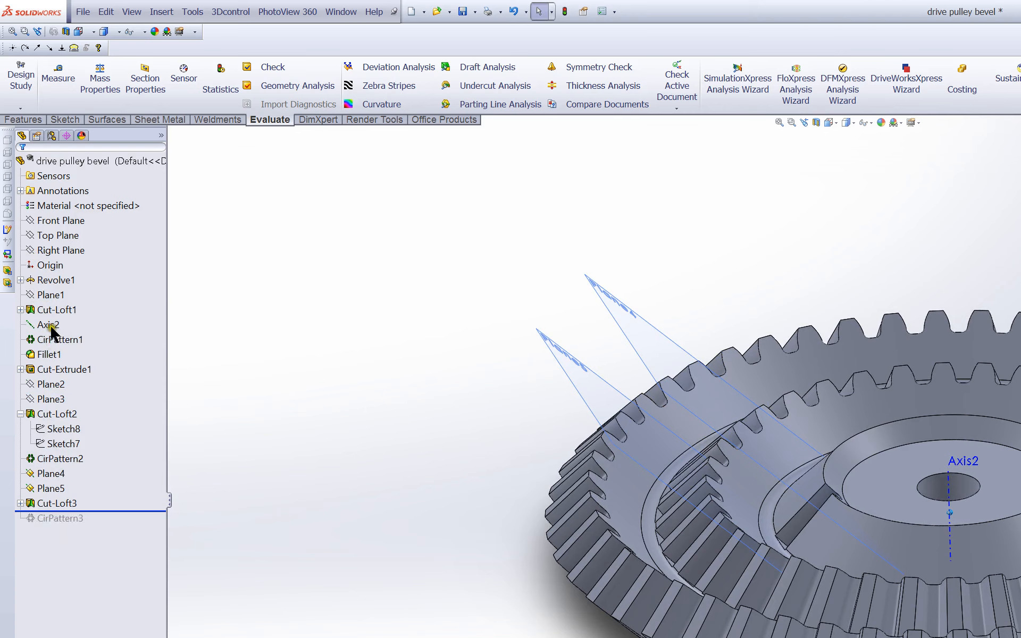
right_click(63, 502)
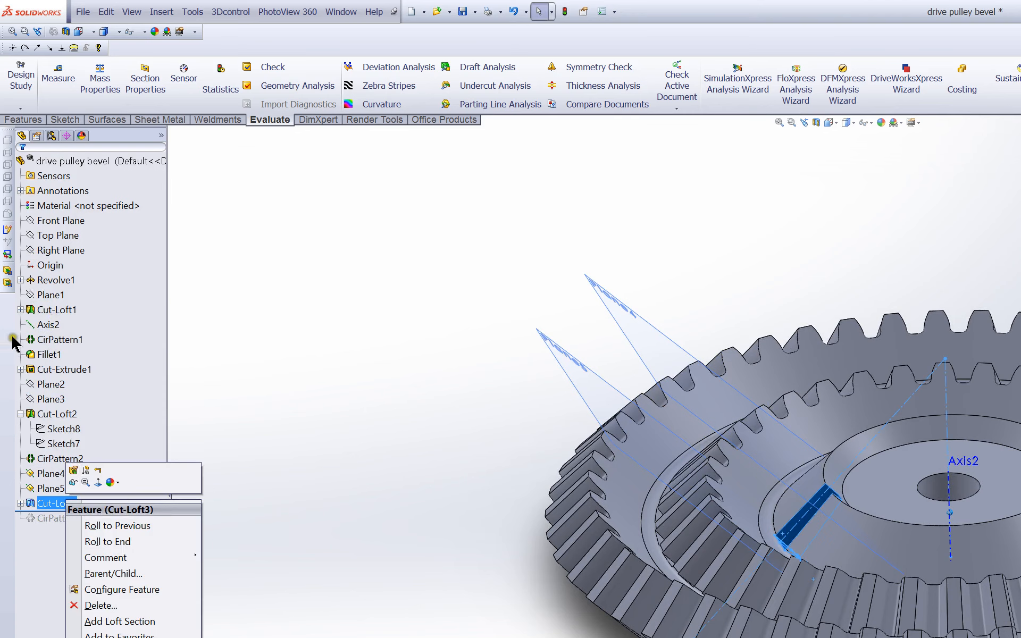
click(21, 504)
Open Sketch9 under Cut-Loft3, examine its profile against the innermost tooth gap, and exit the sketch.
right_click(61, 520)
right_click(56, 535)
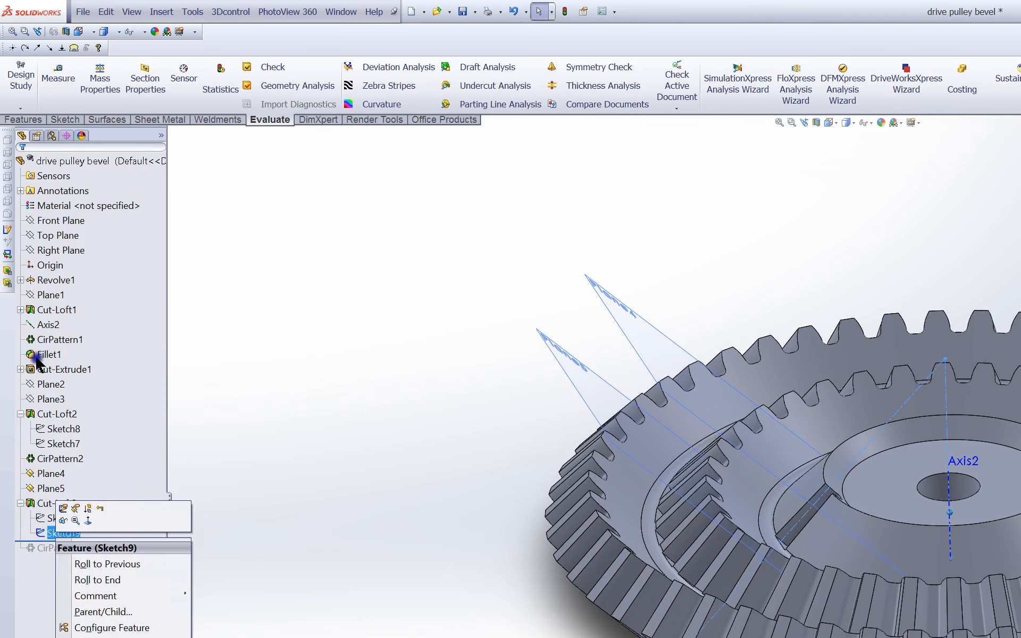
click(64, 509)
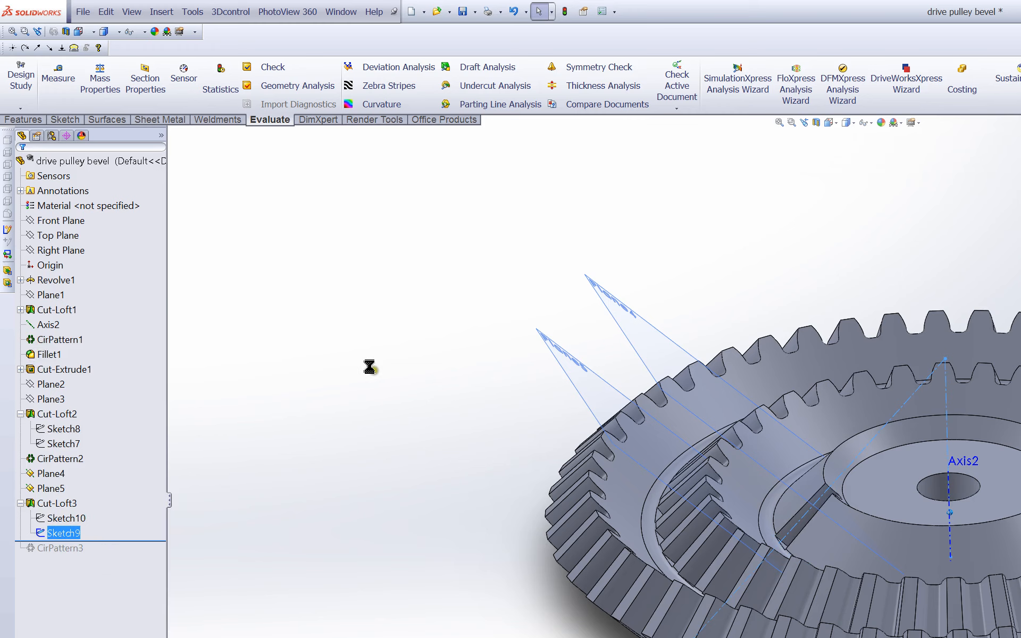
scroll(556, 356, down, 4)
mouse_move(556, 353)
middle_down()
mouse_move(540, 288)
mouse_move(547, 269)
middle_up()
scroll(549, 270, up, 4)
middle_drag(593, 339, 637, 412)
click(20, 73)
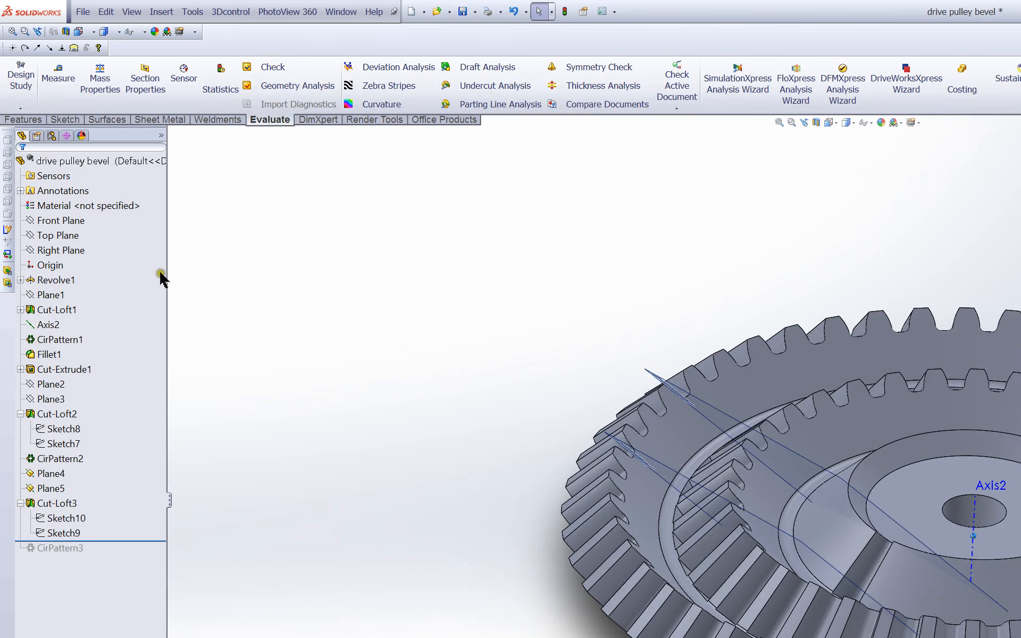
Inspect the innermost lofted gap, open Plane5's definition to examine its offset from Plane4, and cancel without changes.
scroll(559, 334, down, 5)
middle_drag(572, 333, 455, 251)
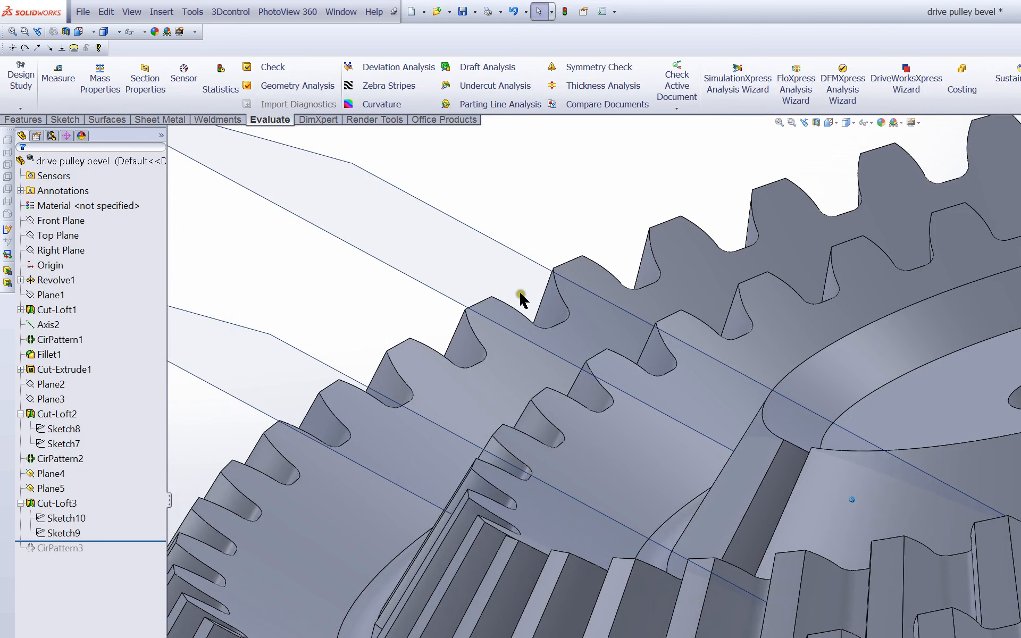
scroll(536, 303, up, 6)
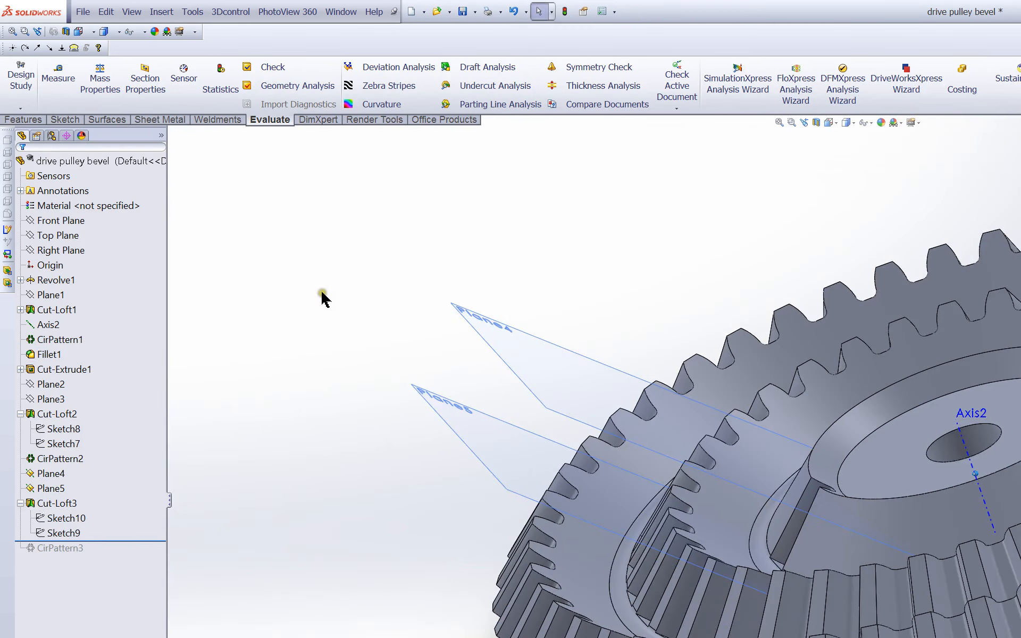
right_click(49, 488)
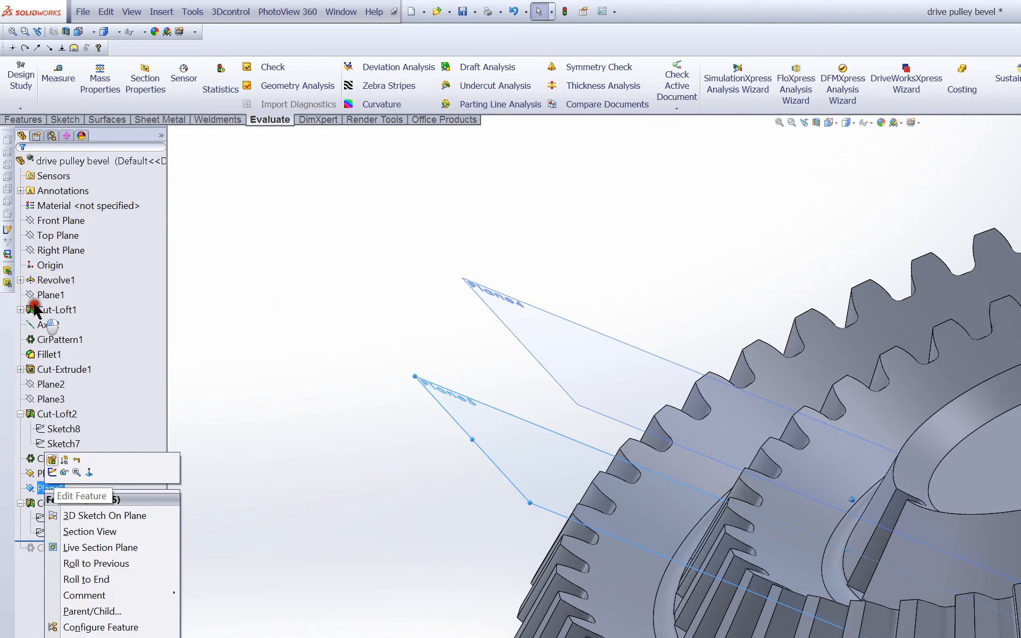
click(34, 309)
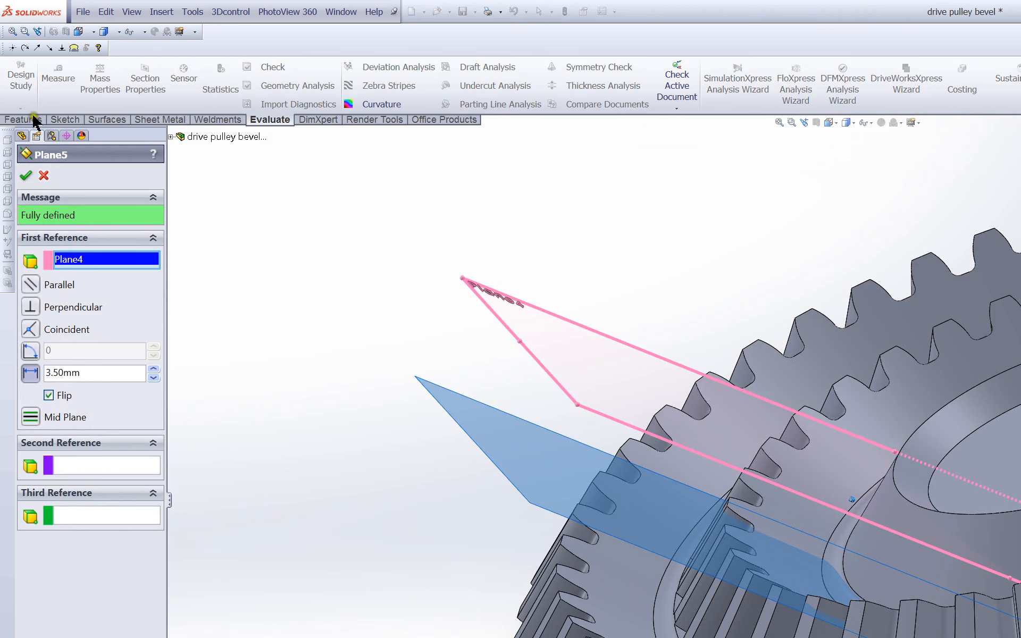
click(43, 175)
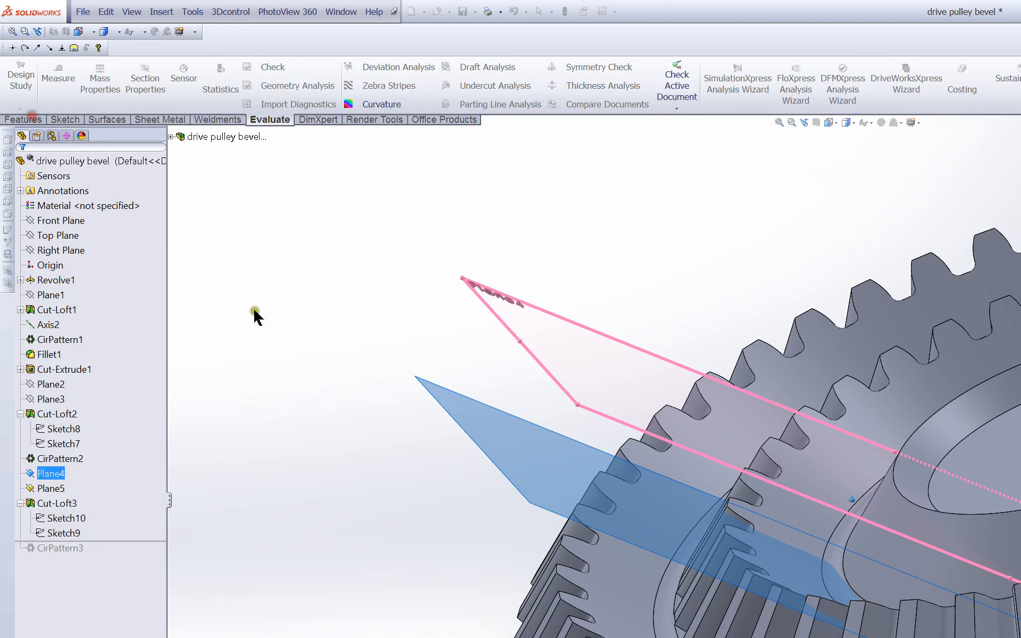
Open Sketch10 under Cut-Loft3, examine its dimensioned tooth-gap profile, and exit the sketch.
right_click(44, 342)
click(51, 324)
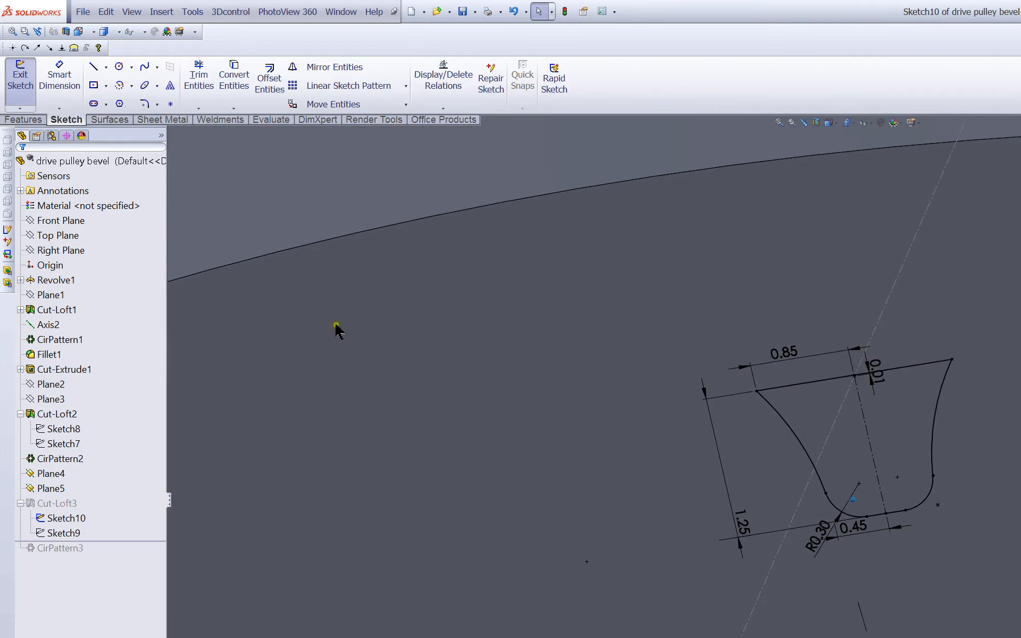
click(14, 69)
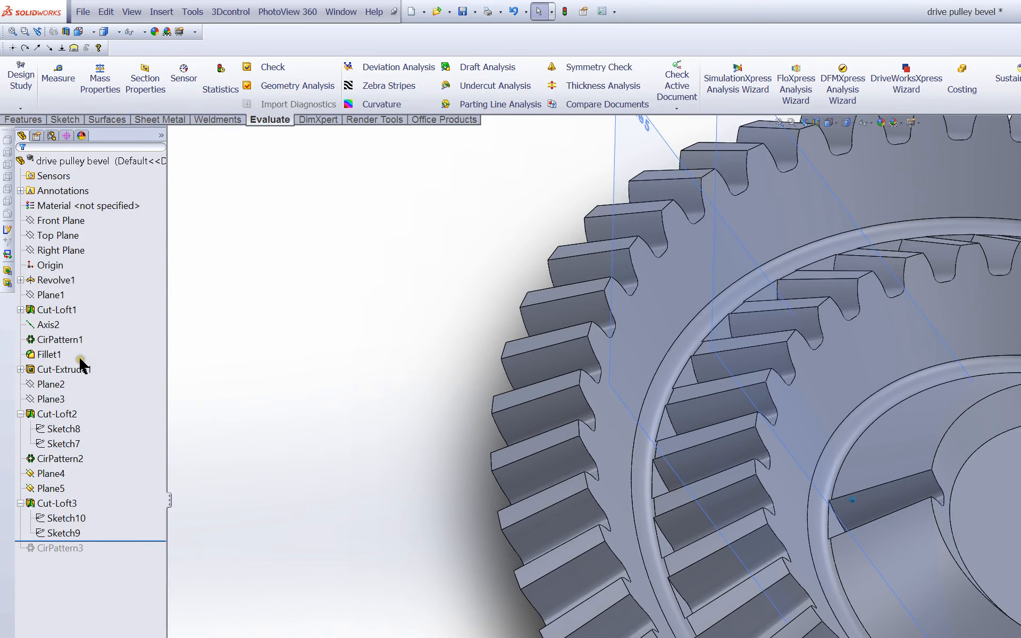
Roll the feature history forward past CirPattern3 and open that circular pattern's definition.
drag(120, 541, 117, 556)
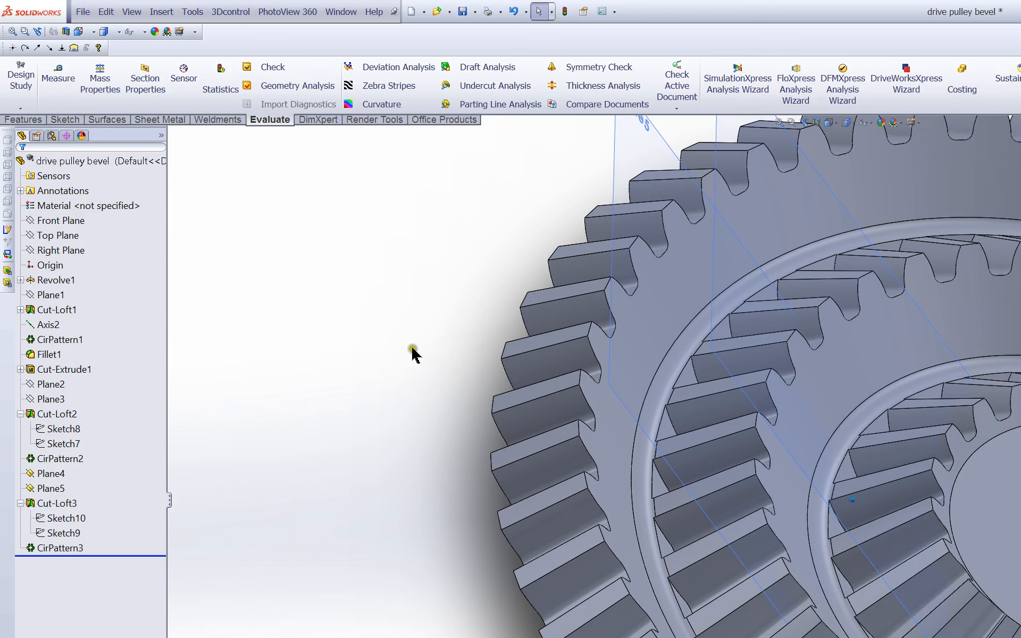
right_click(53, 547)
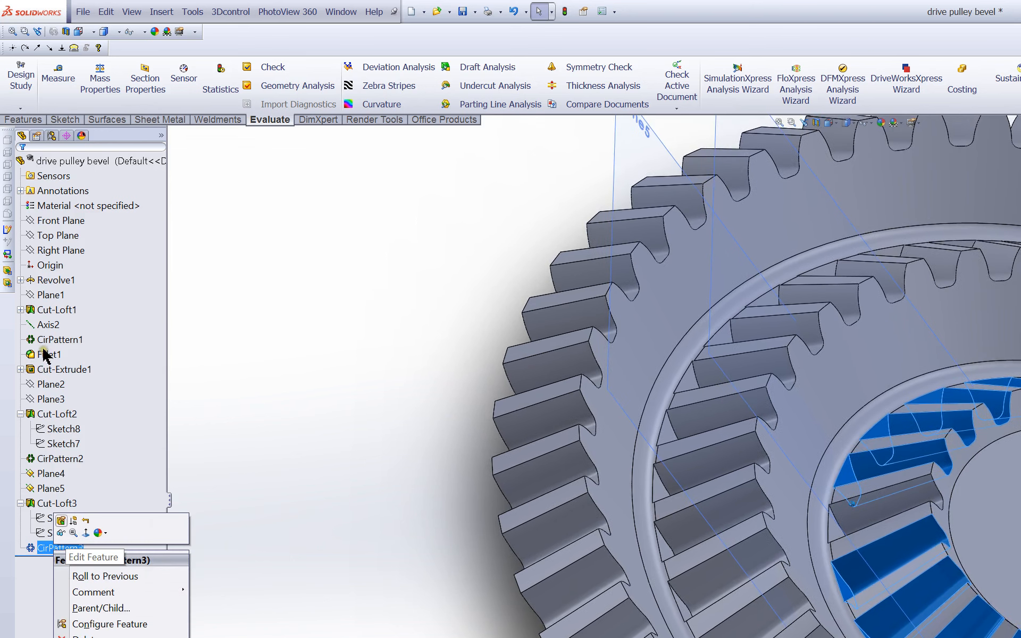
click(62, 520)
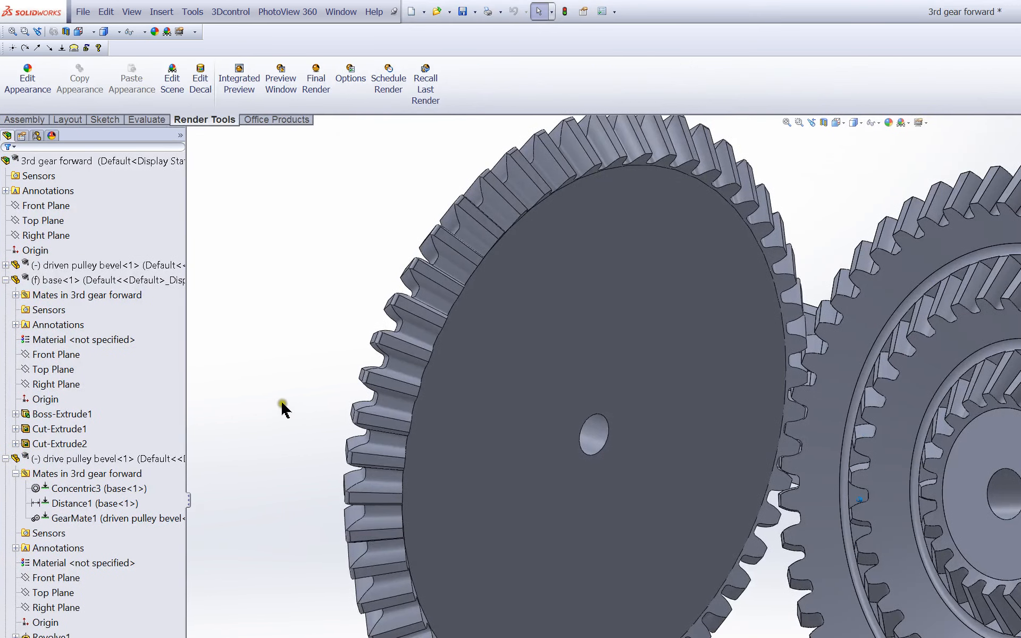
Examine the meshing bevel gears on their bracket in the 3rd gear forward assembly and open the base part in its own window.
scroll(478, 410, down, 3)
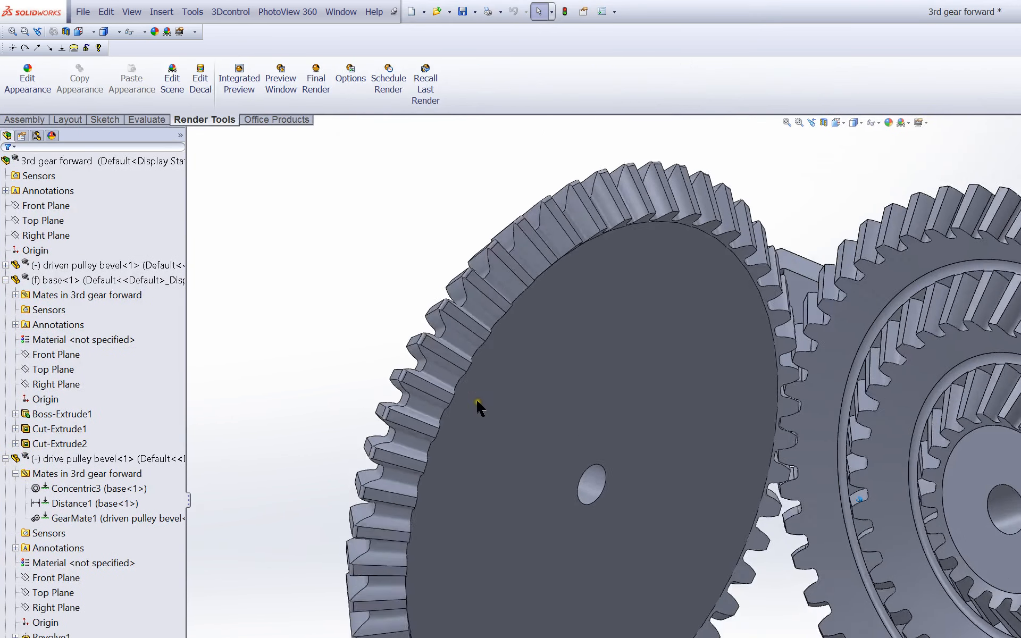
middle_drag(483, 401, 742, 304)
drag(875, 206, 754, 216)
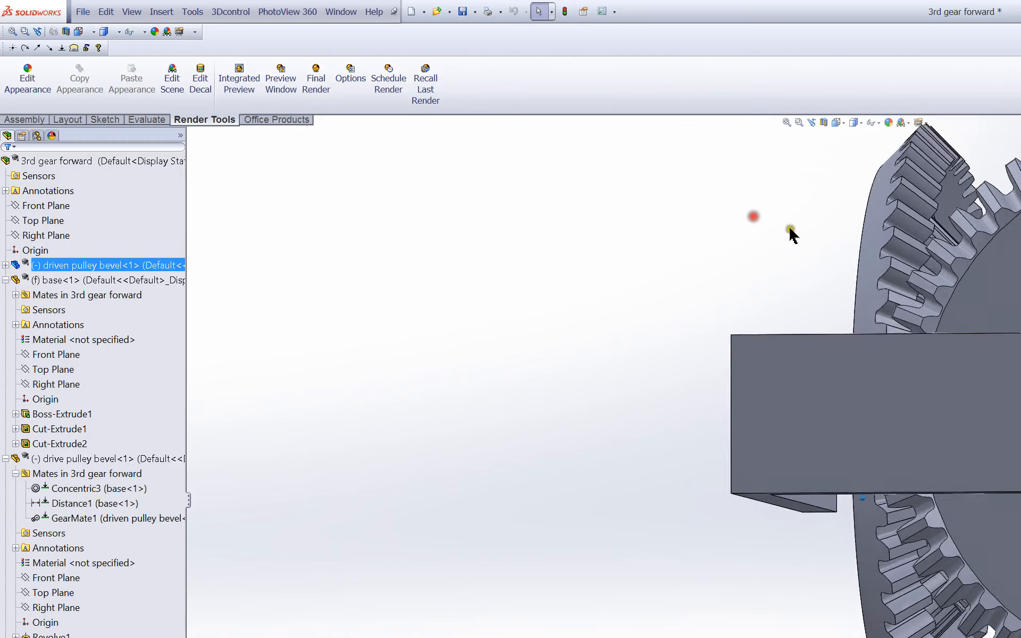
click(830, 258)
right_click(599, 340)
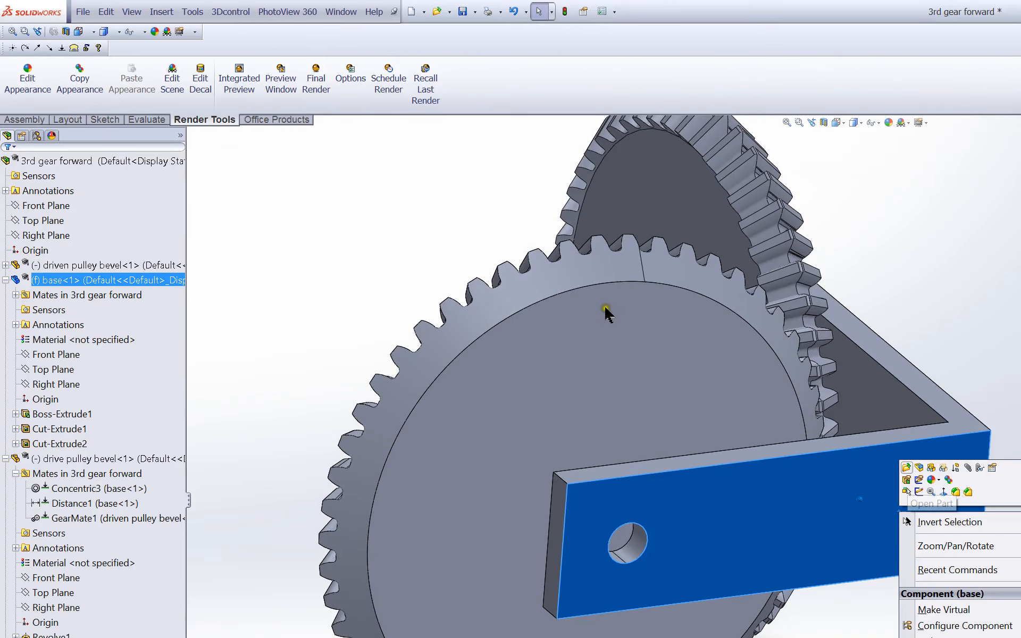
click(605, 308)
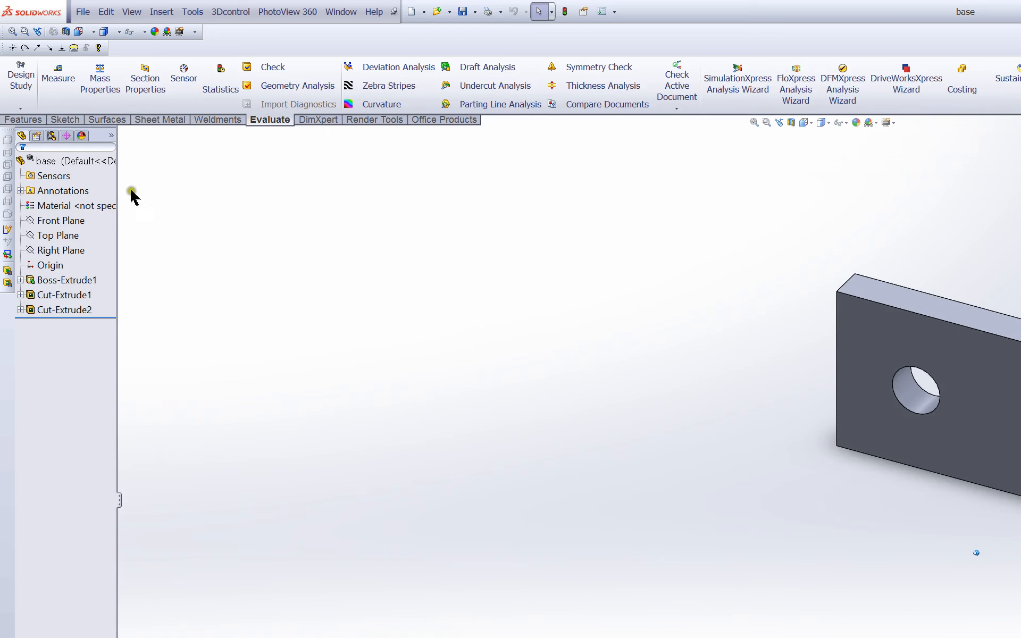
Open the profile sketch of the base's Boss-Extrude1 for editing and view it face-on.
right_click(82, 279)
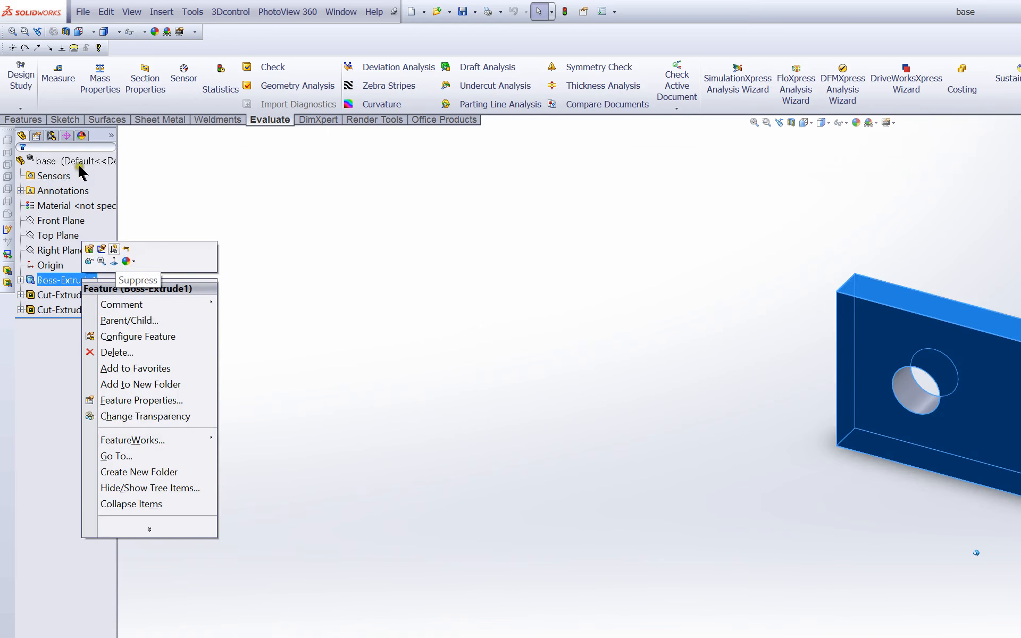
click(102, 249)
middle_drag(339, 286, 456, 392)
middle_drag(382, 237, 404, 287)
key(ctrl+8)
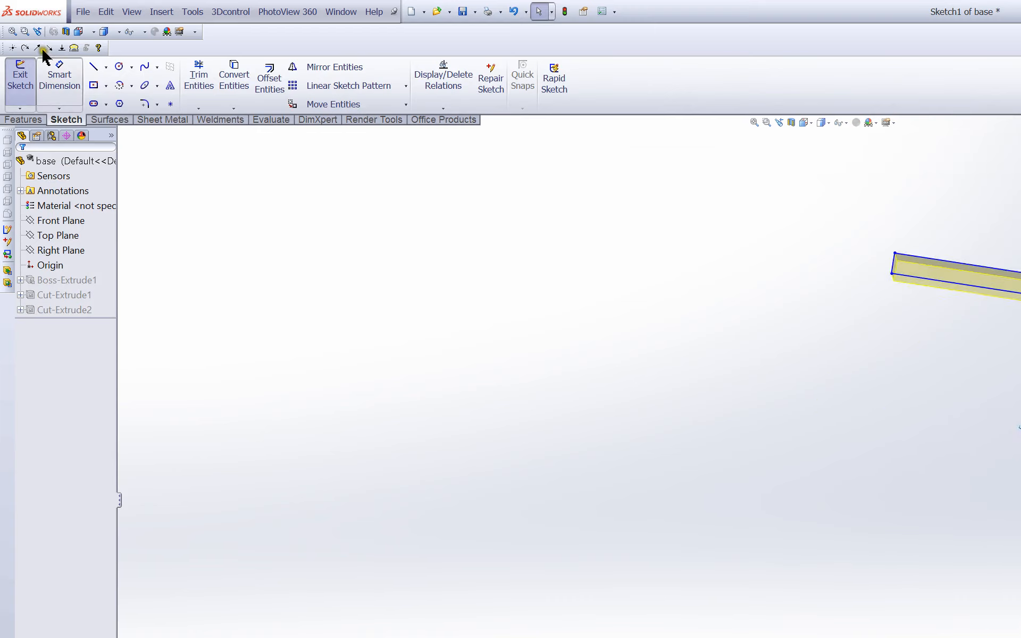
Dimension the lower horizontal line of the base profile and the neighbouring edges of its other leg.
click(41, 57)
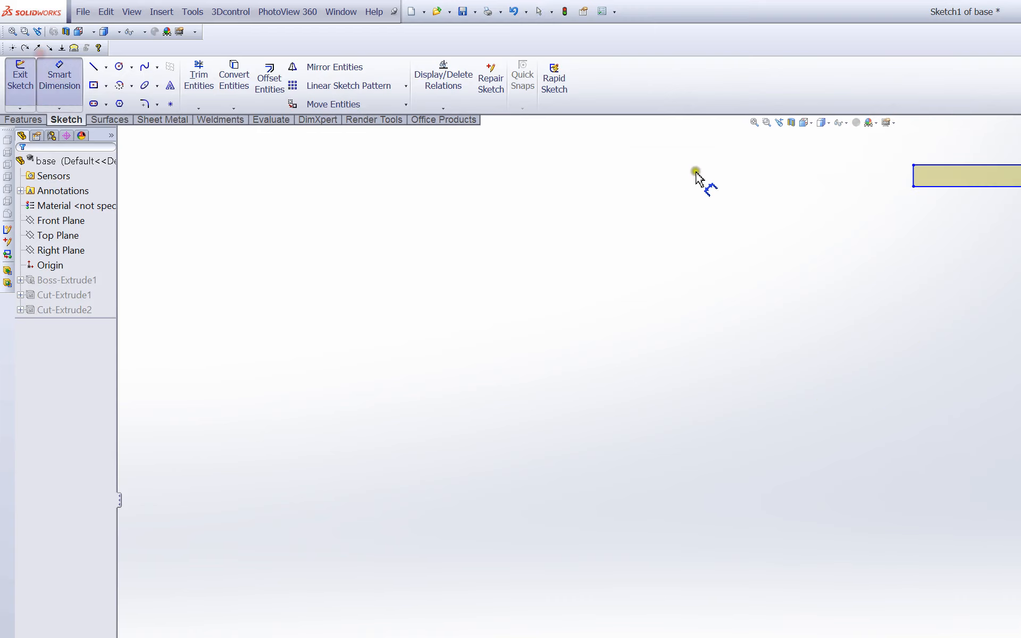
click(689, 124)
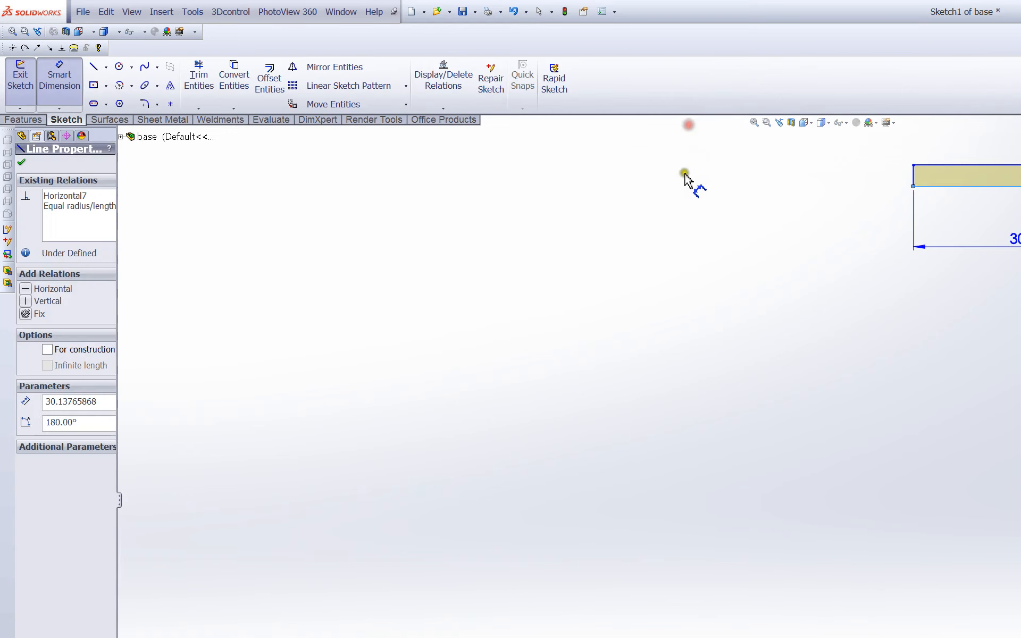
click(698, 334)
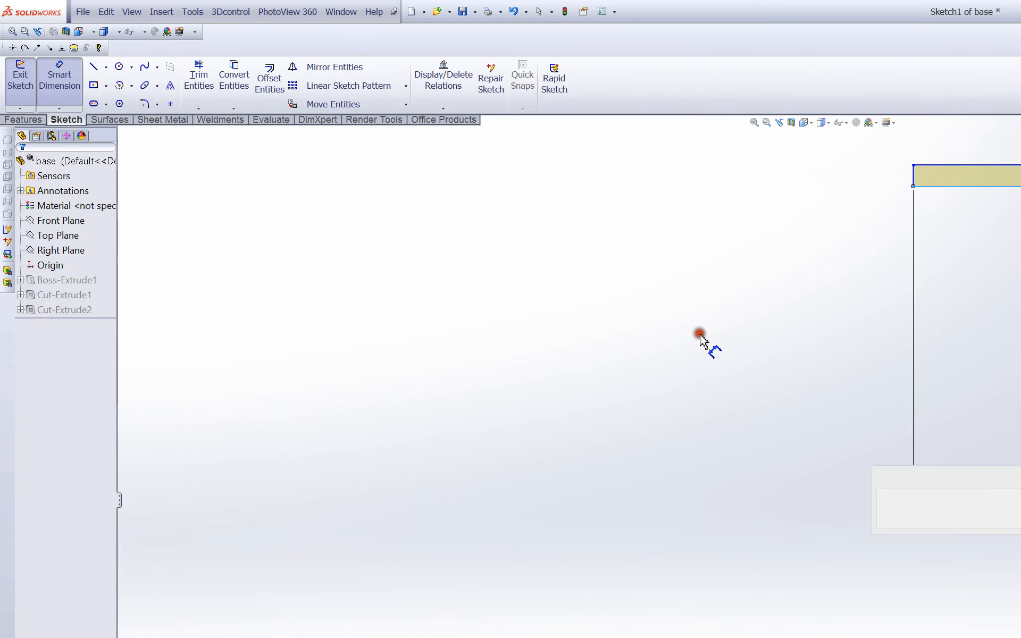
click(751, 324)
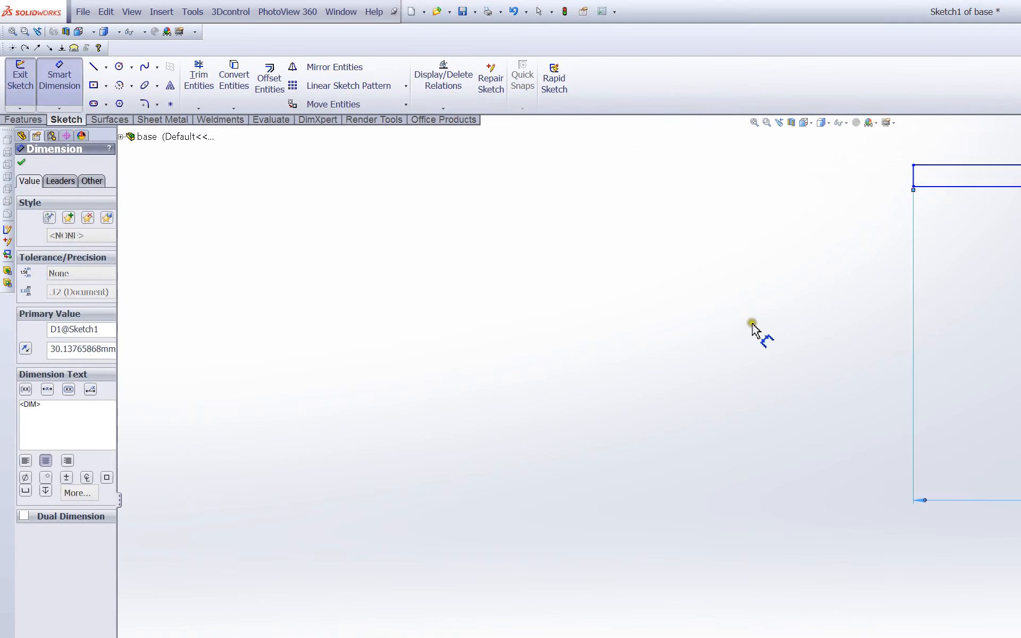
click(824, 255)
click(880, 256)
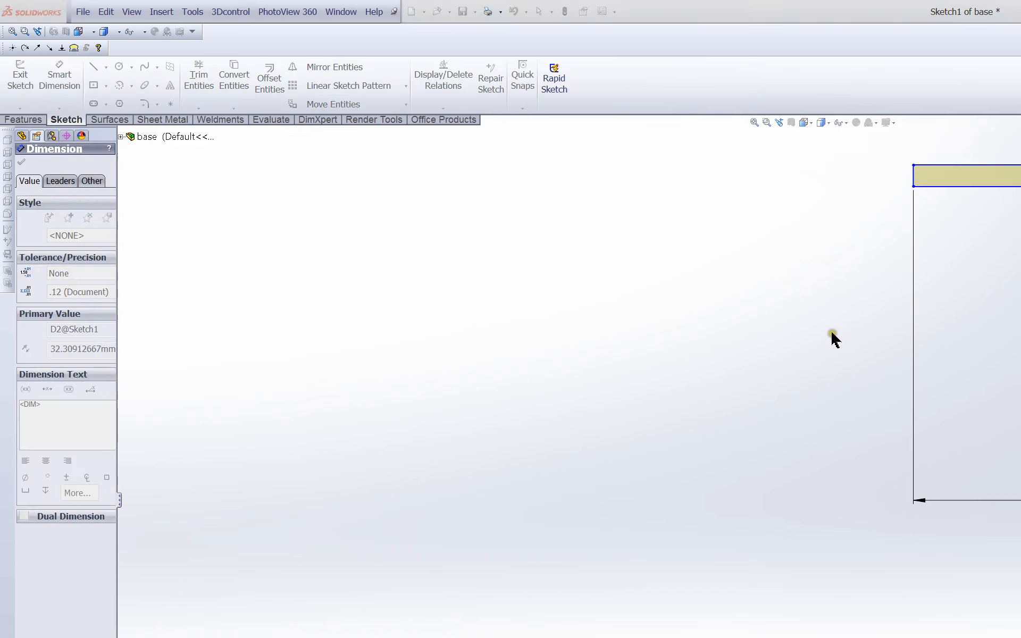
click(817, 324)
click(813, 371)
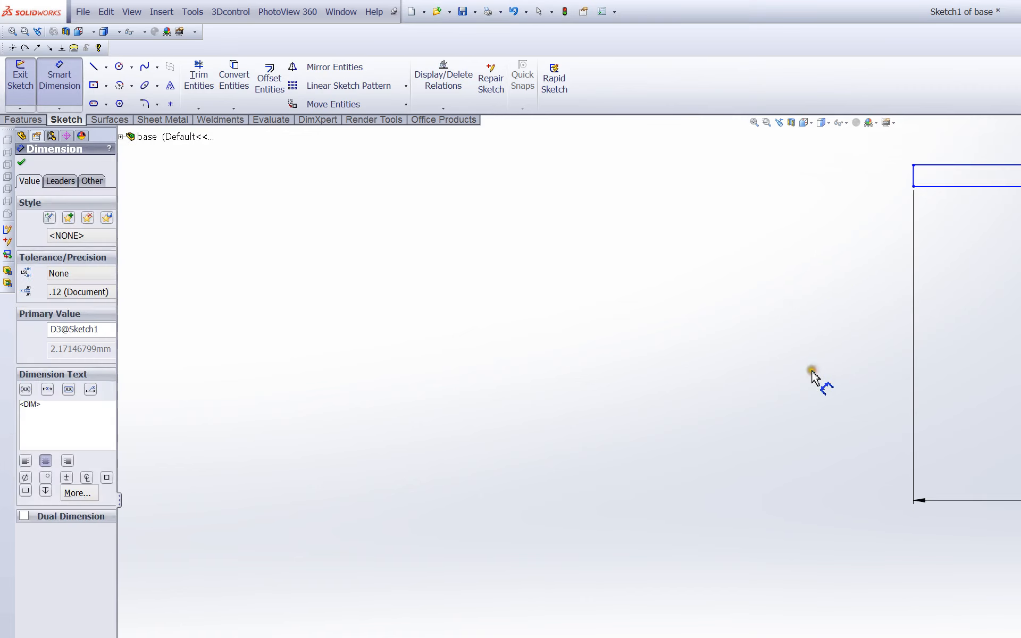
Dimension the base profile's upper horizontal line, the remaining leg edge and the end thickness, and exit the sketch.
click(697, 111)
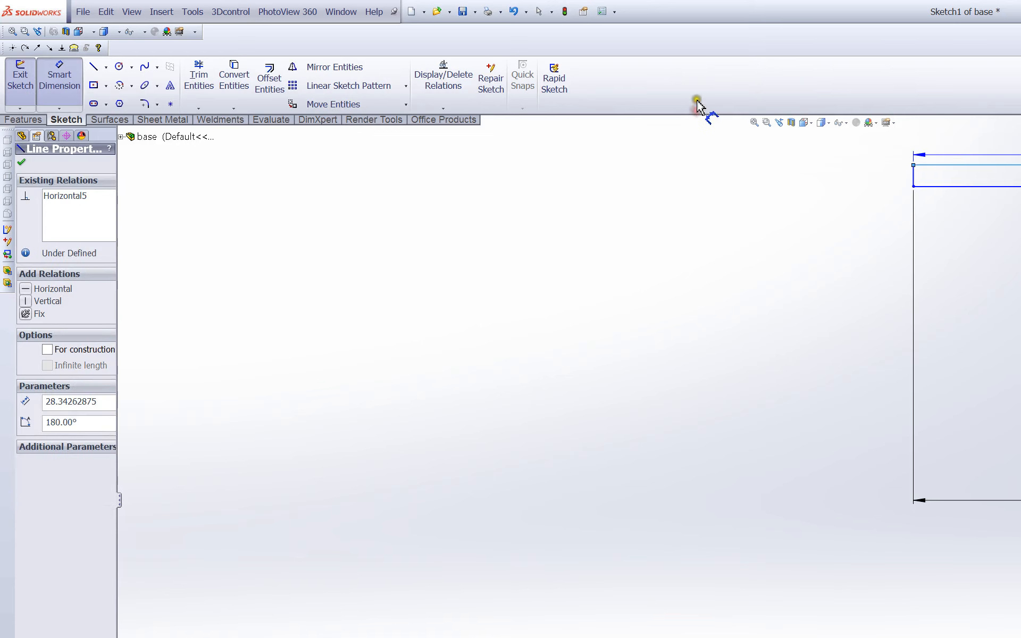
click(696, 141)
key(Return)
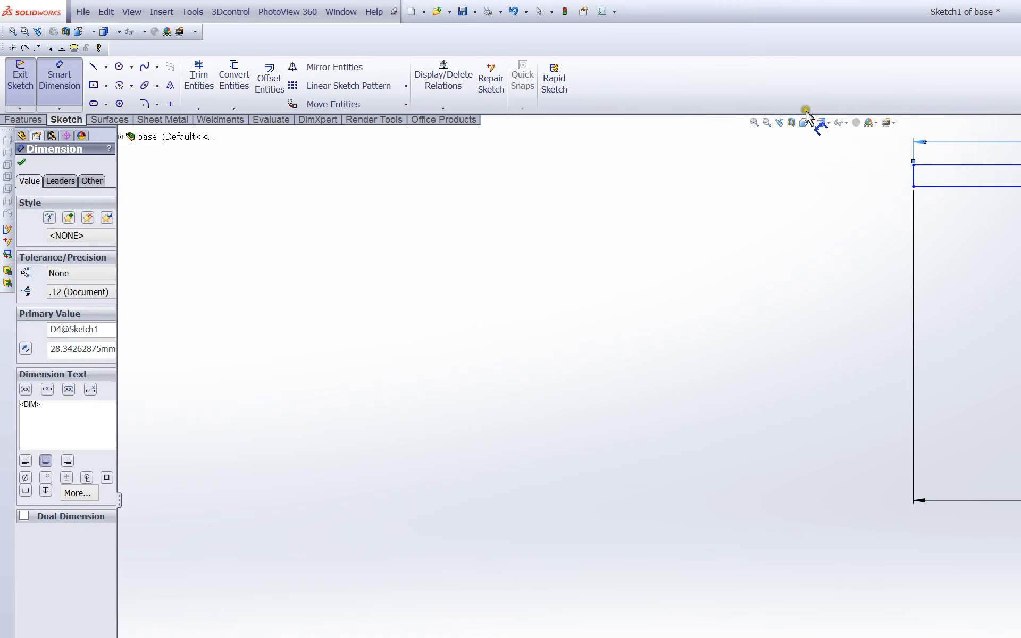
click(806, 110)
click(808, 98)
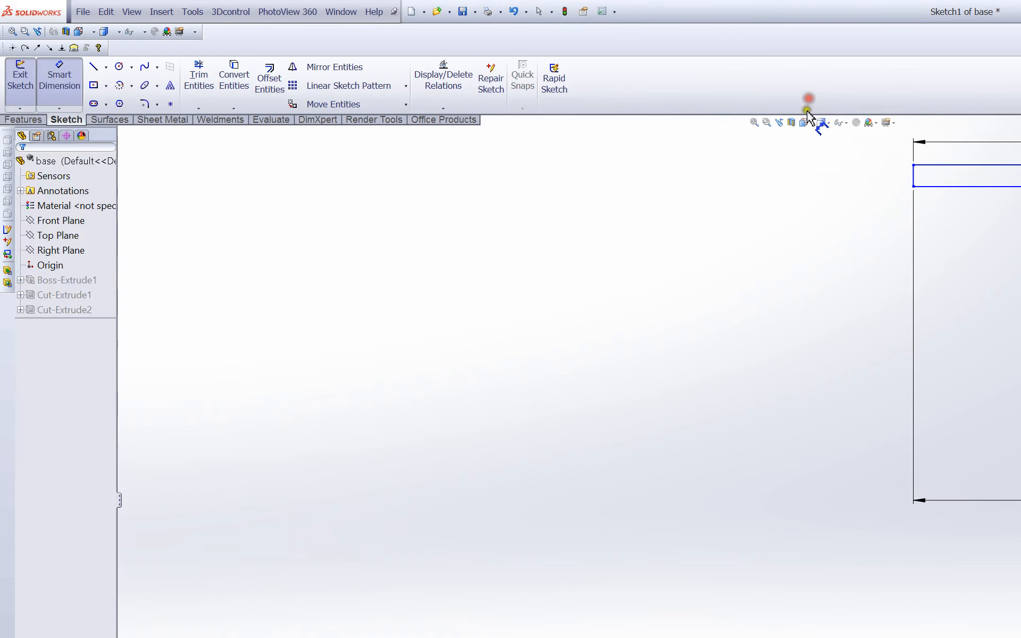
click(610, 124)
click(585, 126)
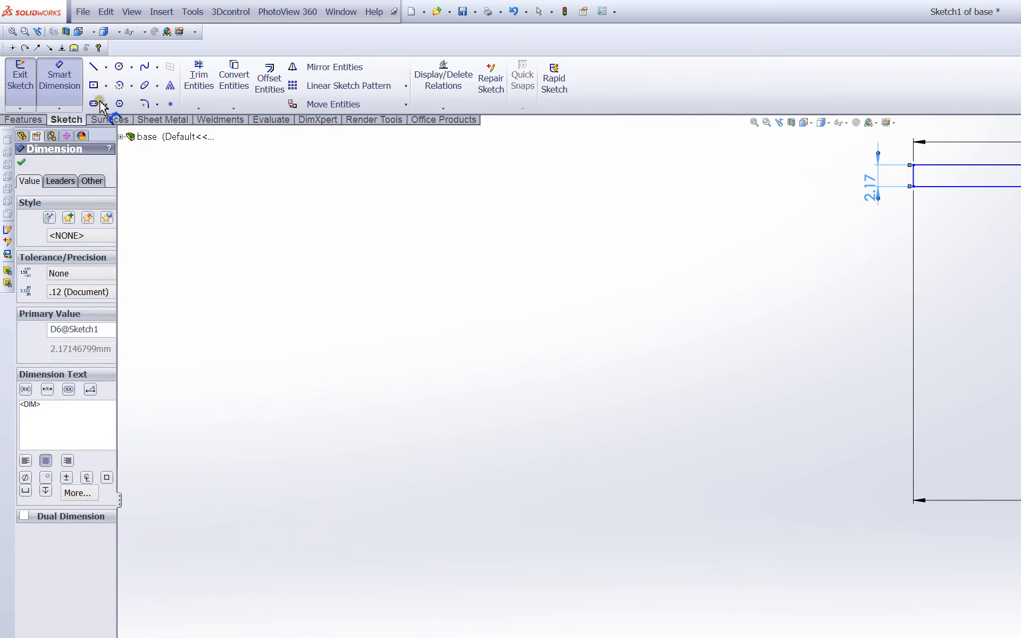
click(11, 48)
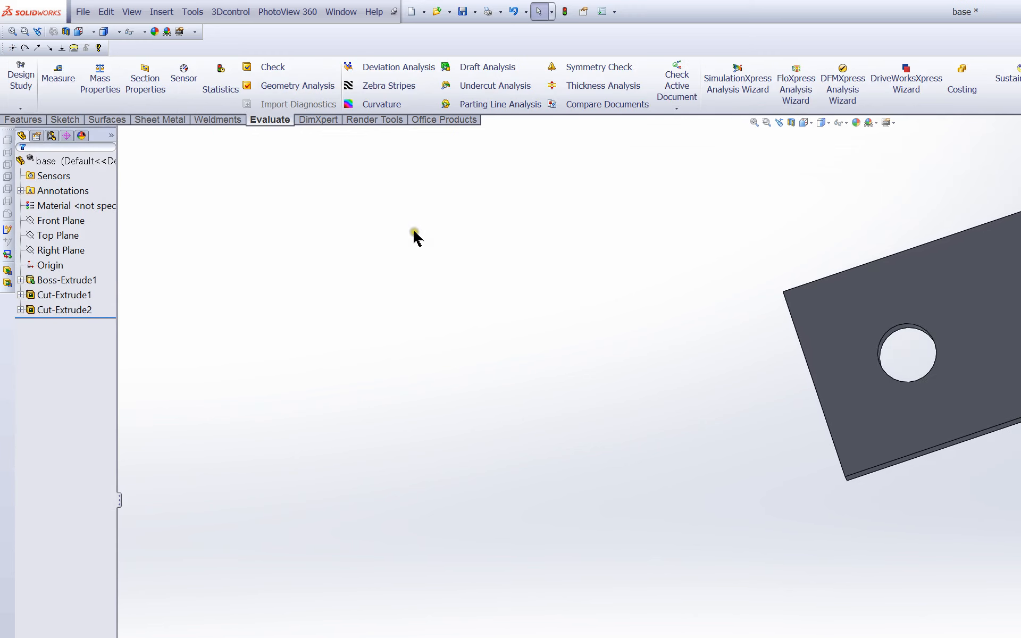
Open the sketch of Cut-Extrude1, examine the hole circle and its dimensions, and exit the sketch.
right_click(62, 292)
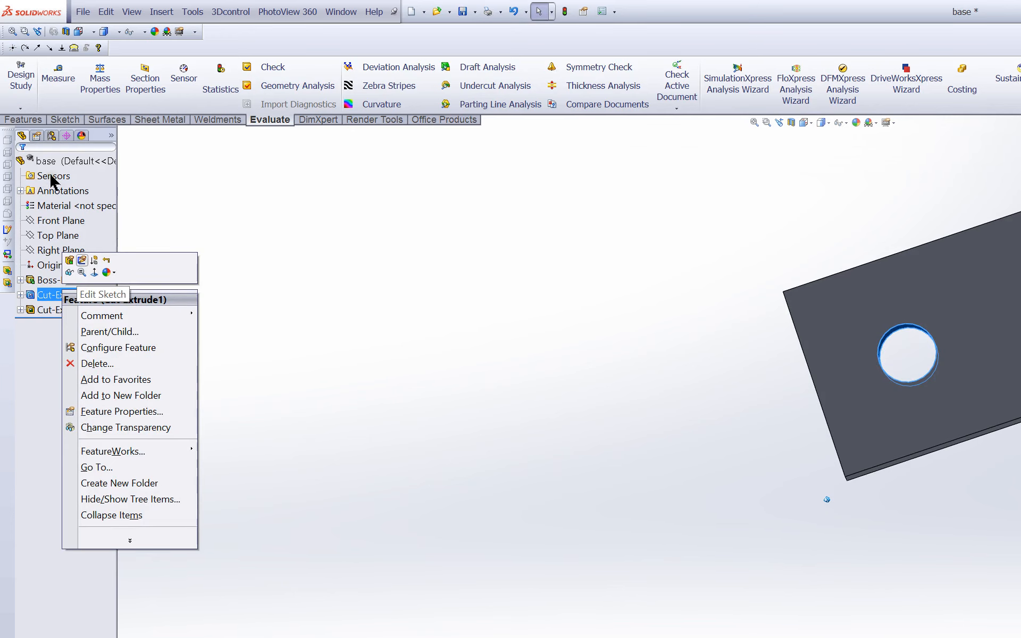
click(81, 260)
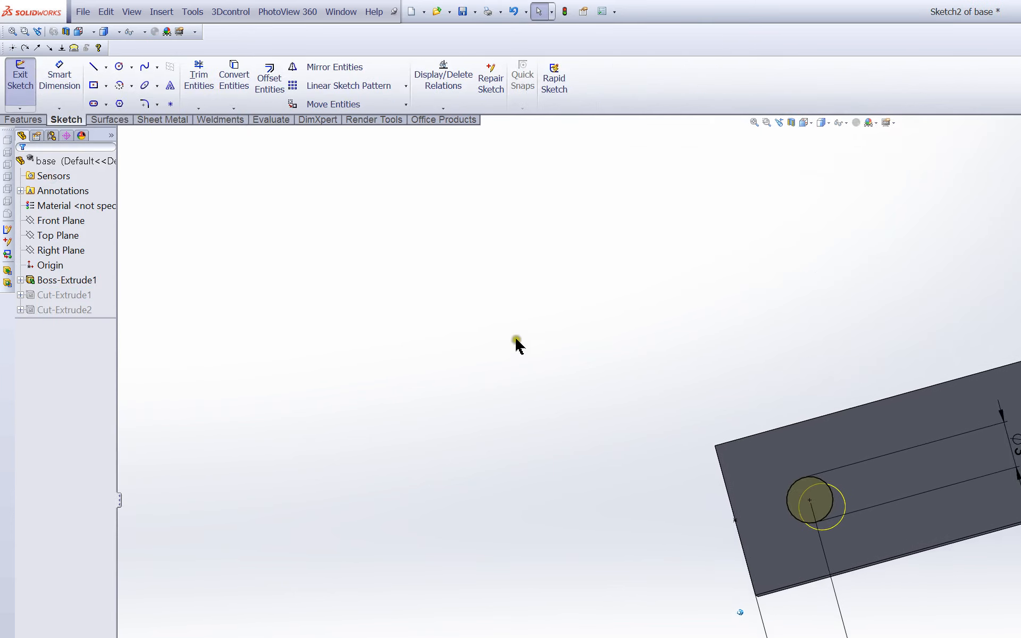
click(20, 75)
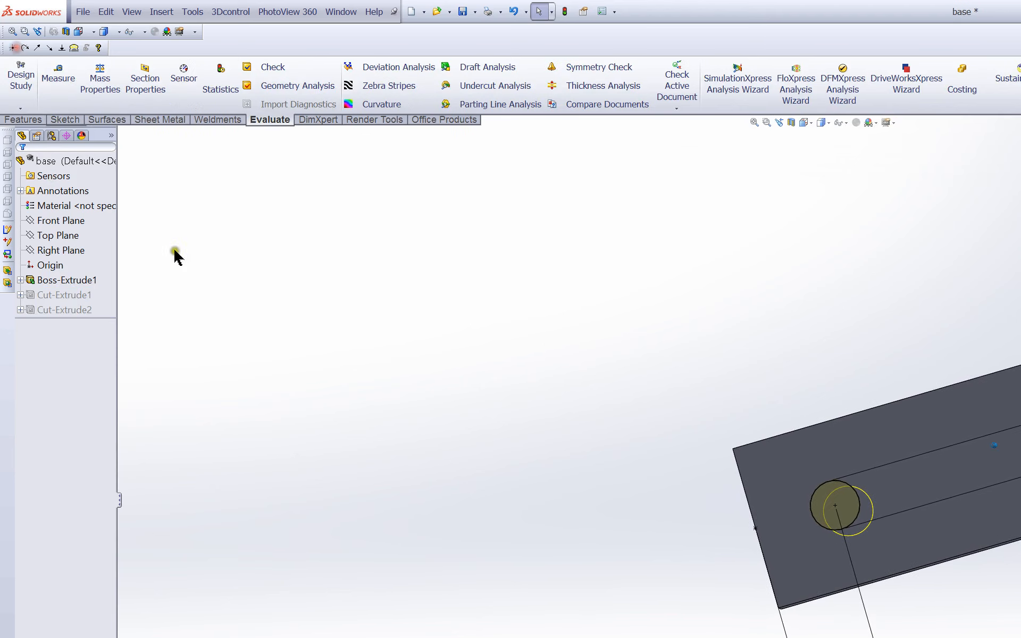
click(260, 296)
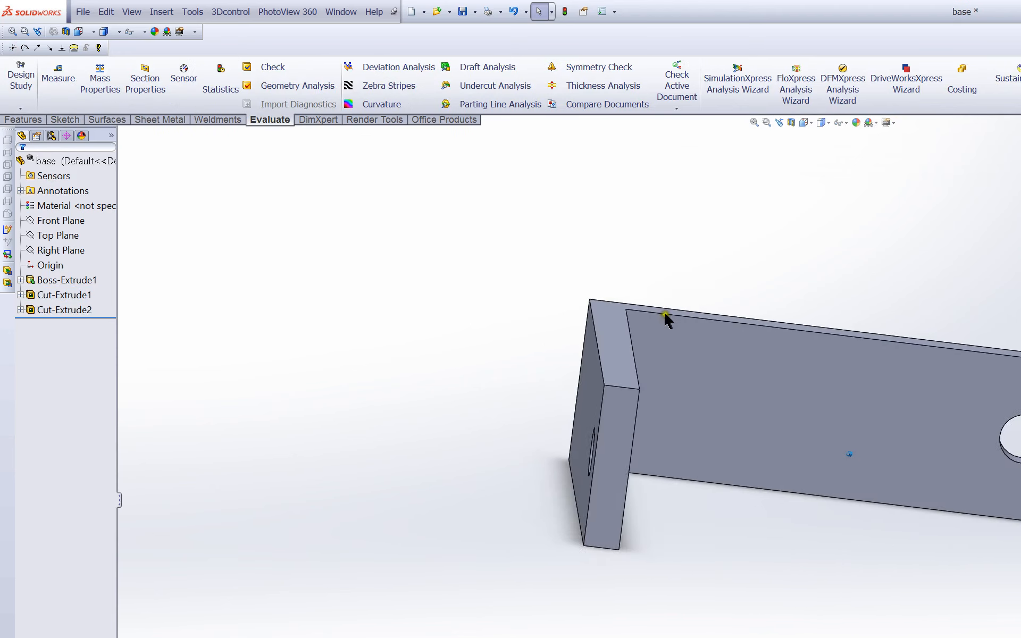
Examine the holes in both plates of the base and switch back to the 3rd gear forward assembly.
click(308, 628)
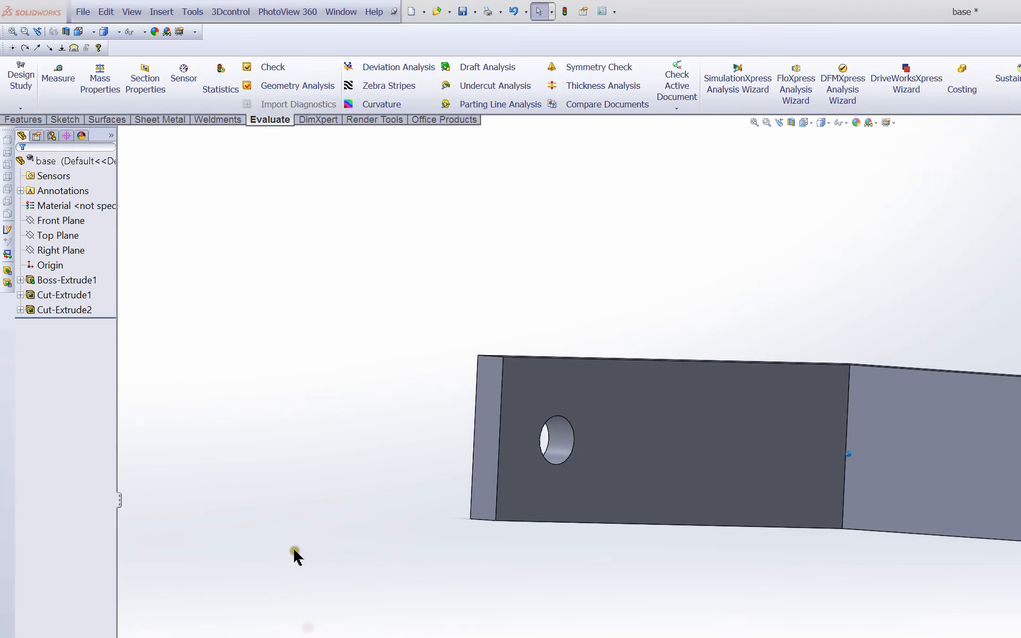
click(142, 566)
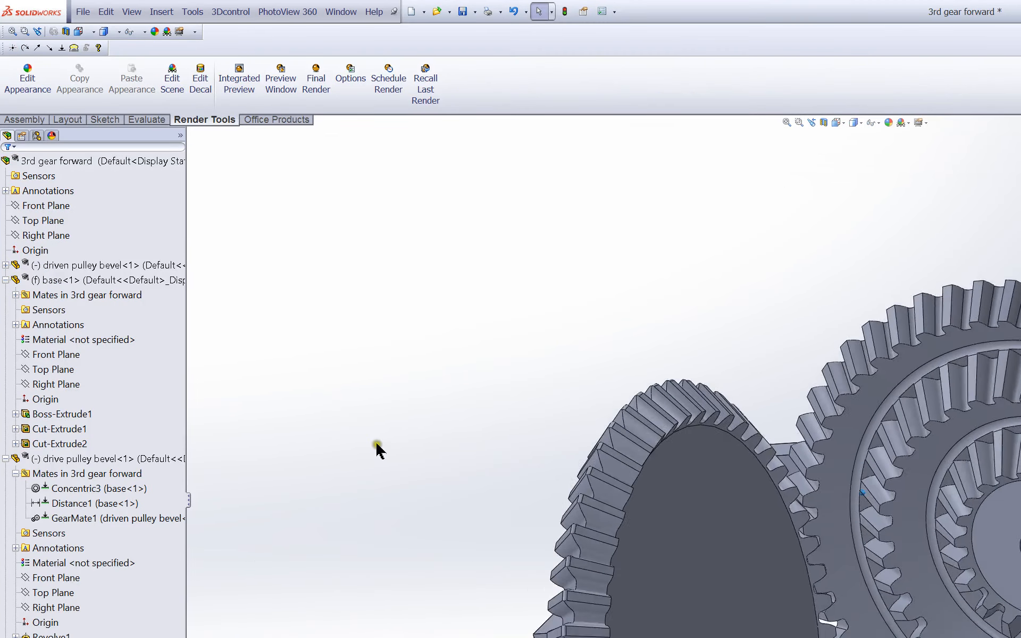
drag(516, 496, 519, 498)
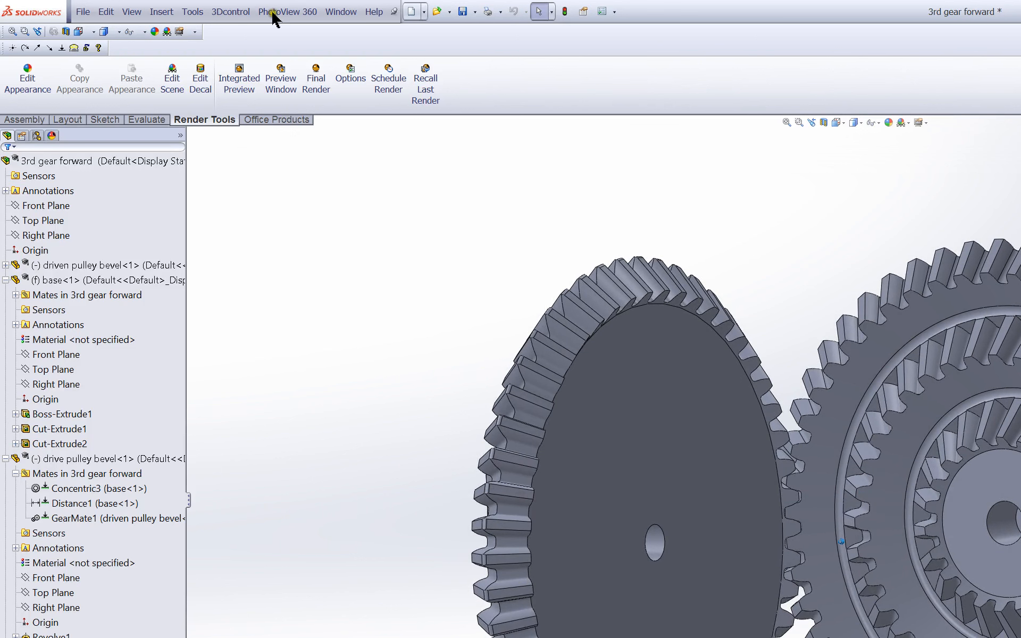
Create a new assembly and insert the base part as its first component.
key(ctrl+n)
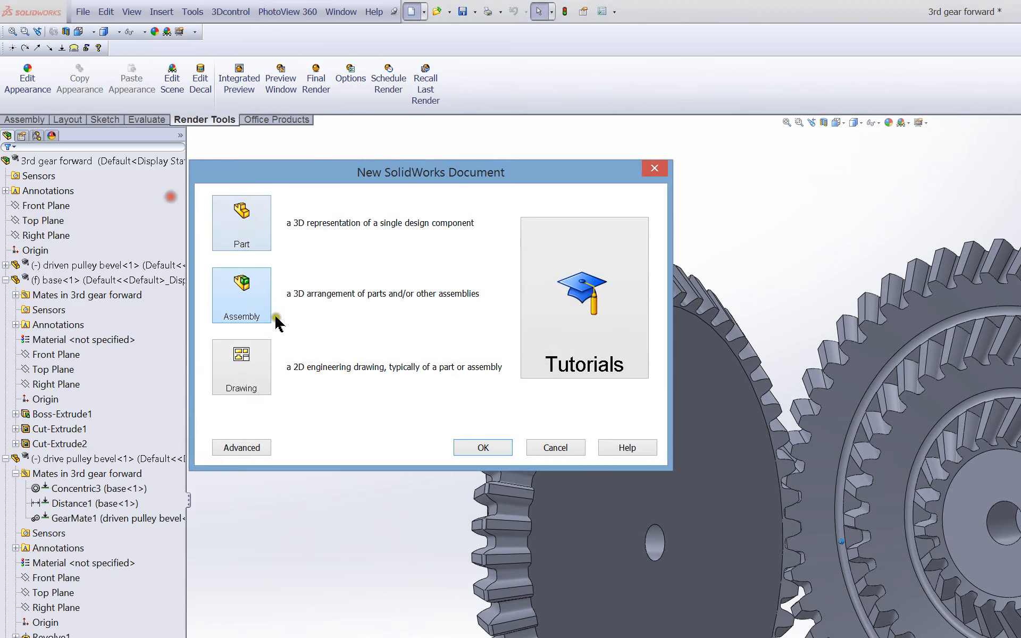
double_click(316, 298)
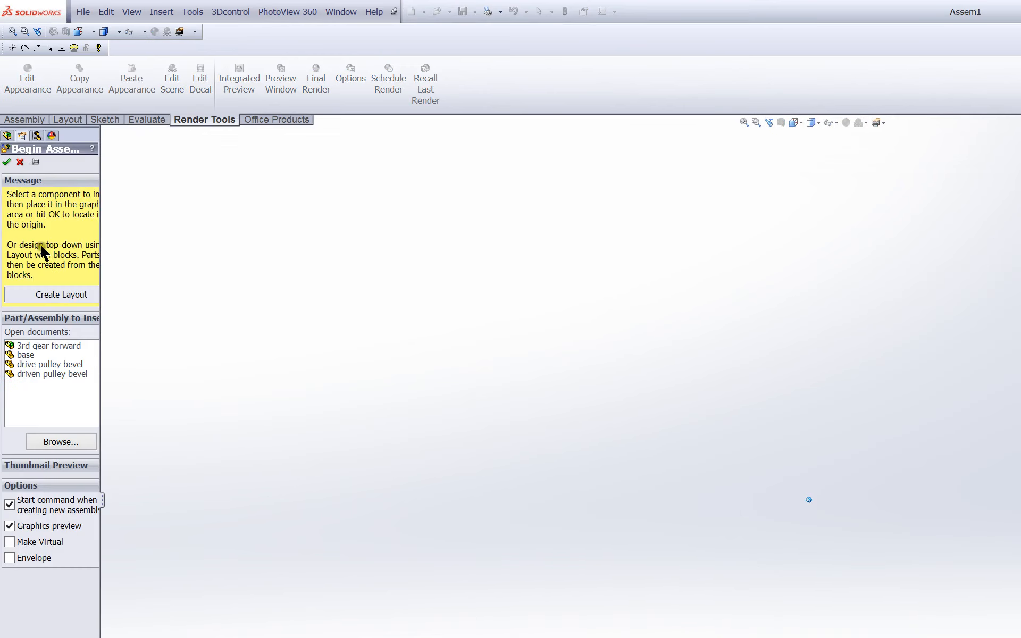
click(23, 354)
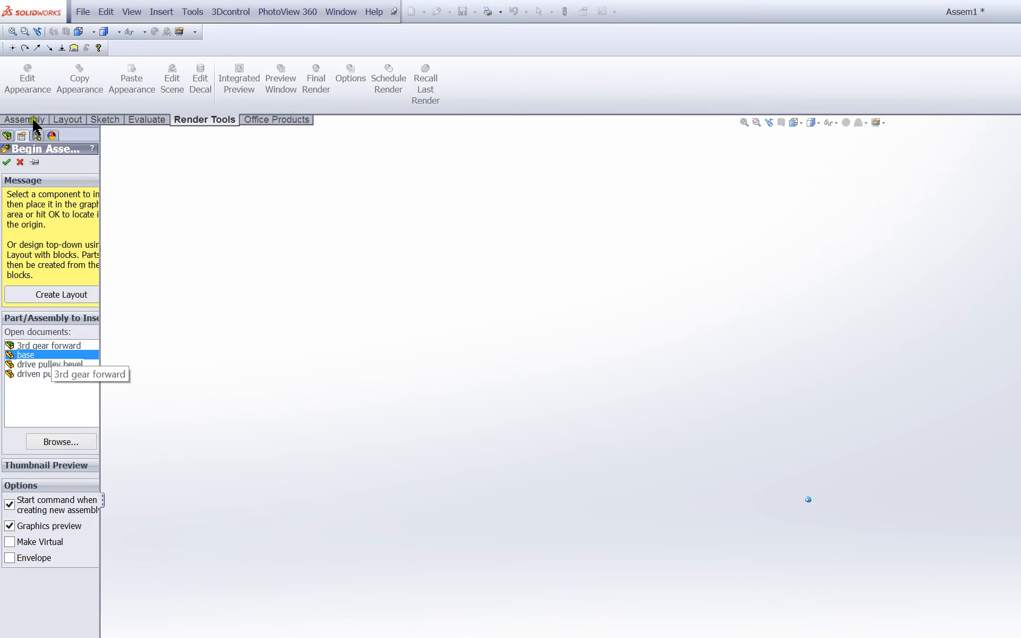
click(260, 292)
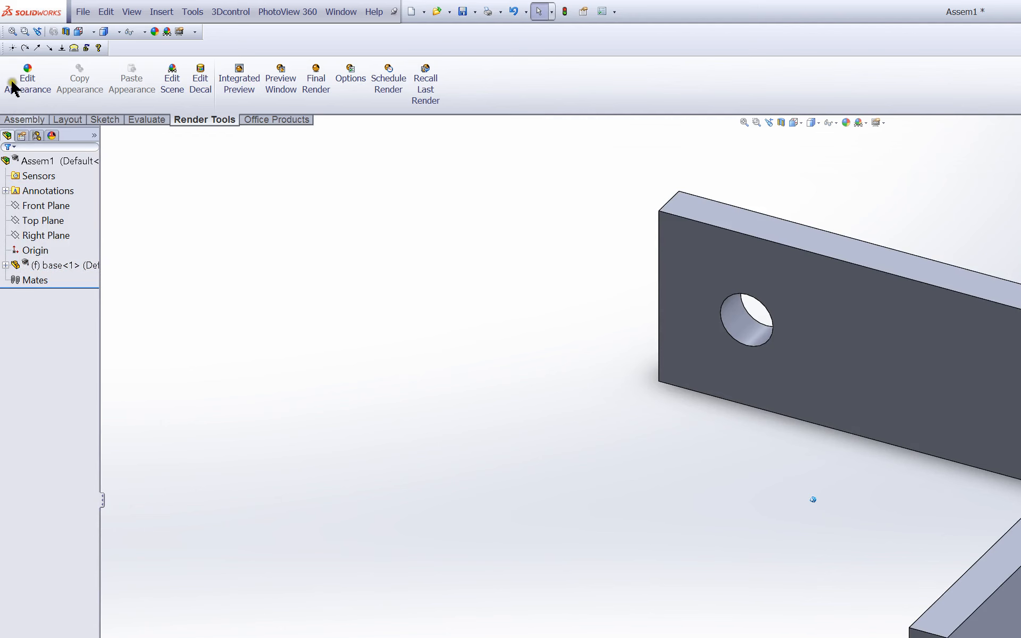
Insert the drive pulley bevel part into the new assembly, placing it beside the base.
click(20, 119)
click(73, 84)
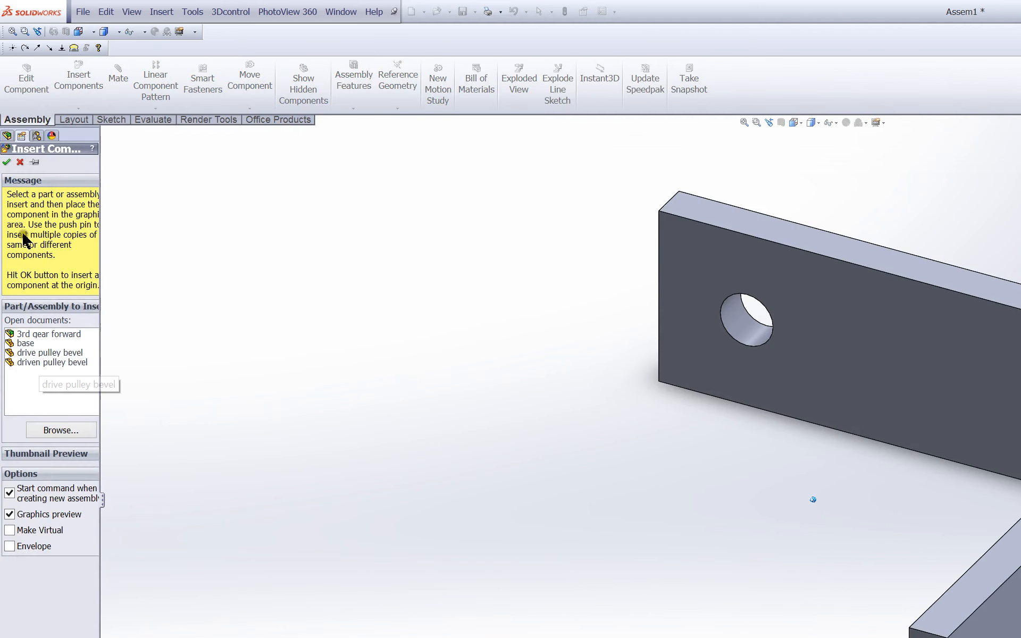
click(50, 353)
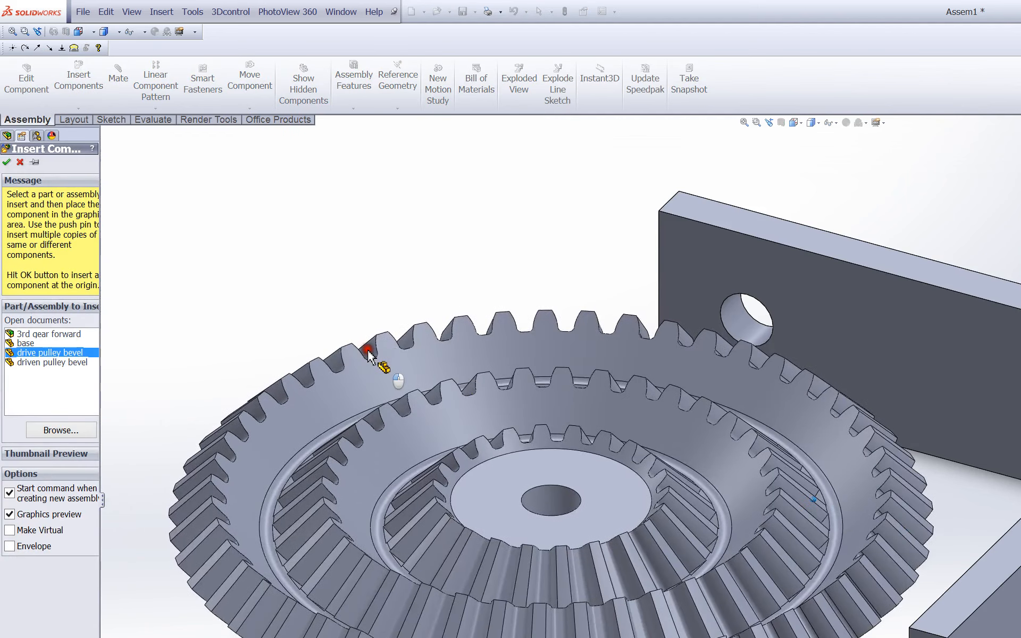
click(207, 289)
Add a concentric mate between the drive pulley bevel's bore and the matching hole in the base.
click(118, 78)
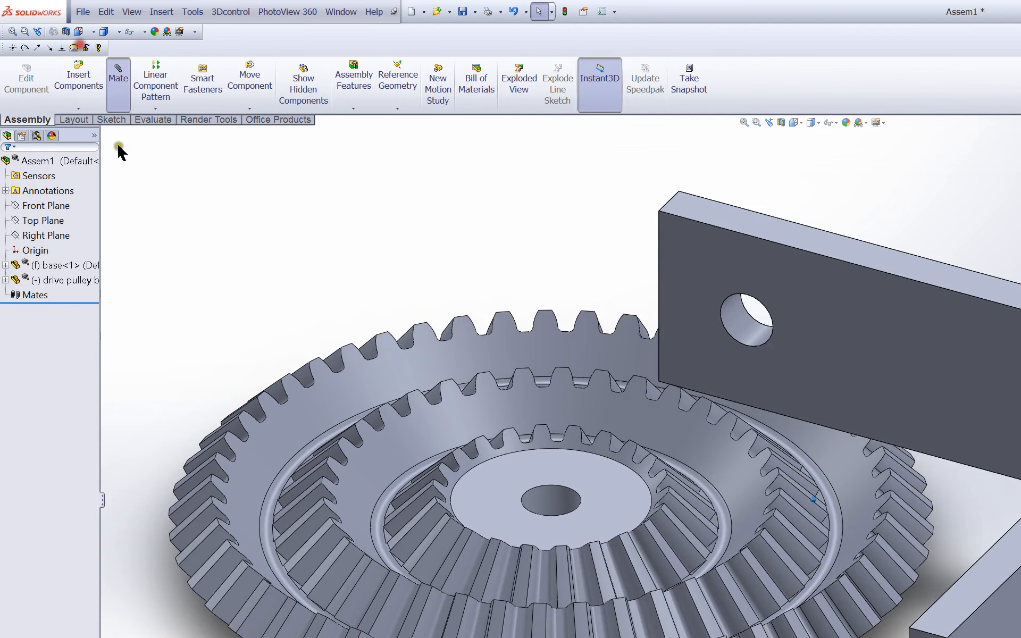
click(368, 332)
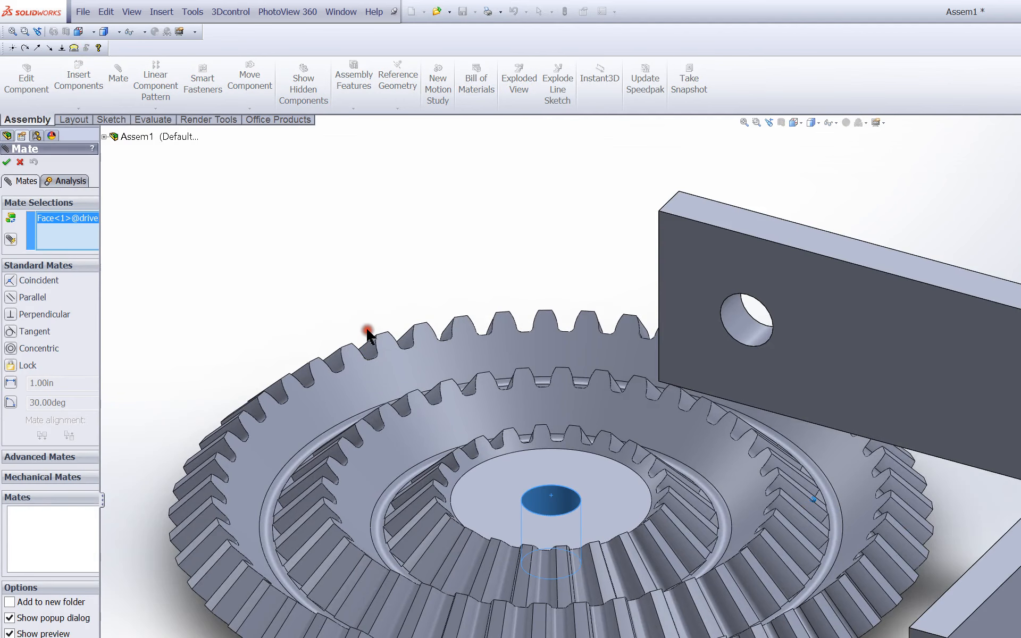
click(663, 453)
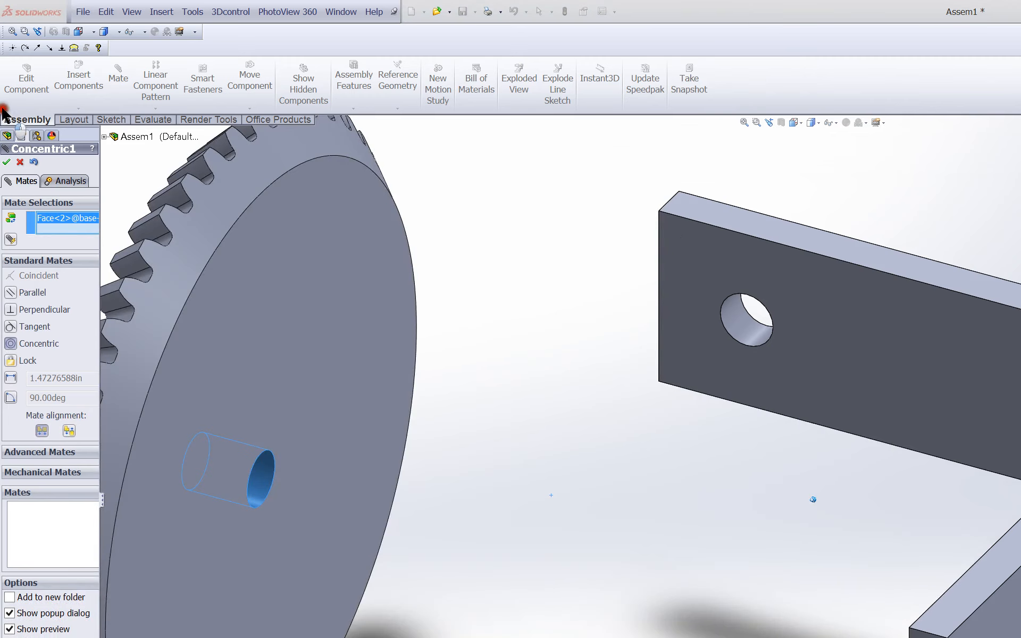
click(6, 162)
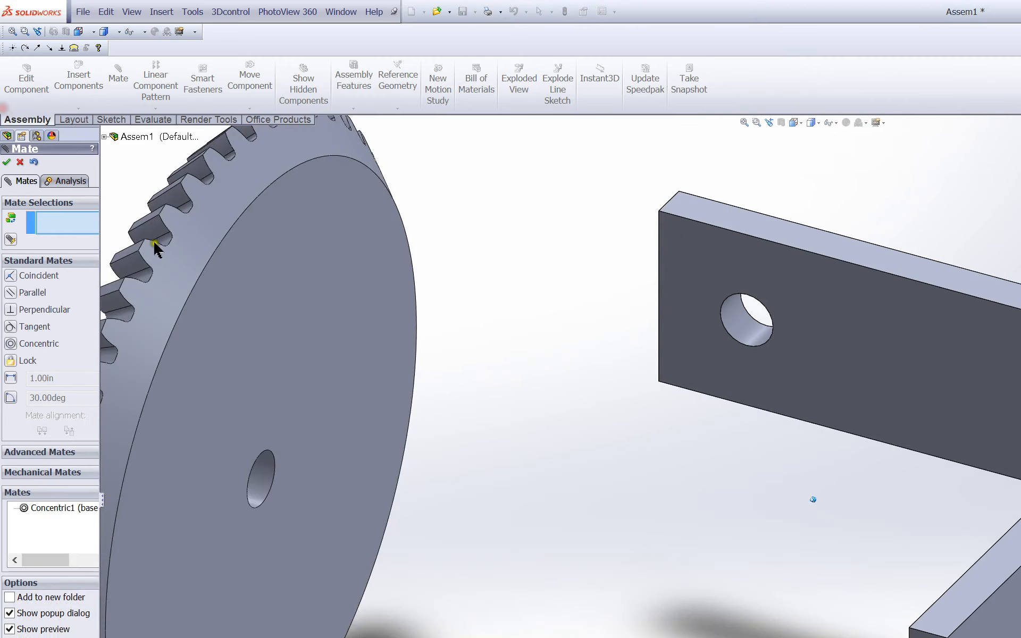
Add a 0.10 in distance mate between the drive pulley bevel's flat back face and the facing inner plate of the base.
click(192, 268)
middle_drag(192, 269, 245, 287)
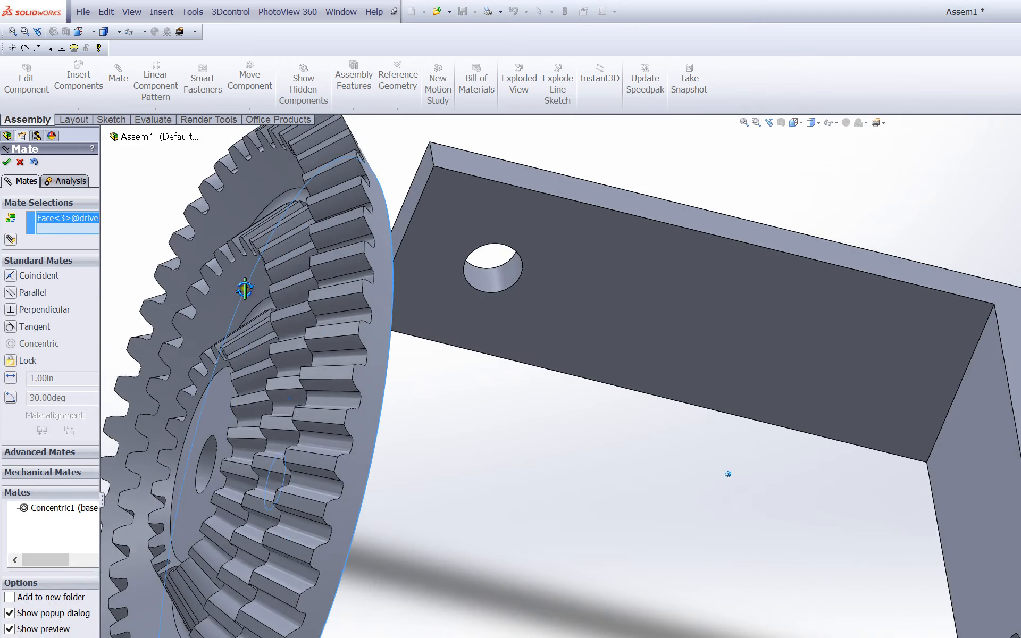
click(647, 388)
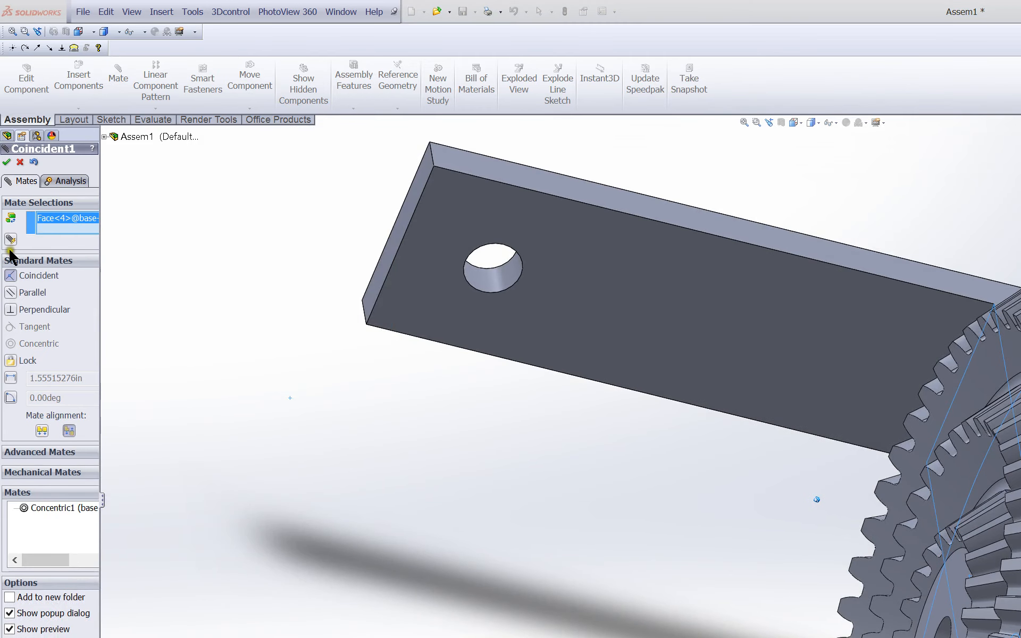
click(11, 377)
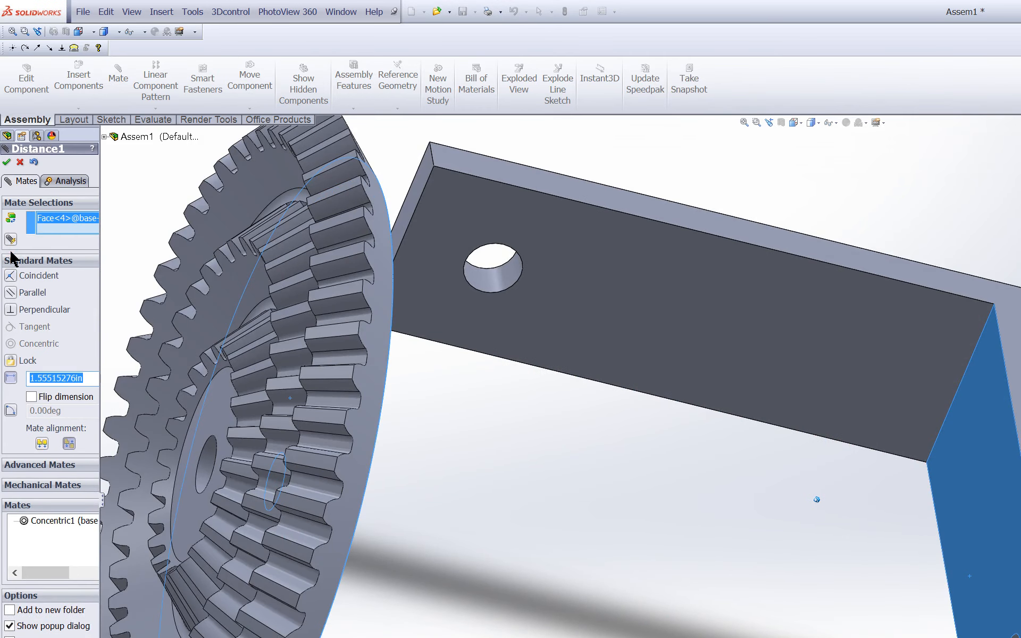
text(.2)
key(Return)
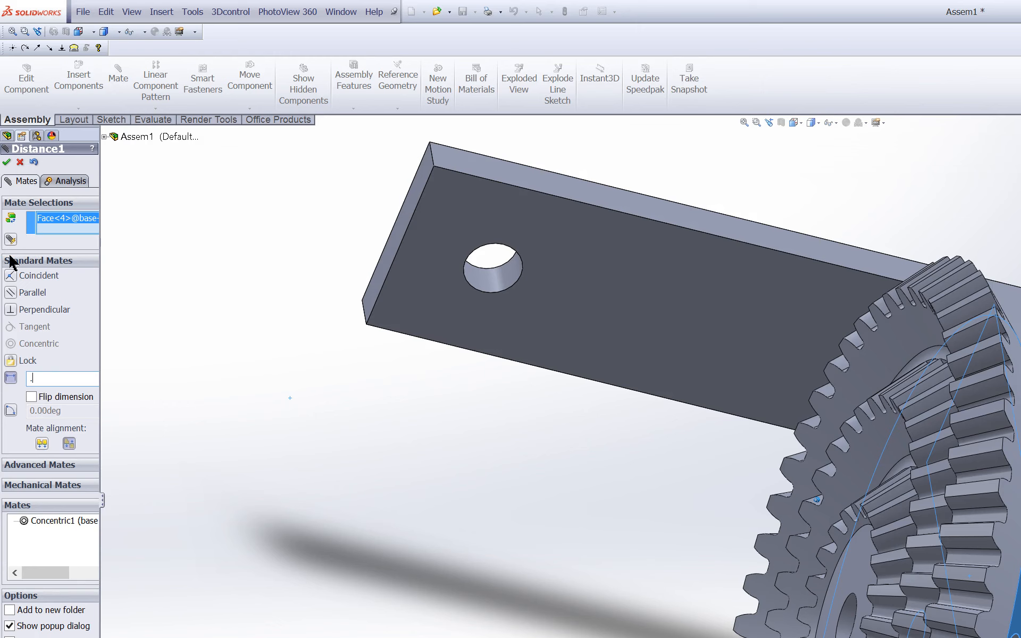
key(Return)
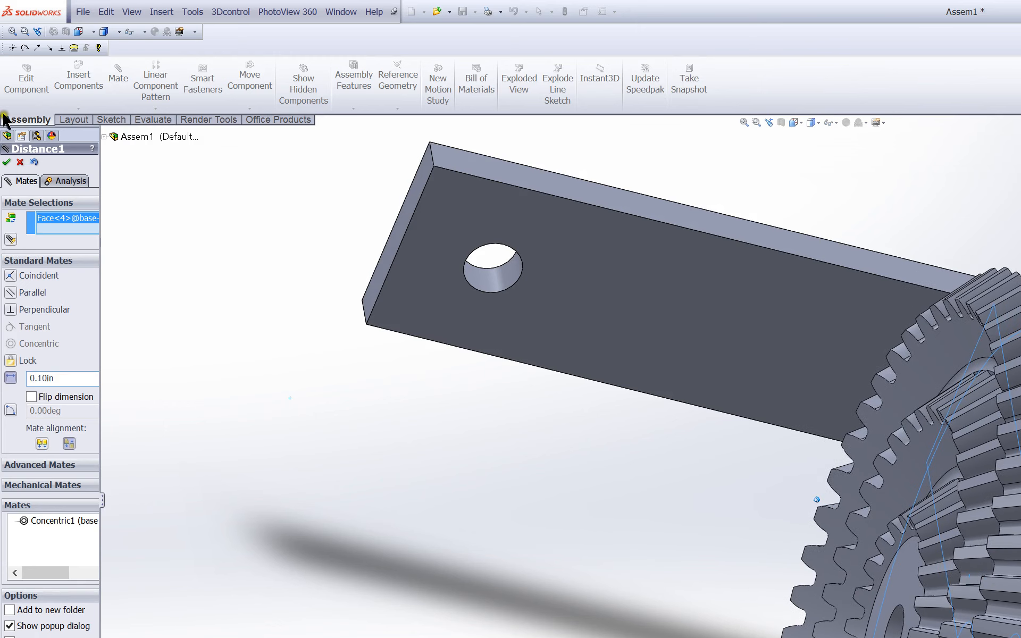
click(6, 163)
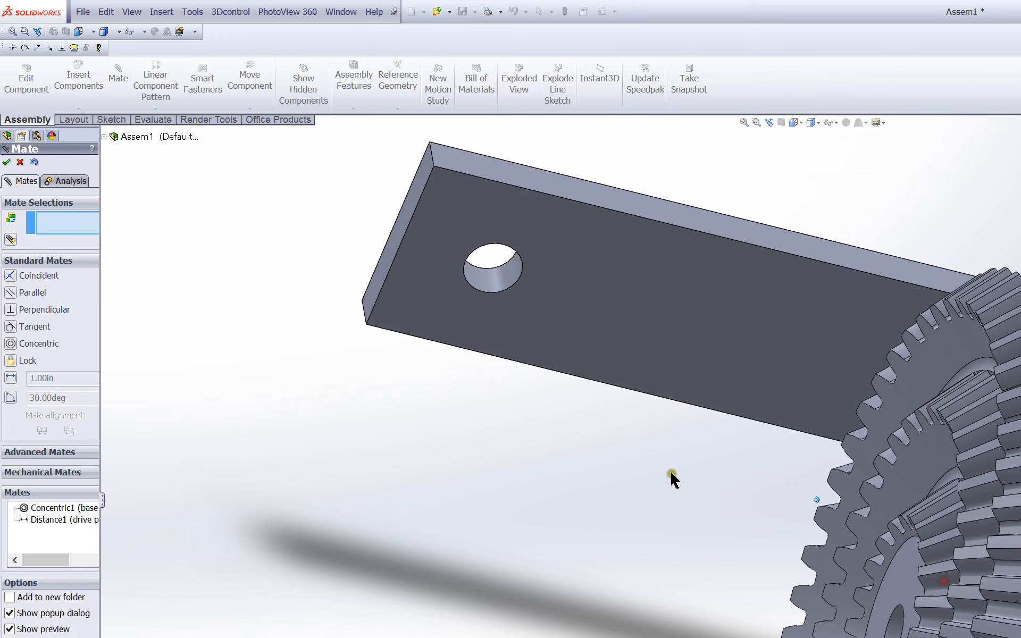
Insert the driven pulley bevel part into the assembly and place it beside the base's free hole.
click(61, 84)
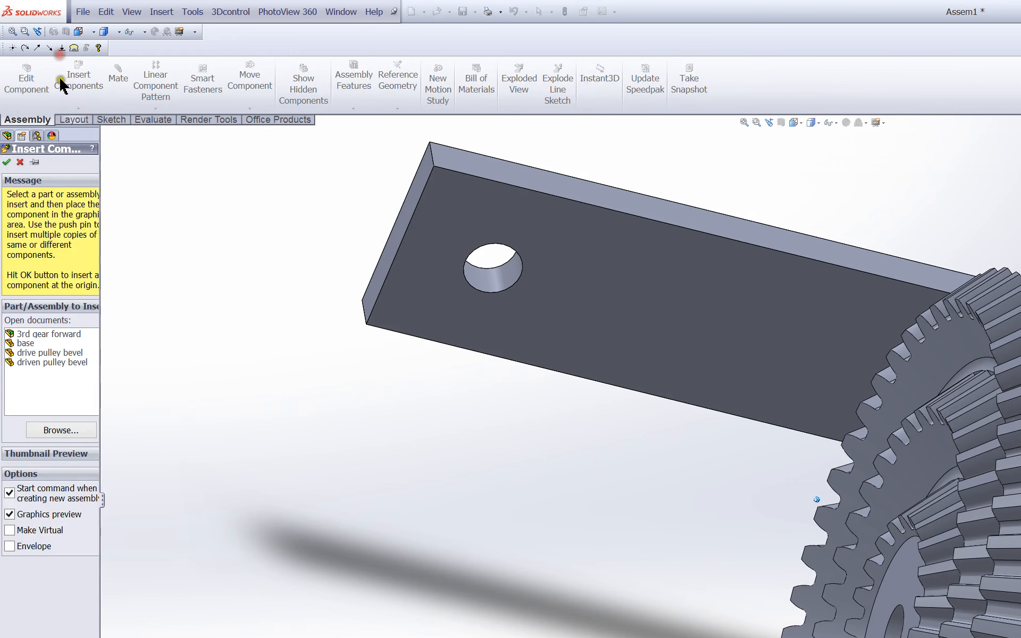
drag(644, 294, 435, 401)
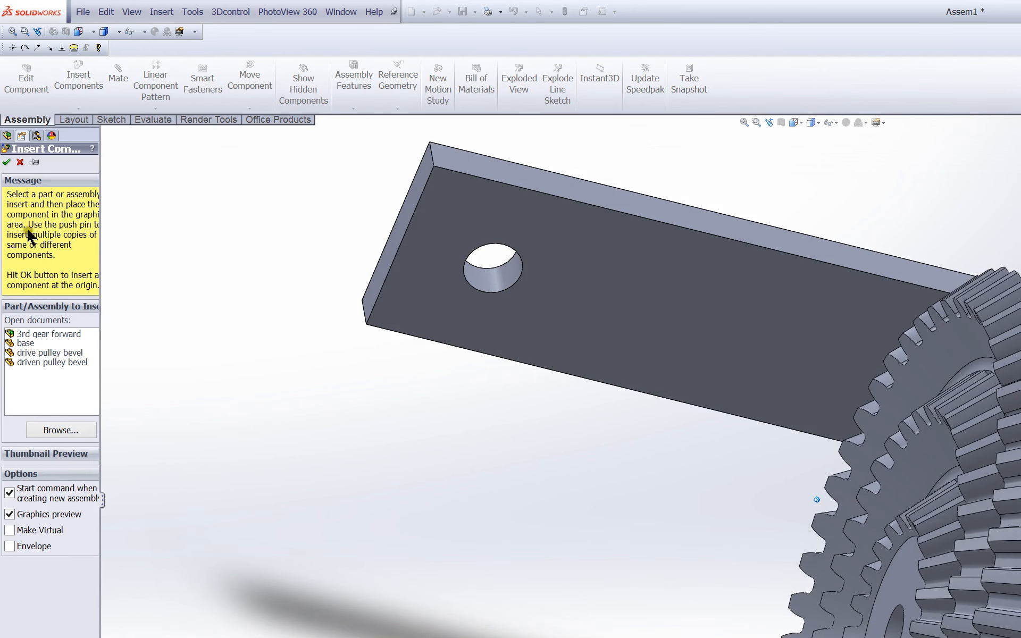
click(52, 362)
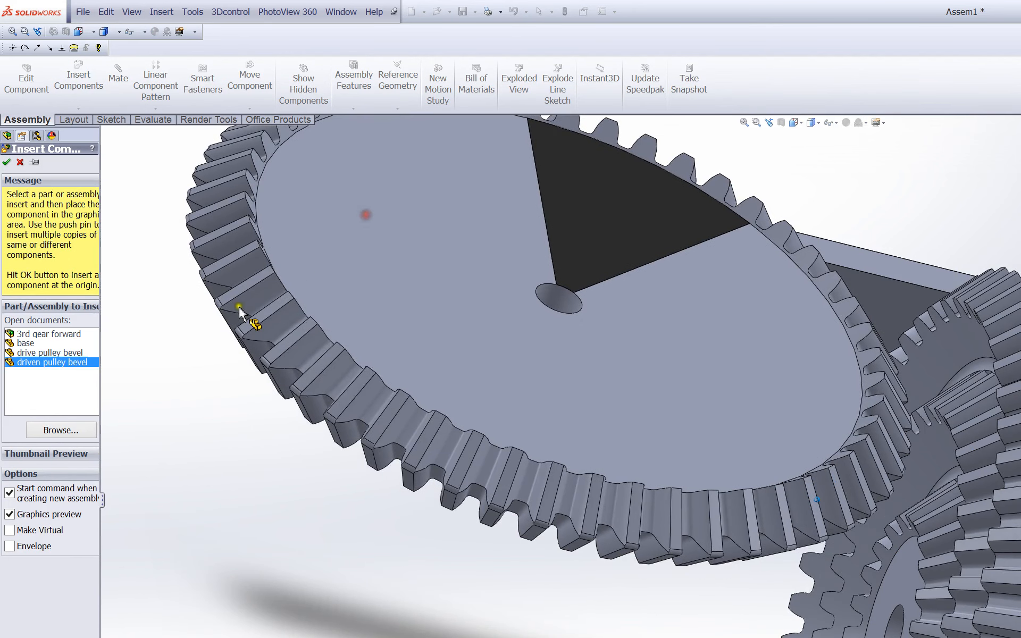
click(240, 310)
Add a concentric mate between the driven pulley bevel's bore and the remaining hole in the base plate.
click(118, 80)
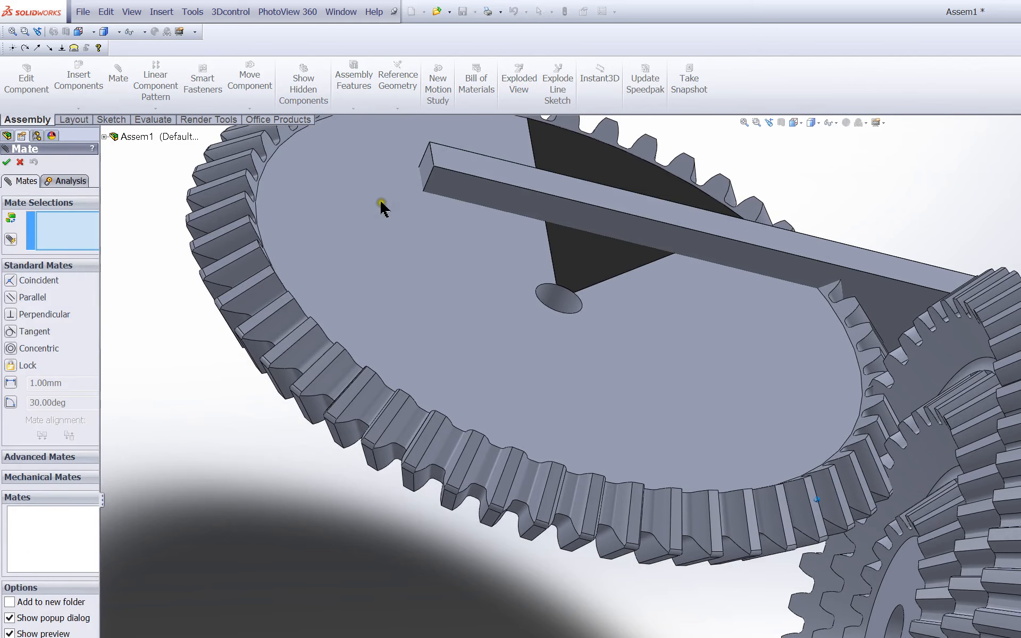
click(567, 303)
middle_drag(352, 273, 348, 158)
scroll(331, 381, down, 4)
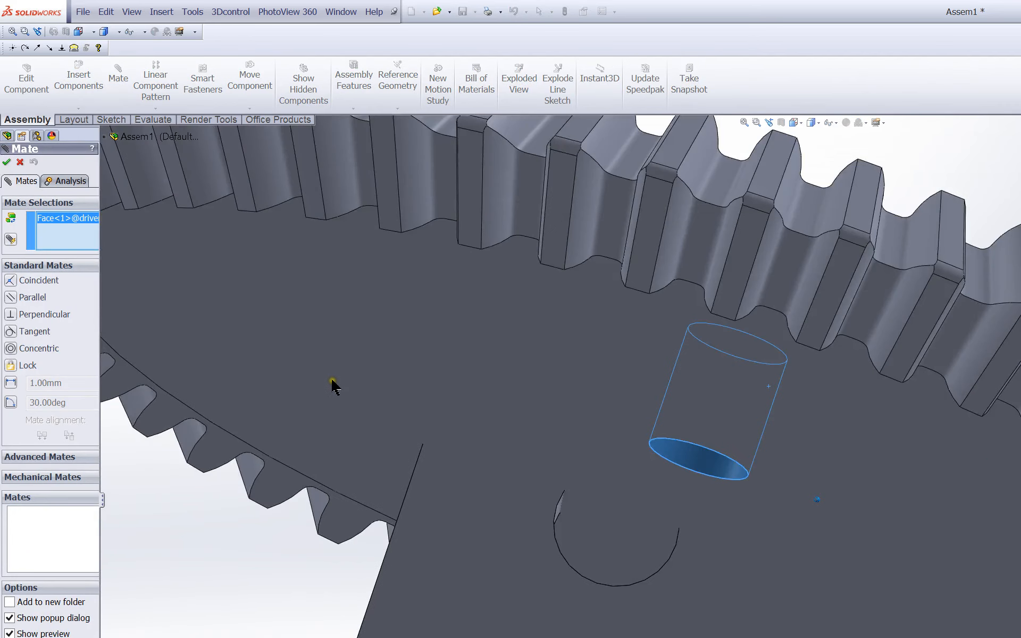
mouse_move(332, 382)
middle_down()
mouse_move(317, 387)
mouse_move(337, 382)
middle_up()
click(371, 348)
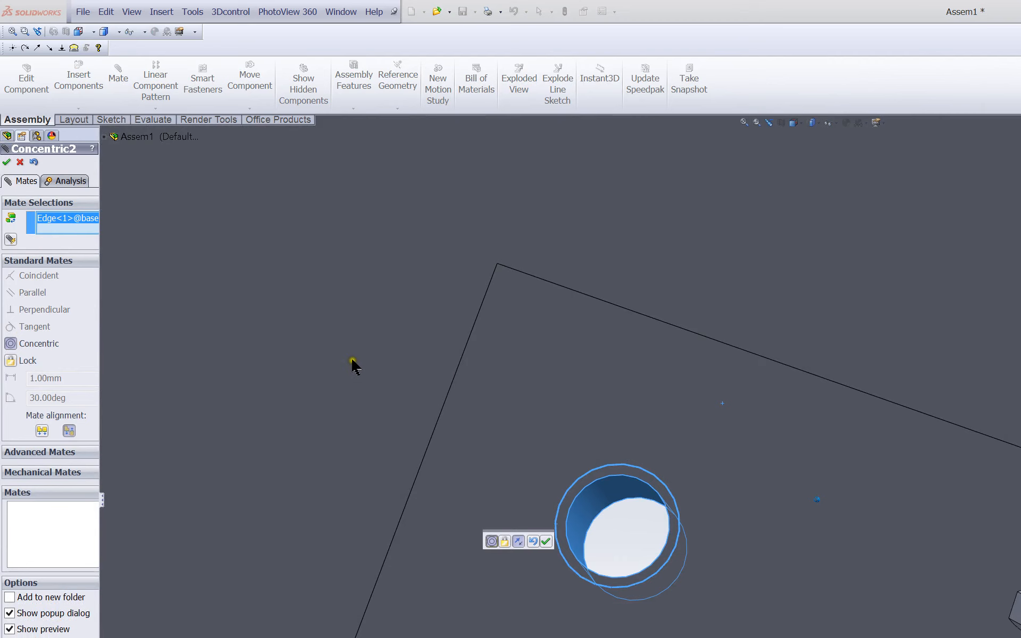
key(Return)
click(376, 346)
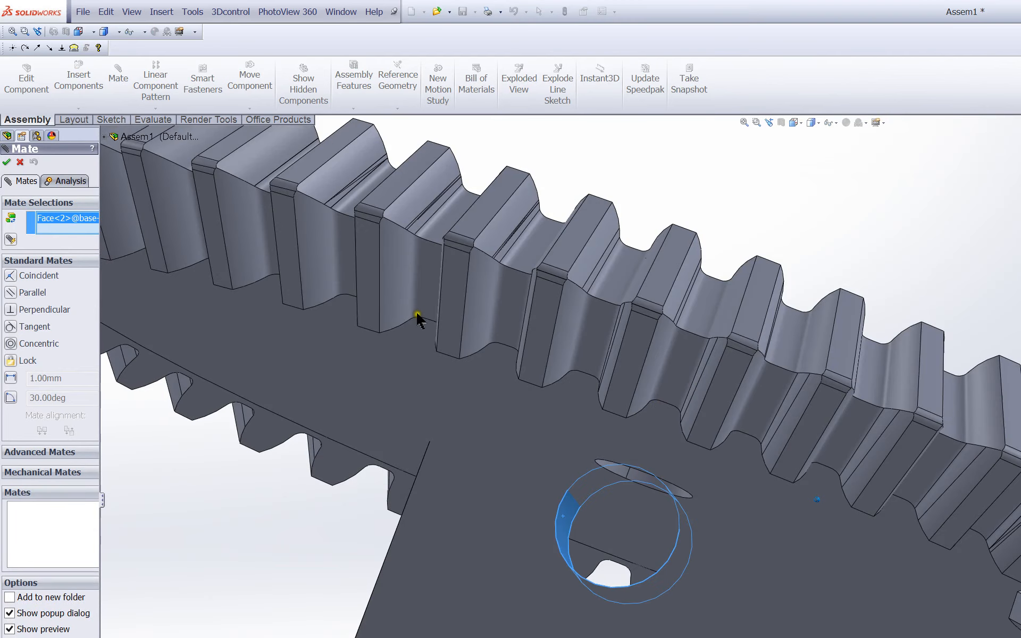
click(417, 318)
key(Return)
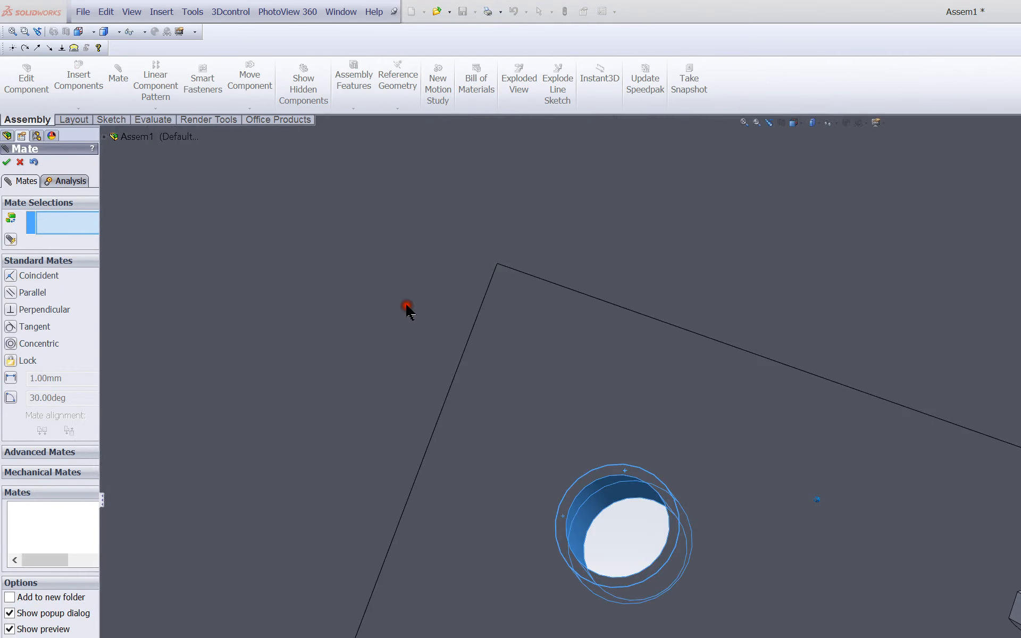
Try a 5 mm distance mate between the driven pulley bevel's flat back face and the facing base plate.
middle_drag(406, 337, 367, 403)
middle_drag(469, 346, 444, 337)
click(435, 436)
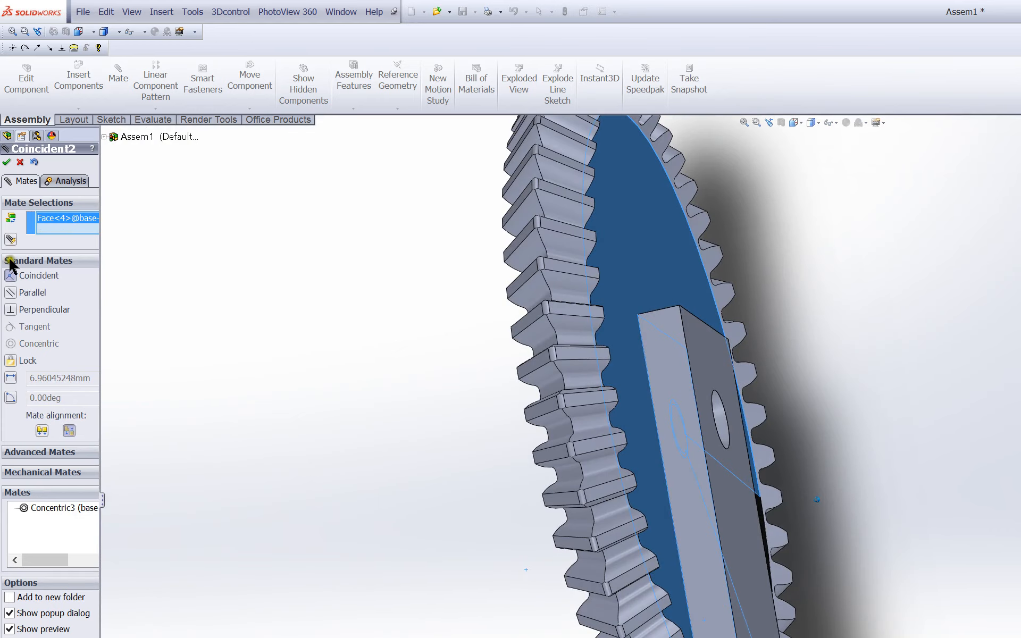
click(10, 251)
middle_drag(170, 347, 192, 383)
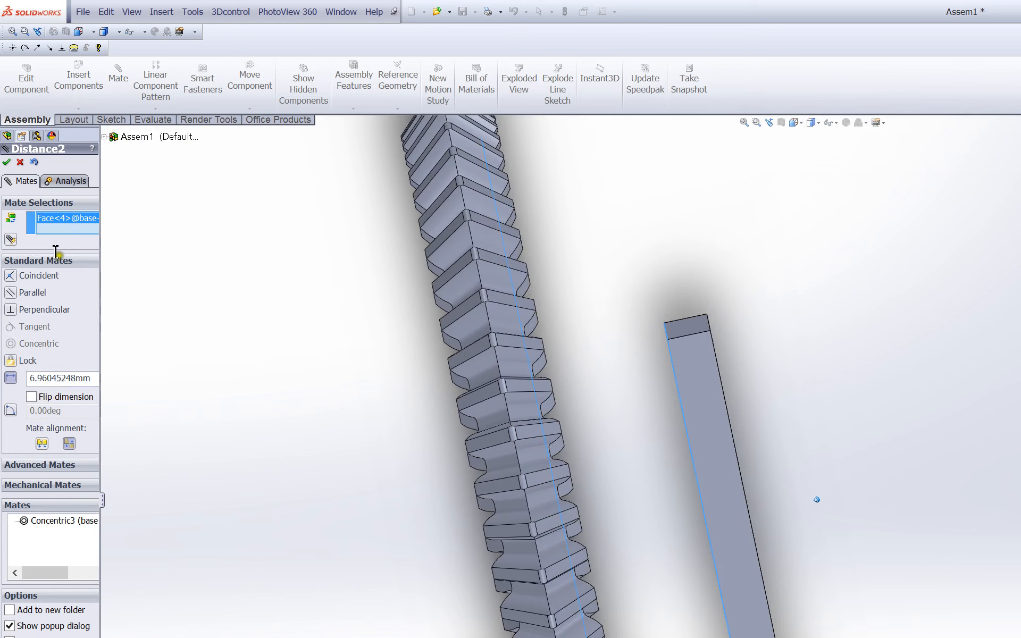
drag(56, 252, 13, 251)
text(5)
key(Return)
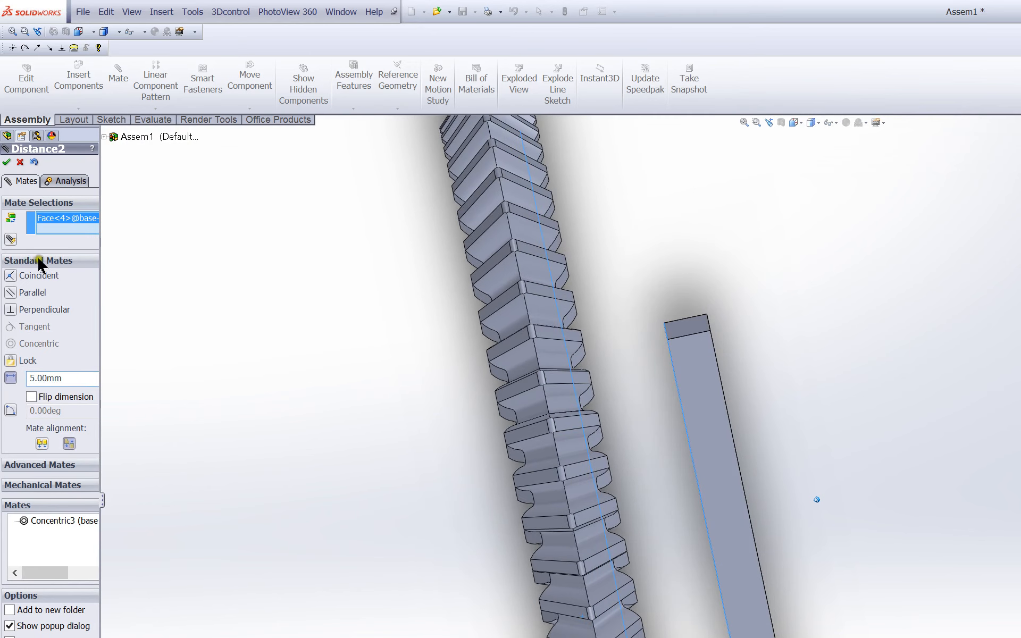
Try distances of 4.75 mm and 4.5 mm for the driven pulley bevel's distance mate, and leave the Mate command.
drag(46, 248, 2, 248)
text(4.)
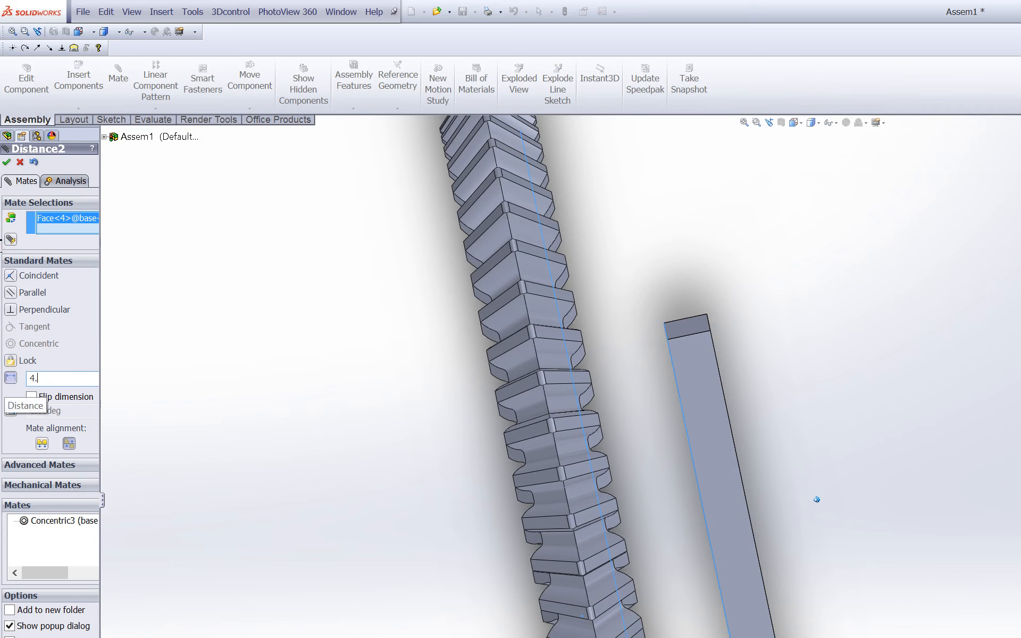
text(75)
key(Return)
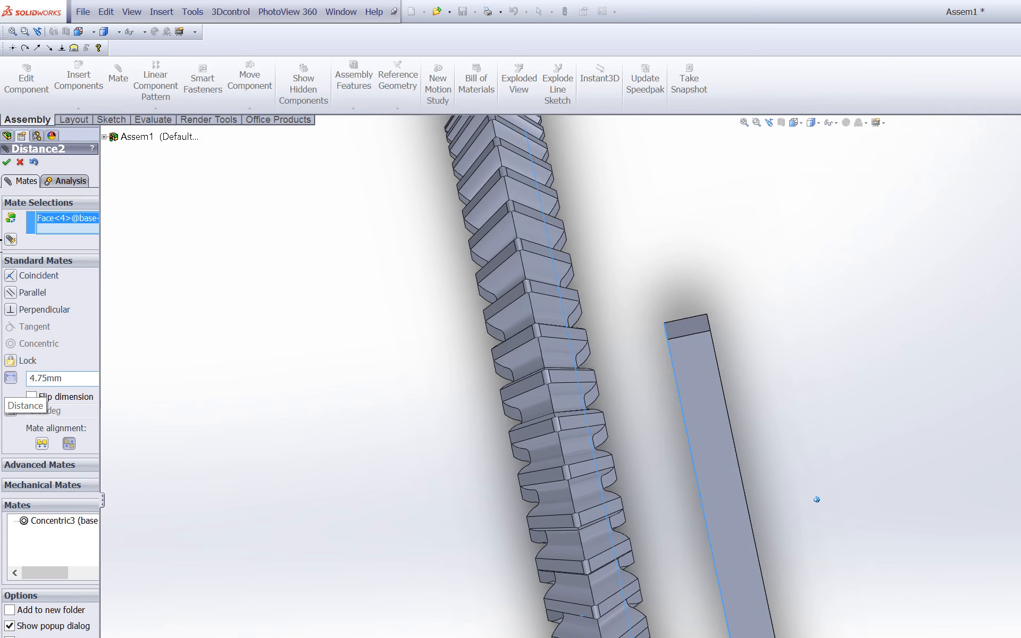
drag(47, 247, 3, 251)
text(4.)
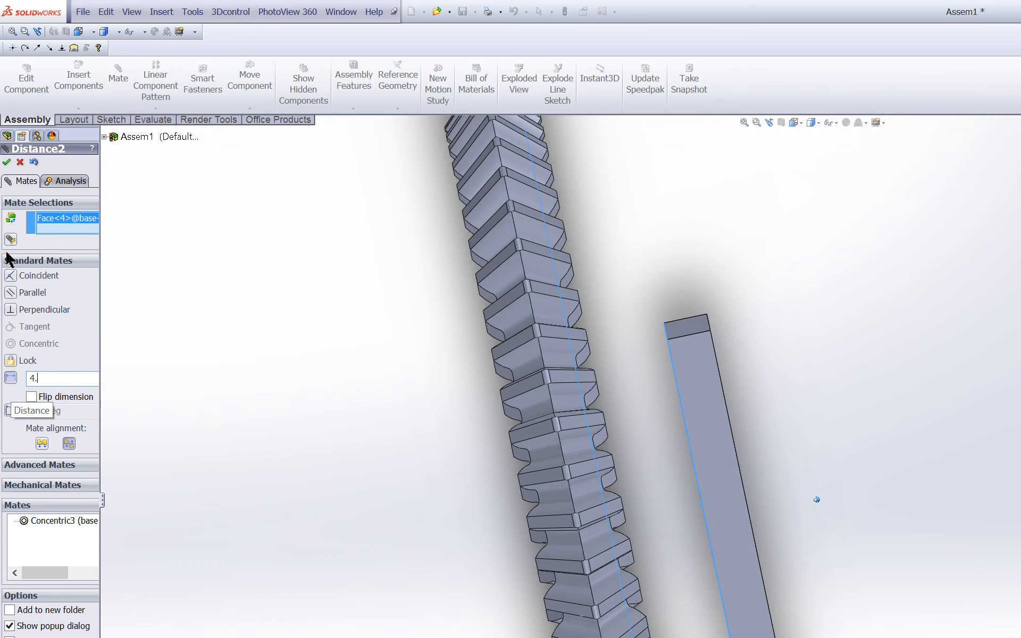
text(5)
key(Return)
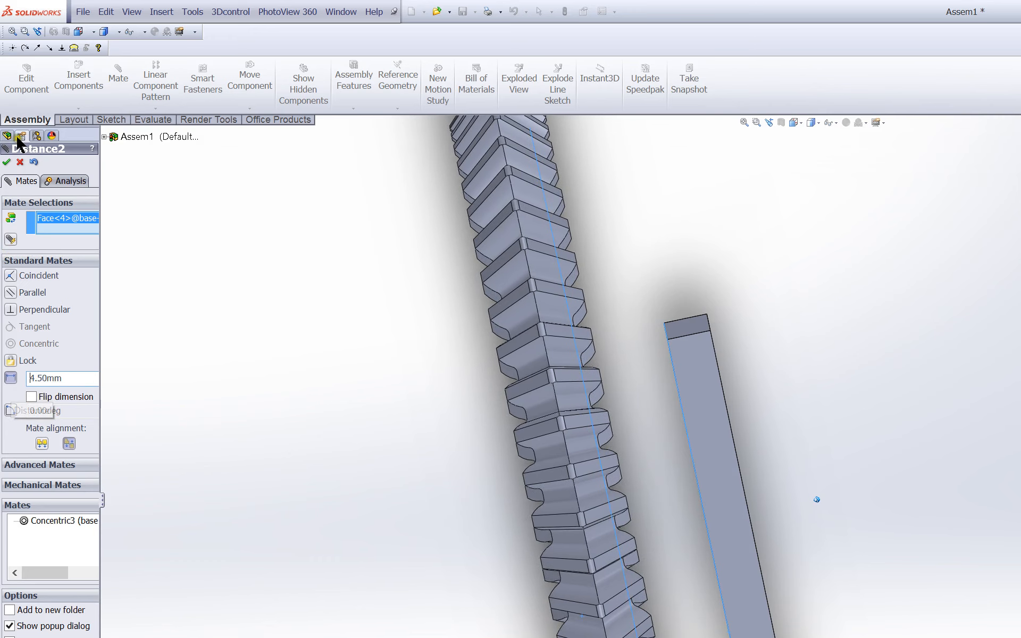
key(Return)
key(Return)
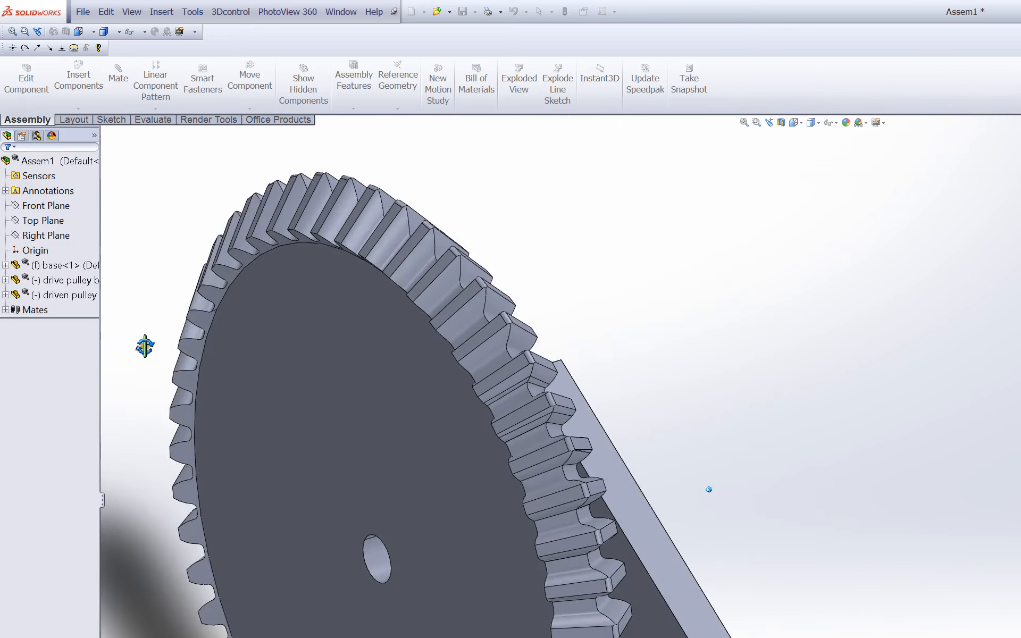
Add a 4.5 mm distance mate between the base plate's inner face and the driven pulley bevel's flat back face.
middle_drag(144, 346, 125, 369)
scroll(125, 369, up, 3)
scroll(239, 400, down, 2)
click(118, 74)
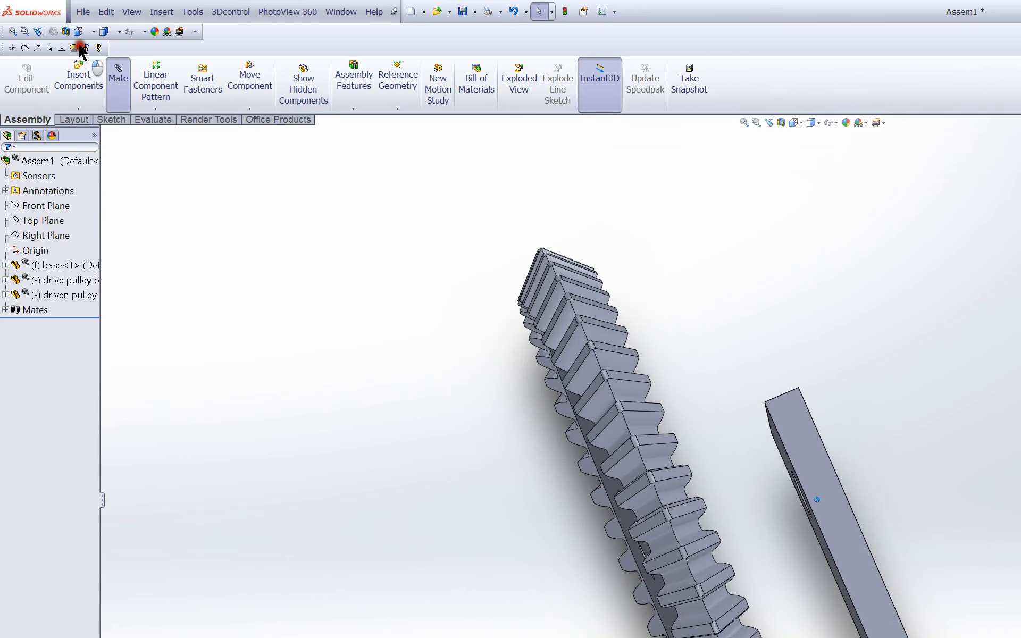
click(531, 530)
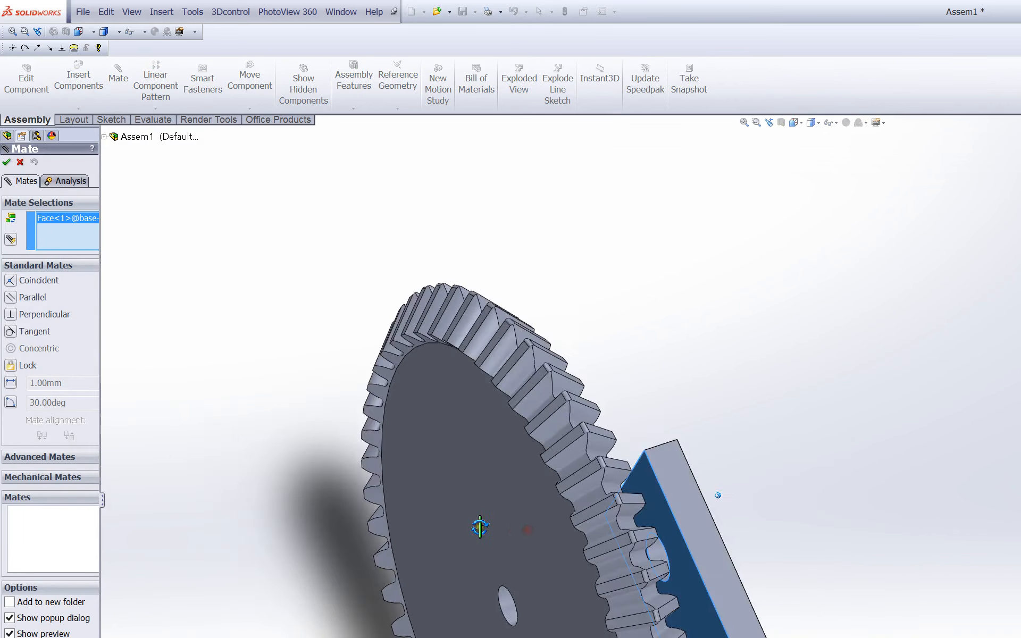
click(442, 443)
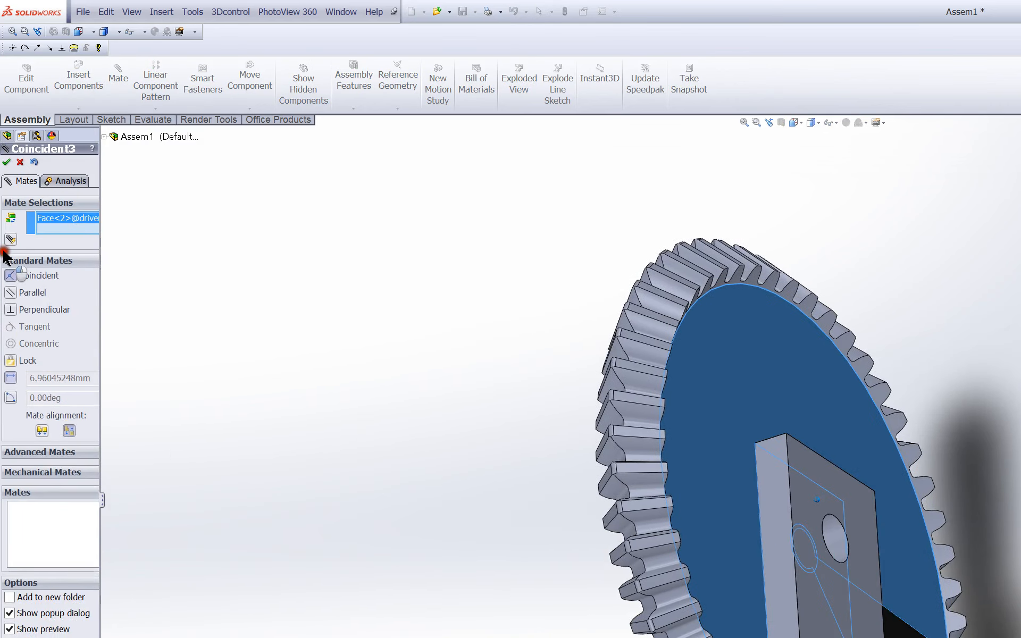
click(11, 378)
text(4)
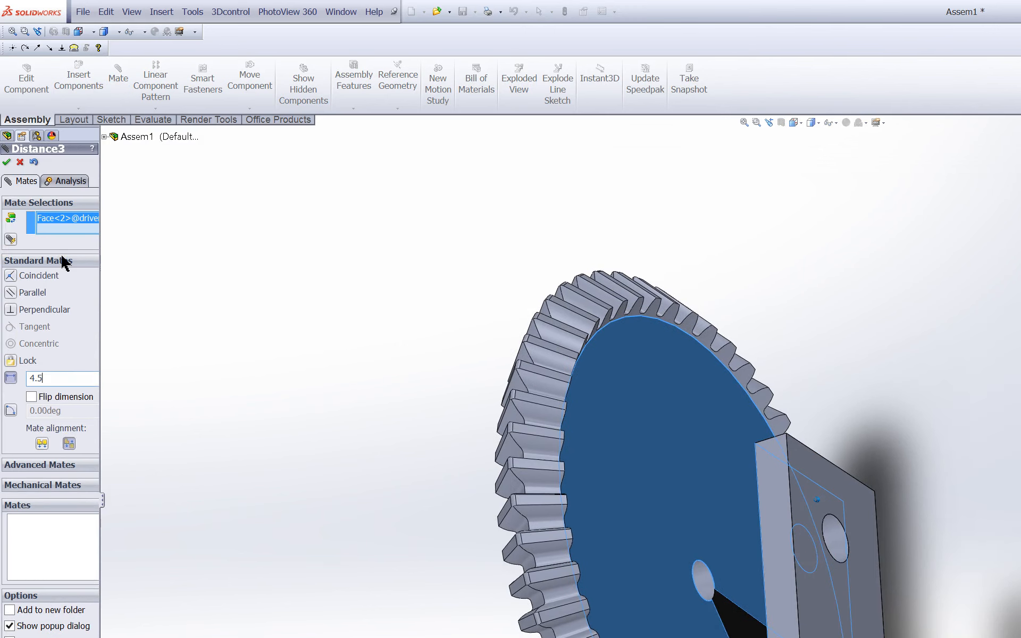
text(.5)
key(Return)
click(6, 162)
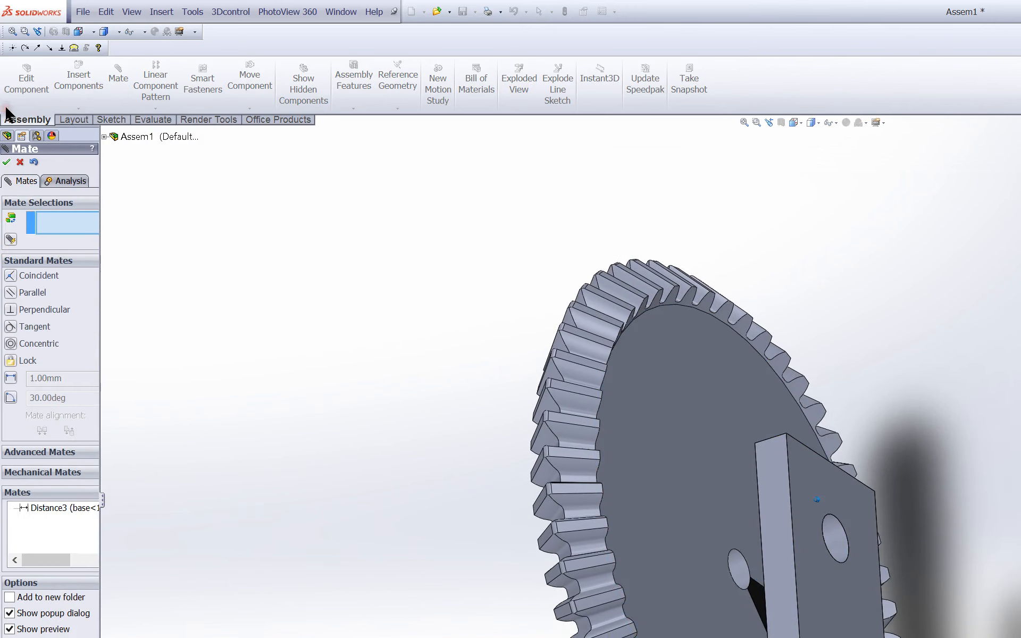
click(6, 162)
Edit the distance mate between the drive pulley bevel and the base, setting it to 3 mm.
middle_drag(440, 494, 486, 536)
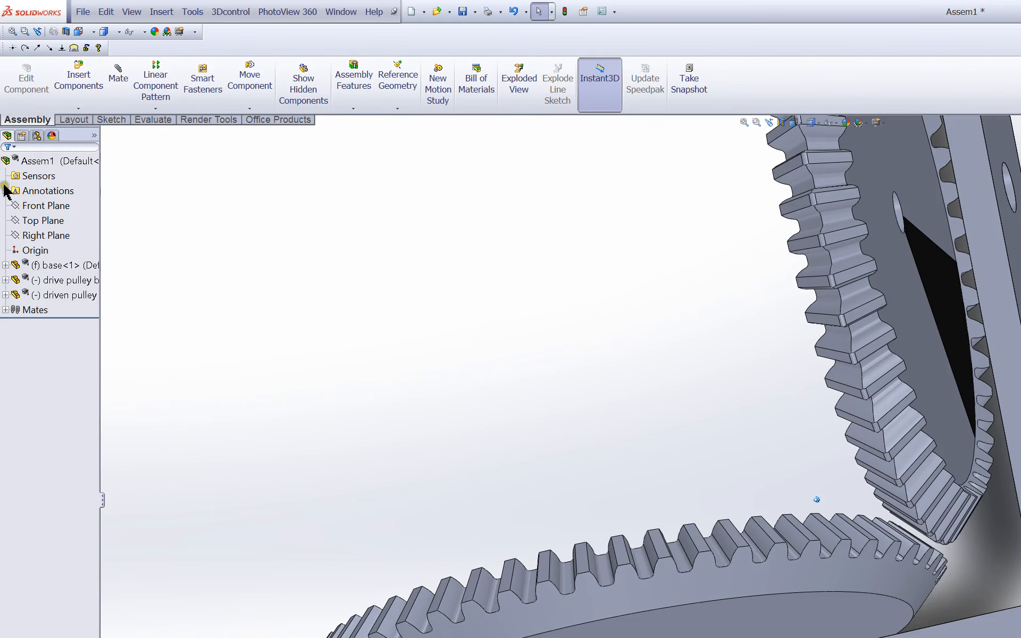
click(5, 309)
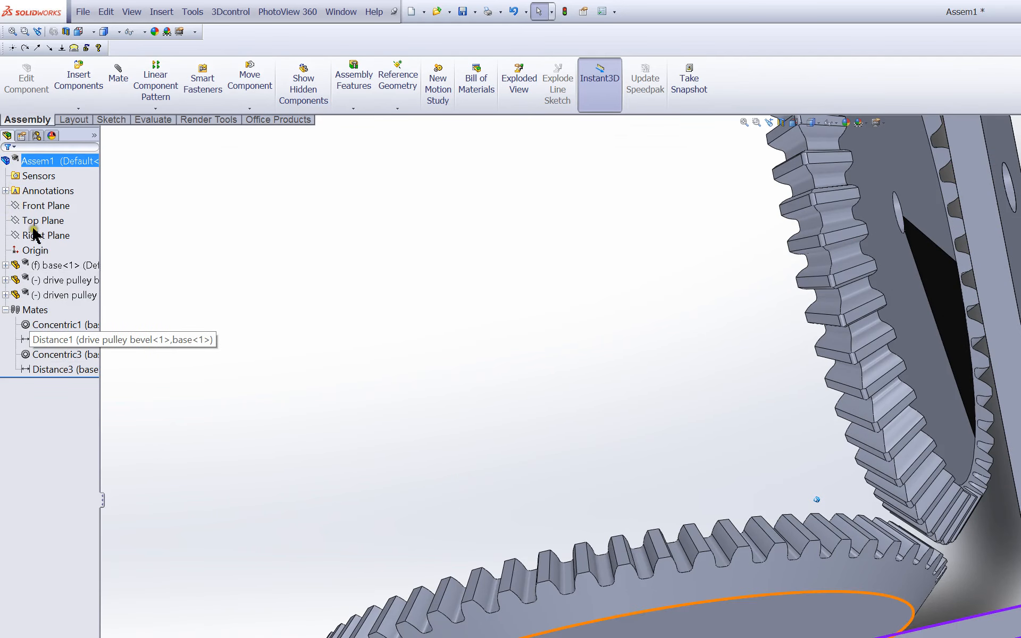
right_click(50, 341)
click(57, 314)
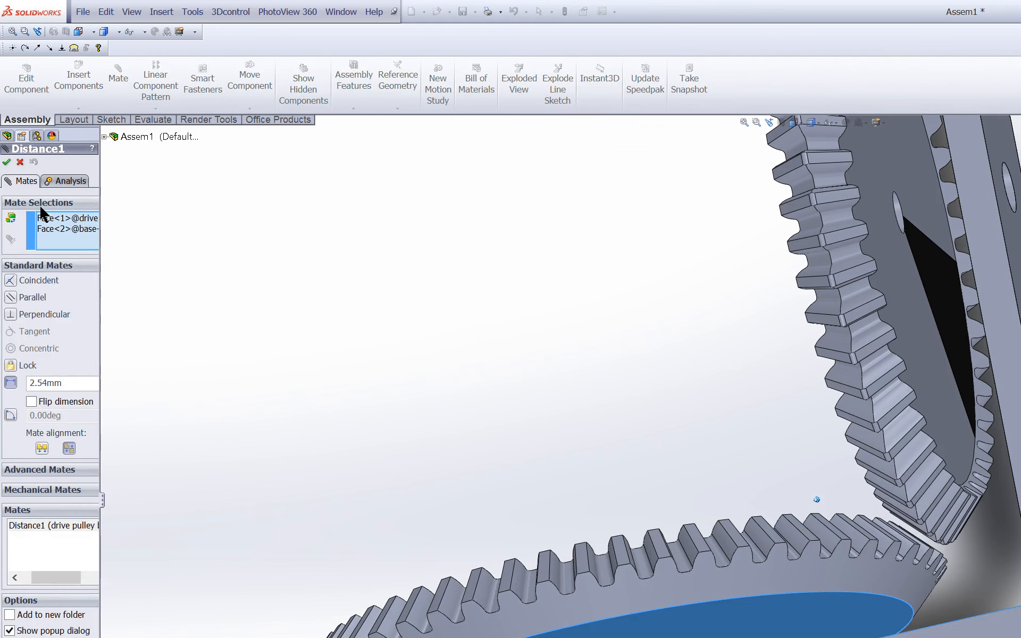
drag(62, 382, 13, 383)
text(3)
key(Return)
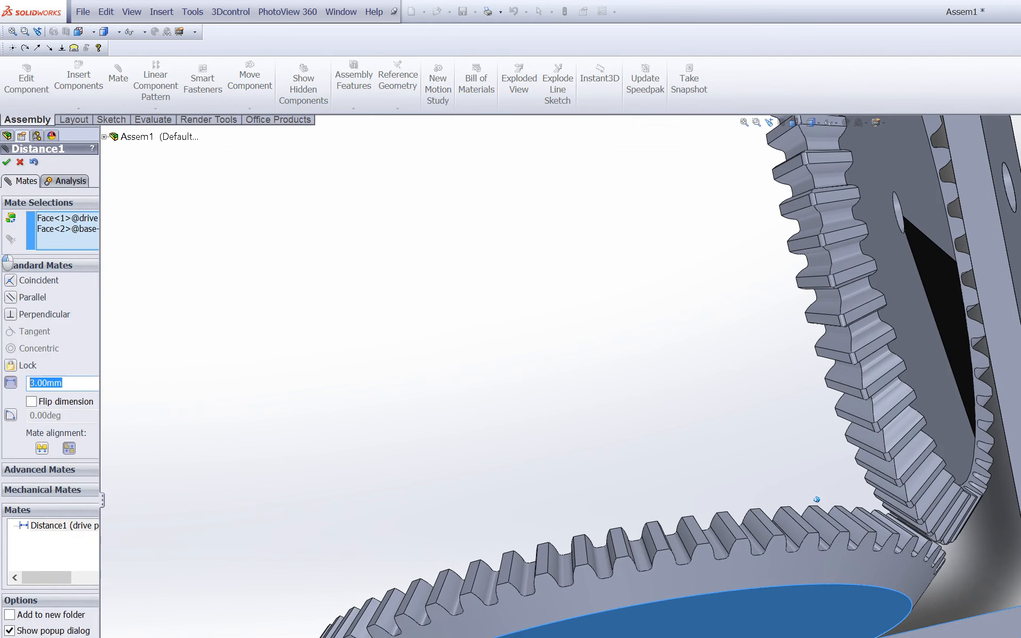
Try distances of 4 mm, 4.3 mm and 4.5 mm for the drive pulley bevel's distance mate, checking the tooth engagement.
text(4)
key(Return)
middle_drag(580, 362, 568, 334)
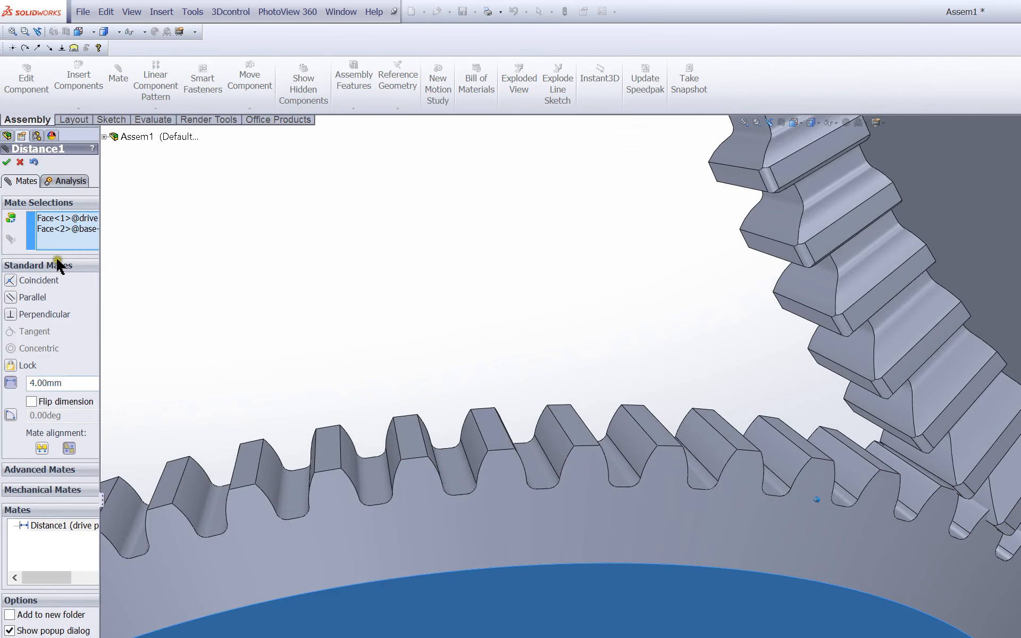
drag(48, 383, 3, 383)
key(Return)
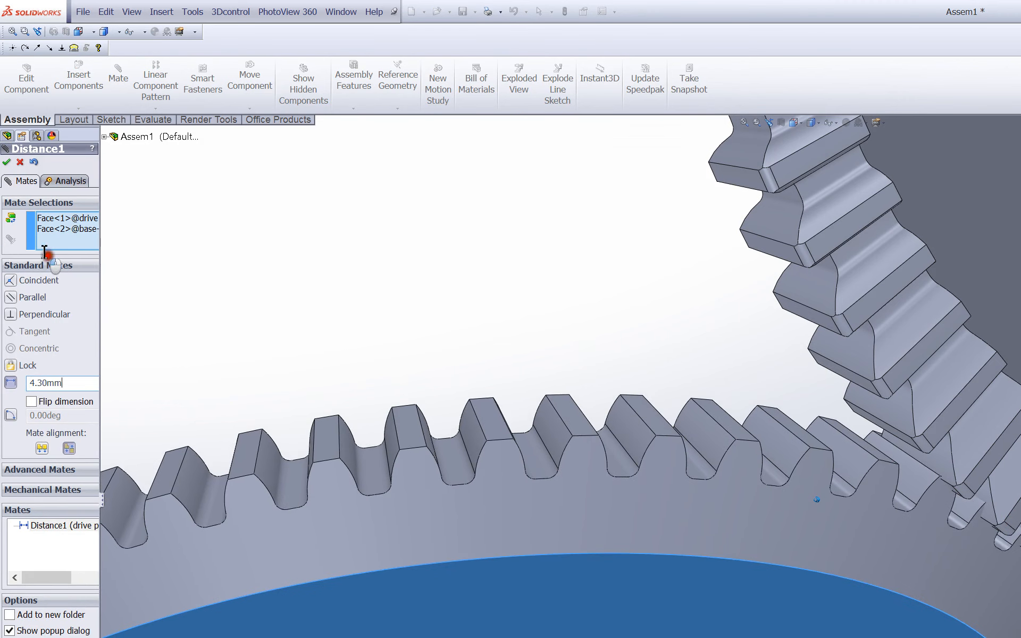
drag(65, 382, 2, 382)
text(4.5)
key(Return)
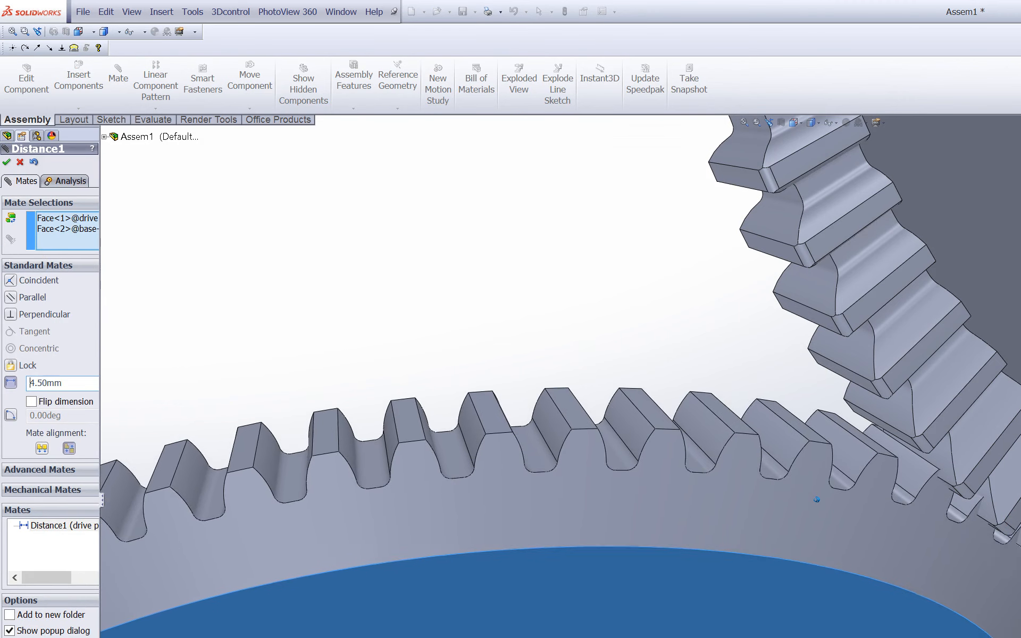
middle_drag(288, 229, 351, 269)
Set the drive pulley bevel's distance mate to 4 mm and finish editing the mate.
drag(65, 383, 3, 383)
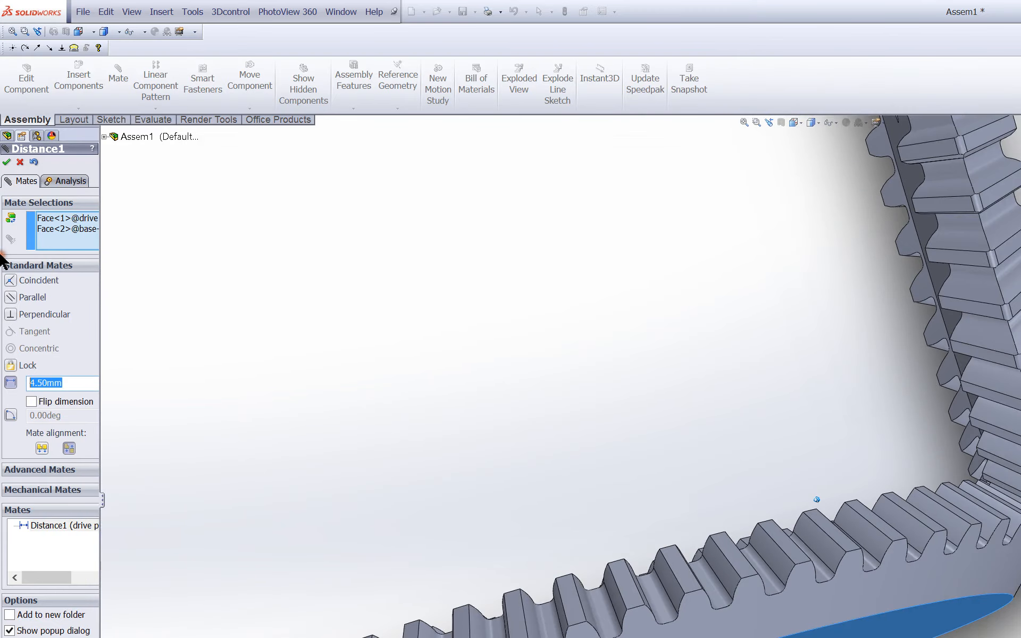
text(4)
key(Return)
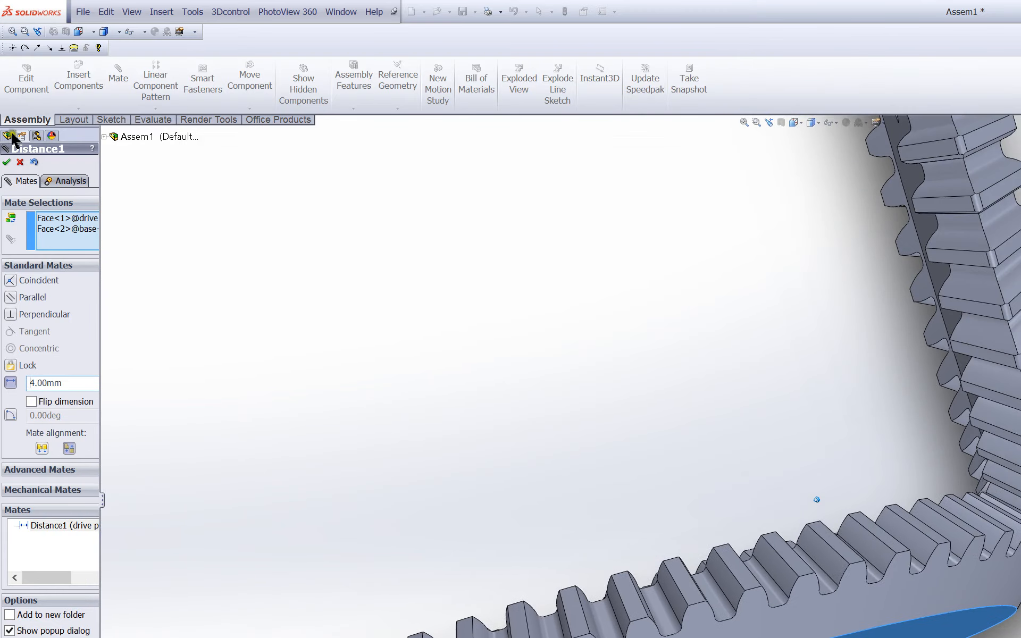
click(6, 161)
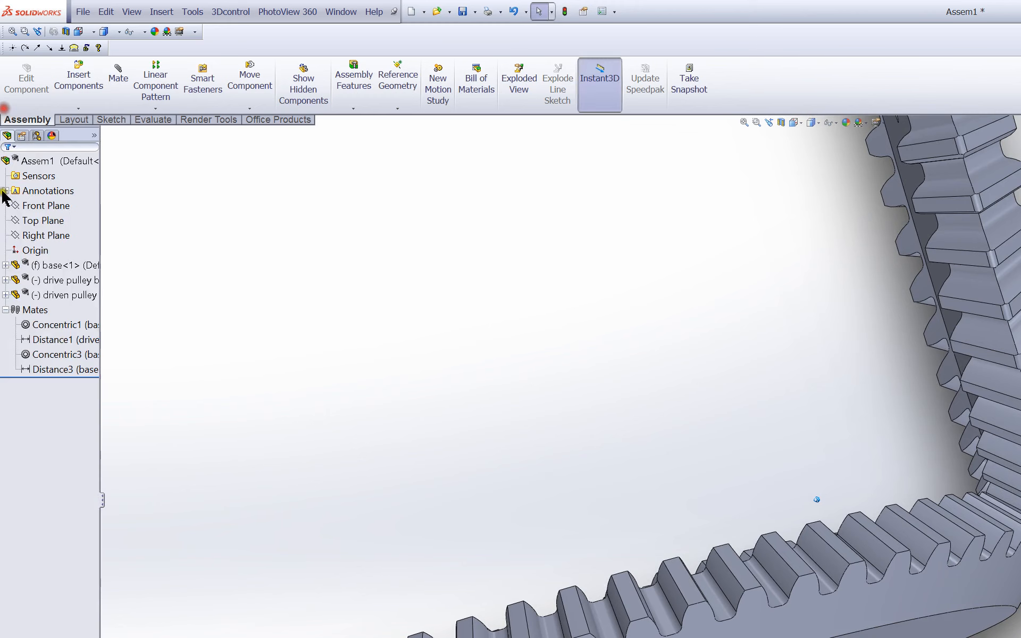
Edit the distance mate between the base and the driven pulley bevel, trying 4.6 mm and 4.8 mm before setting 5 mm.
right_click(37, 368)
click(51, 336)
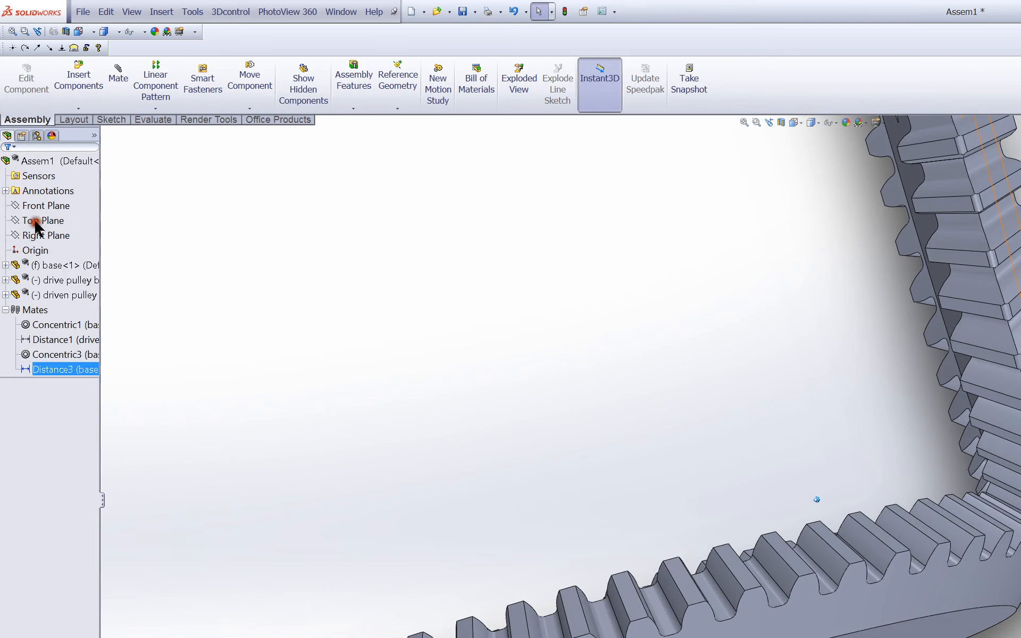
drag(64, 382, 1, 383)
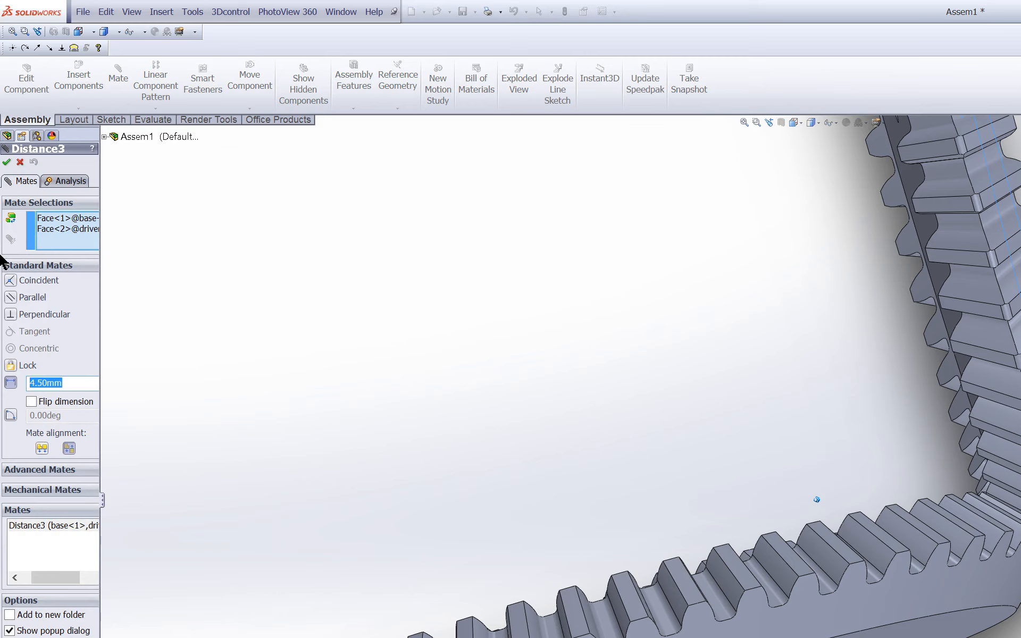
key(Return)
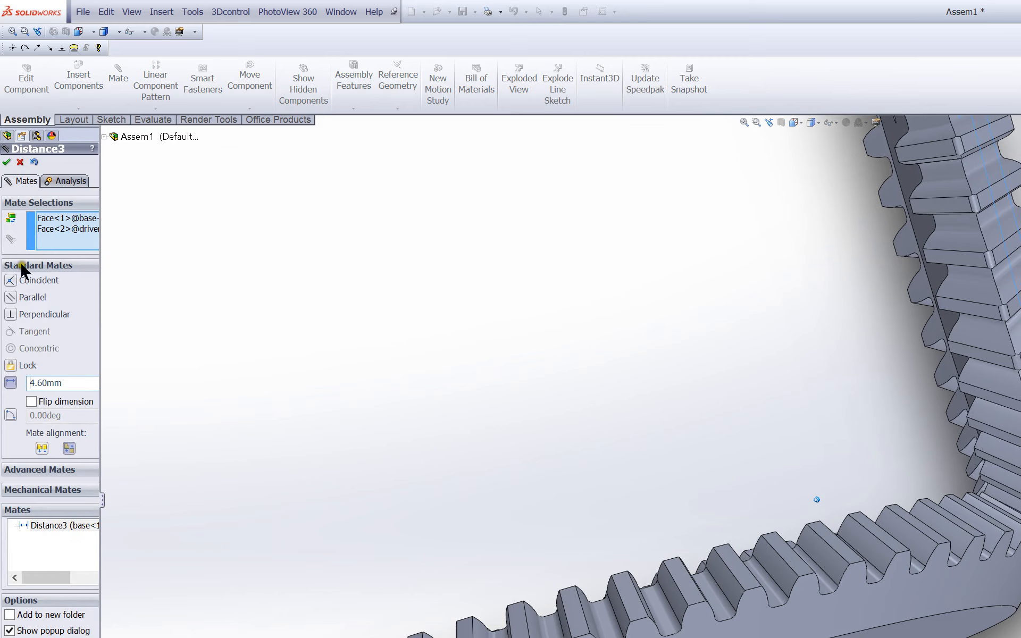
drag(36, 250, 2, 251)
text(4.8)
key(Return)
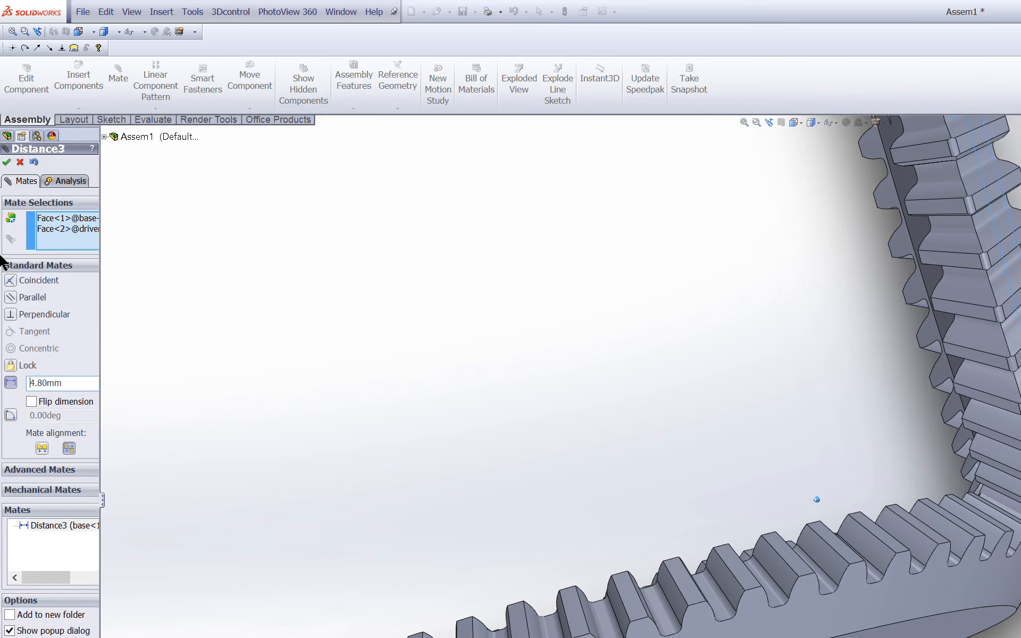
drag(28, 266, 6, 258)
key(Return)
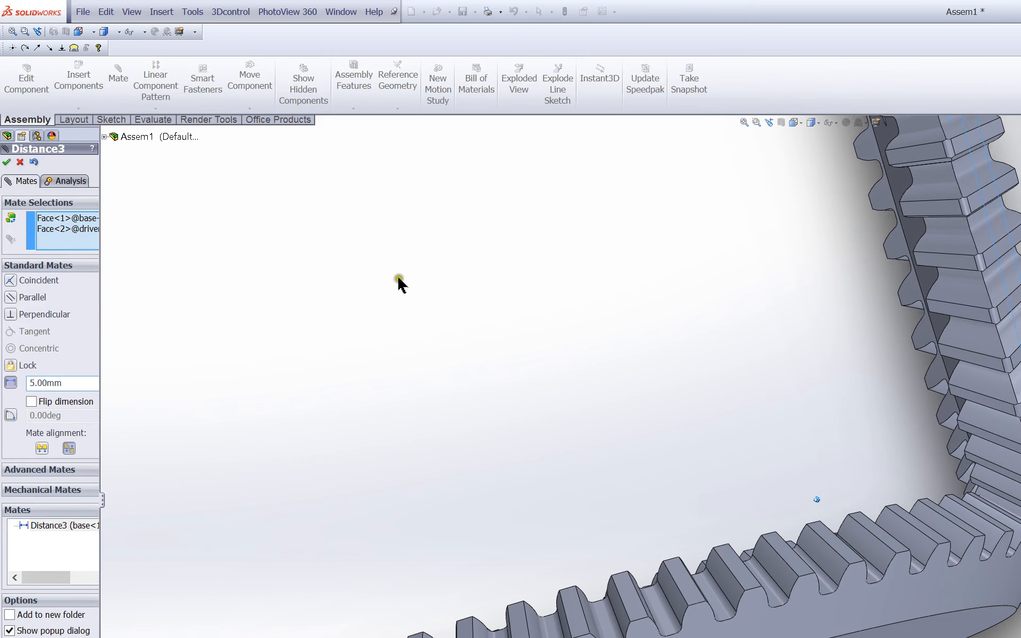
click(394, 285)
click(4, 108)
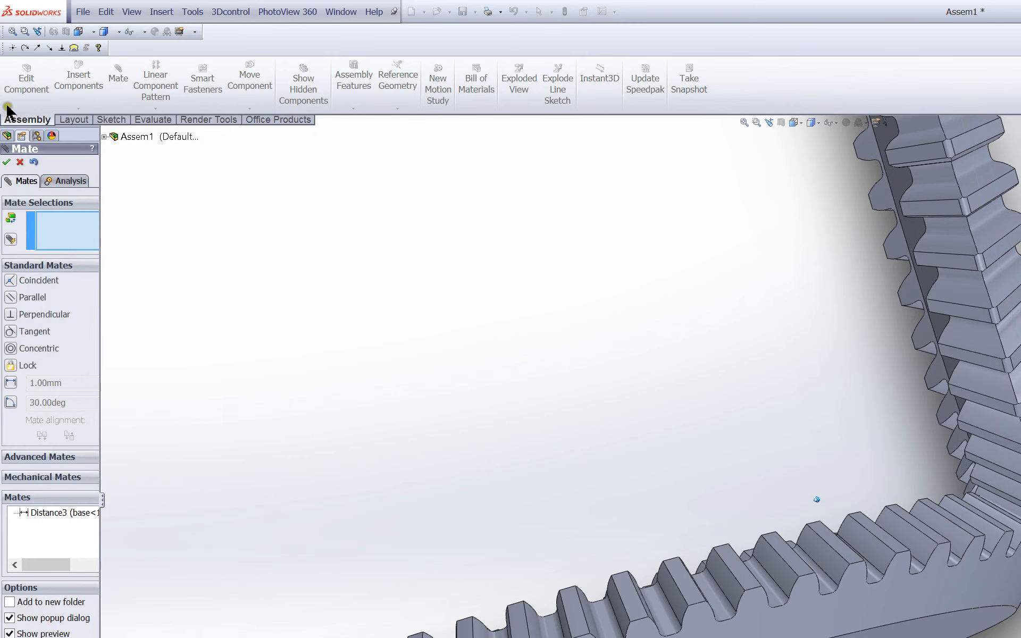
Rotate the drive pulley bevel freely so its outer teeth line up with the gaps of the driven pulley bevel.
middle_drag(265, 212, 633, 331)
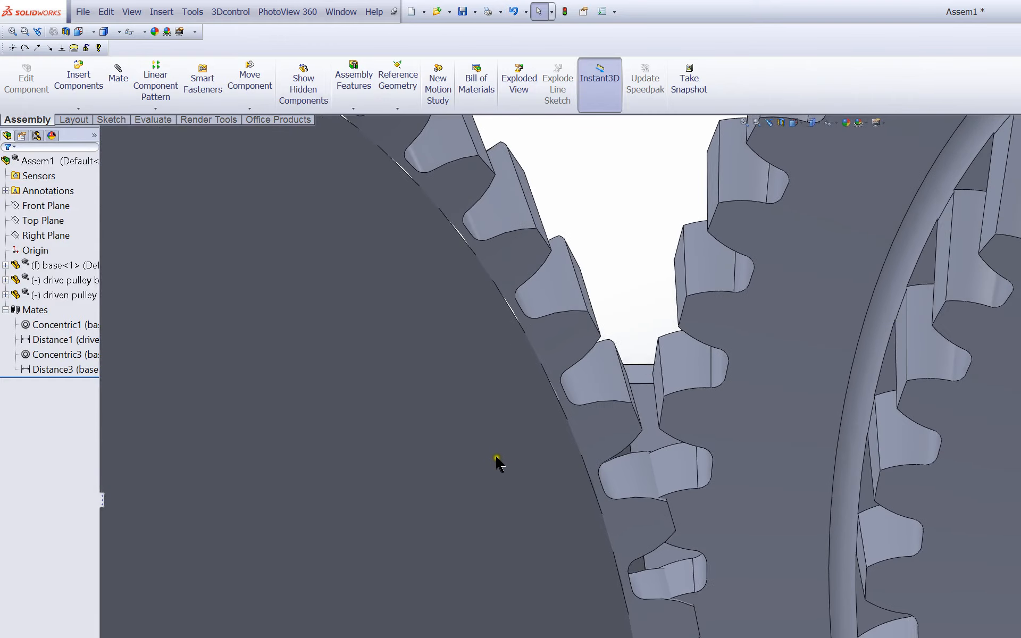
drag(496, 457, 482, 510)
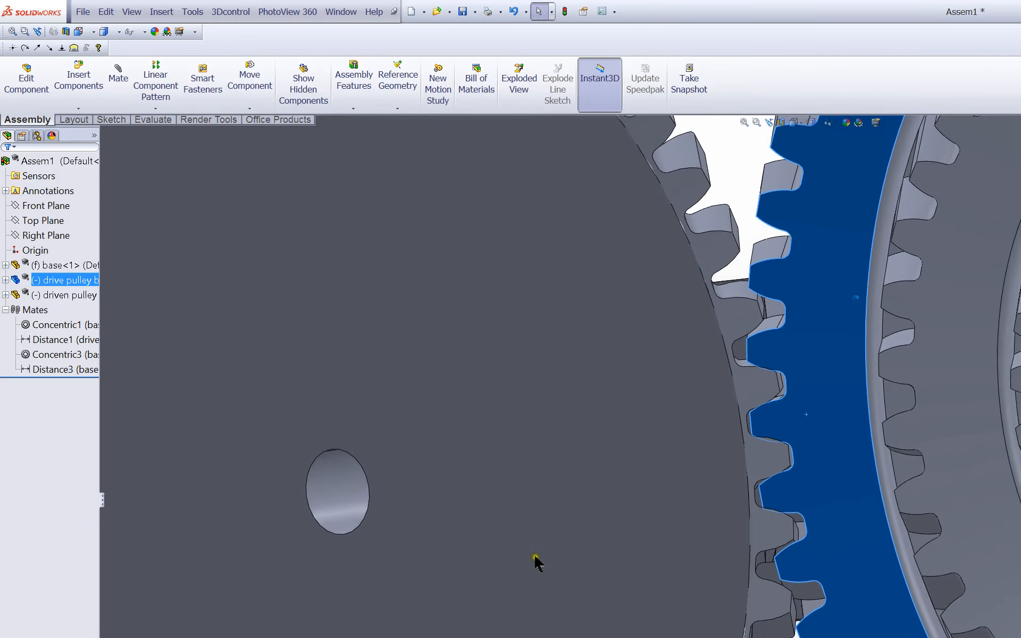
click(533, 547)
Try to add a gear mate using the driven pulley bevel's flat back face, and leave the Mate command.
click(118, 74)
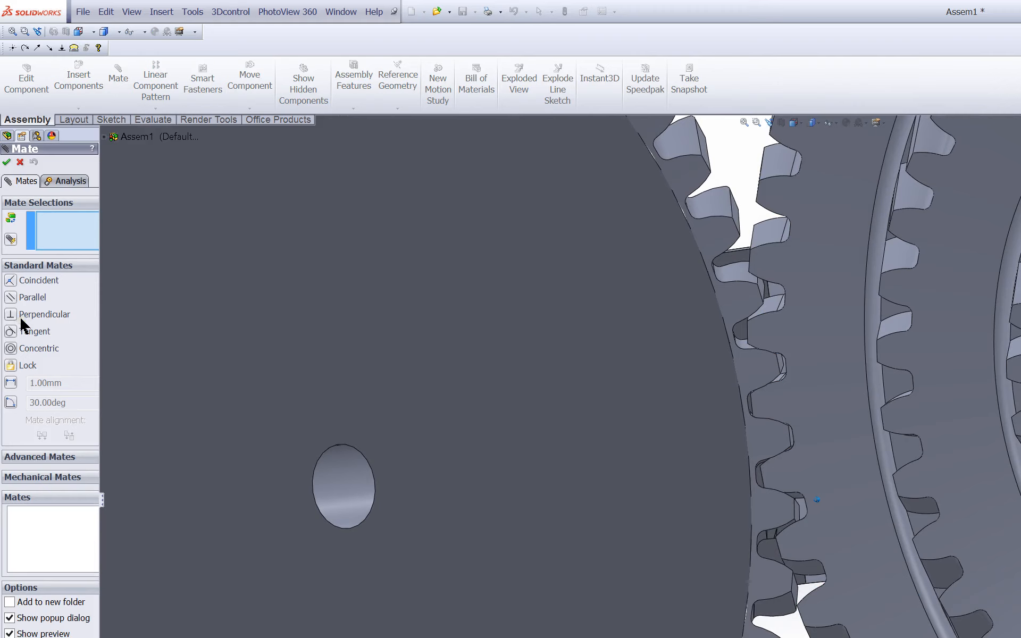
click(20, 318)
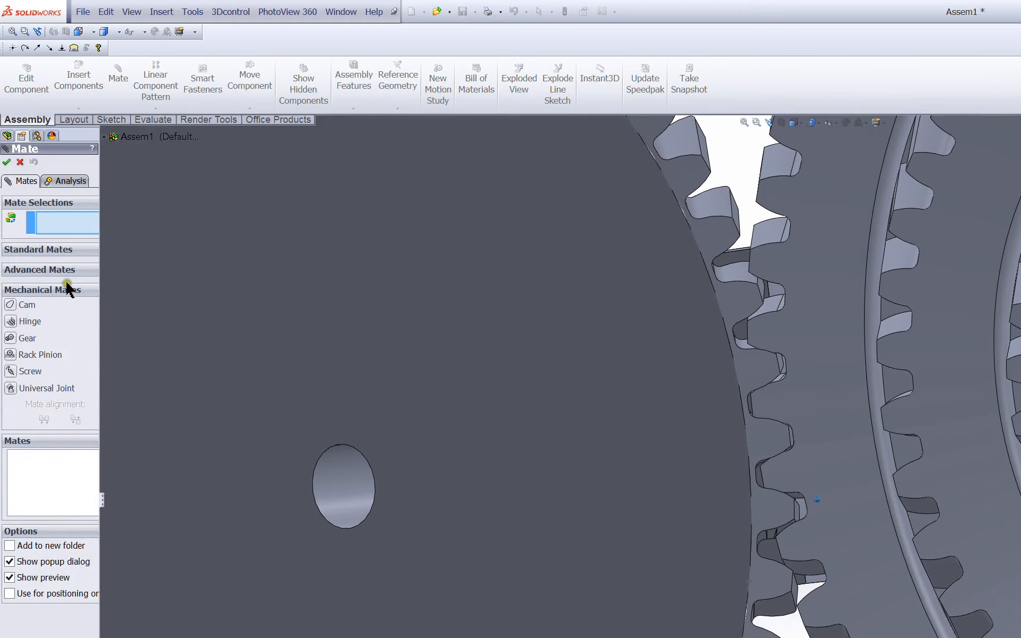
drag(63, 278, 101, 279)
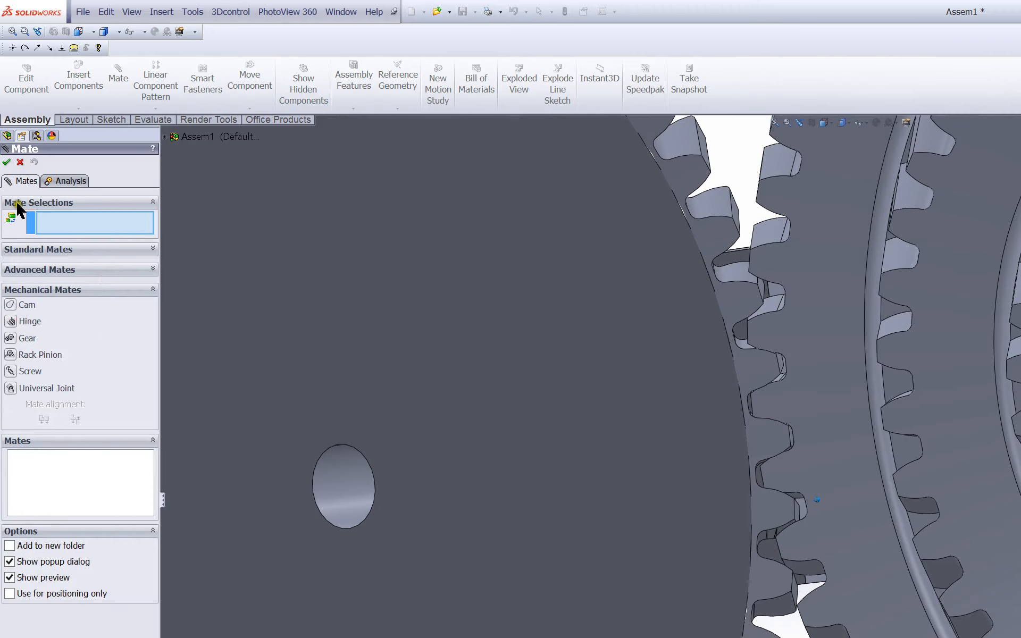
click(15, 224)
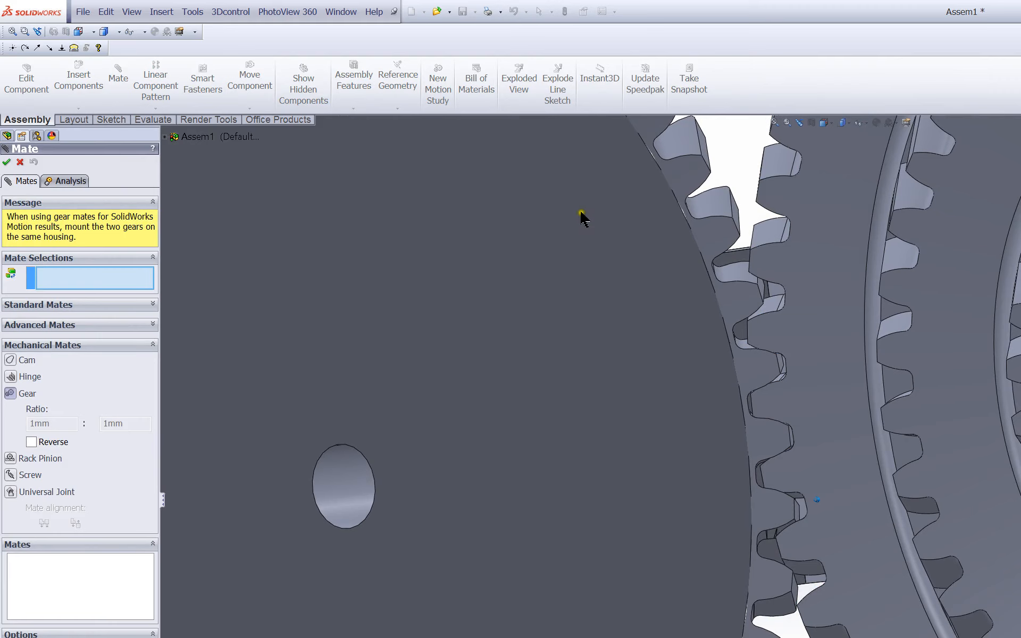
scroll(485, 215, down, 5)
click(483, 215)
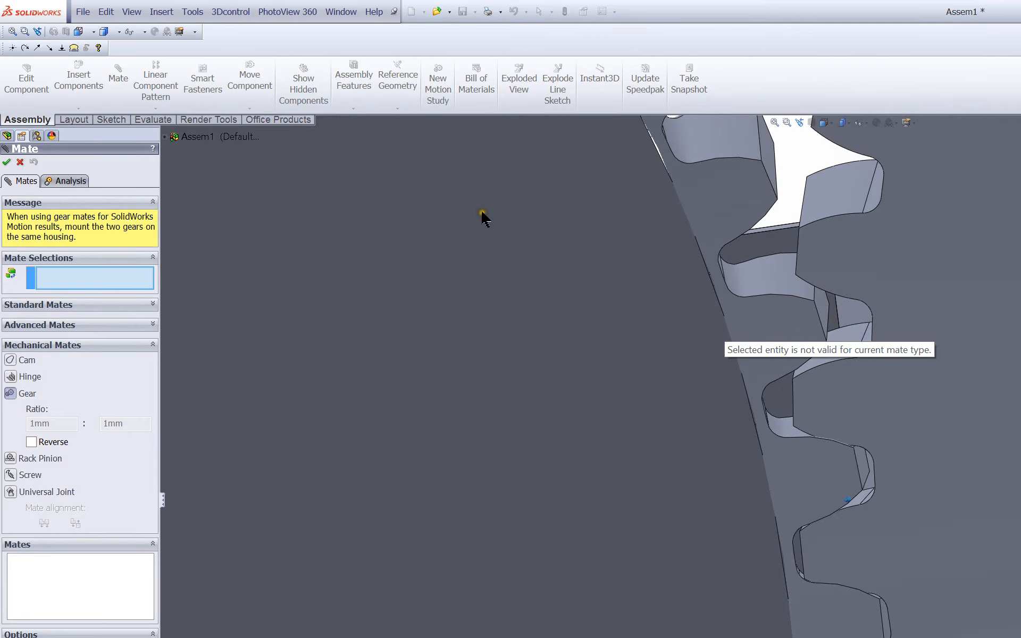
scroll(481, 212, down, 2)
middle_drag(479, 211, 458, 248)
scroll(462, 242, up, 3)
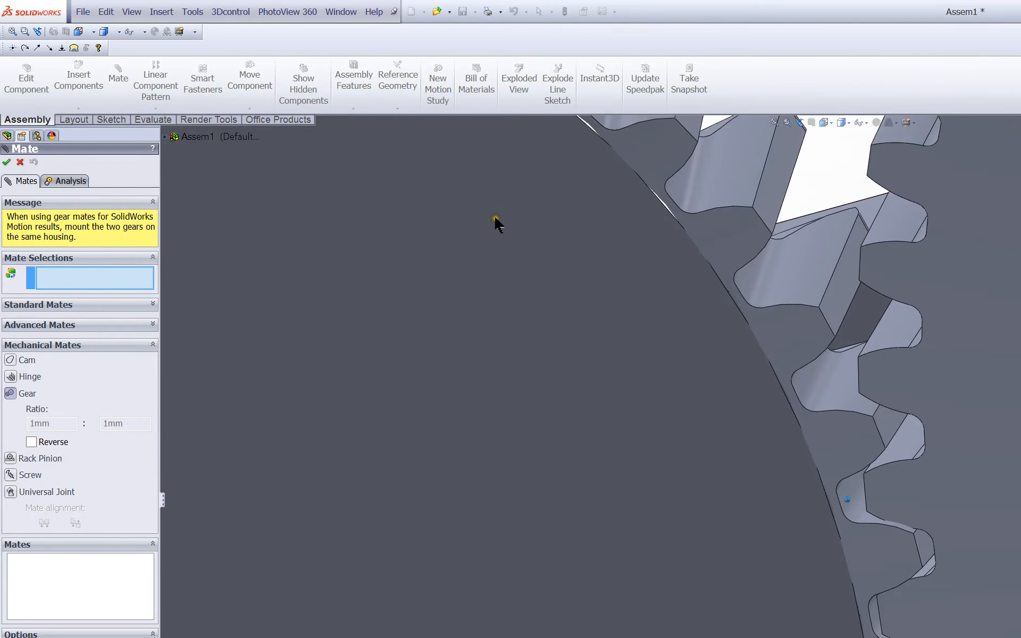
click(514, 250)
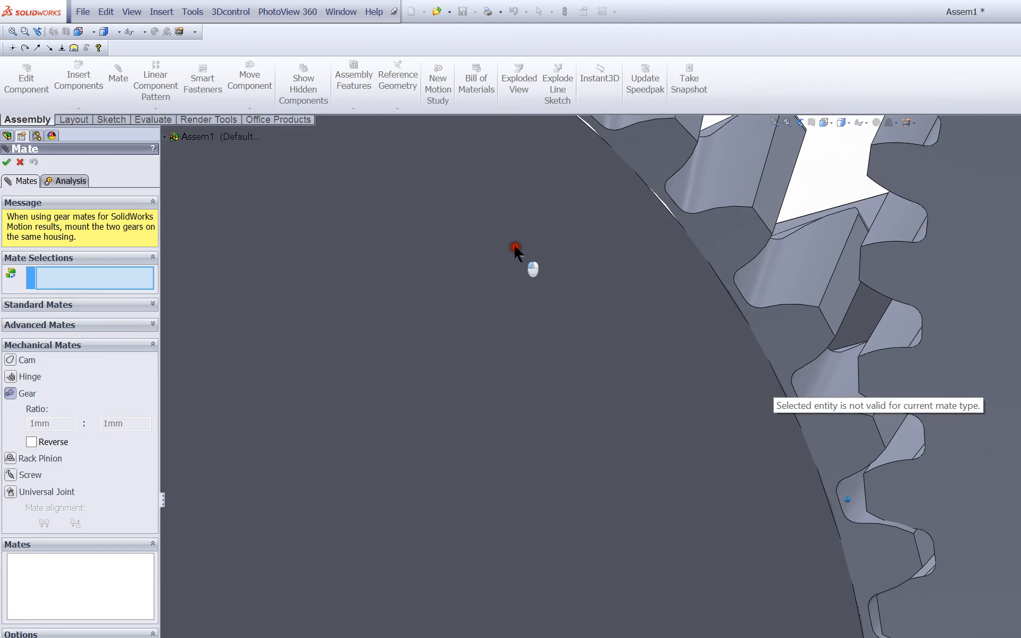
scroll(493, 239, up, 4)
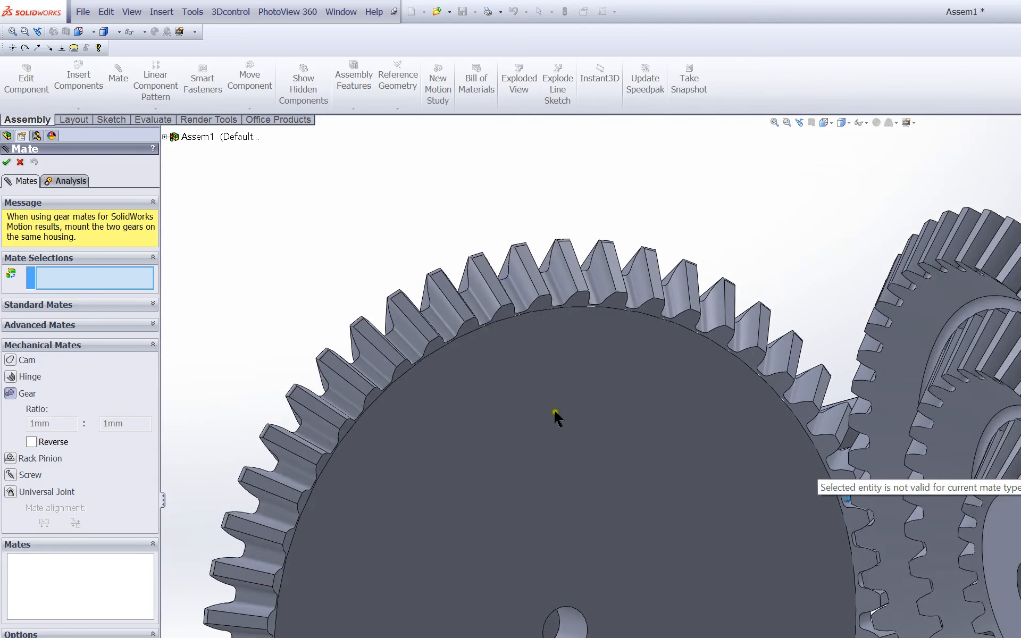
click(7, 162)
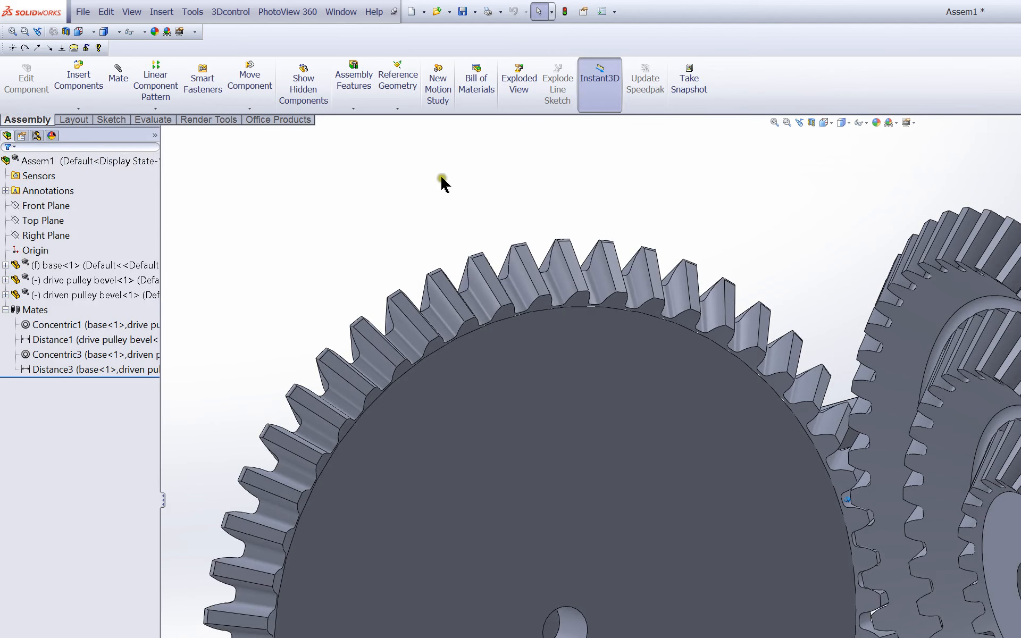
Create a gear mate between the drive pulley bevel's circular edge inside its outer teeth and the driven pulley bevel's circular face edge.
scroll(579, 340, down, 4)
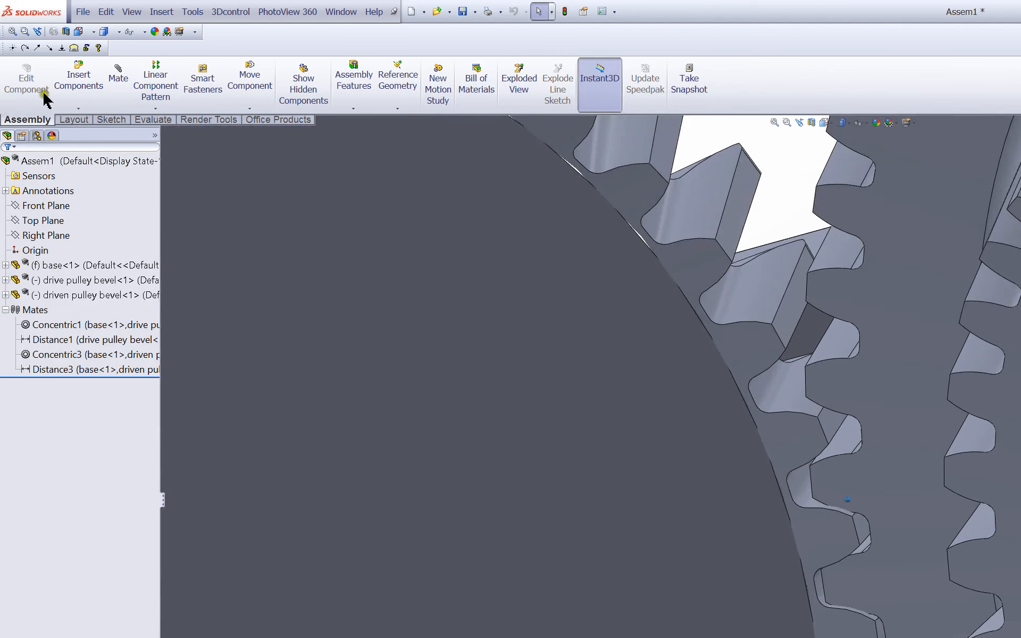
click(155, 85)
click(20, 162)
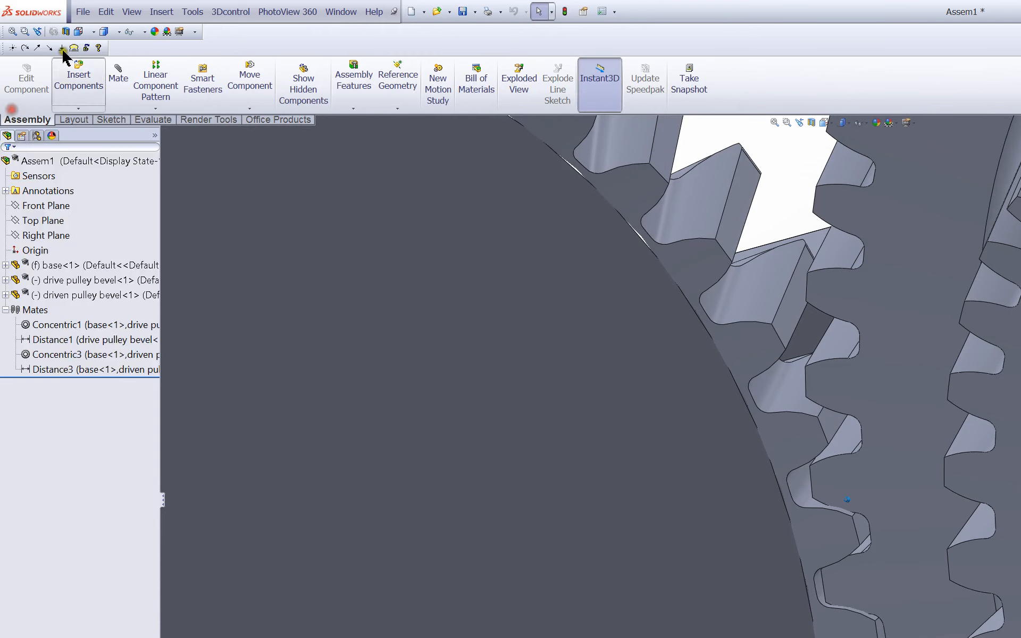
click(118, 77)
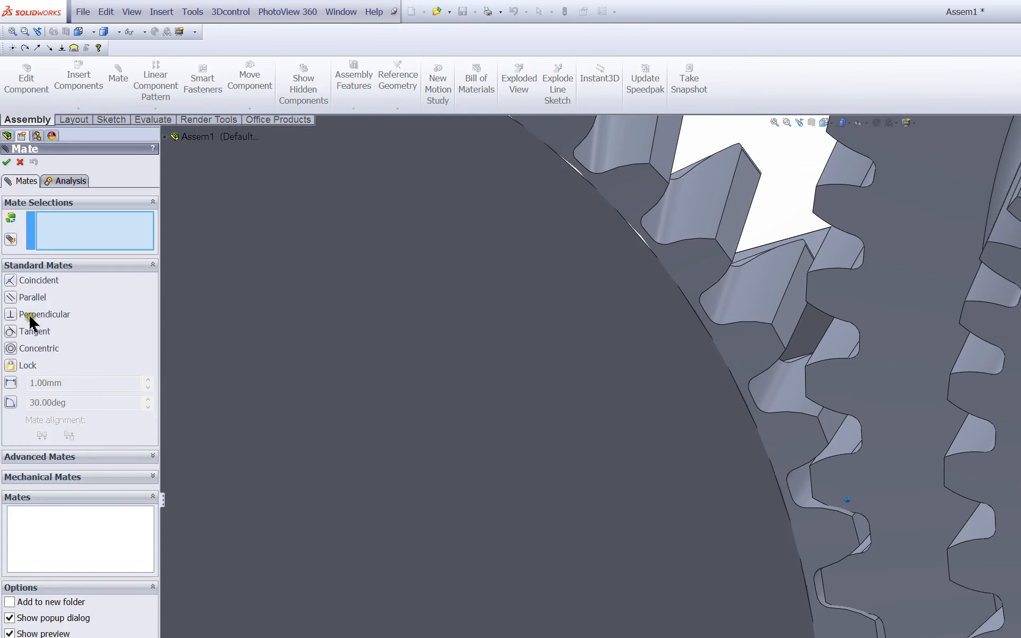
click(42, 478)
click(21, 338)
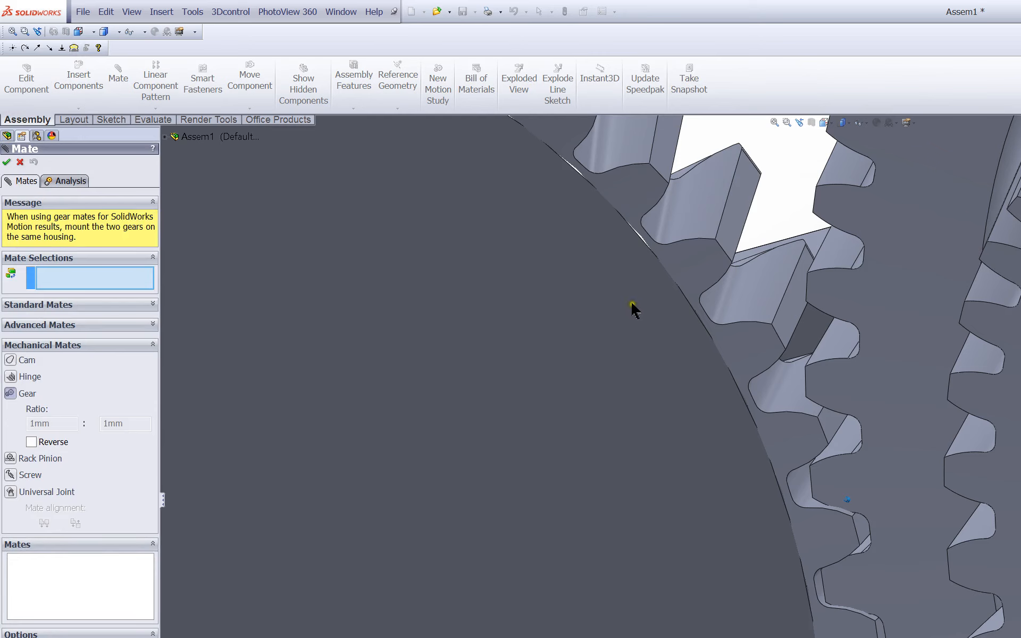
middle_drag(632, 305, 668, 308)
click(599, 274)
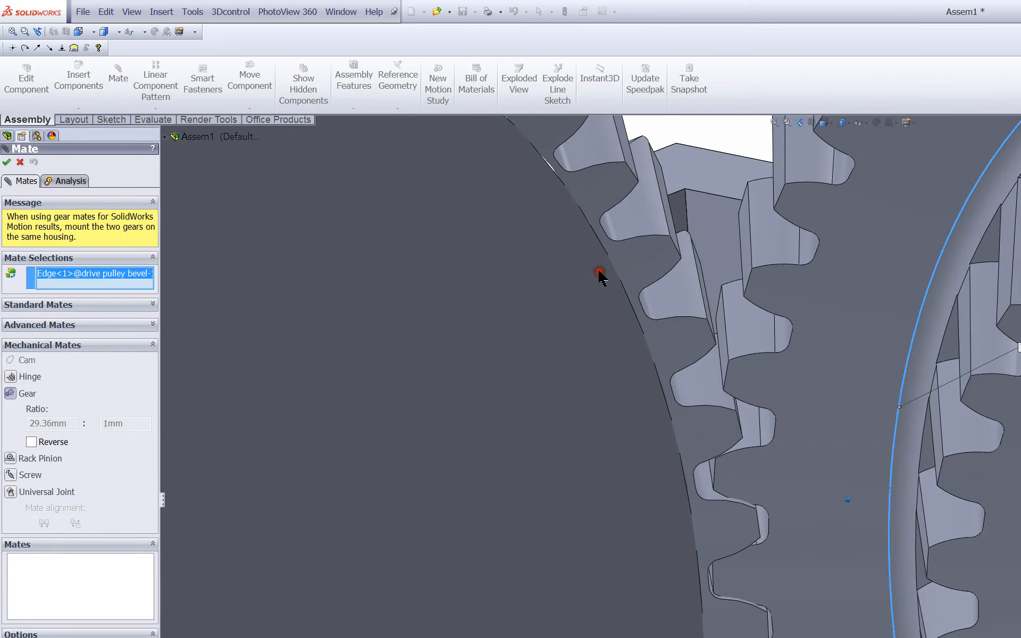
click(451, 290)
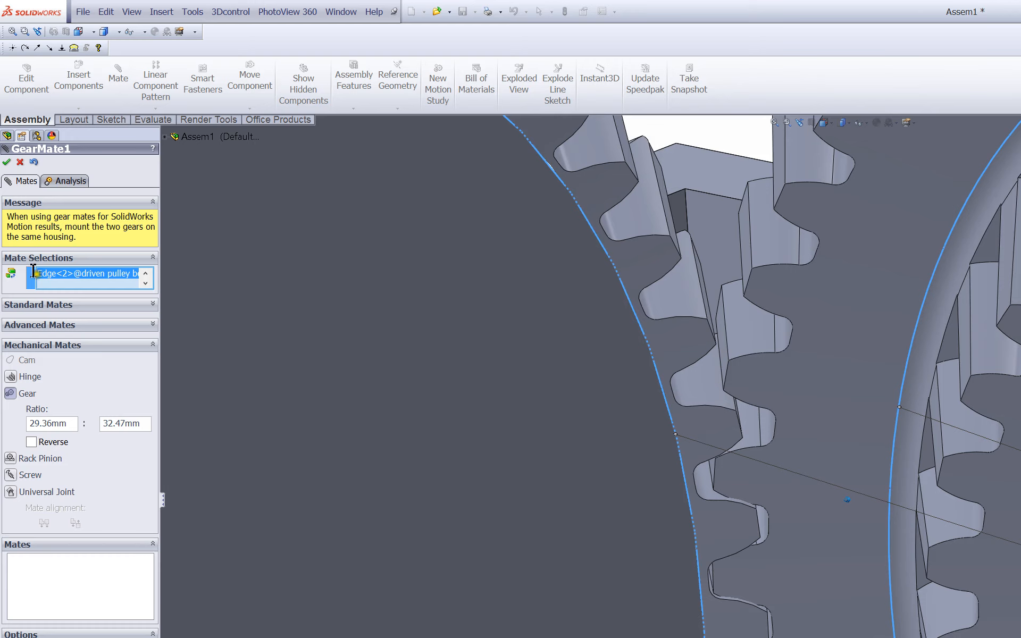
Set the gear mate's ratio to 1 mm : 1 mm and apply it.
drag(42, 277, 0, 285)
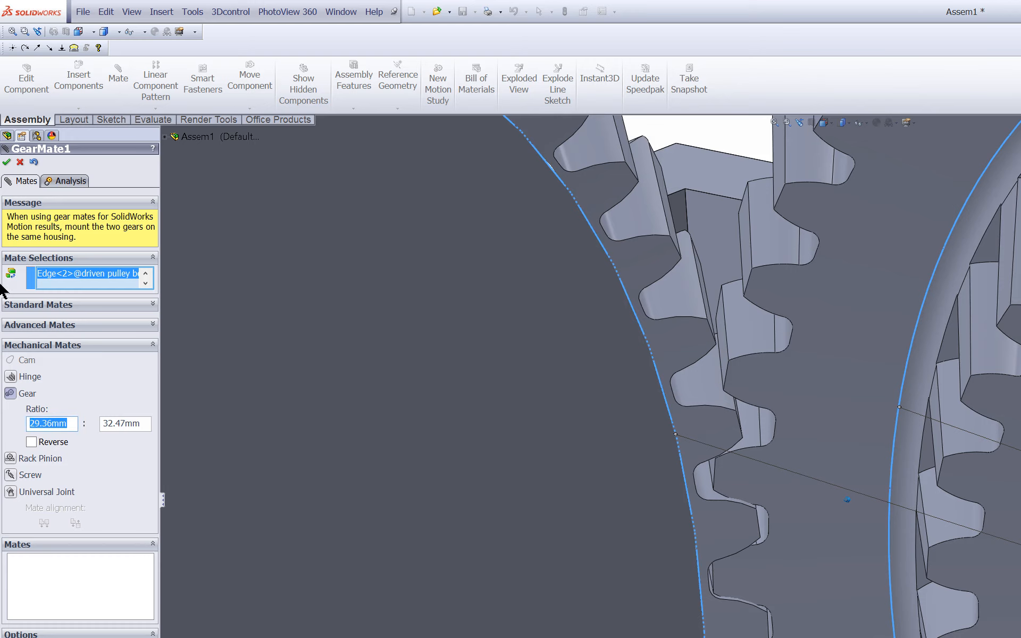
text(1)
key(Tab)
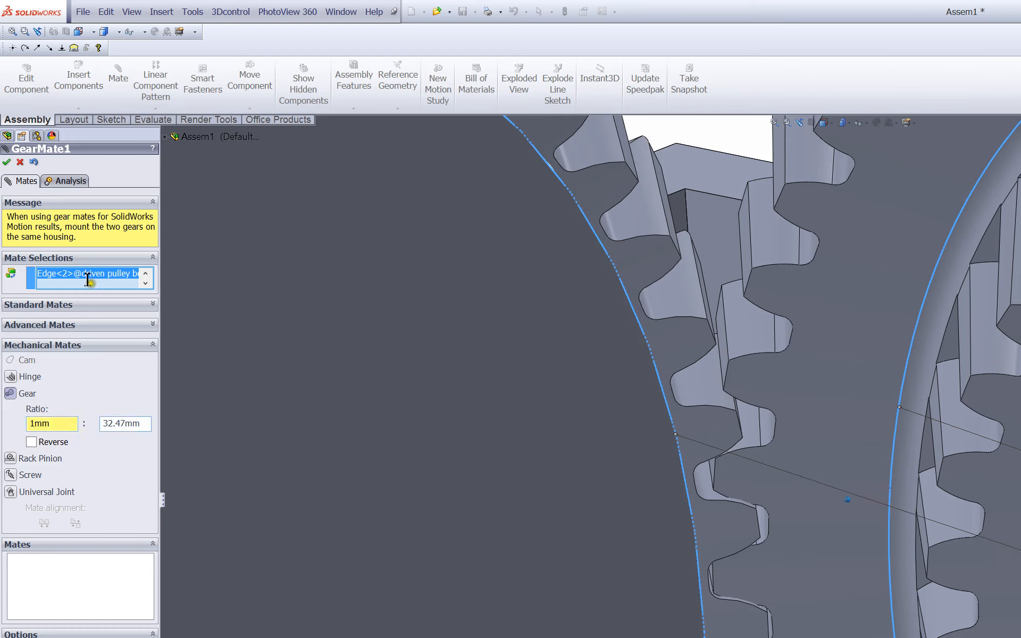
drag(88, 280, 63, 280)
text(1)
key(Return)
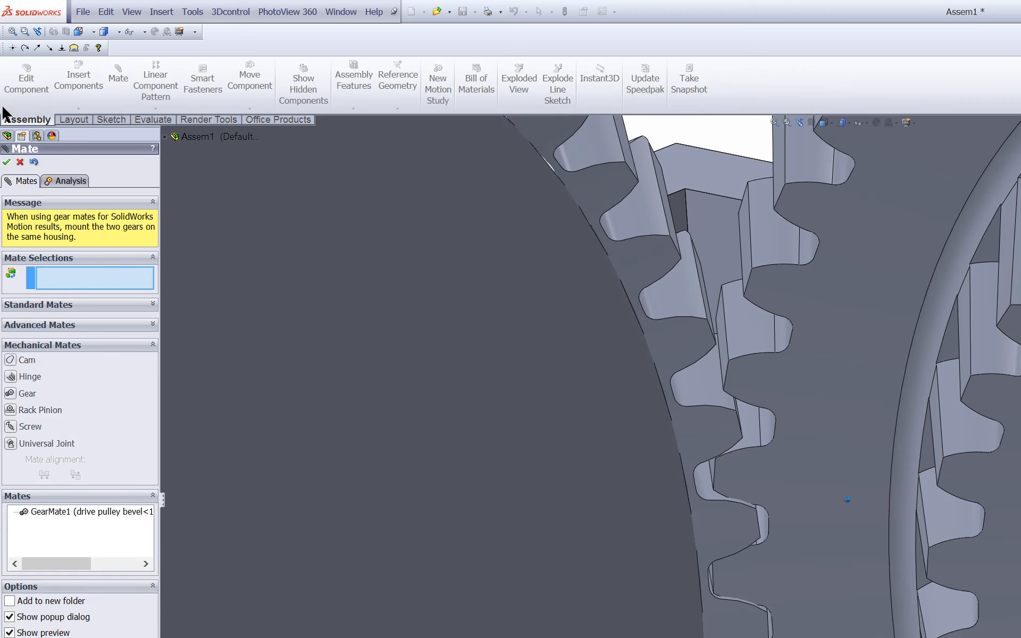
Leave the Mate command, rotate the driven pulley bevel to test the gear mate, and examine how the teeth mesh.
click(325, 199)
drag(325, 200, 351, 417)
scroll(346, 414, up, 6)
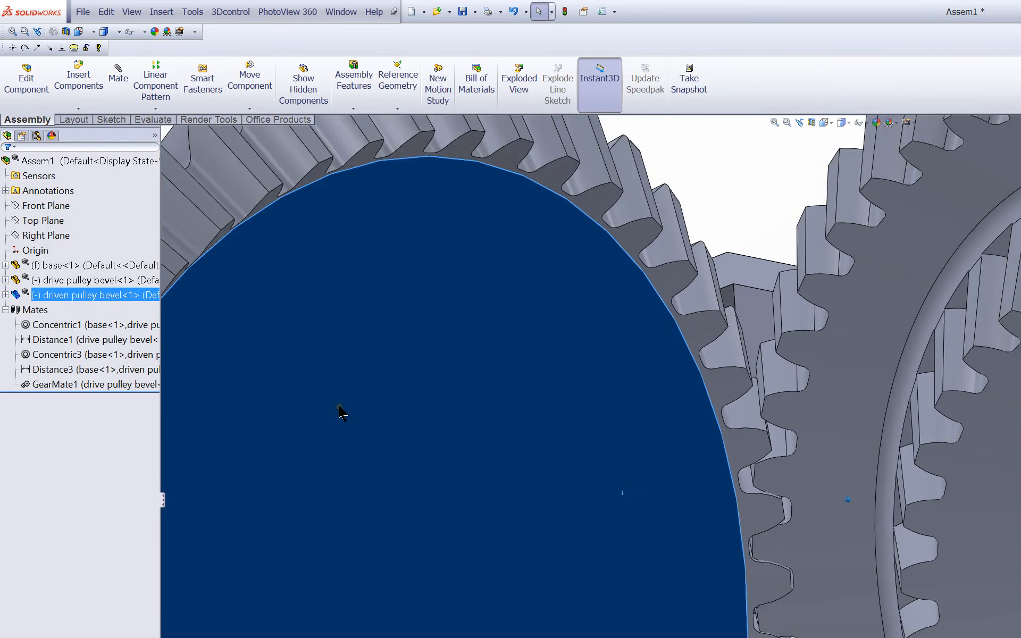
click(564, 551)
middle_drag(468, 492, 426, 428)
drag(426, 428, 262, 438)
middle_drag(263, 439, 321, 208)
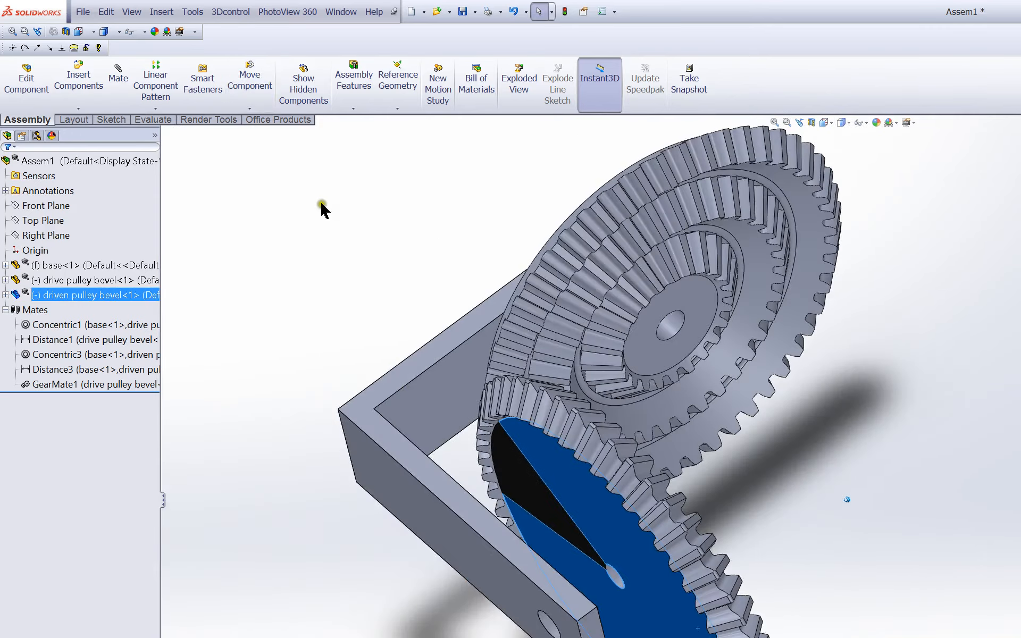
scroll(392, 207, down, 8)
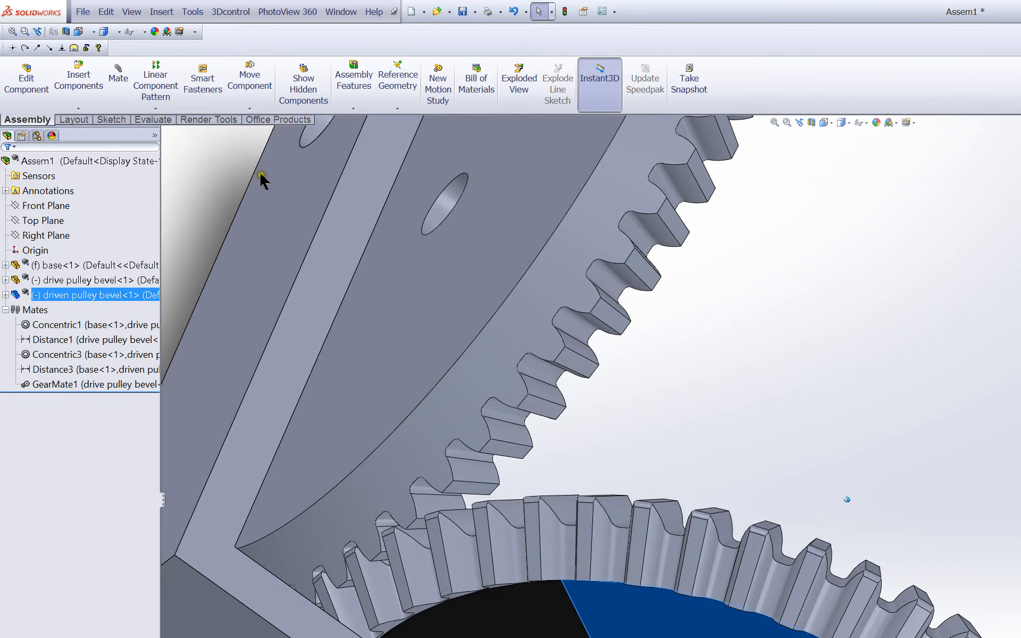
Examine the assembled bevel gears and base from several sides, checking how the two gears meet near the base's corner.
middle_drag(235, 165, 243, 342)
scroll(242, 363, up, 1)
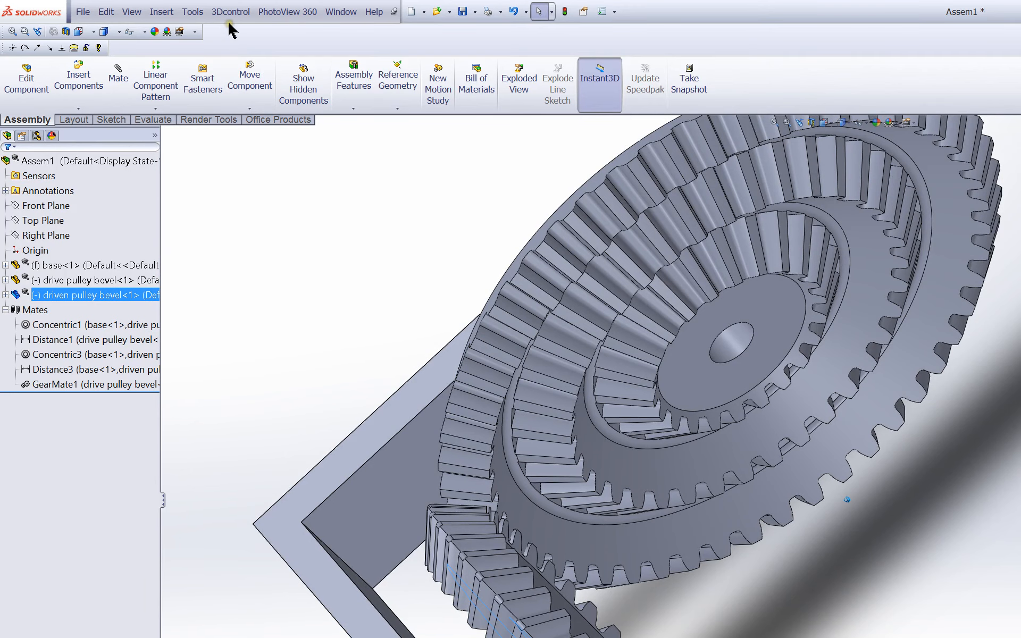
scroll(360, 251, up, 3)
middle_drag(403, 317, 508, 348)
drag(504, 304, 512, 351)
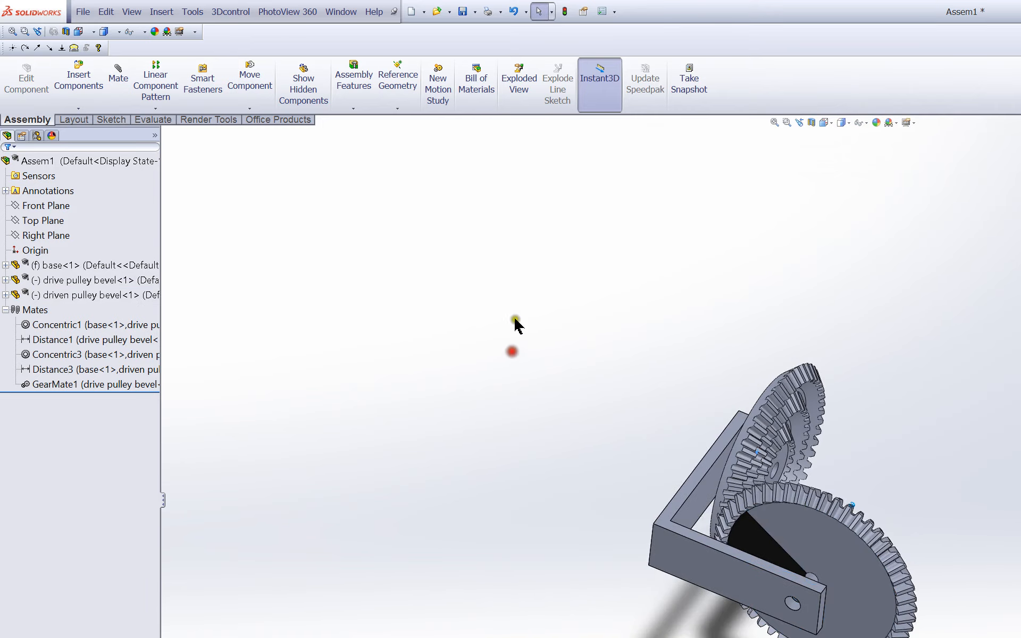
drag(509, 272, 501, 317)
middle_drag(502, 319, 491, 352)
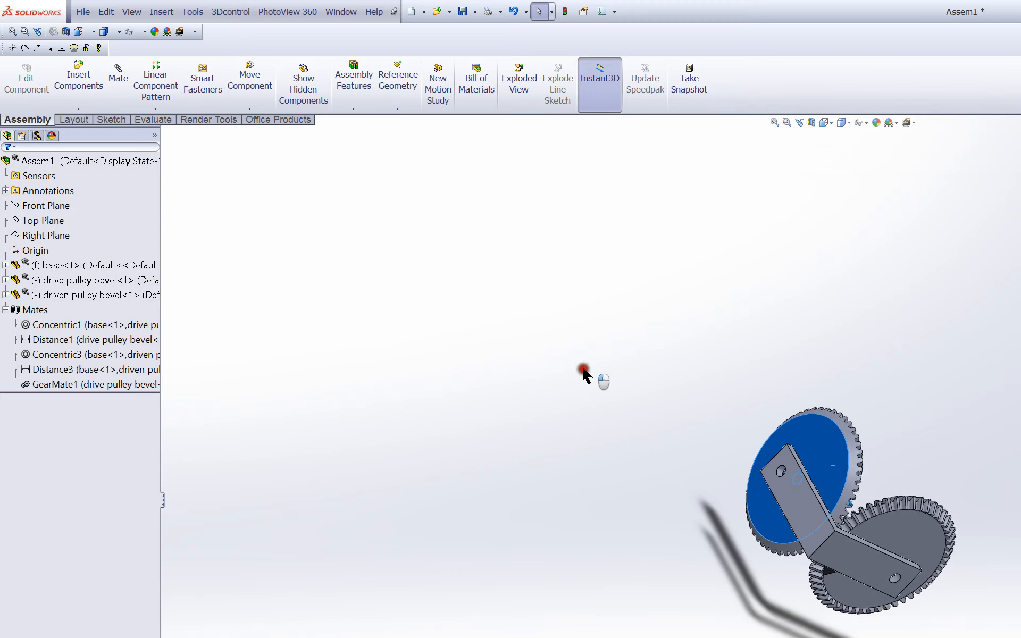
click(616, 234)
middle_drag(615, 250, 557, 322)
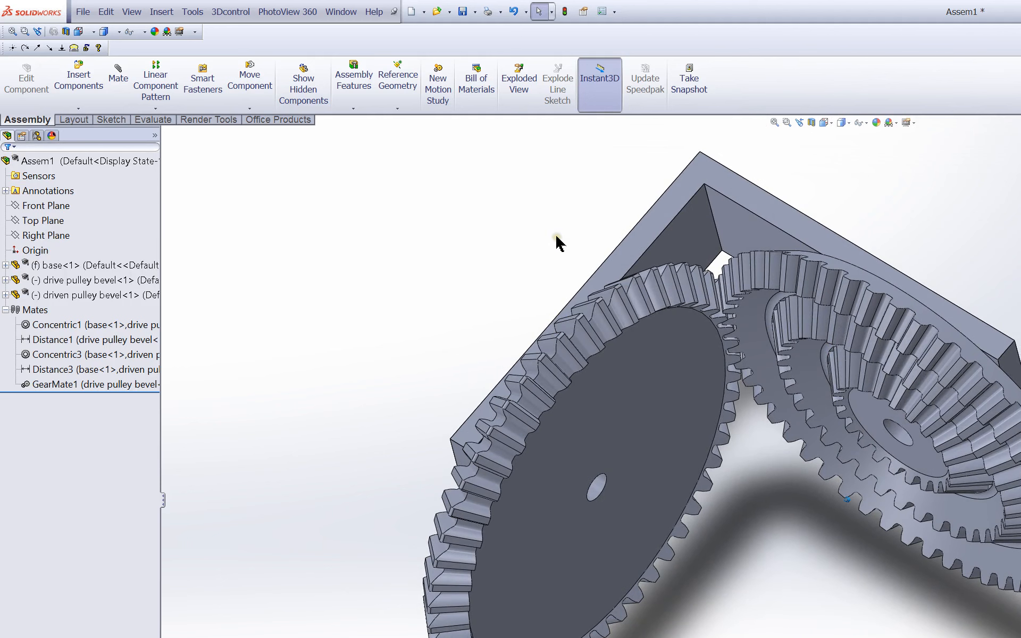
middle_drag(550, 244, 539, 289)
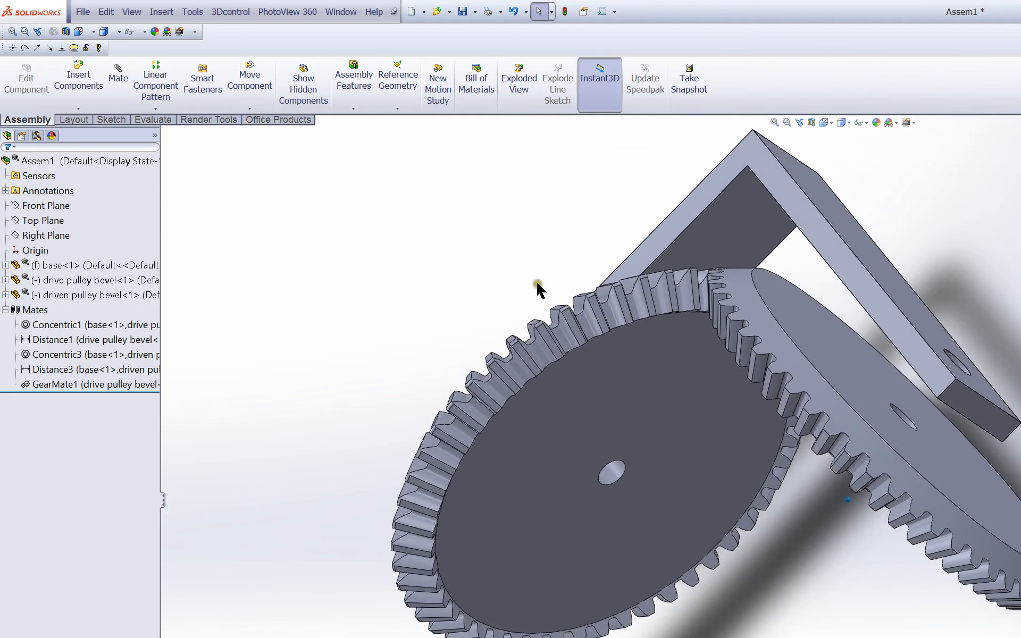
Test the gear mate by rotating the drive pulley bevel, and examine the tooth engagement from above and from the side.
drag(564, 265, 622, 197)
middle_drag(582, 265, 499, 252)
drag(422, 316, 465, 355)
middle_drag(497, 365, 519, 425)
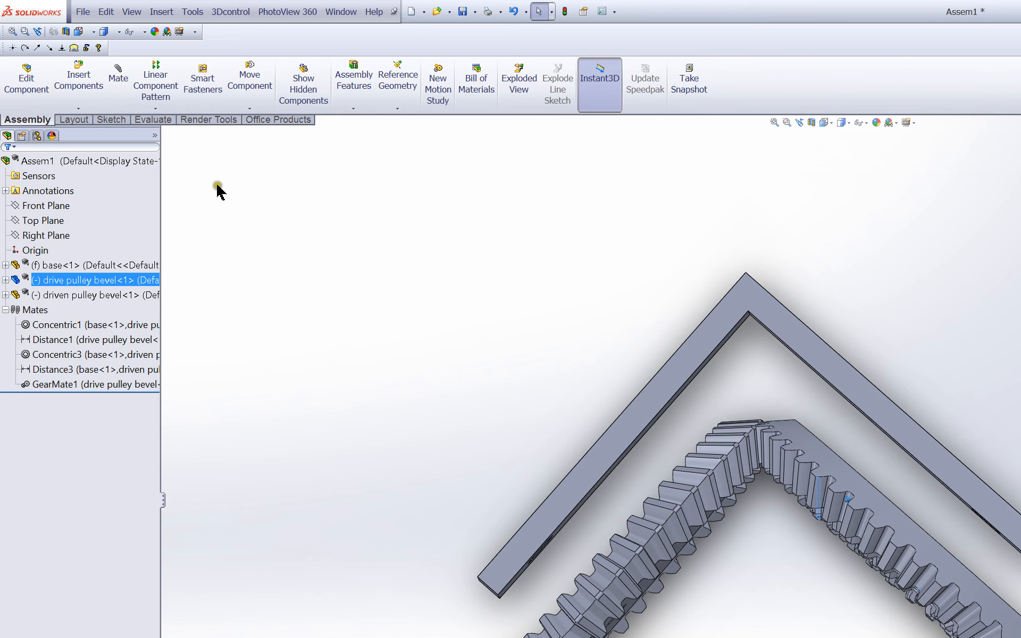
middle_drag(244, 231, 244, 220)
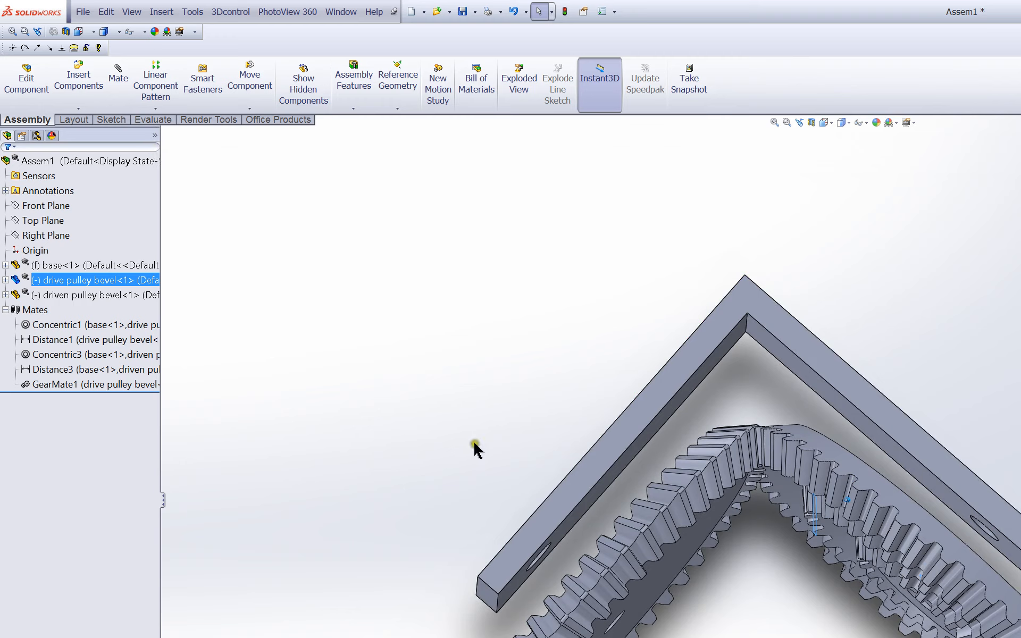
middle_drag(475, 445, 354, 422)
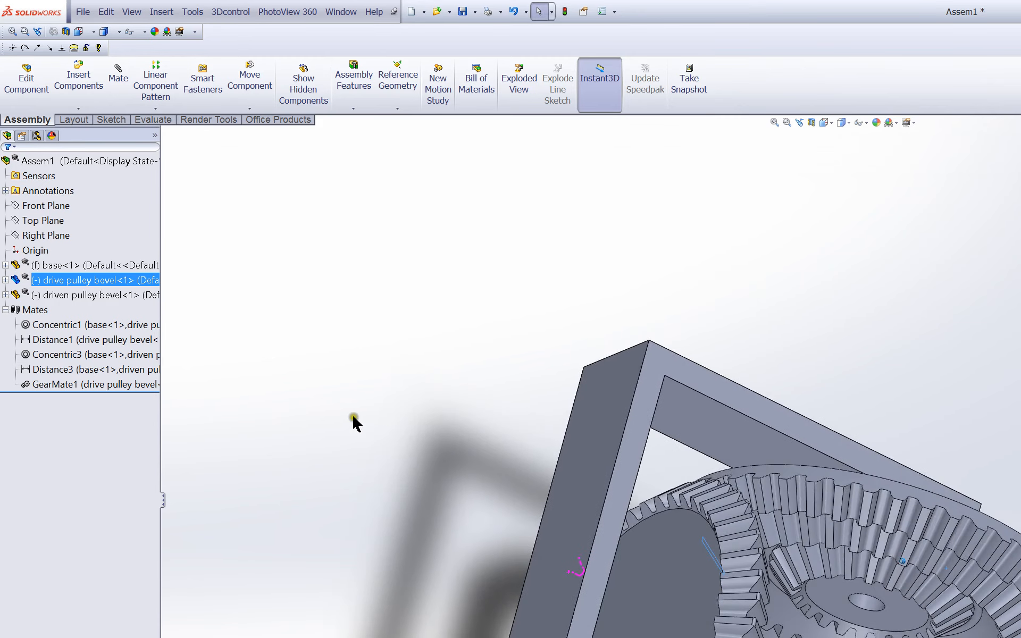
middle_drag(400, 476, 396, 405)
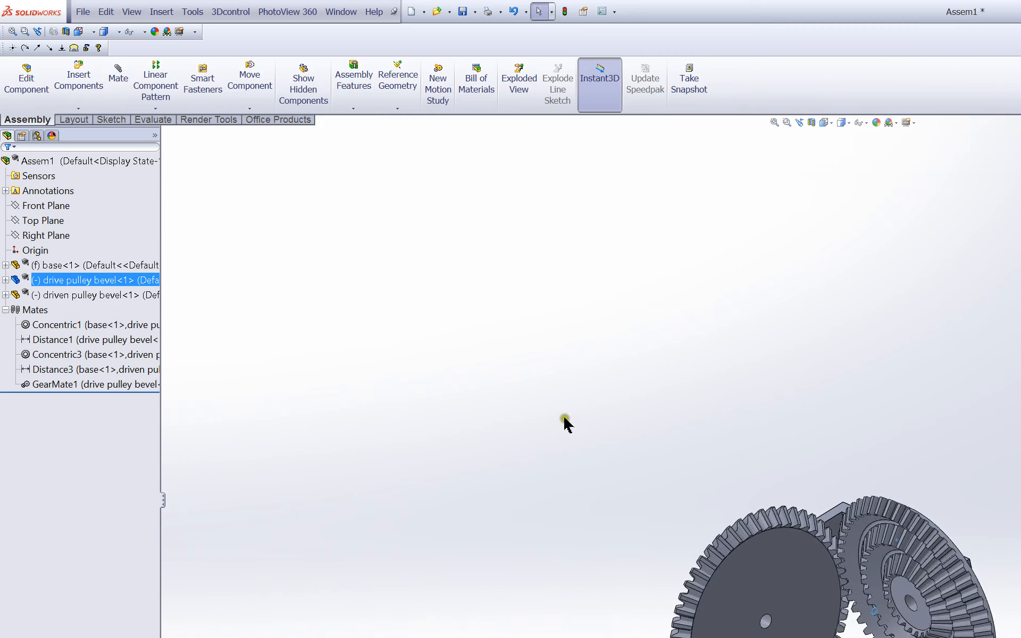
Inspect the whole assembly and the drive pulley bevel's stepped tooth rings beside the driven pulley bevel close up.
key(f)
middle_drag(579, 424, 663, 430)
drag(664, 430, 606, 275)
key(Escape)
scroll(574, 393, up, 6)
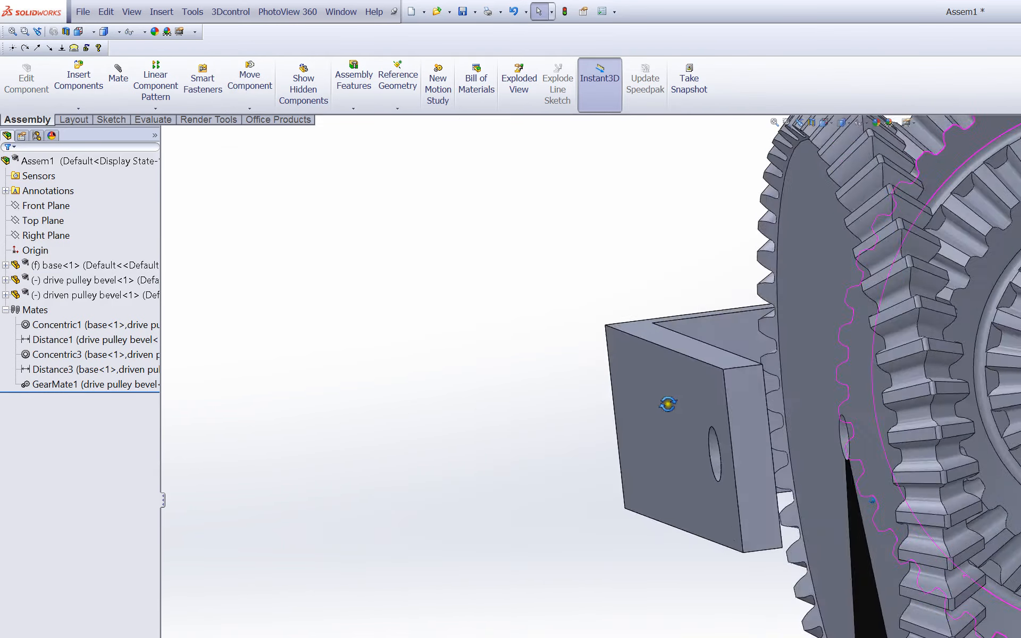
middle_drag(452, 470, 596, 314)
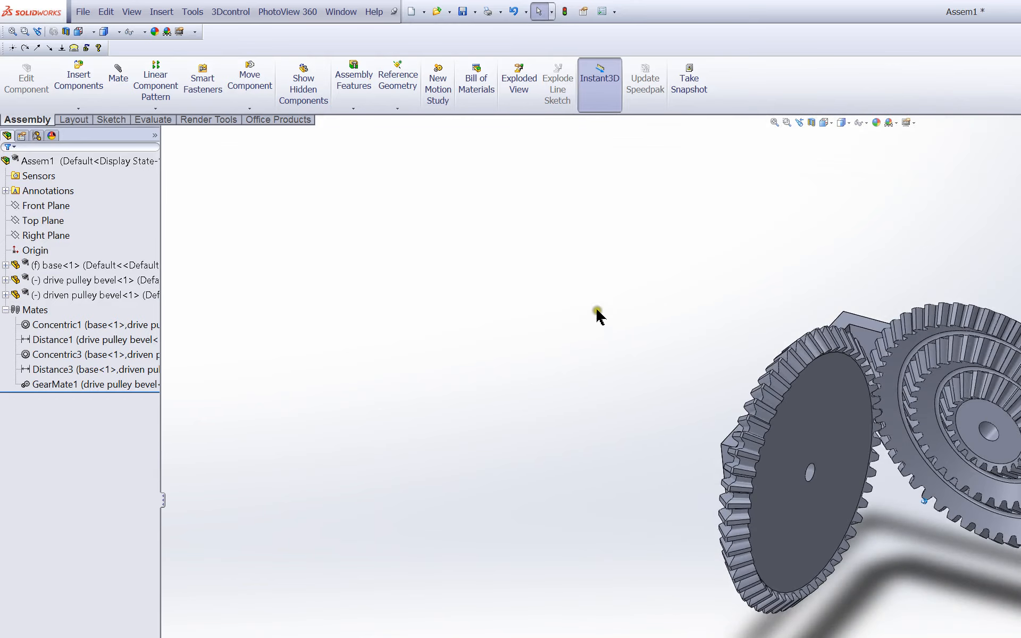
scroll(584, 326, down, 6)
scroll(563, 205, up, 3)
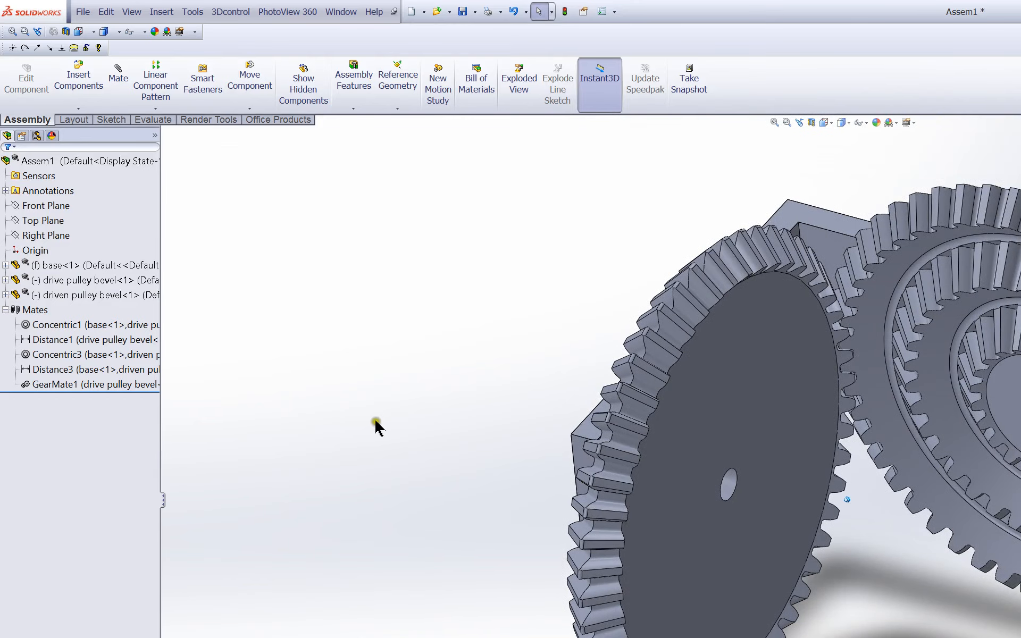
middle_drag(487, 323, 585, 198)
scroll(590, 213, up, 3)
scroll(597, 250, down, 2)
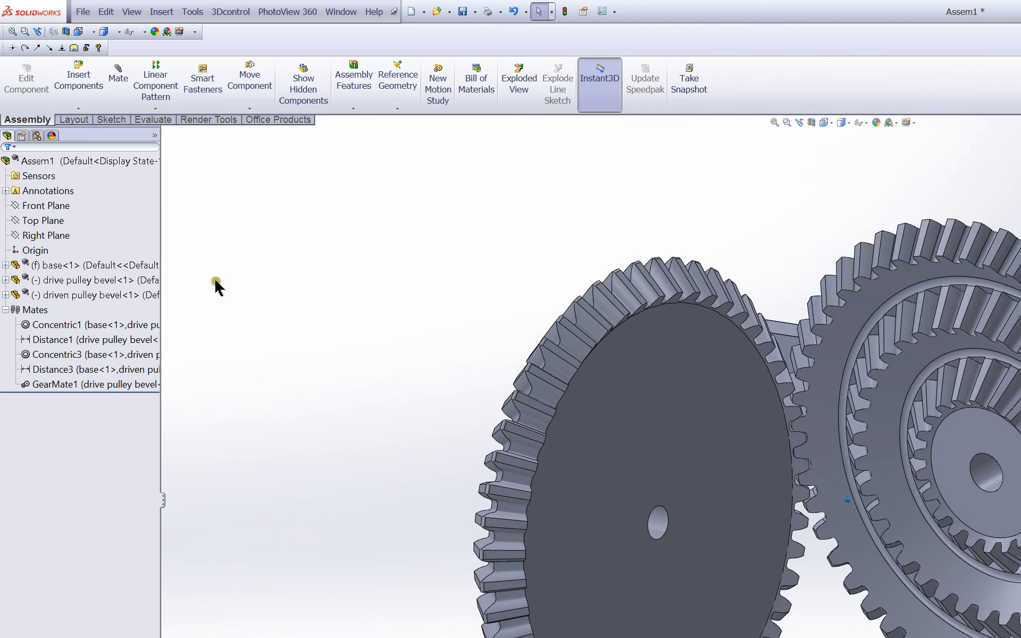
Open the assembly "2st gear reverse" from the Transmission folder and rebuild it.
key(ctrl+o)
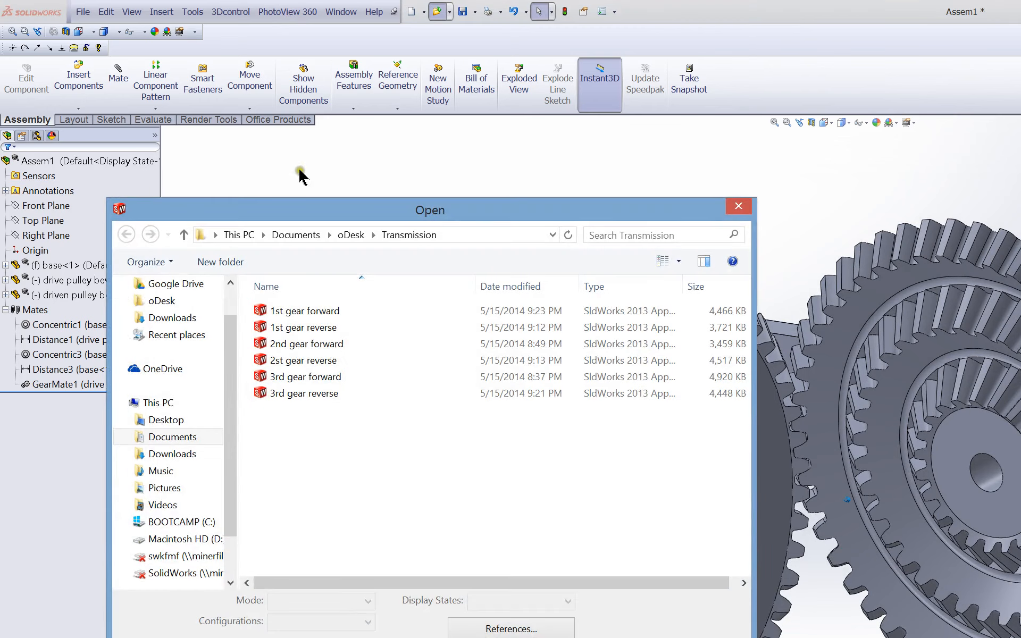
double_click(298, 360)
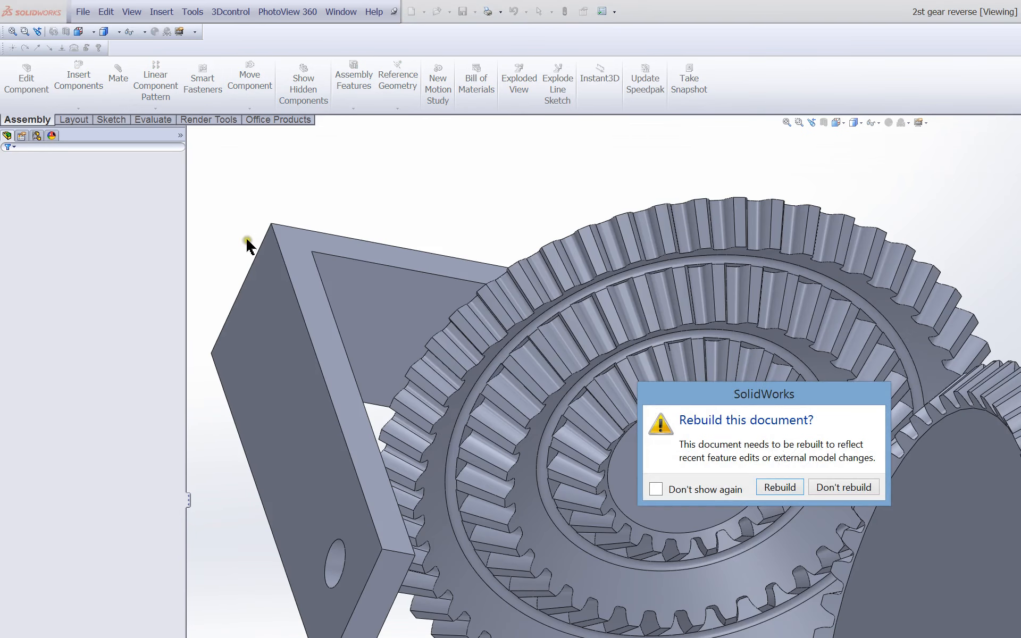
key(Return)
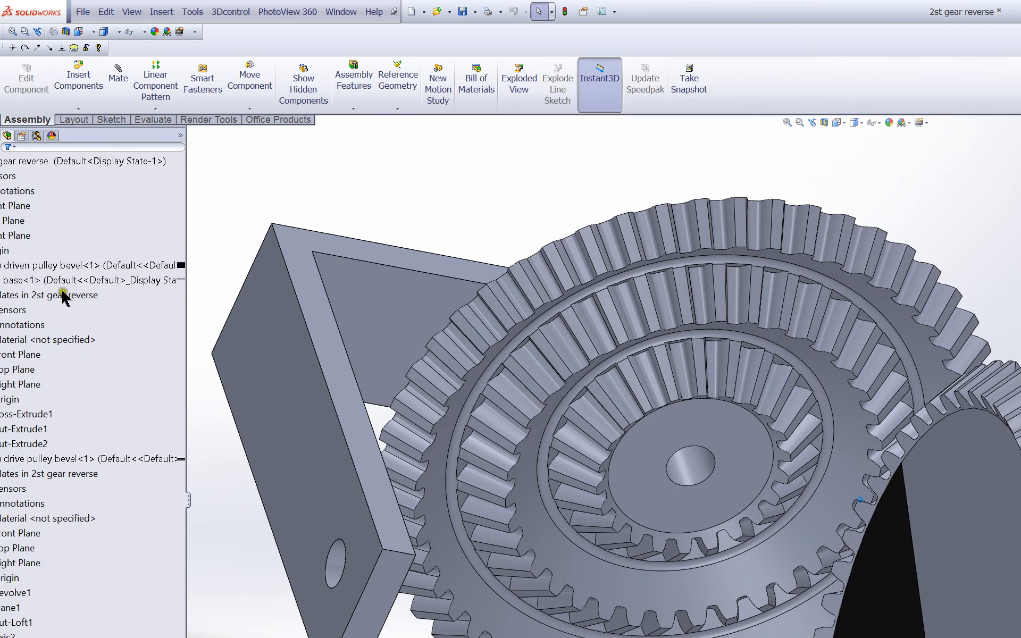
Review the gear mate's edge selections, ratio and reverse setting, test the gears' rotation, and leave the Mate command.
click(4, 544)
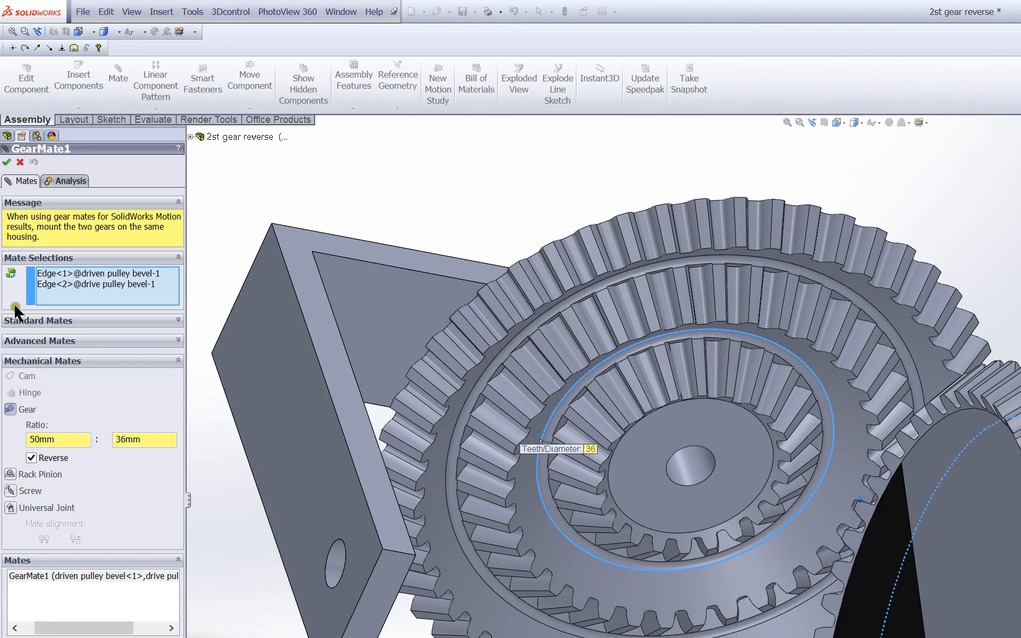
drag(378, 242, 393, 304)
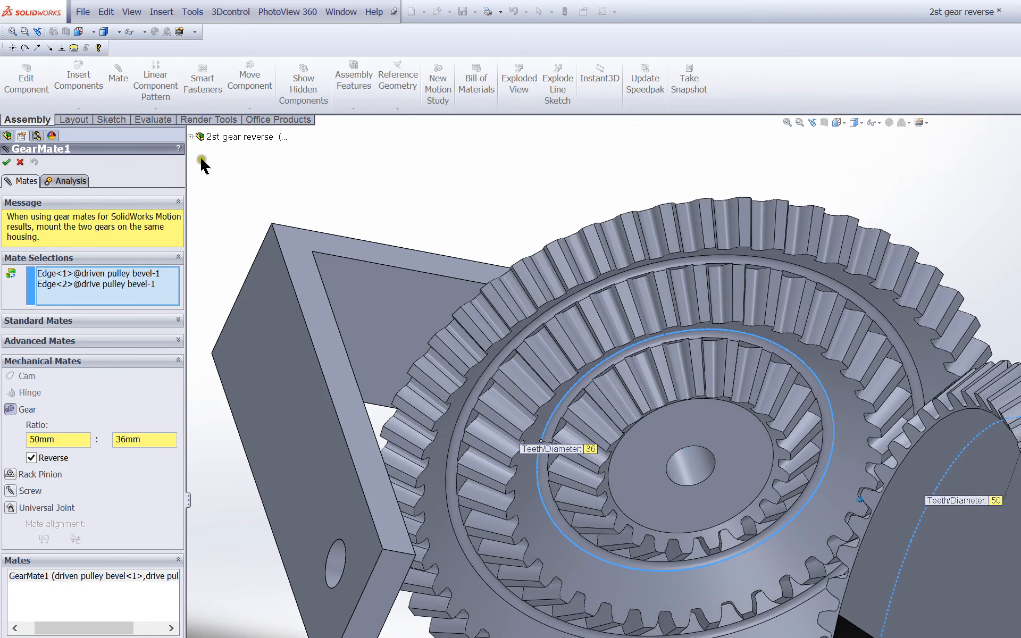
click(5, 108)
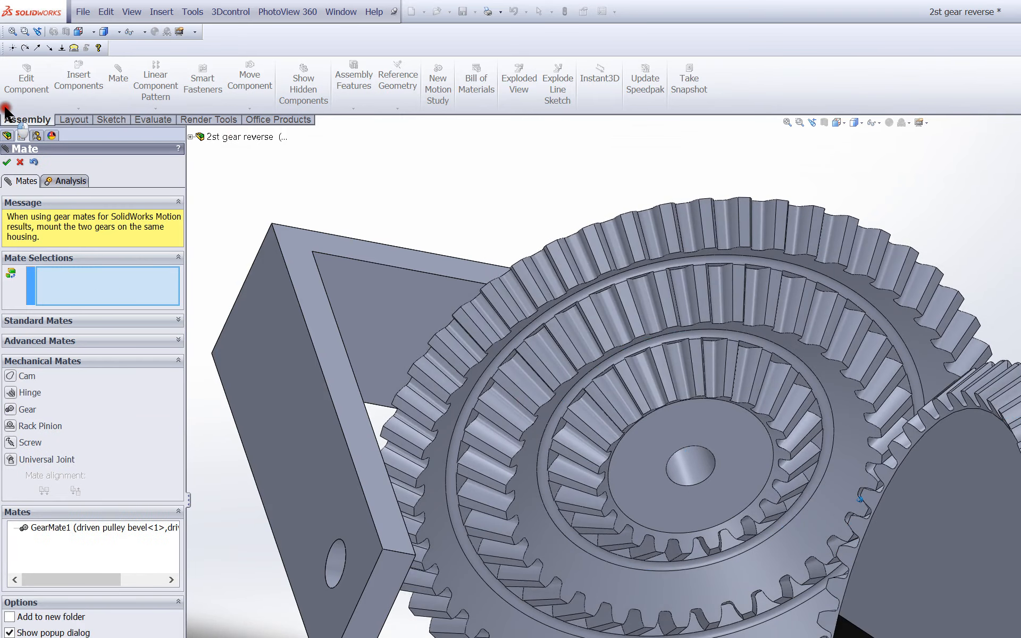
click(6, 108)
click(258, 129)
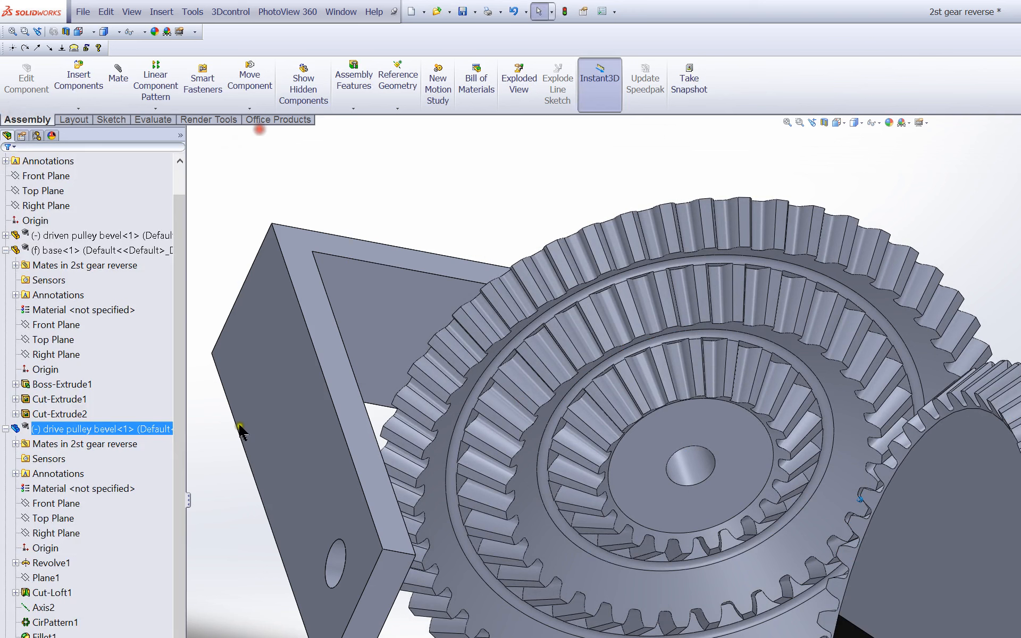
click(279, 630)
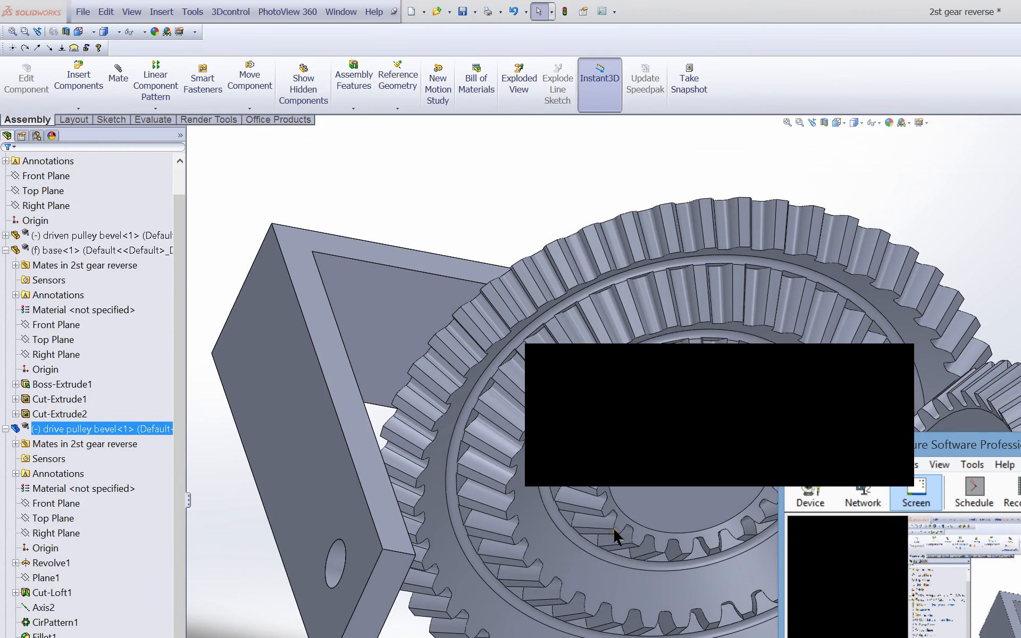